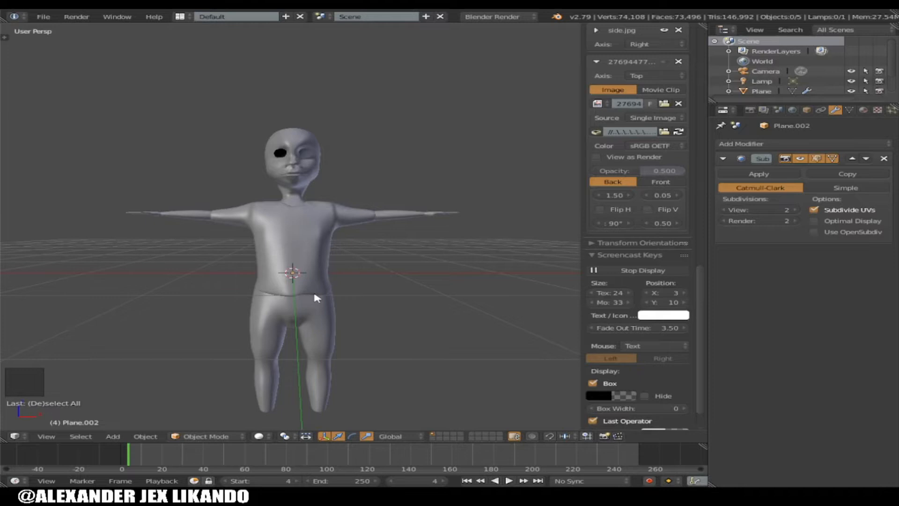
Step: Add a UV sphere mesh to the scene in object mode
key("Tab")
key("Tab")
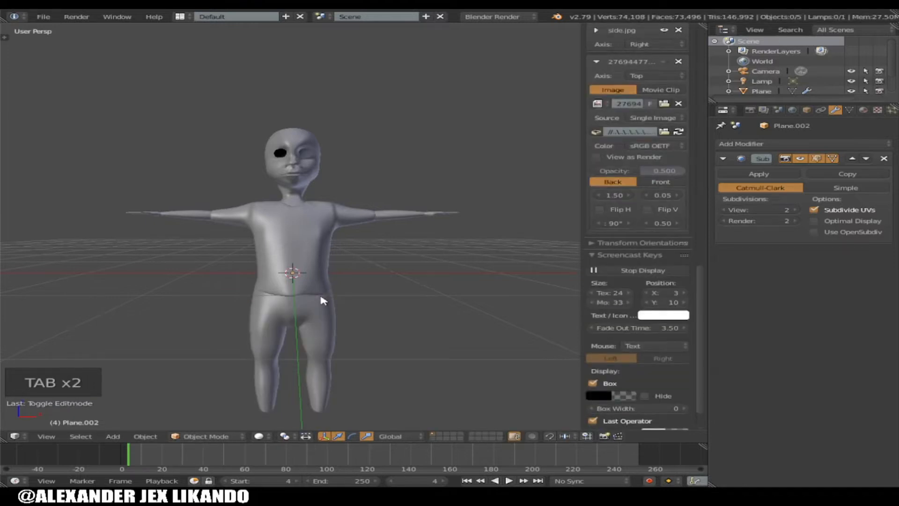
key("shift+a")
mouse_move(323, 298)
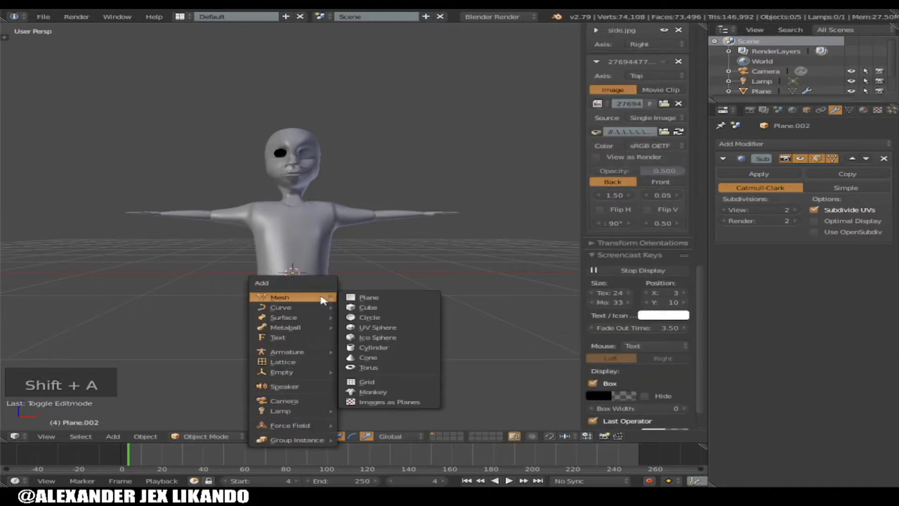
left_click(381, 330)
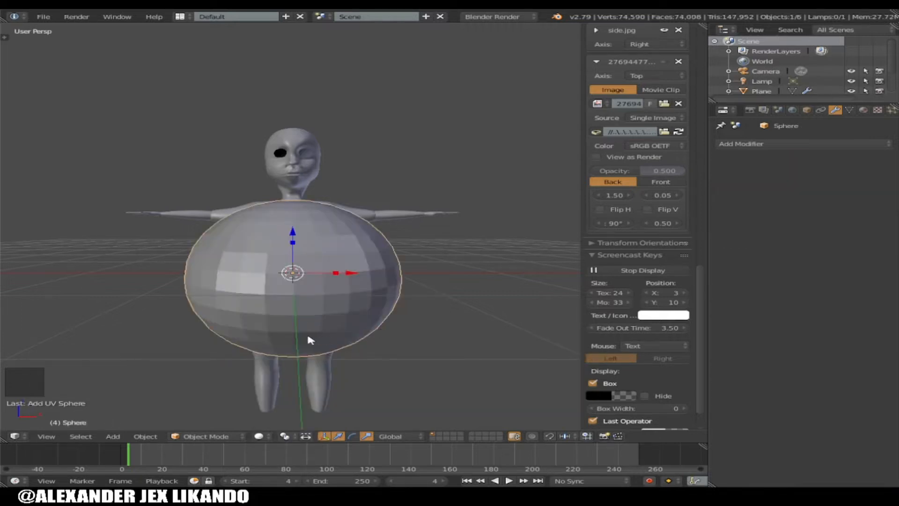
Step: Set the new UV sphere's resolution to 12 segments and 12 rings
key("t")
scroll(113, 356, "up", 7)
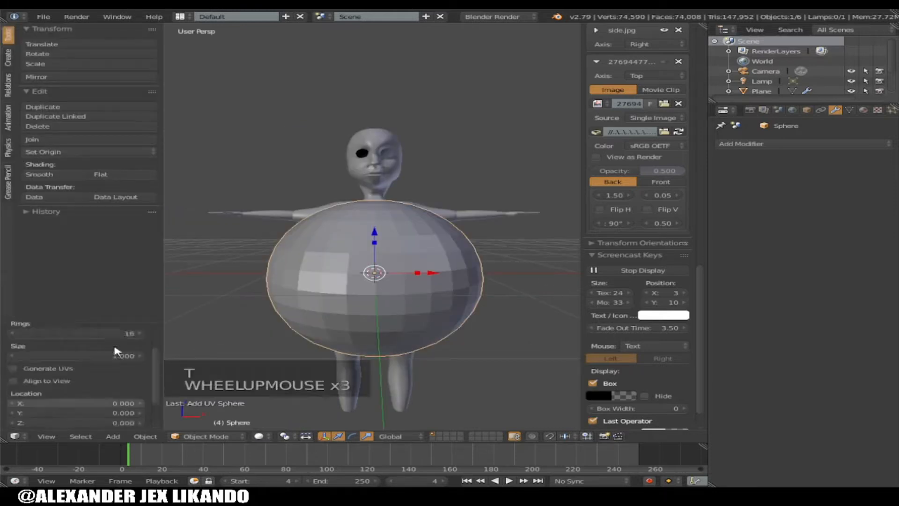
left_click(71, 352)
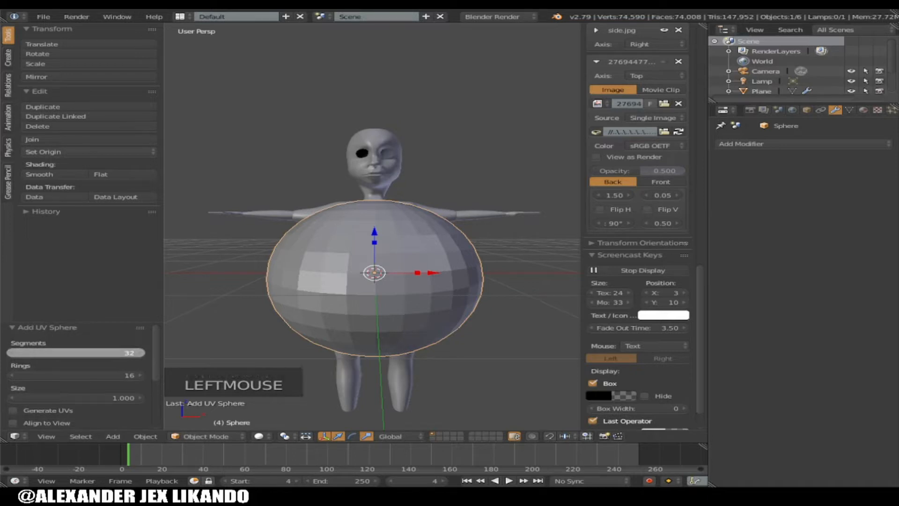
left_click(89, 376)
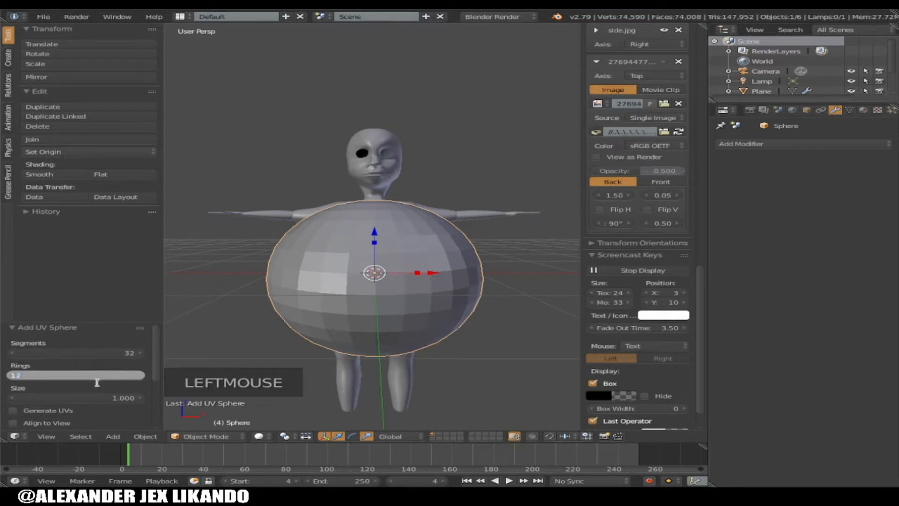
key("Return")
left_click(118, 362)
left_click(119, 359)
left_click(120, 353)
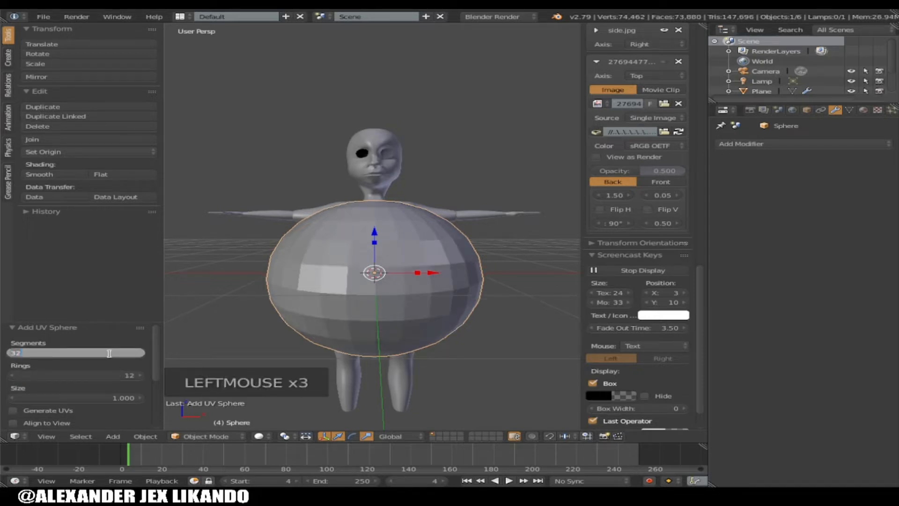
key("Return")
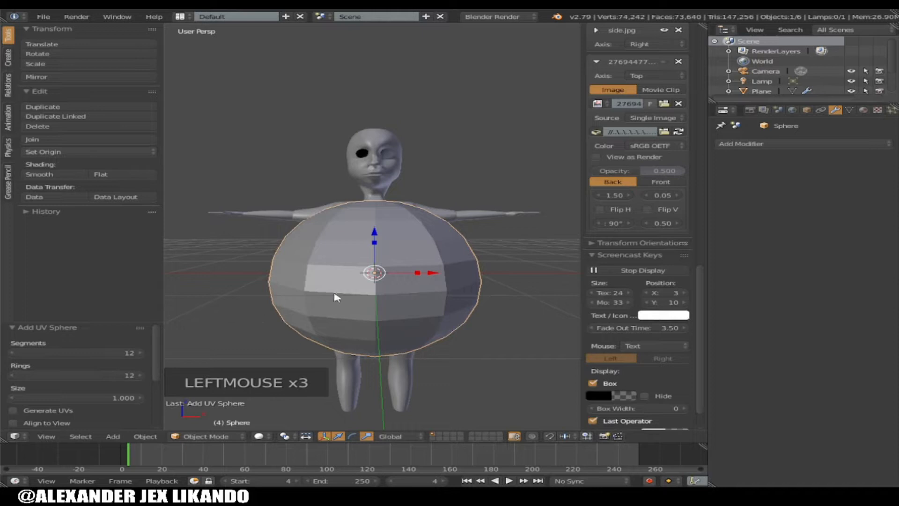
Step: Scale the sphere down uniformly to about 0.347 in the right side view
key("KP_3")
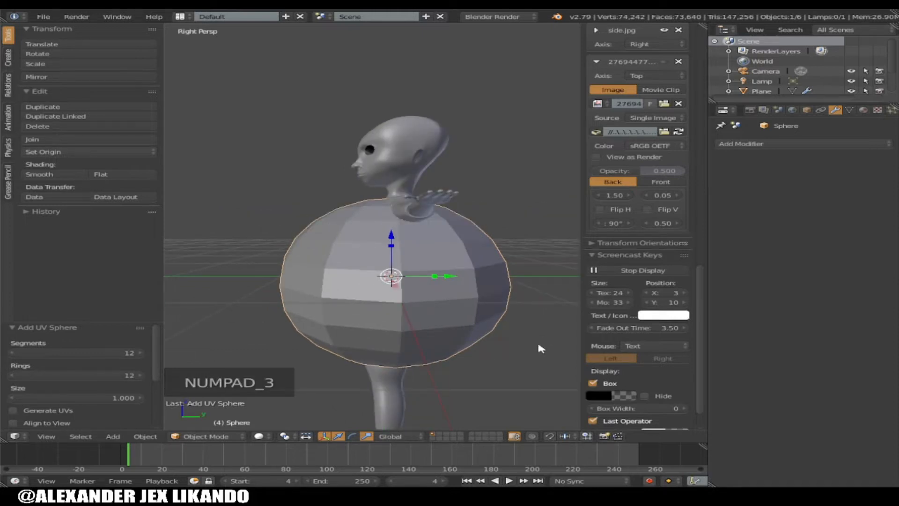
key("s")
left_click(457, 306)
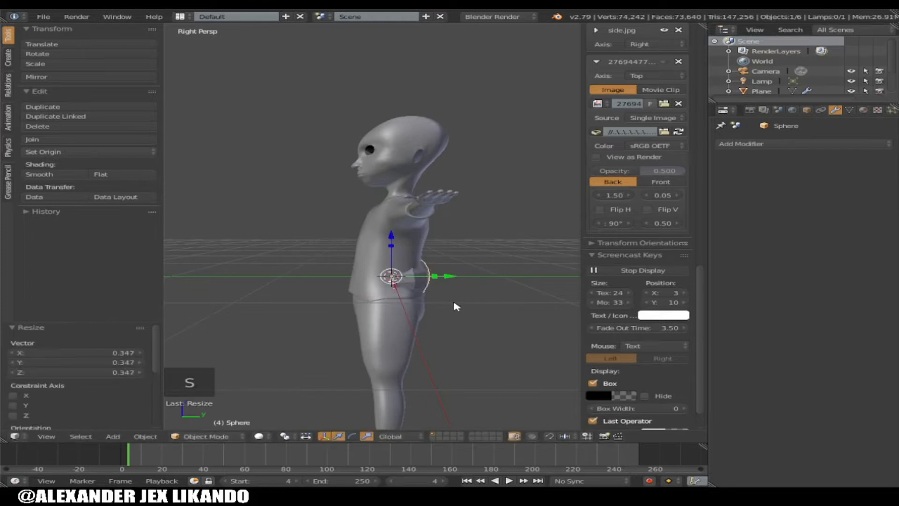
Step: Rotate the sphere 90° in the right orthographic view and use wireframe display over the side reference image
key("KP_3")
key("KP_5")
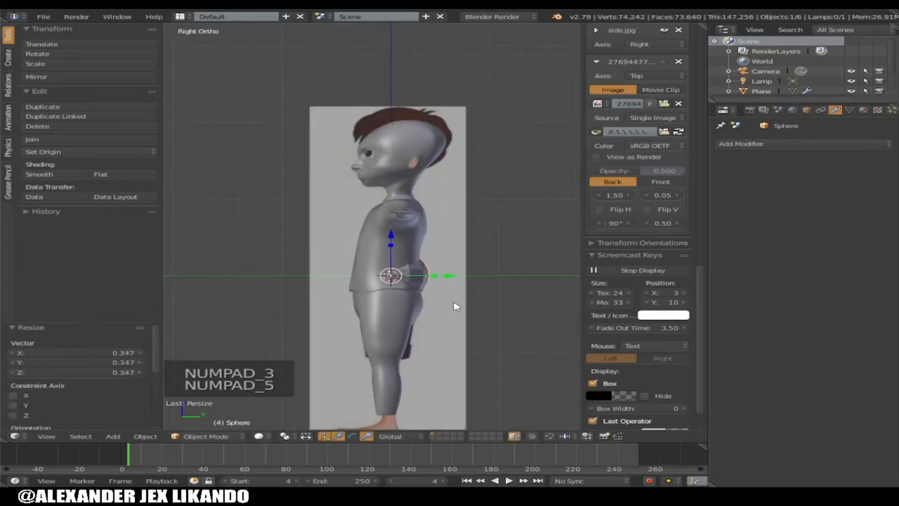
key("z")
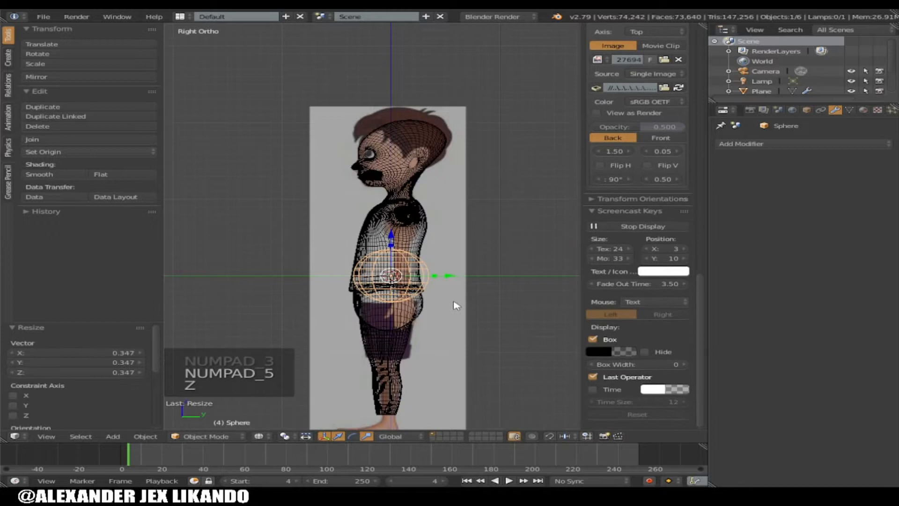
type("r")
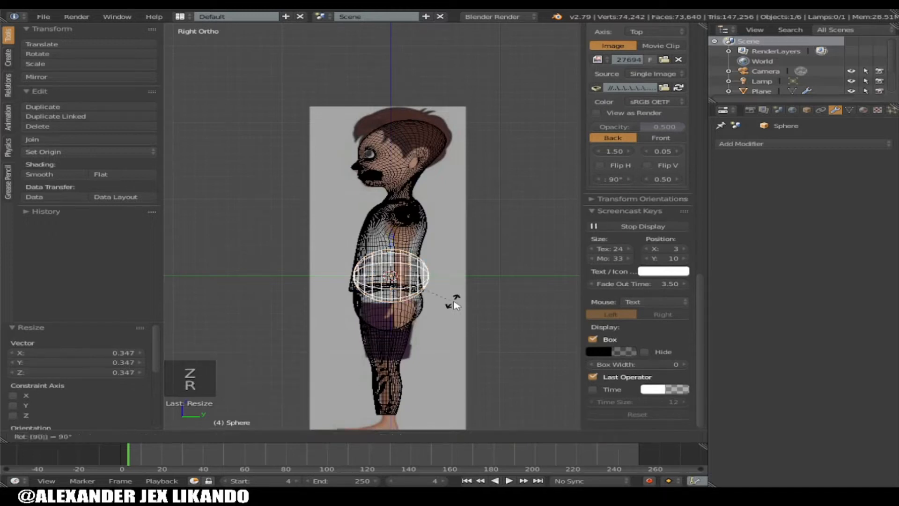
type("90")
key("Return")
key("z")
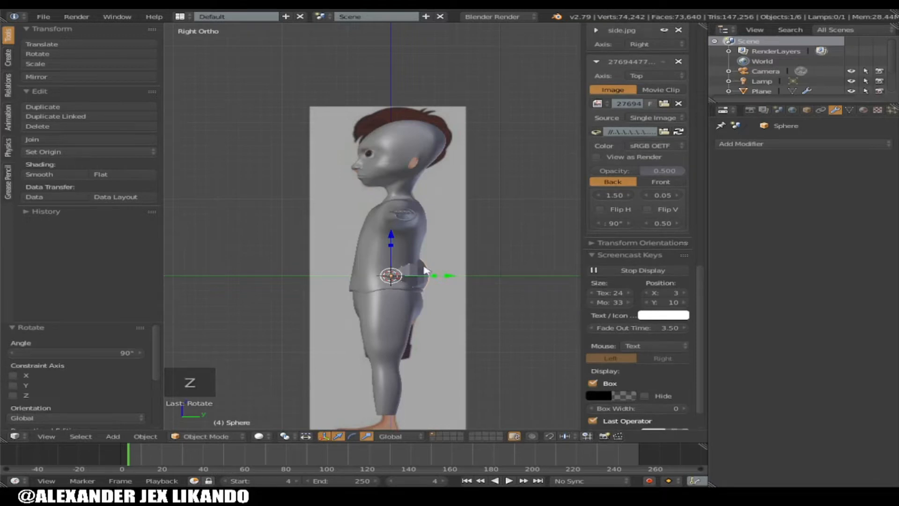
key("z")
left_click_drag(391, 236, 405, 115)
right_click(406, 115)
key("Tab")
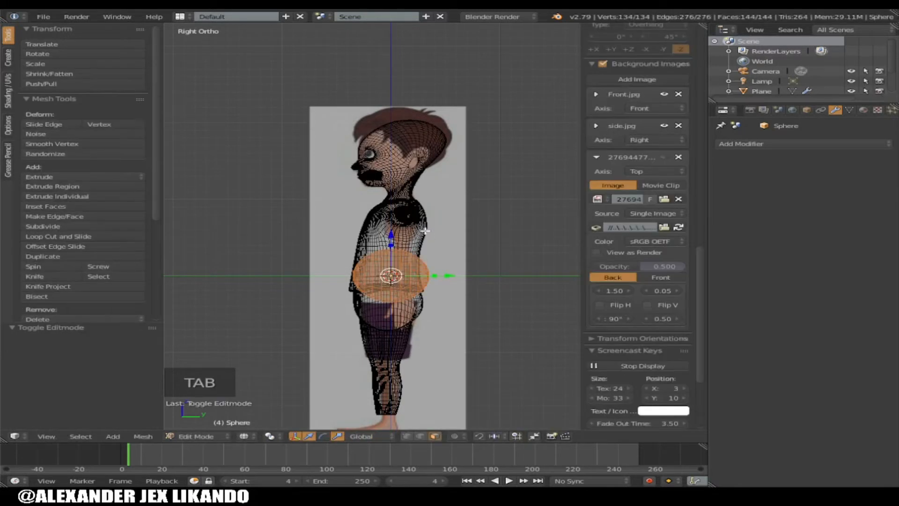
key("Tab")
Step: Raise the sphere about 1.614 along Z to the head and scale it down to about 0.217
left_click_drag(391, 236, 405, 107)
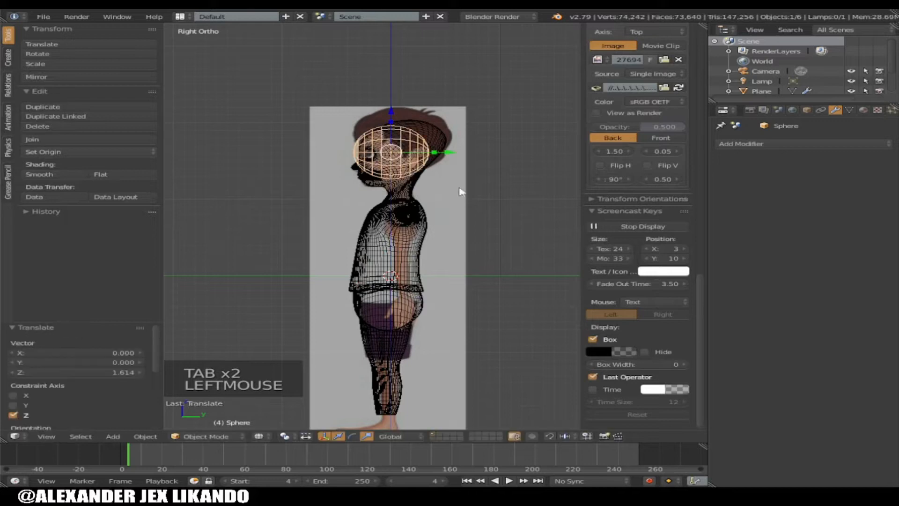
key("s")
key("s")
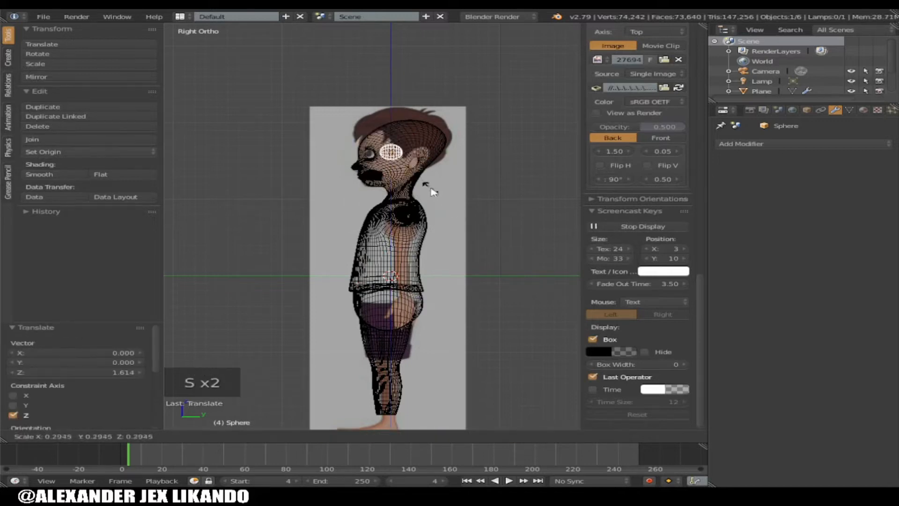
left_click(423, 181)
scroll(423, 181, "up", 6)
scroll(442, 165, "up", 11, "shift")
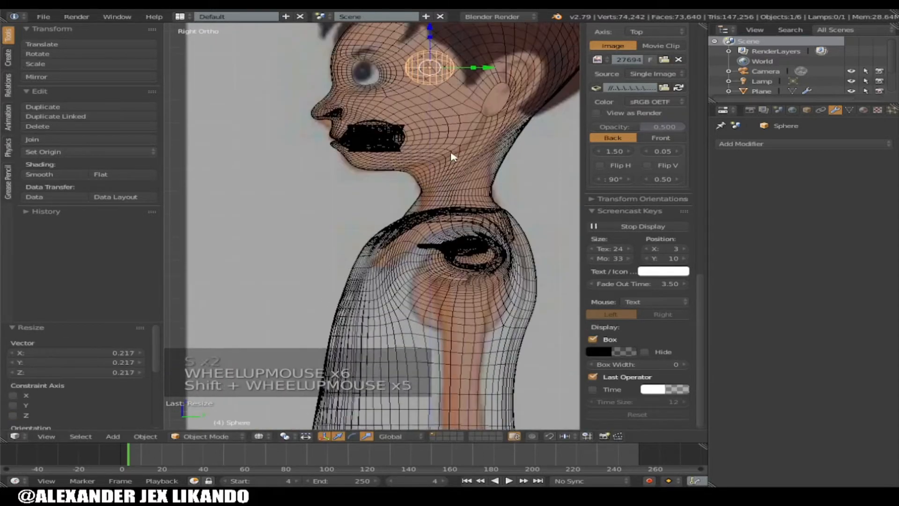
Step: Fit the sphere's size and its Y and Z position to the eye in the side reference
left_click_drag(434, 99, 431, 123)
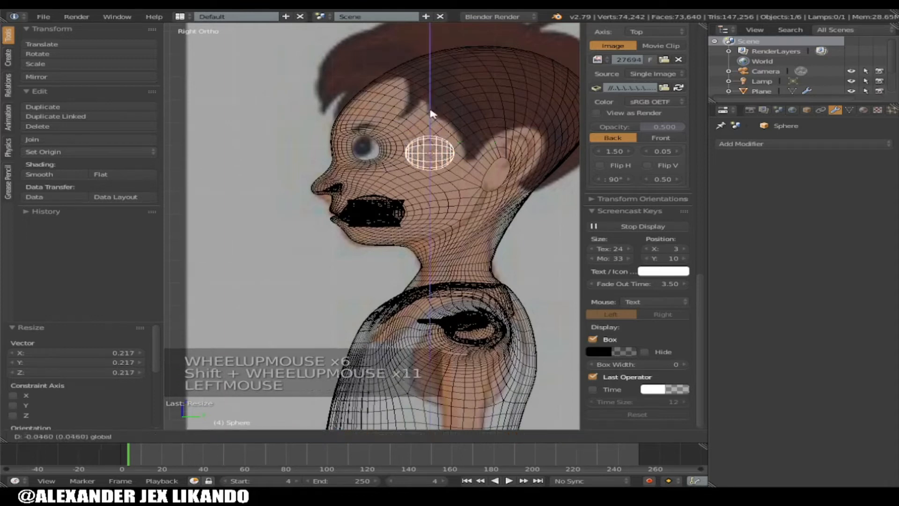
left_click_drag(487, 158, 448, 156)
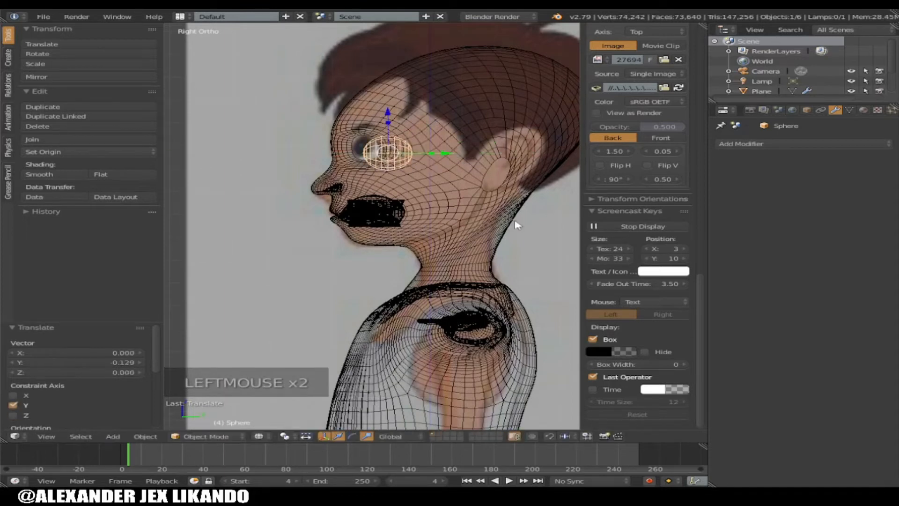
key("s")
key("s")
key("s")
left_click(536, 244)
left_click_drag(392, 114, 391, 106)
left_click_drag(447, 146, 432, 149)
Step: Move the sphere about 0.114 along X to the eye socket without a hole, using solid display and the front view
key("KP_4")
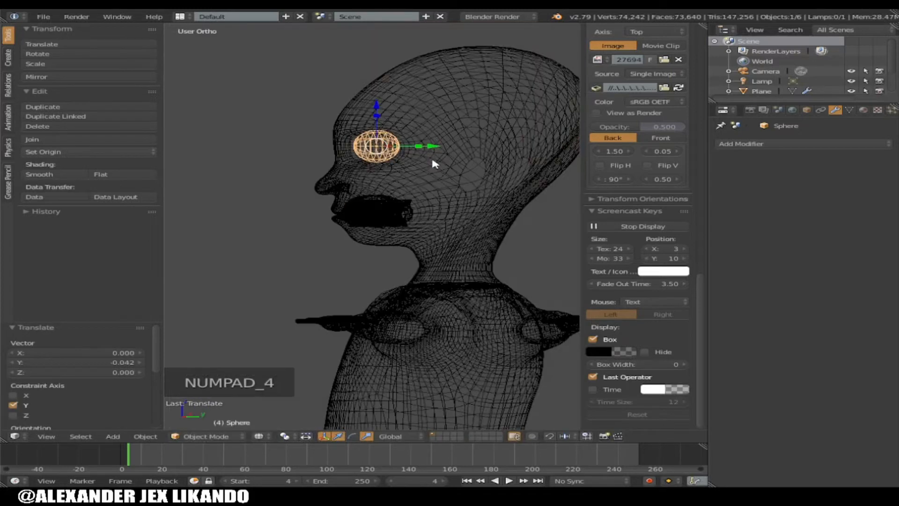
key("z")
key("KP_4")
key("KP_4")
key("KP_4")
key("KP_4")
key("KP_4")
key("KP_4")
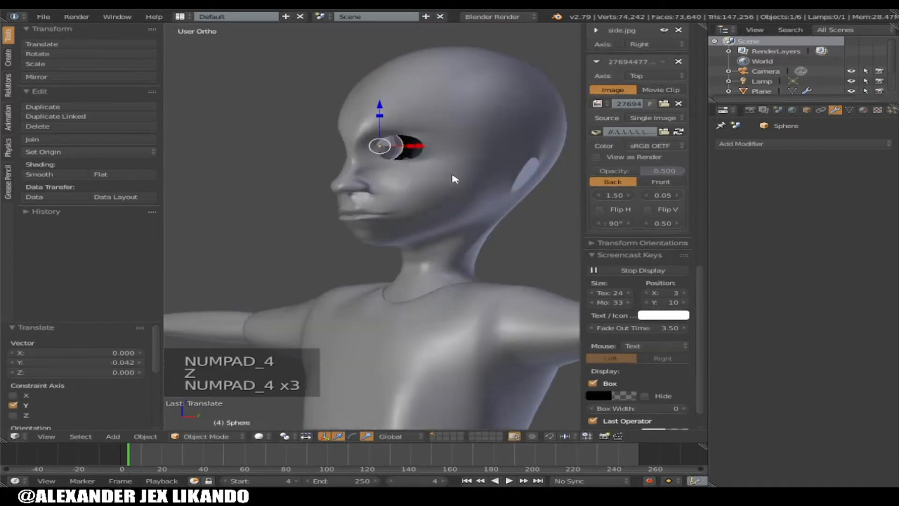
left_click_drag(441, 148, 482, 158)
key("KP_1")
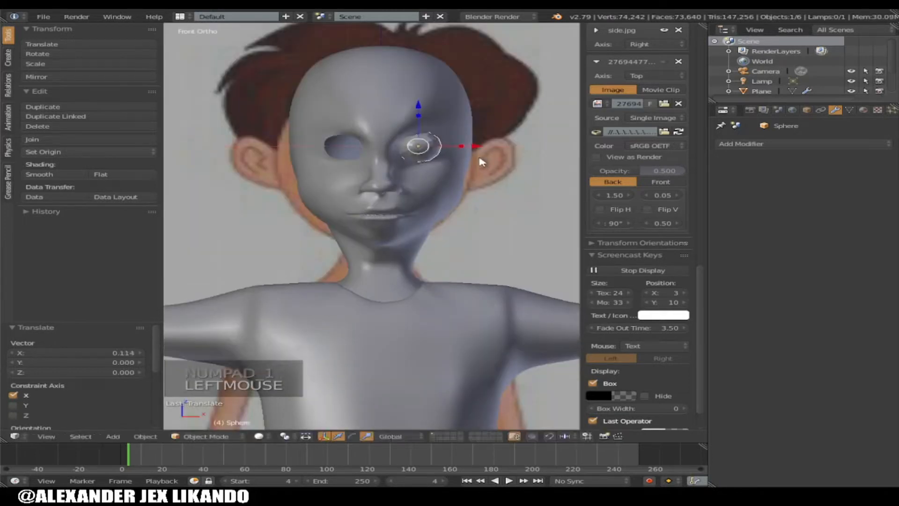
Step: Shrink the sphere slightly to fit the eye in the front reference and shift it about -0.007 along X
key("z")
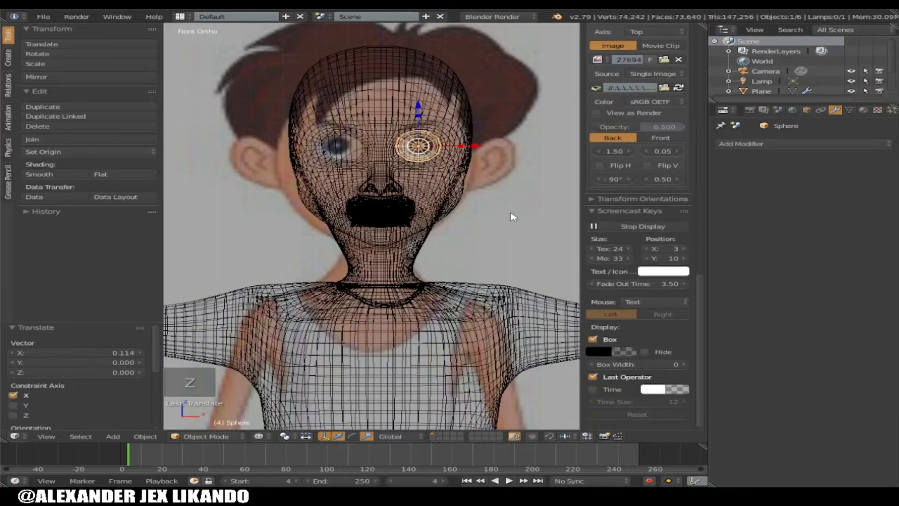
key("s")
left_click(511, 213)
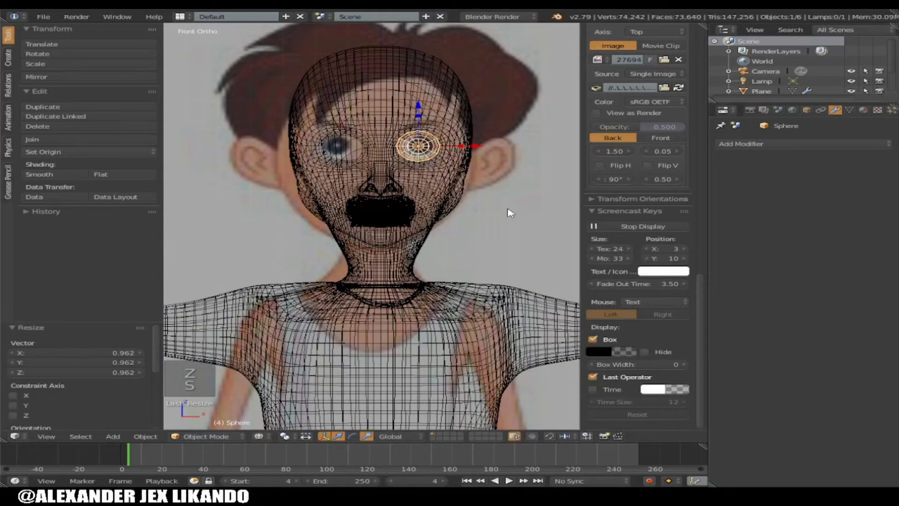
key("s")
left_click(501, 202)
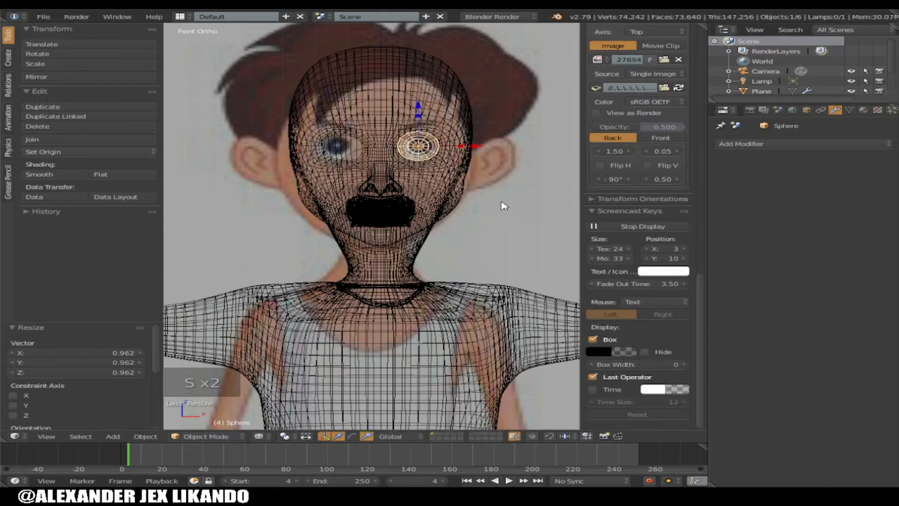
key("z")
left_click_drag(480, 150, 482, 149)
Step: Nudge the eyeball sphere about 0.012 forward along Y in the socket, using perspective view
key("KP_5")
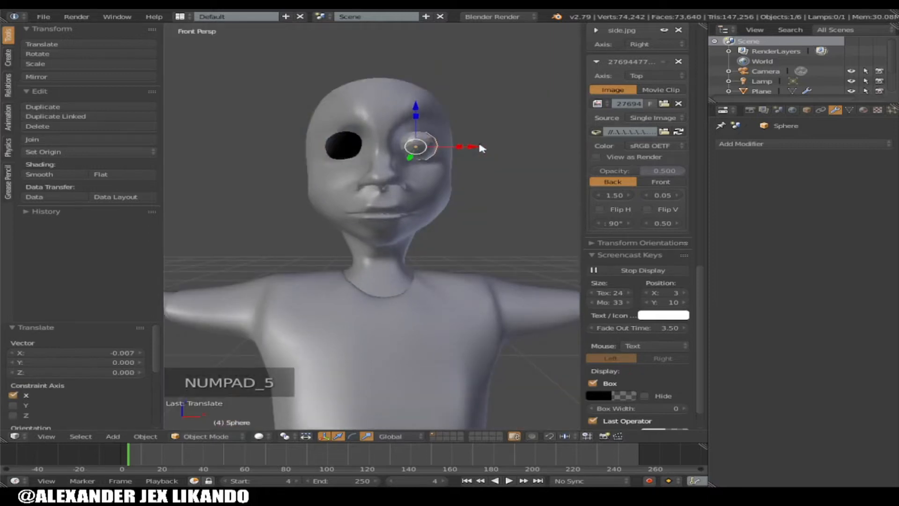
key("KP_6")
key("KP_6")
key("KP_6")
key("KP_6")
key("KP_6")
key("KP_6")
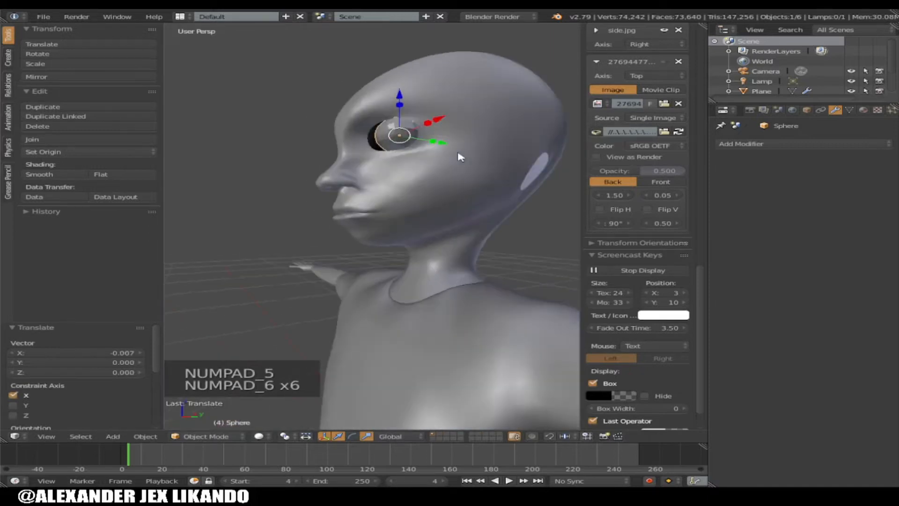
left_click_drag(450, 149, 442, 145)
Step: Shift the eyeball sphere about -0.008 along X, toward the nose
key("KP_4")
key("KP_4")
key("KP_4")
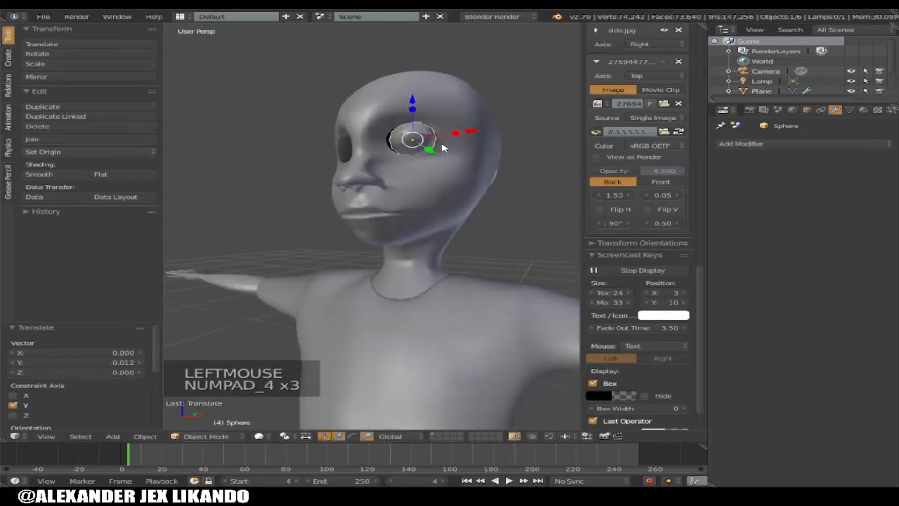
key("KP_4")
key("KP_8")
key("KP_8")
key("KP_8")
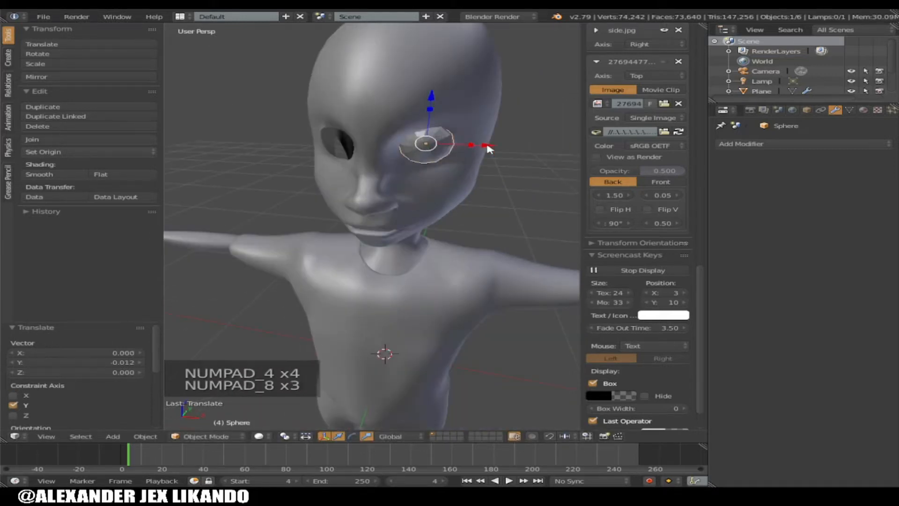
left_click_drag(491, 148, 468, 146)
Step: Fine-tune the eyeball sphere by moving it about 0.003 outward along X
key("KP_6")
key("KP_6")
key("KP_6")
key("KP_6")
key("KP_6")
key("KP_6")
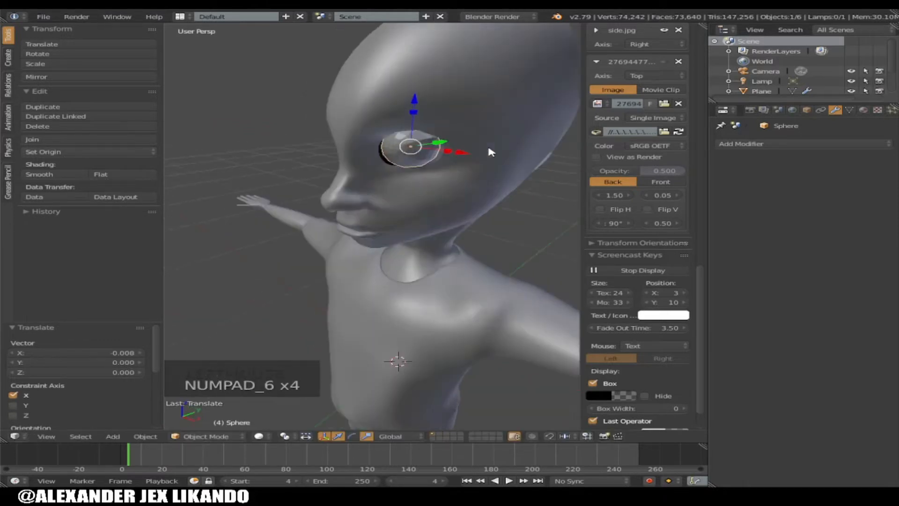
left_click_drag(403, 160, 406, 160)
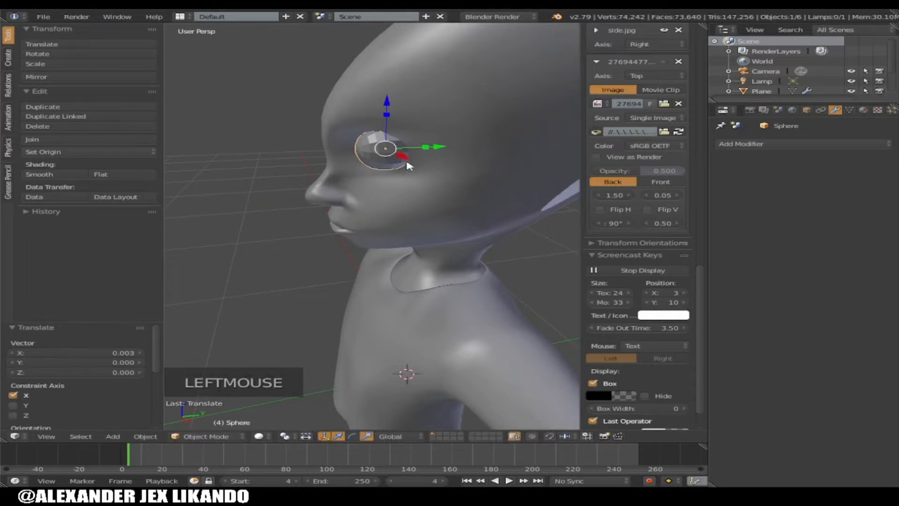
scroll(344, 137, "up", 1)
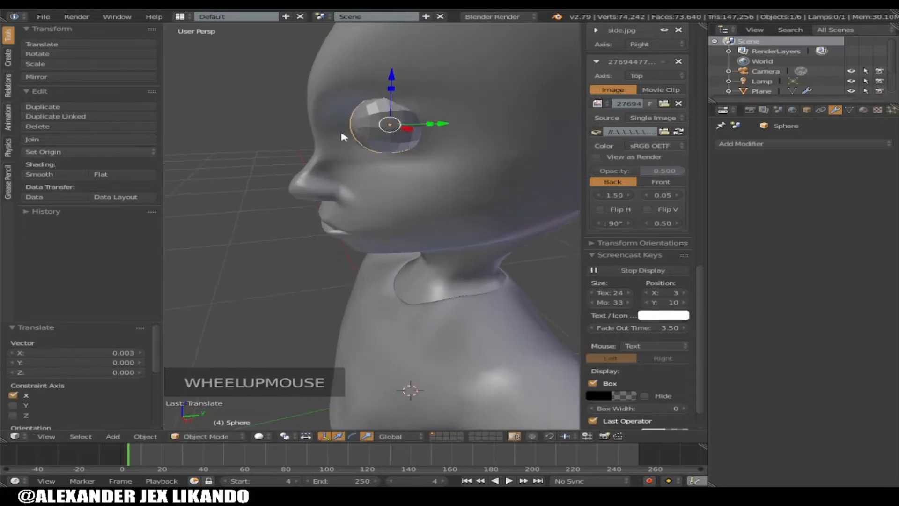
scroll(366, 135, "up", 2)
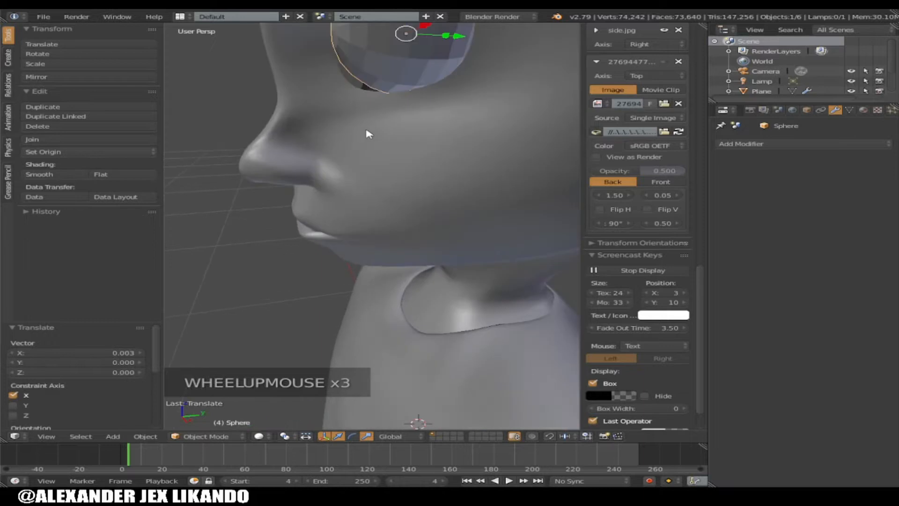
scroll(367, 133, "down", 2)
key("KP_4")
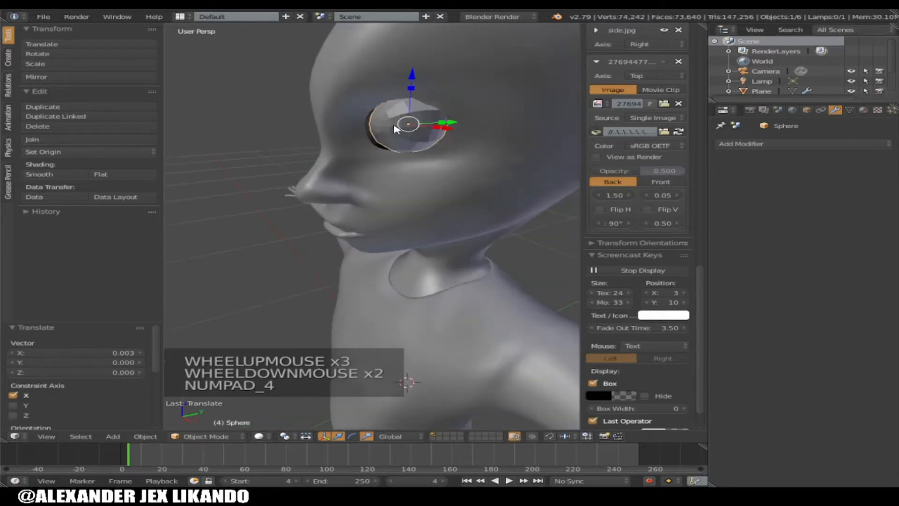
Step: Shift the eyeball sphere about 0.005 outward along X, using an angled perspective view of the face
key("KP_4")
key("KP_4")
key("KP_4")
left_click_drag(509, 125, 511, 121)
Step: Align the eyeball with the front reference in wireframe by moving it about 0.007 along X
key("KP_1")
key("KP_1")
key("KP_5")
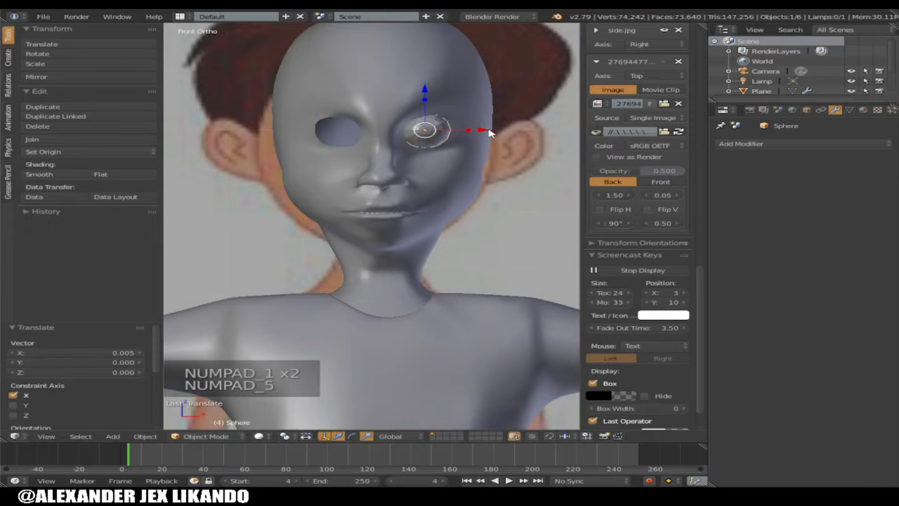
key("z")
left_click_drag(489, 131, 490, 131)
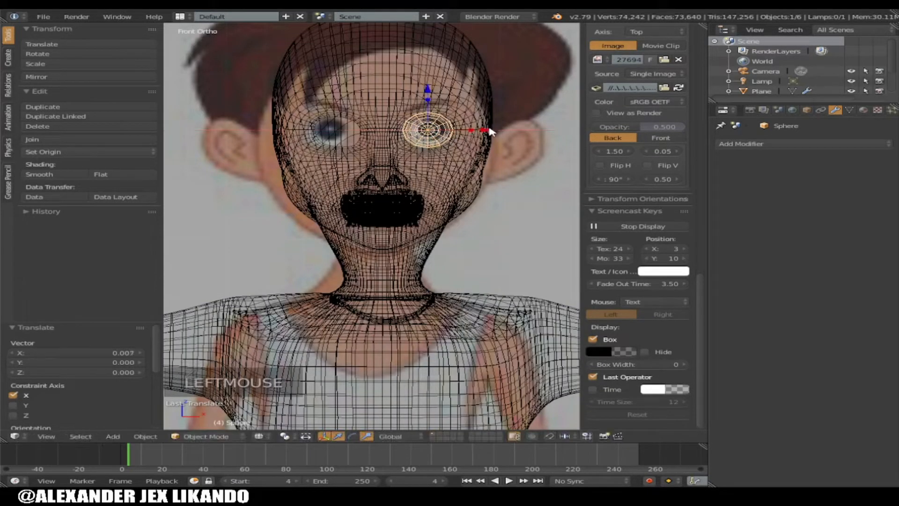
Step: Edit the head mesh in solid shading with vertex selection and move the lower inner eye-socket vertex about 0.009 along Y
key("Tab")
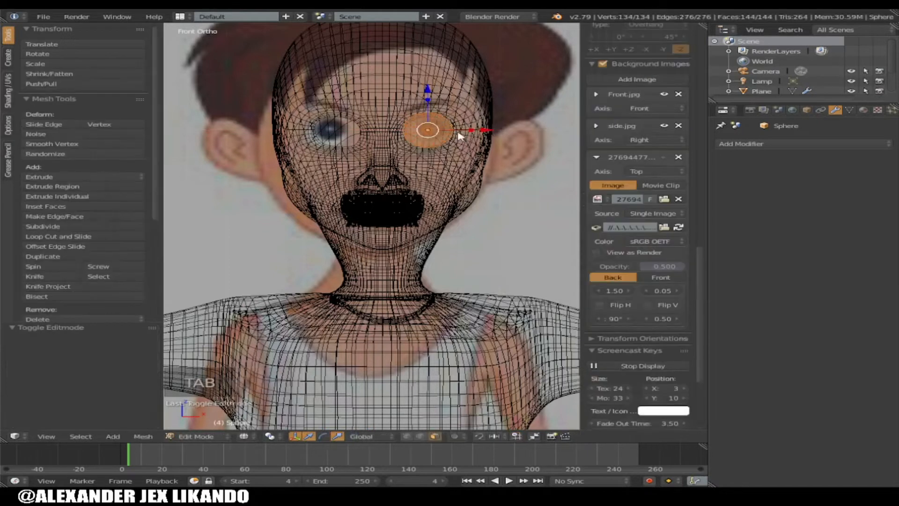
key("Tab")
right_click(446, 144)
key("Tab")
key("z")
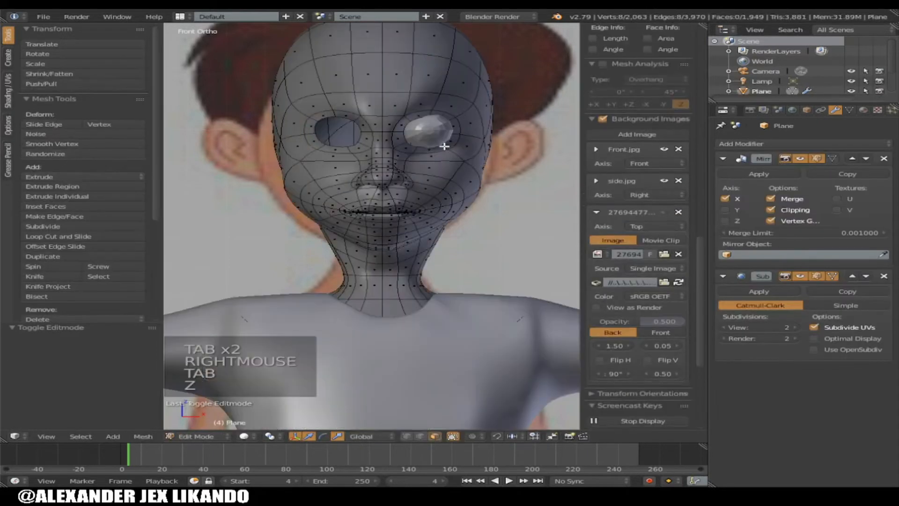
key("KP_8")
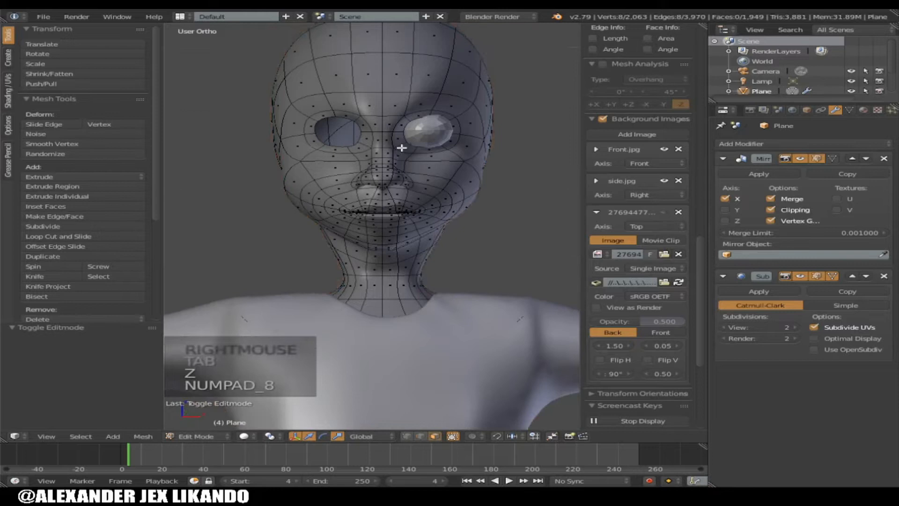
key("KP_6")
key("KP_6")
key("KP_6")
key("KP_6")
key("KP_6")
key("KP_6")
key("KP_6")
key("KP_6")
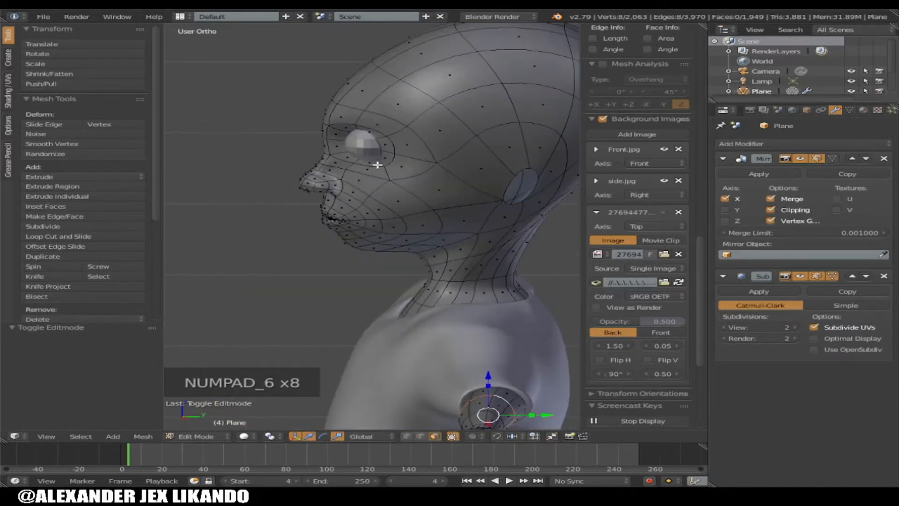
key("KP_4")
left_click(407, 436)
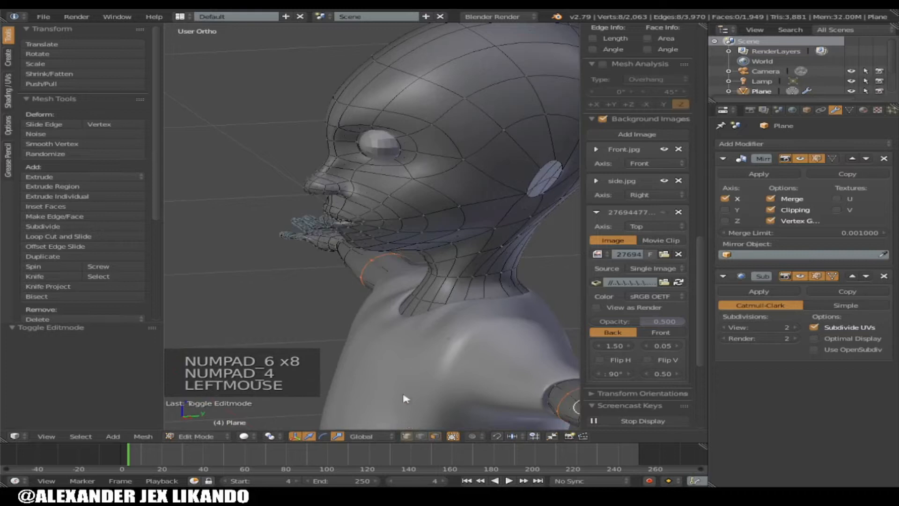
right_click(359, 156)
right_click(361, 154)
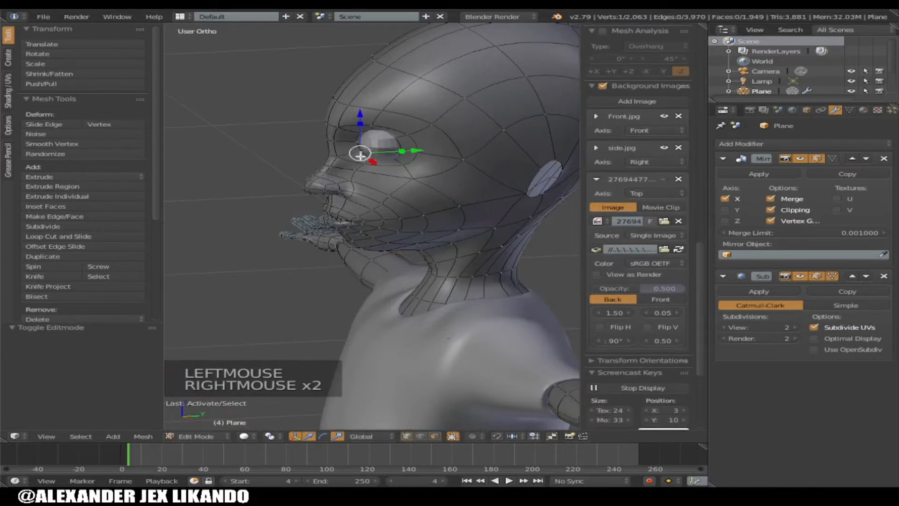
left_click_drag(416, 151, 428, 150)
Step: Select the edge loop around the eye opening, scale it slightly along Y and adjust it along X around the eyeball
scroll(423, 150, "up", 2)
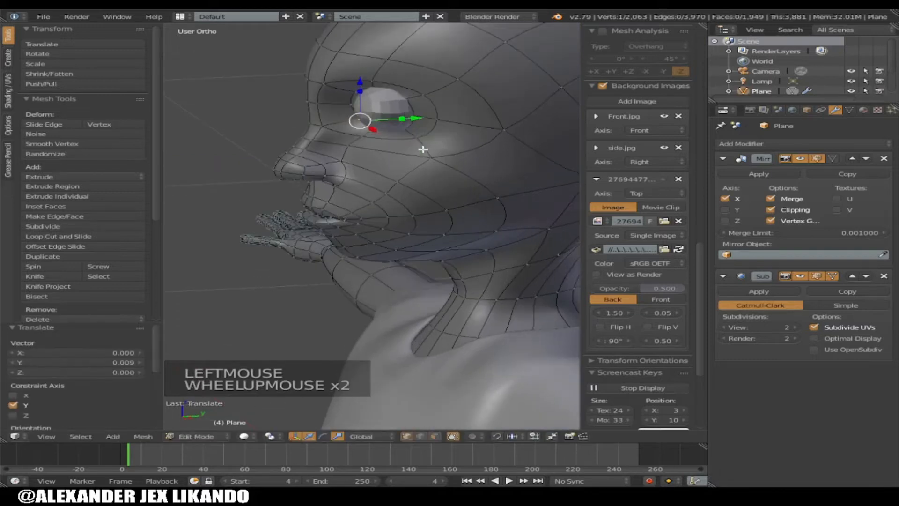
key("KP_5")
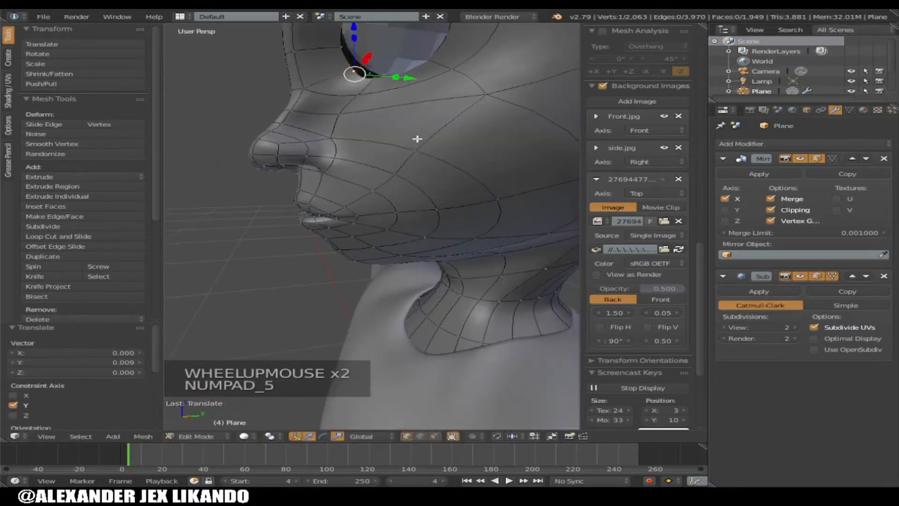
key("KP_8")
scroll(427, 117, "down", 3)
key("KP_8")
key("KP_4")
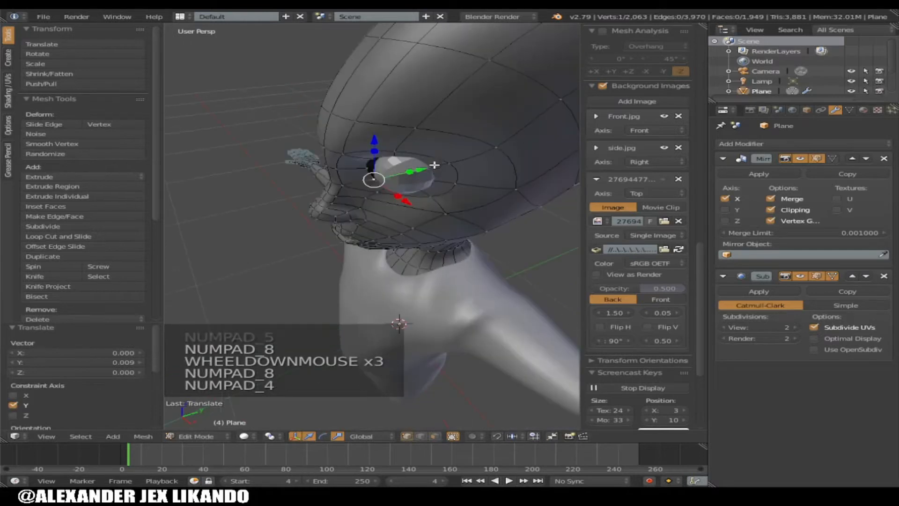
key("KP_4")
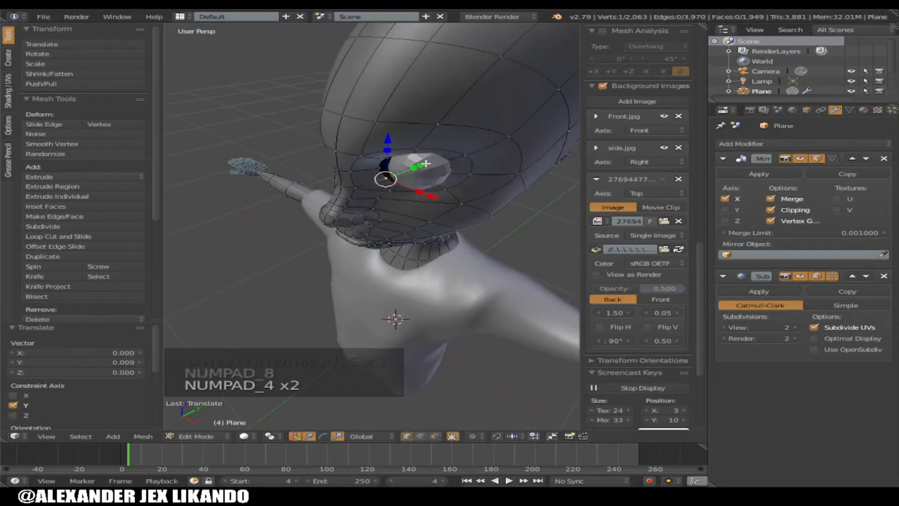
left_click(428, 163)
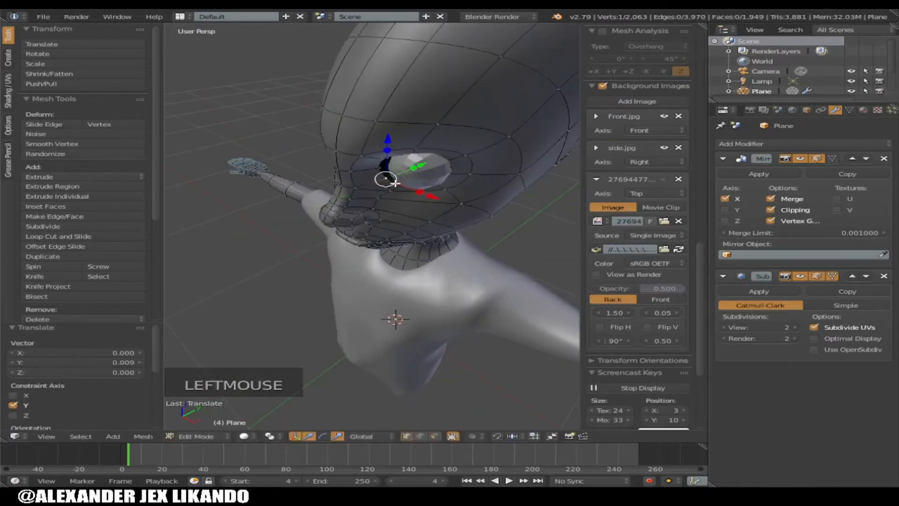
right_click(396, 183, "alt")
left_click(435, 161)
left_click(435, 161)
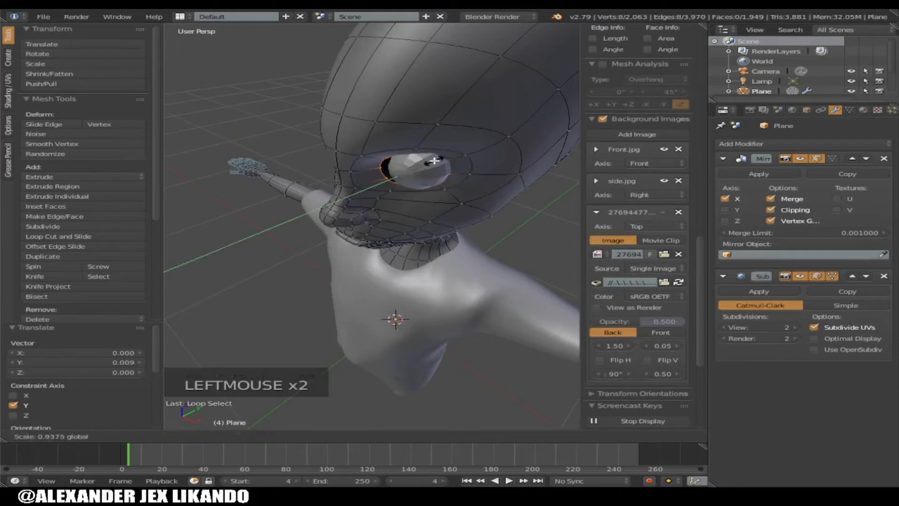
left_click_drag(462, 191, 467, 191)
key("Tab")
key("Tab")
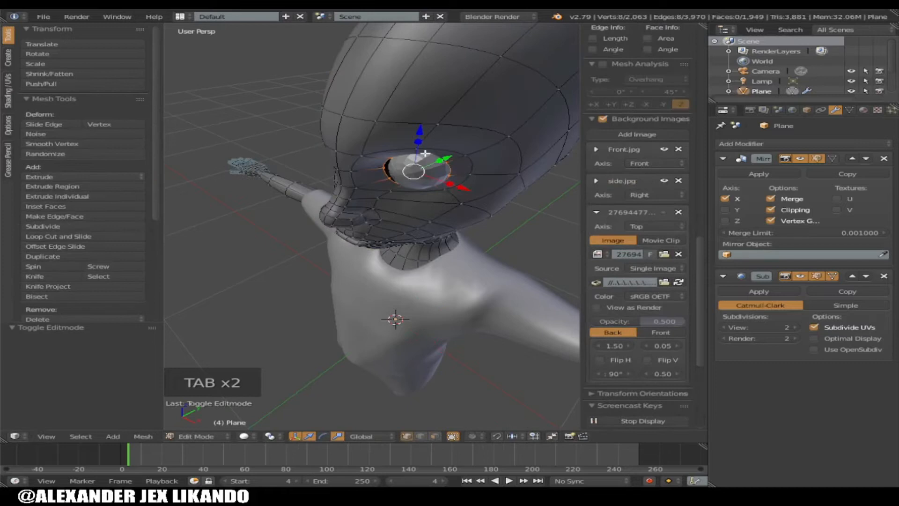
Step: Move the inner-corner vertex of the eye socket about 0.012 outward along X
right_click(389, 165)
left_click_drag(421, 189, 442, 196)
right_click(440, 198)
Step: Raise the lower inner eye-socket vertex about 0.007 along Z and shift it about 0.004 along X
key("KP_8")
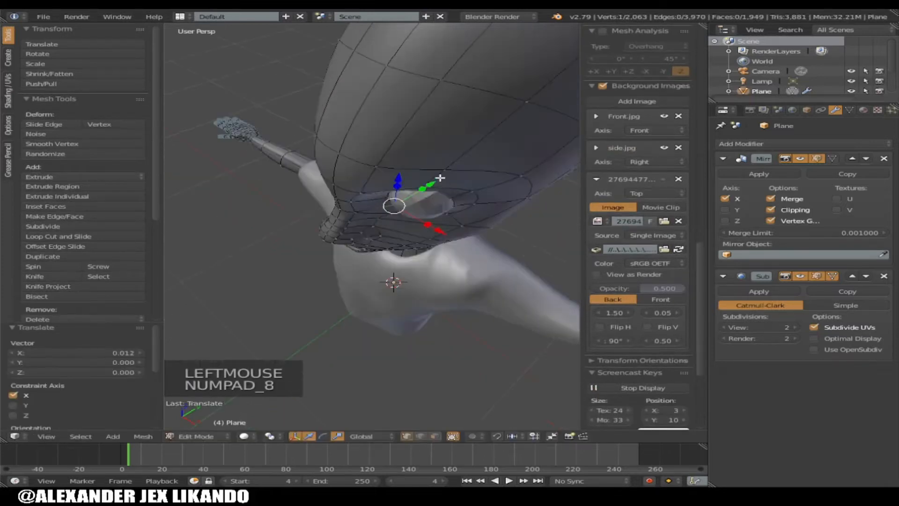
key("KP_2")
scroll(443, 160, "up", 1)
key("KP_2")
key("KP_2")
scroll(443, 160, "up", 1)
right_click(411, 123)
left_click_drag(415, 120, 407, 117)
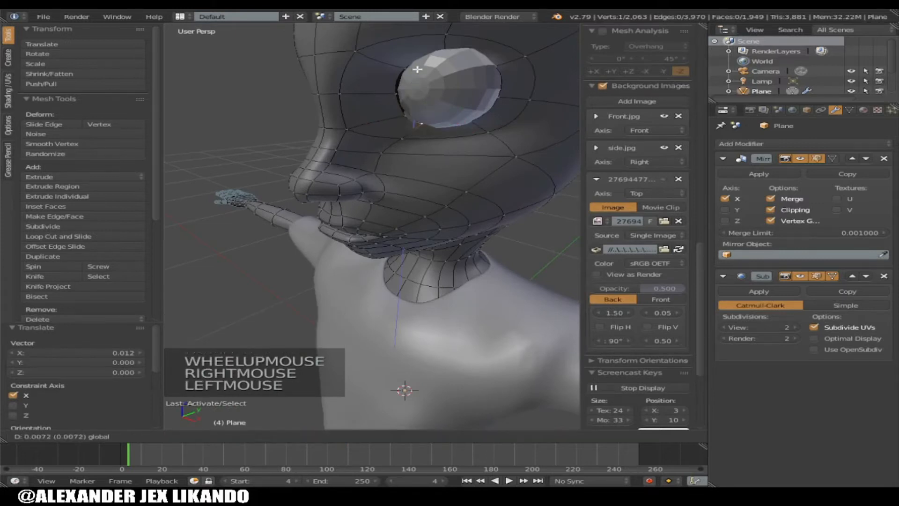
right_click(408, 117)
left_click_drag(410, 70, 410, 59)
left_click_drag(458, 112, 461, 113)
Step: Pull the inner rim vertices toward the eyeball along X: the lower one about 0.003, the middle one, and the upper one about 0.004
right_click(413, 126)
right_click(413, 126)
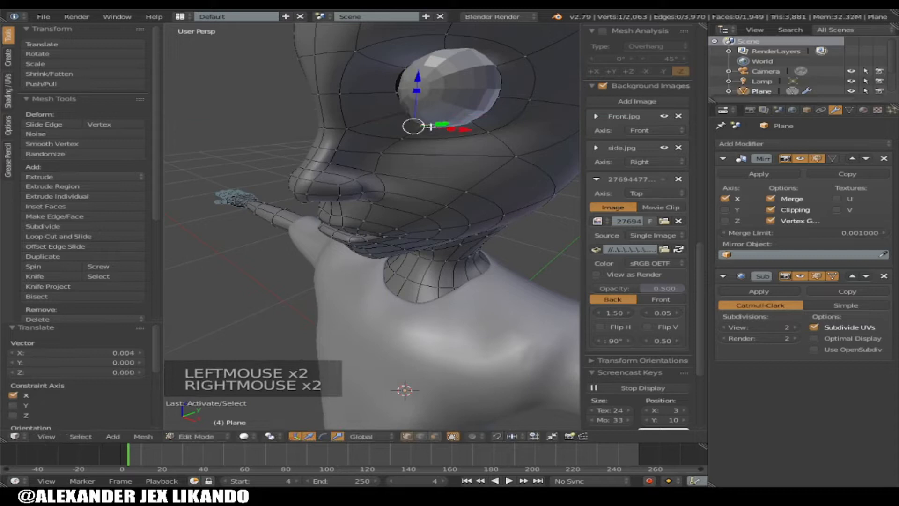
left_click(473, 129)
right_click(394, 93)
left_click_drag(443, 93, 450, 93)
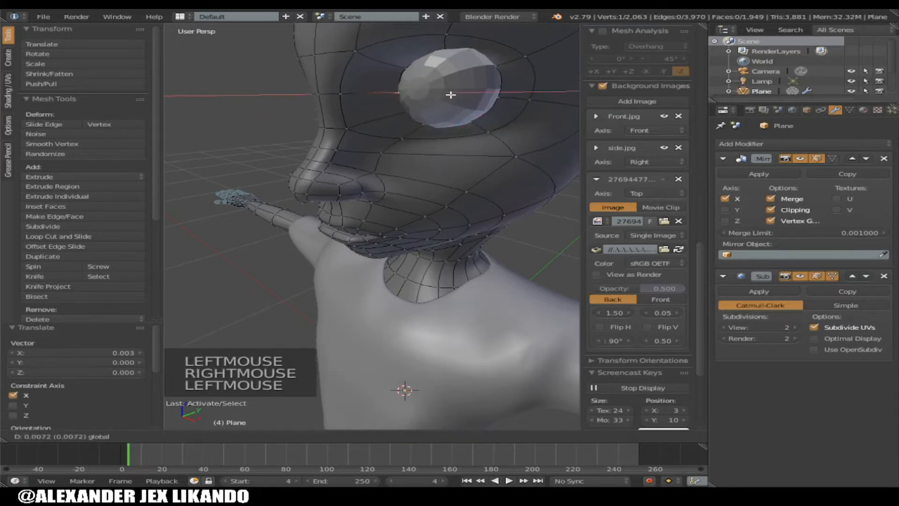
right_click(406, 64)
left_click_drag(444, 62, 458, 61)
Step: Select the two vertices at the inner corner of the eye opening and move them slightly toward the nose along X
key("KP_4")
key("KP_4")
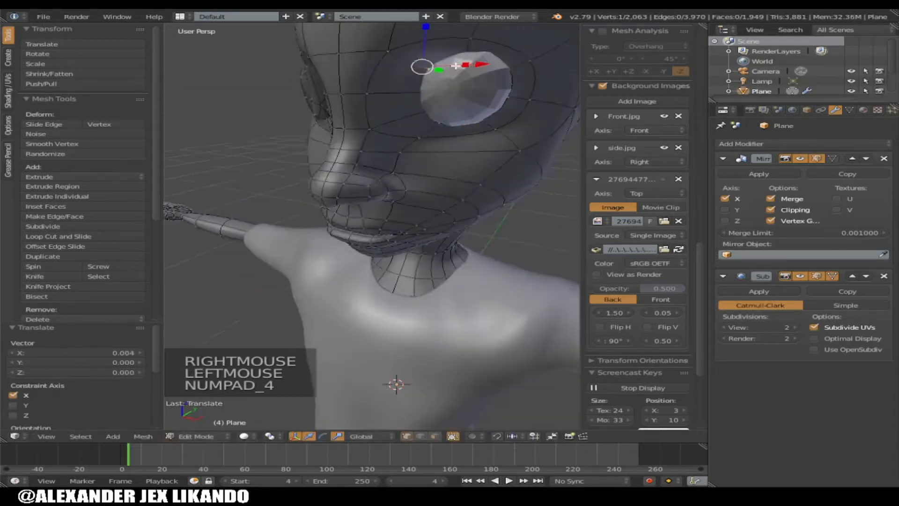
key("KP_4")
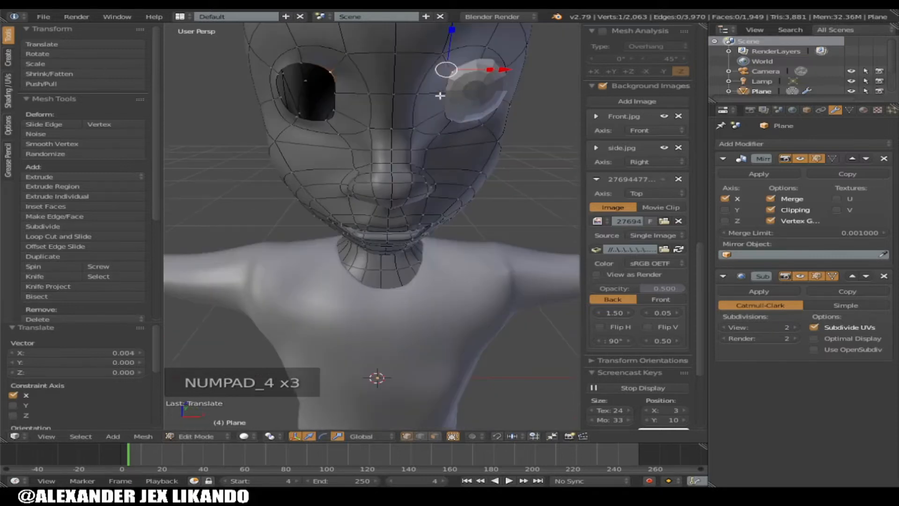
right_click(445, 104)
right_click(444, 107)
right_click(445, 105, "shift")
scroll(450, 140, "down", 2)
key("Tab")
key("KP_1")
key("Tab")
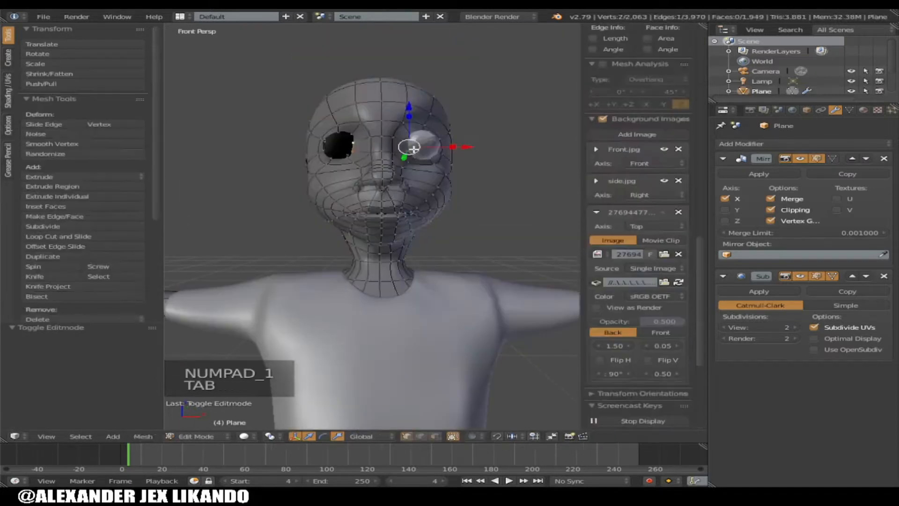
scroll(372, 225, "up", 2)
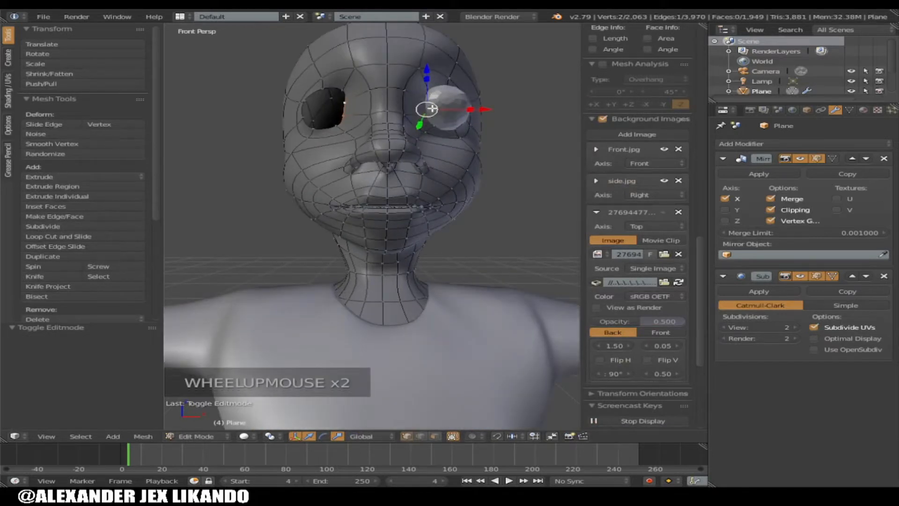
left_click_drag(485, 109, 477, 109)
Step: Return to object editing, select the eyeball sphere and shift it about -0.003 along X
key("KP_2")
key("KP_8")
key("KP_8")
key("KP_8")
key("KP_8")
key("Tab")
right_click(458, 124)
left_click_drag(498, 120, 507, 121)
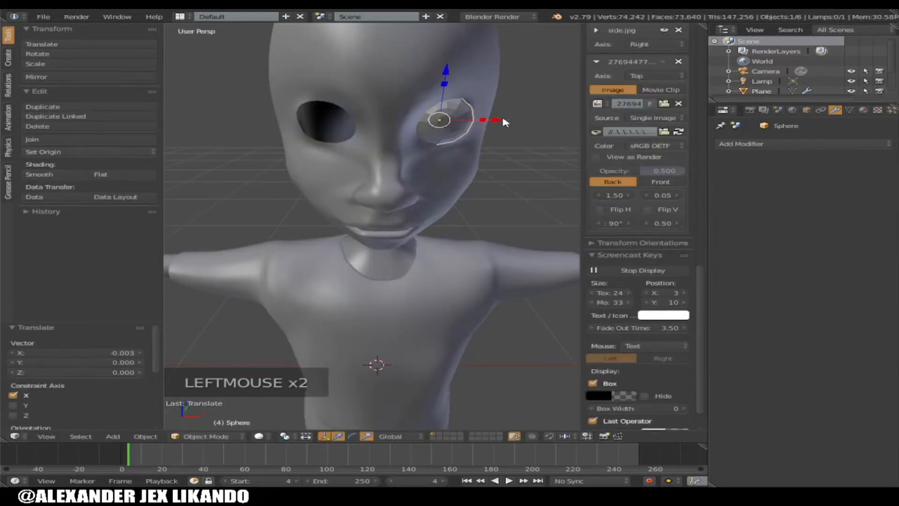
Step: Move the eyeball sphere about -0.004 along Y, toward the front of the socket
key("KP_6")
key("KP_6")
key("KP_6")
key("KP_6")
key("KP_6")
mouse_move(449, 123)
left_mouse_down()
mouse_move(456, 124)
mouse_move(444, 140)
left_mouse_up()
key("KP_4")
scroll(463, 139, "up", 1)
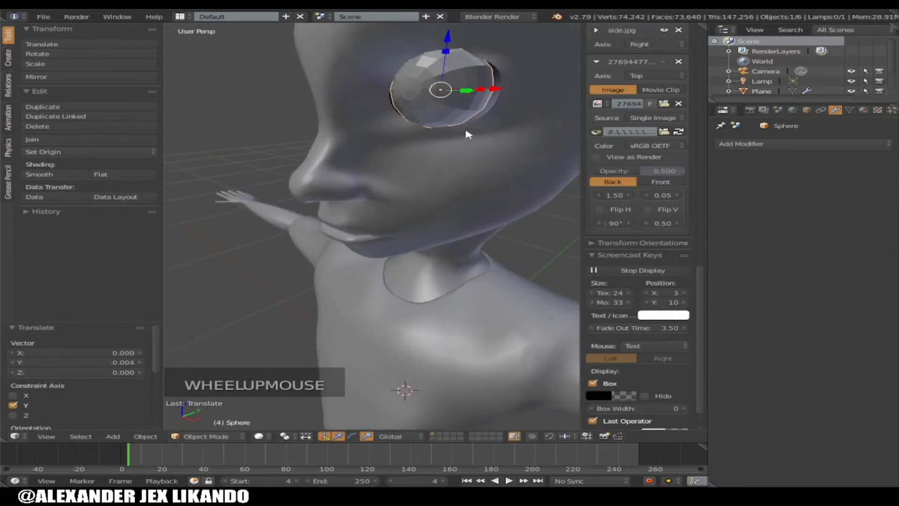
Step: Reselect the eyeball sphere and scale it up uniformly by 1.085 to fill the socket
key("KP_8")
key("KP_8")
right_click(543, 169)
key("Tab")
right_click(543, 173)
key("Tab")
right_click(490, 186)
key("s")
key("s")
key("KP_2")
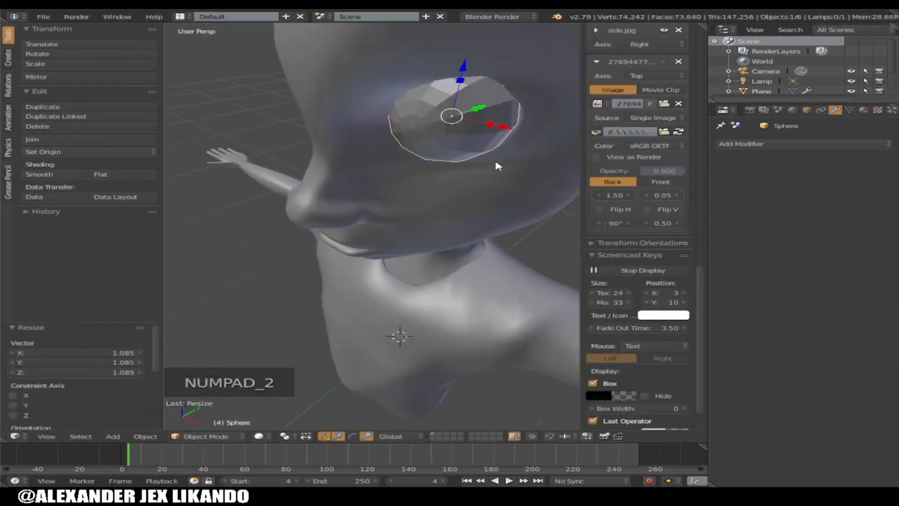
Step: Align the eyeball with the front reference in wireframe by moving it about -0.003 along Z, then restore solid shading
key("KP_1")
key("KP_5")
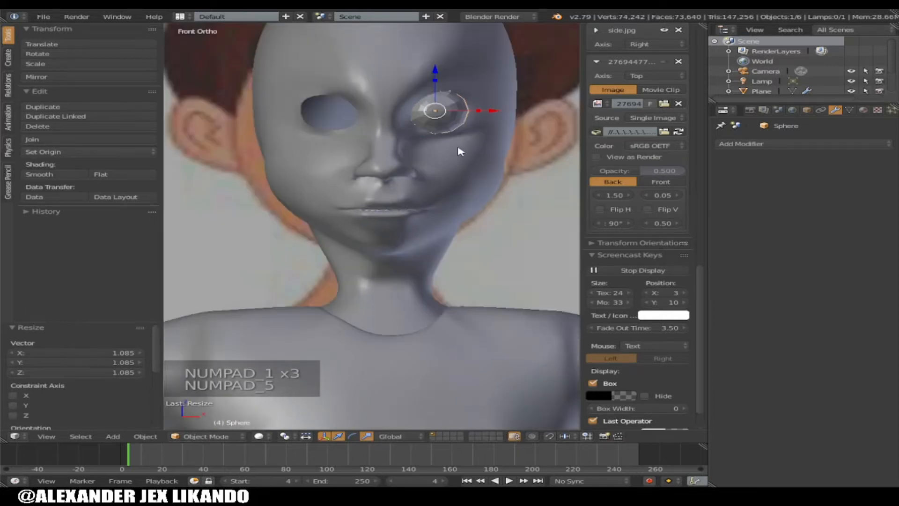
key("z")
left_click_drag(435, 77, 437, 78)
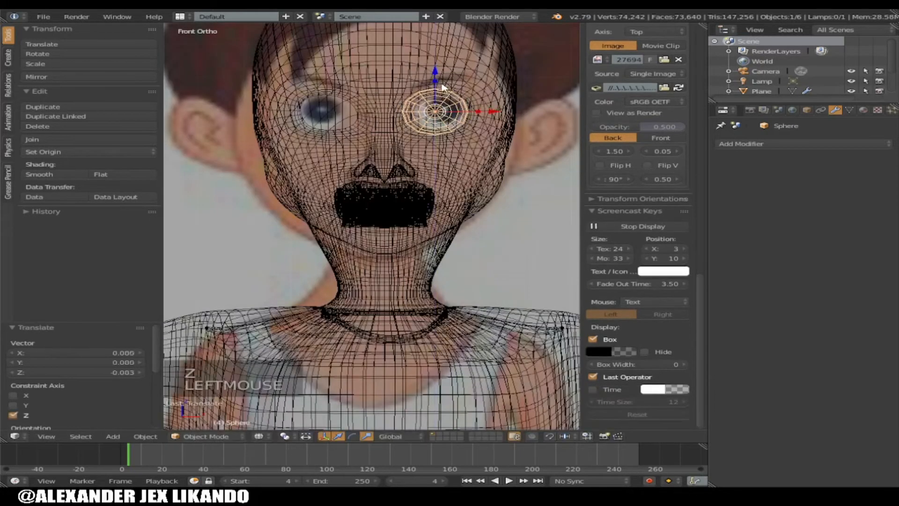
key("z")
key("Tab")
key("Tab")
right_click(487, 101)
key("Tab")
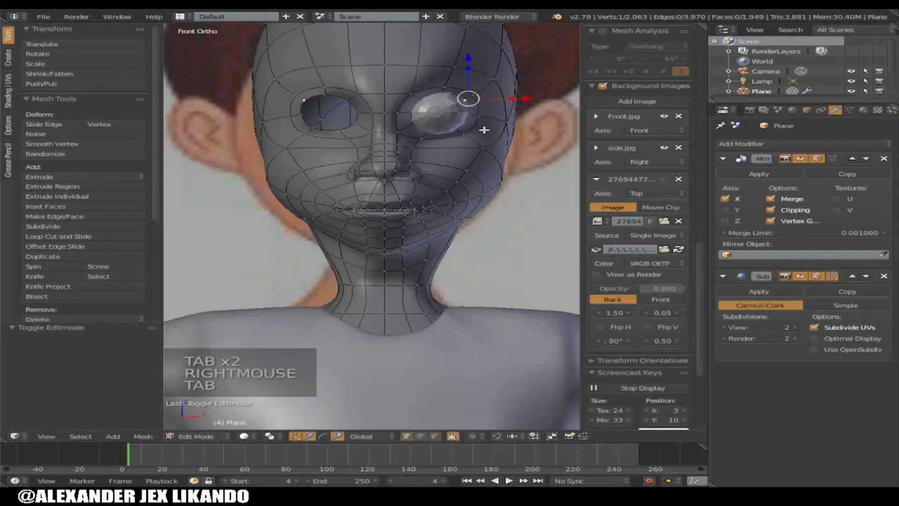
Step: Select the eyeball sphere from a near-side view and move it back into the head along Y
key("KP_6")
key("KP_6")
key("KP_6")
key("KP_6")
key("KP_6")
key("KP_6")
key("KP_6")
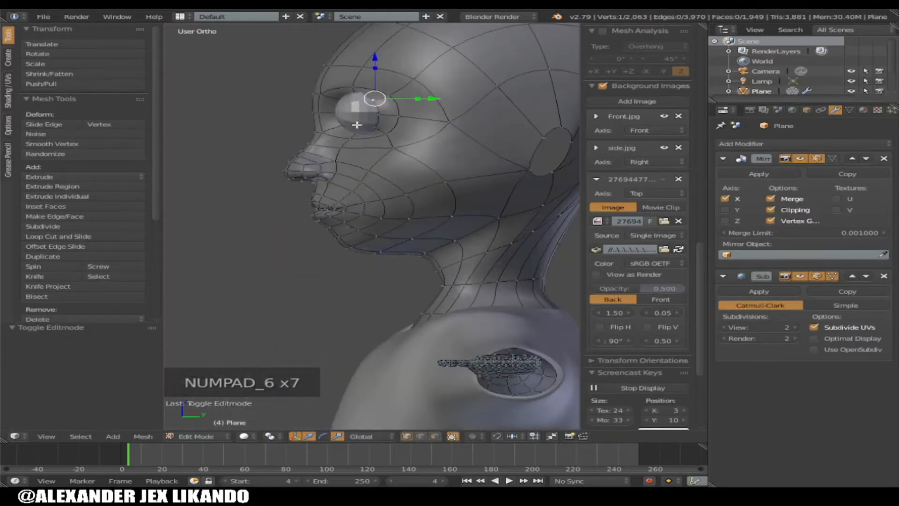
key("Tab")
right_click(358, 126)
key("Tab")
key("Tab")
left_click_drag(407, 112, 435, 116)
key("Tab")
key("Tab")
Step: Examine the eyeball's fit in the socket from angled perspective views around and above the face
key("KP_4")
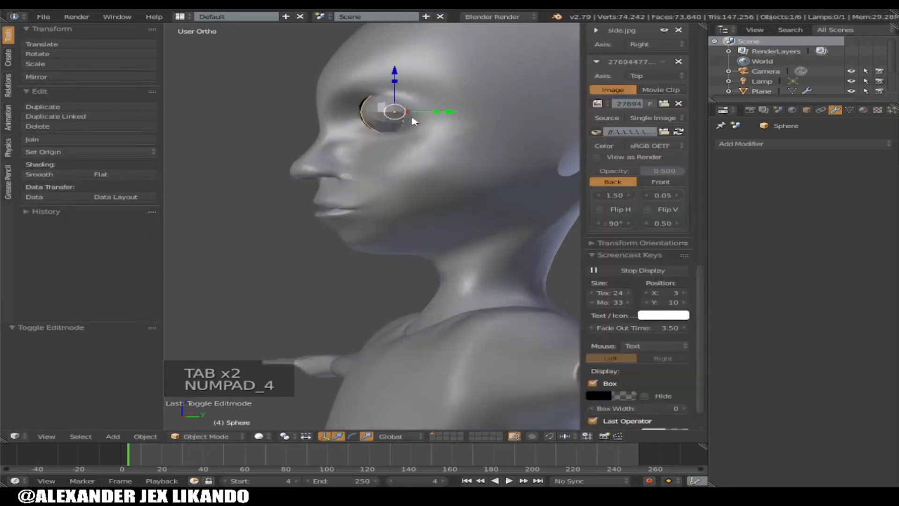
key("KP_4")
key("KP_4")
key("KP_4")
key("KP_4")
key("KP_5")
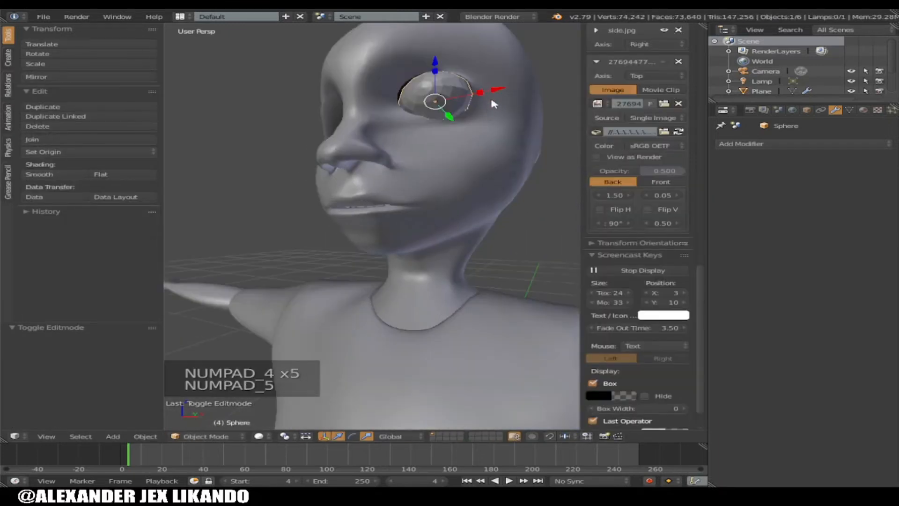
key("KP_8")
key("KP_8")
key("KP_8")
scroll(492, 145, "down", 2)
left_click(489, 149)
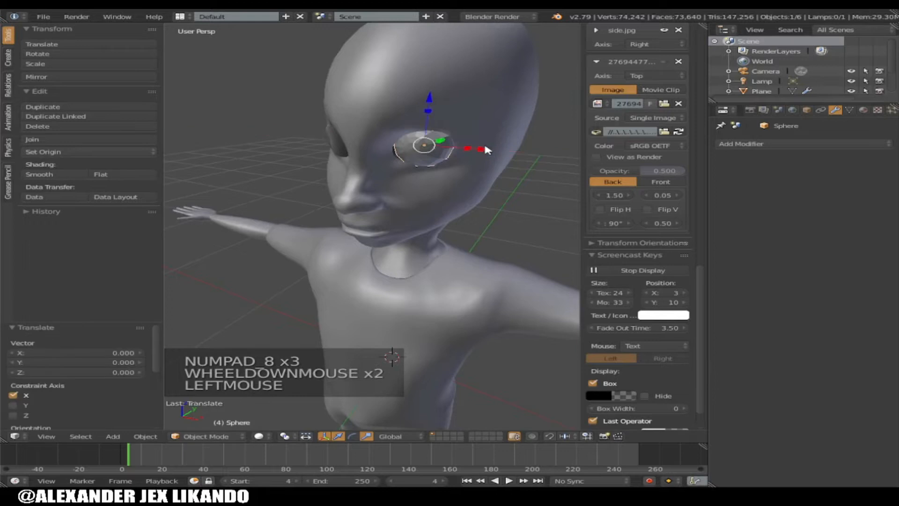
Step: Edit the head mesh and reposition the vertex beside the outer corner of the eye
right_click(476, 135)
key("Tab")
right_click(482, 152)
right_click(490, 156)
left_click_drag(489, 156, 463, 169)
Step: Select the lower inner rim vertex of the eye opening and adjust its height along Z
right_click(498, 150)
right_click(393, 147)
right_click(457, 156)
right_click(412, 164)
left_click_drag(410, 117, 414, 117)
Step: Shift the inner-corner eye vertex outward along X and move the lower rim vertex about 0.005 along Z
right_click(398, 156)
left_click_drag(454, 164, 460, 170)
right_click(413, 166)
left_click_drag(408, 121, 415, 136)
Step: Select the two vertices of the edge between the nose bridge and inner eye corner and move them about 0.005 outward along X
key("KP_4")
key("KP_4")
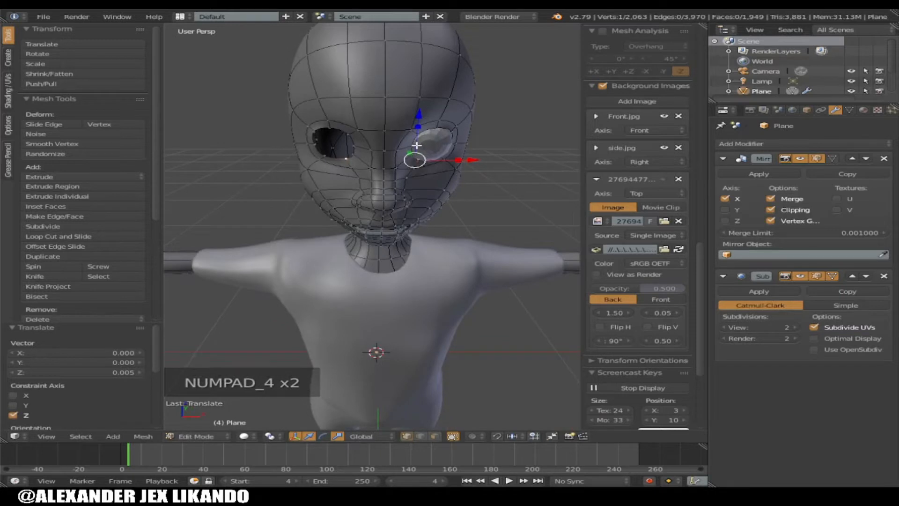
key("Tab")
key("Tab")
right_click(398, 150, "alt")
right_click(399, 156)
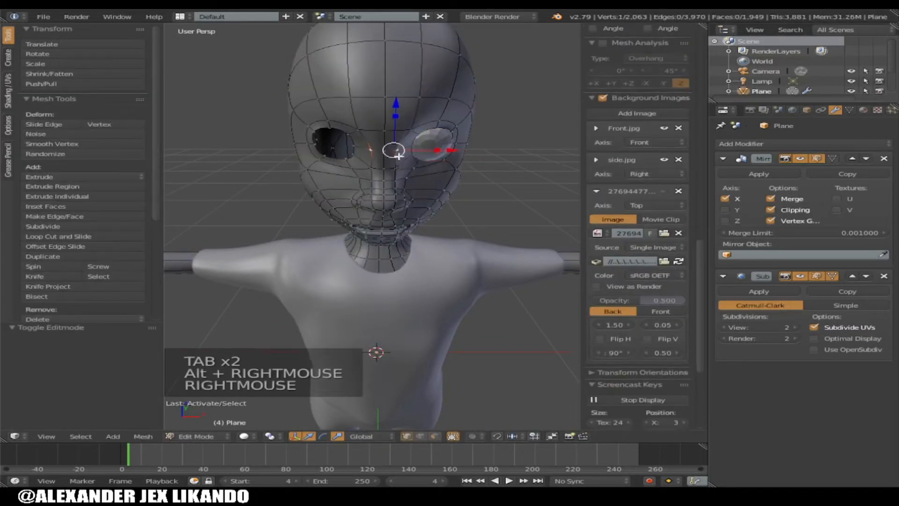
right_click(398, 149, "shift")
left_click_drag(447, 150, 456, 161)
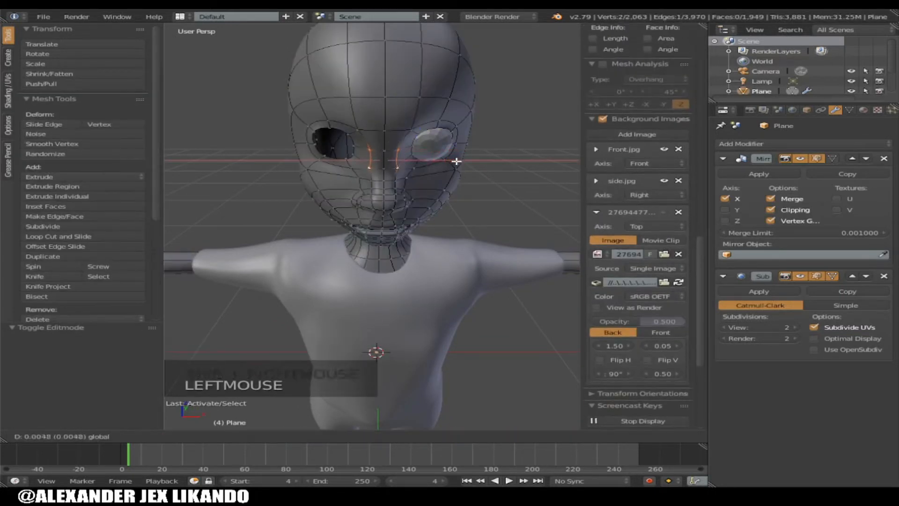
key("Tab")
scroll(398, 164, "up", 1)
key("Tab")
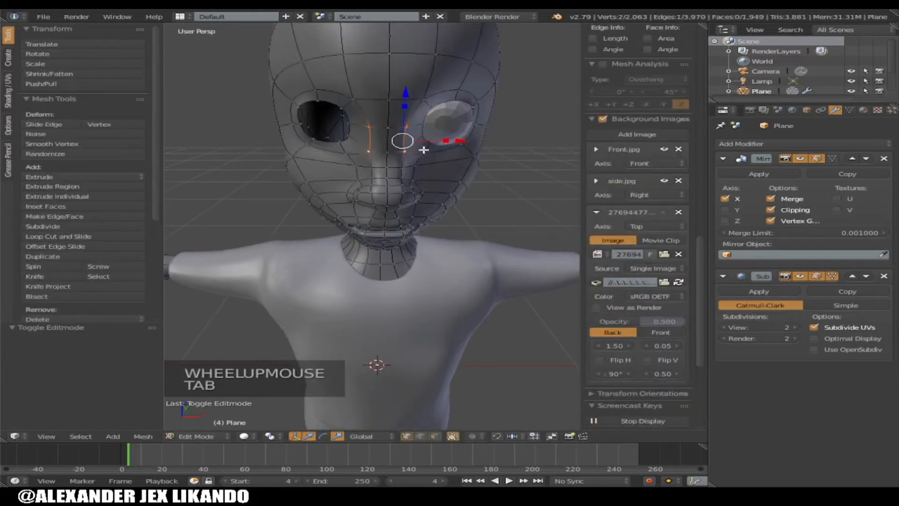
Step: Add an edge loop around the eye opening and slide it into place just outside the rim
key("KP_6")
key("KP_6")
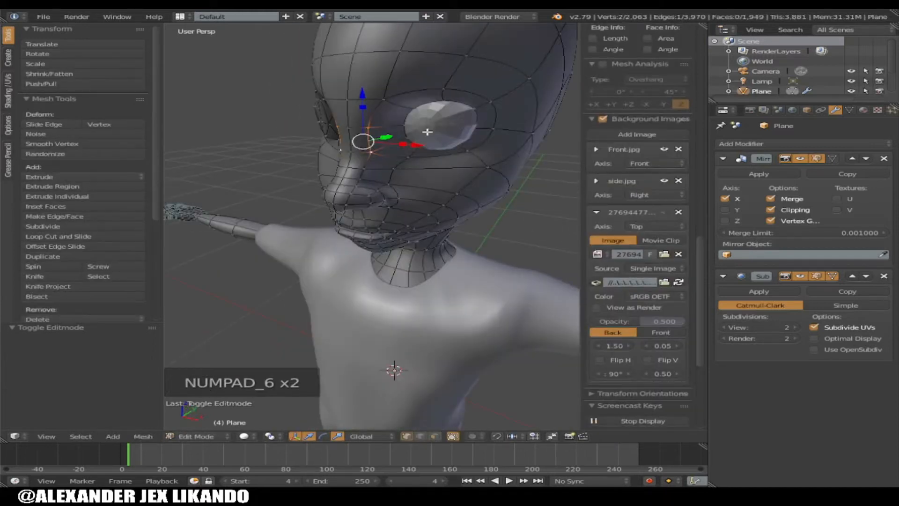
key("ctrl+r")
left_click(412, 122)
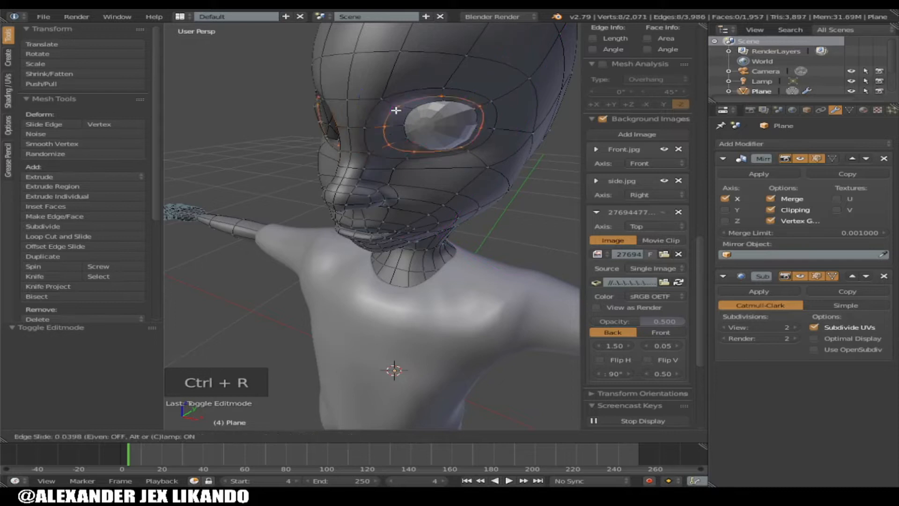
left_click(461, 162)
key("Tab")
key("Tab")
key("Tab")
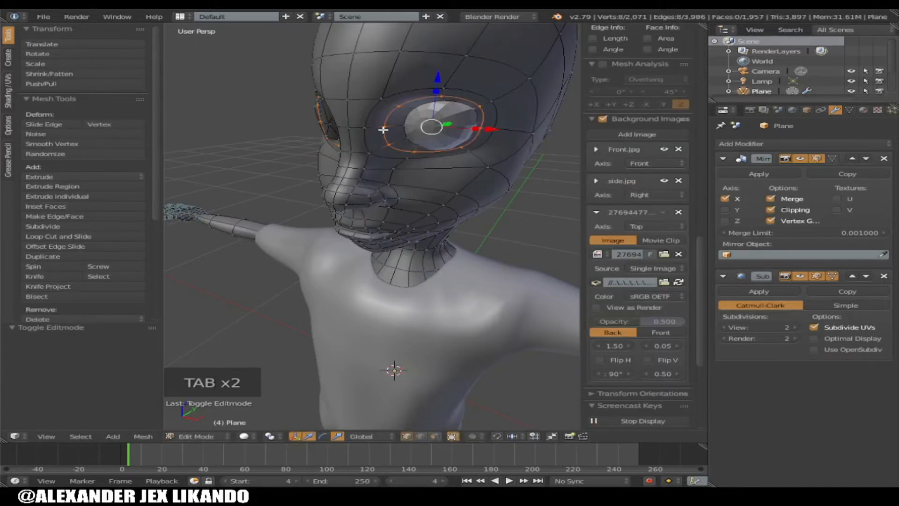
key("Tab")
Step: Select the eye opening's rim edge loop and adjust its depth against the eyeball along Y
right_click(454, 130, "alt")
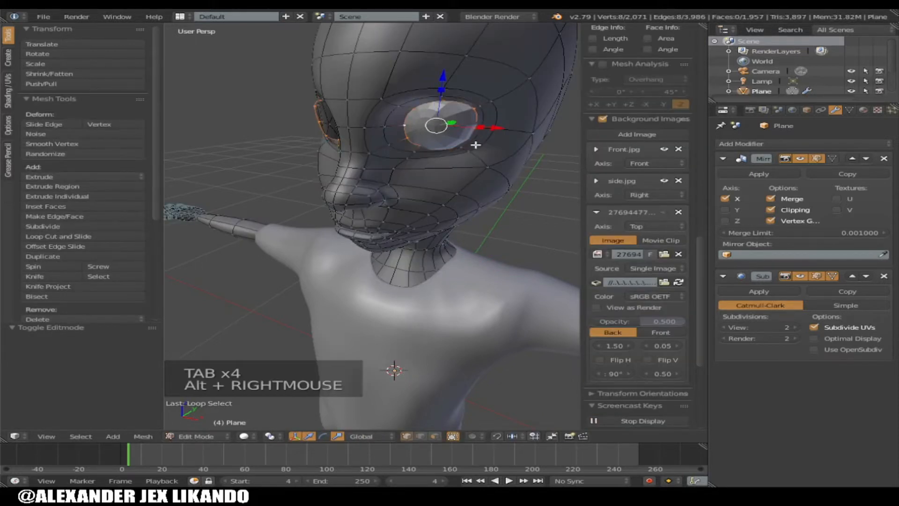
key("KP_6")
key("KP_6")
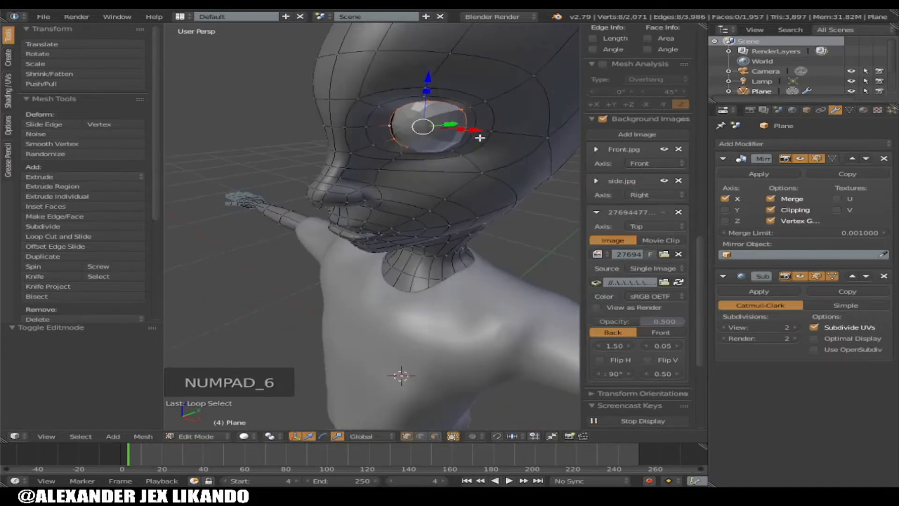
left_click_drag(440, 124, 449, 136)
key("Tab")
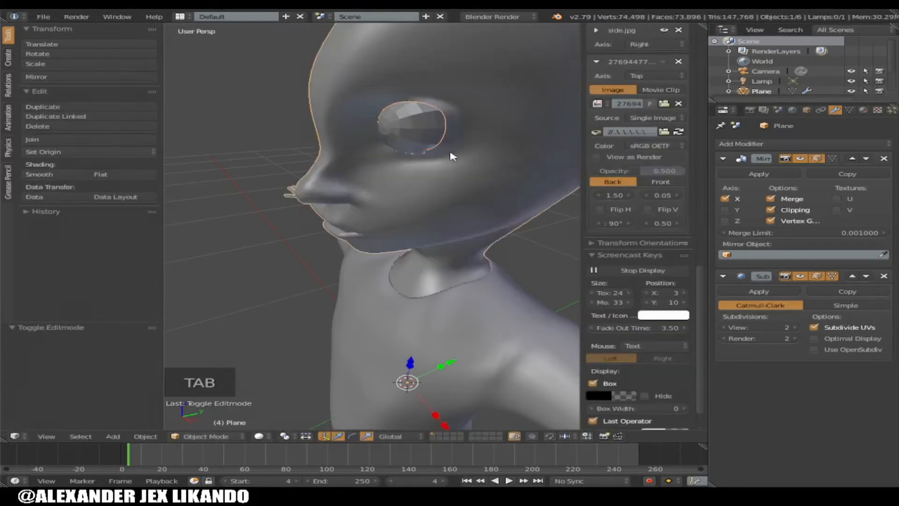
Step: Examine the smoothed face and the eyeball's fit in the socket from the front and both sides
key("KP_4")
key("KP_4")
scroll(459, 164, "down", 2)
key("KP_4")
key("KP_4")
key("KP_4")
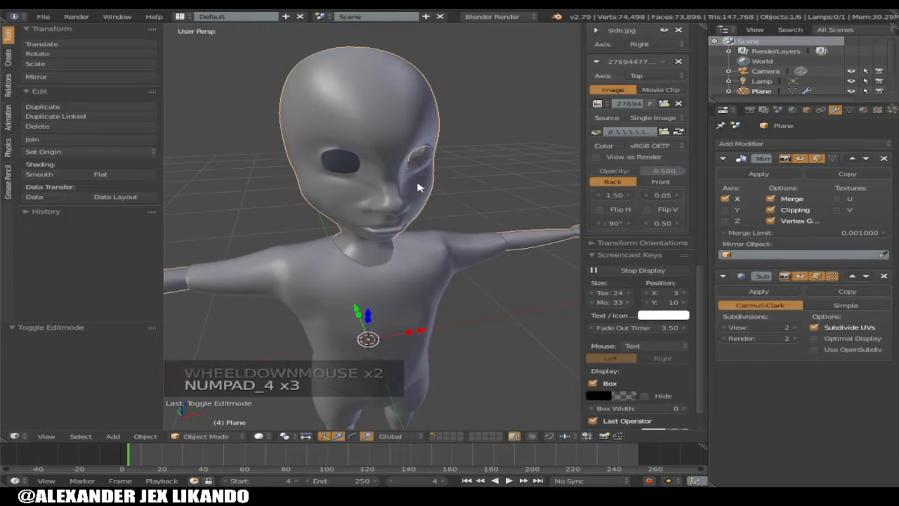
key("KP_6")
key("KP_6")
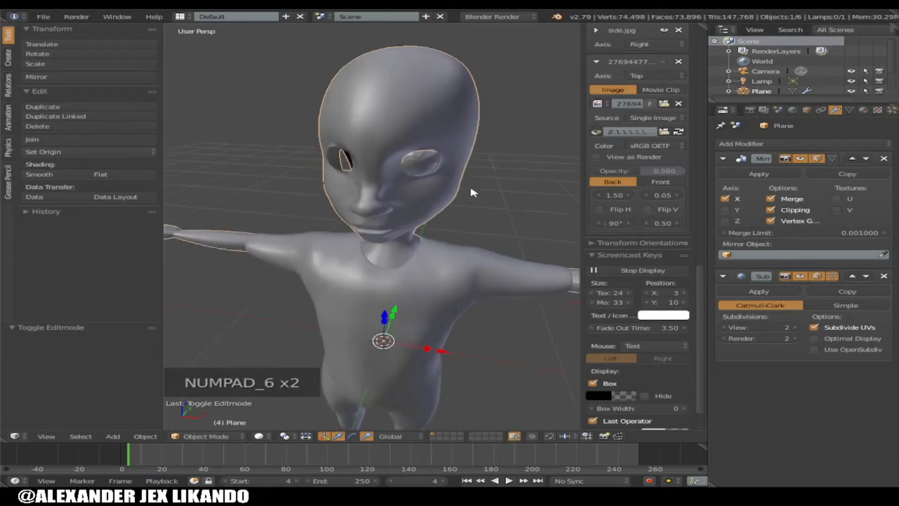
scroll(446, 162, "up", 3)
scroll(451, 146, "down", 2)
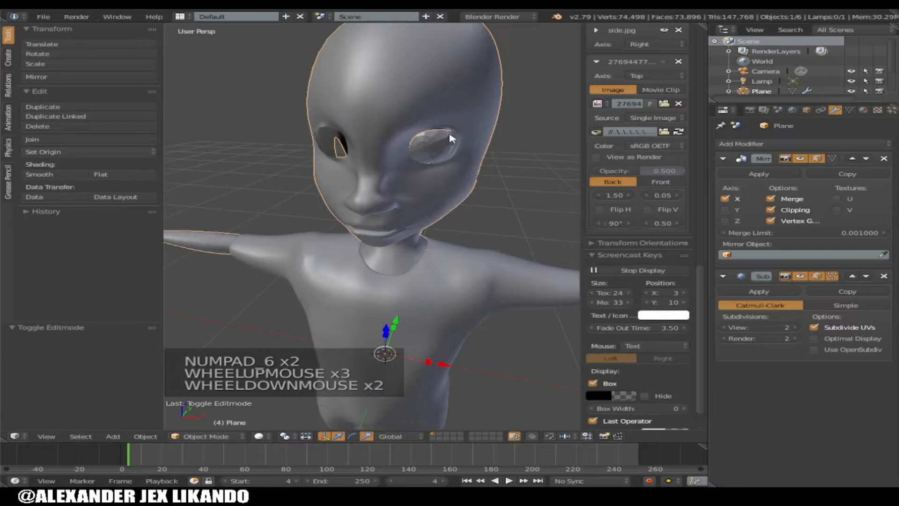
Step: Move the eye opening's rim edge loop -0.010 along X toward the nose
key("Tab")
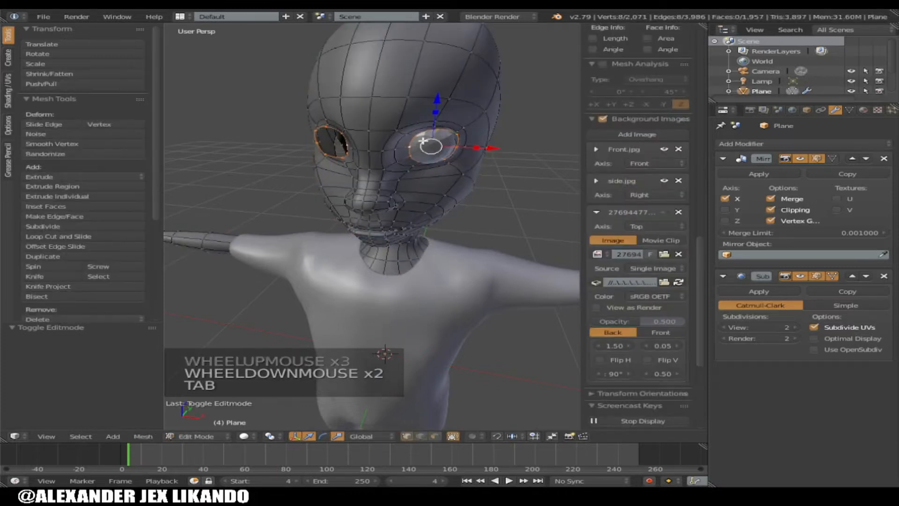
left_click_drag(493, 148, 489, 149)
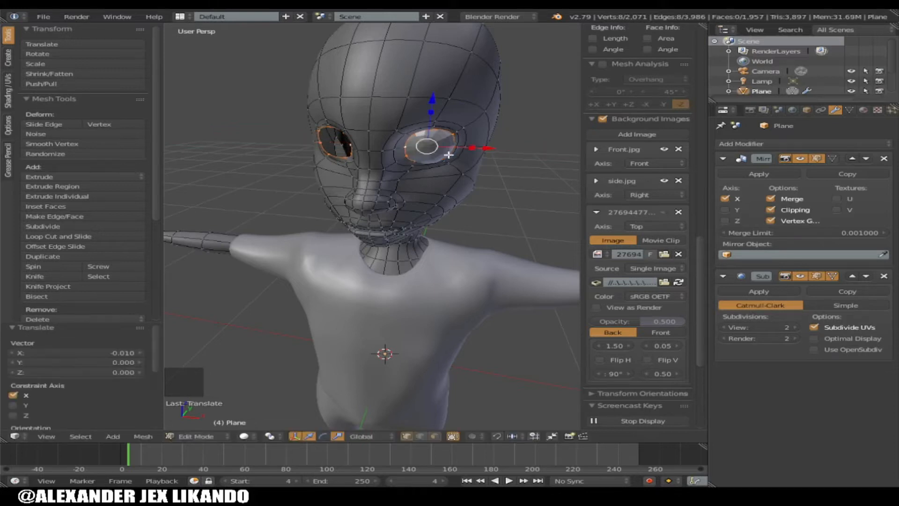
key("Tab")
key("Tab")
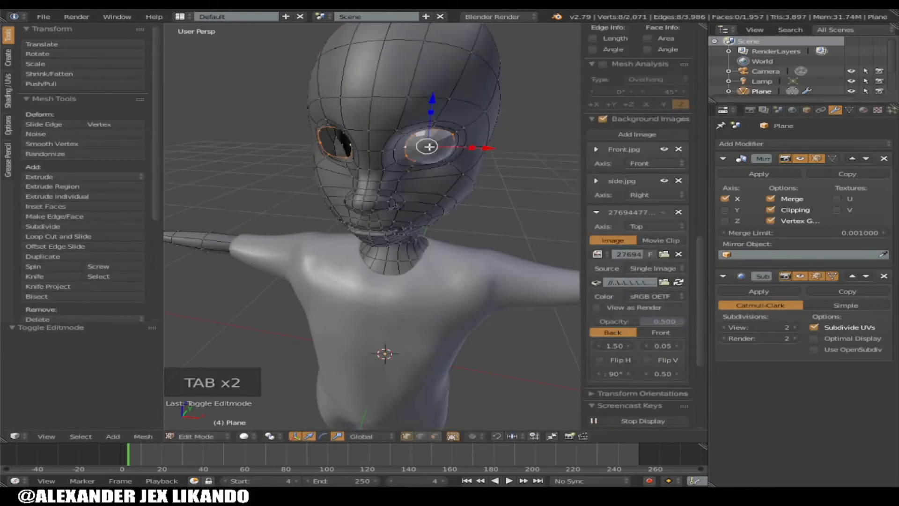
Step: Examine the gap between the eyelid rim and the eyeball from both sides of the face
key("KP_4")
key("KP_4")
key("KP_6")
key("KP_6")
key("KP_6")
key("KP_6")
key("KP_6")
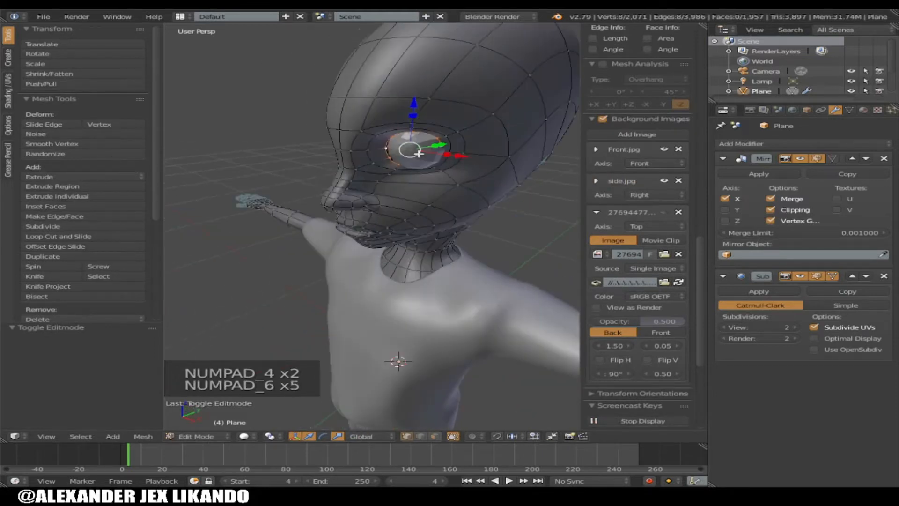
scroll(417, 153, "up", 1)
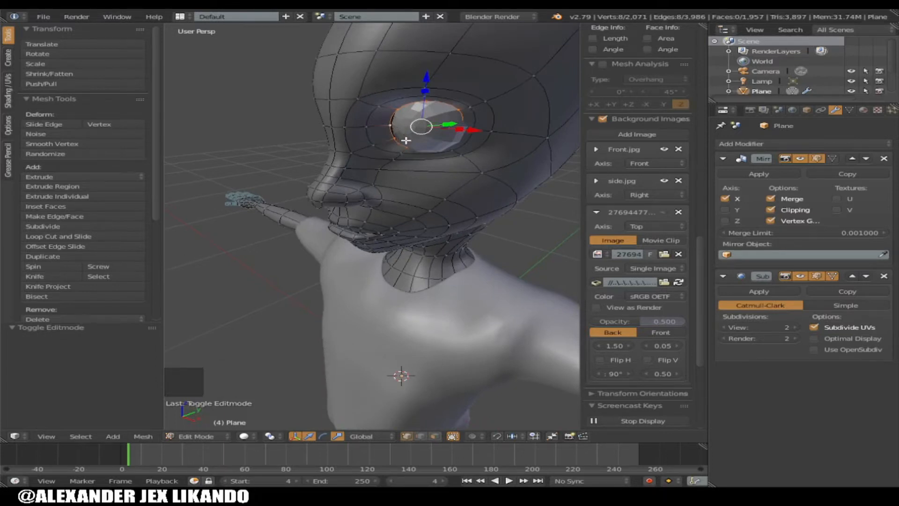
key("KP_4")
key("KP_4")
key("KP_4")
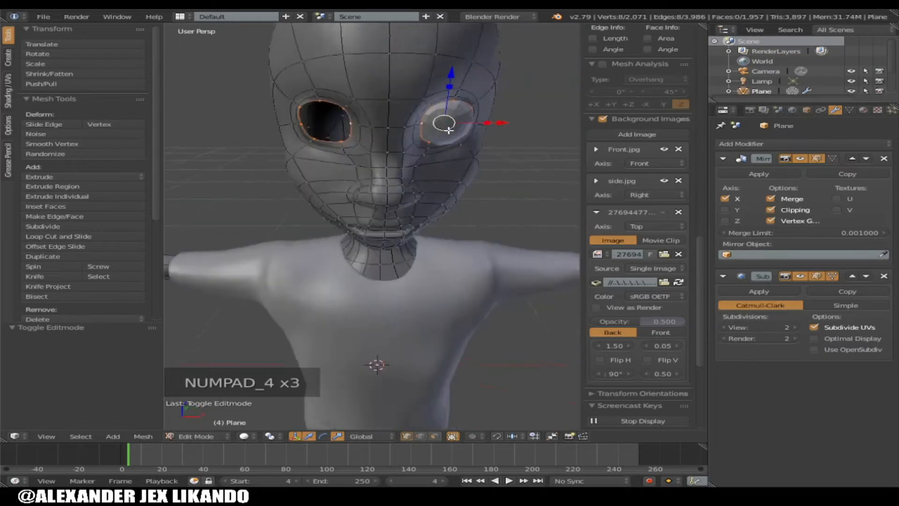
scroll(456, 129, "up", 1)
key("KP_4")
key("KP_4")
key("KP_4")
scroll(456, 129, "up", 3)
key("KP_4")
scroll(457, 128, "down", 4)
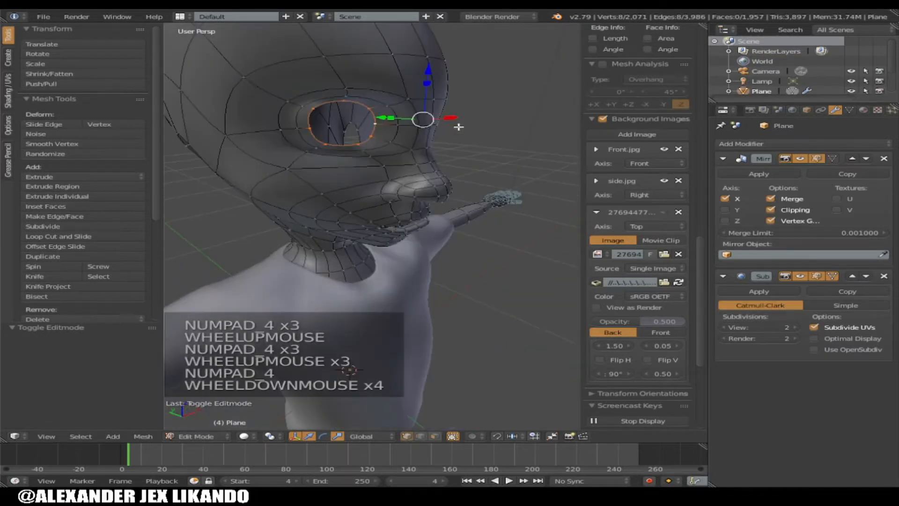
Step: Look through the empty eye socket into the head and inspect the back of the eyeball and the eyelid rim
key("KP_8")
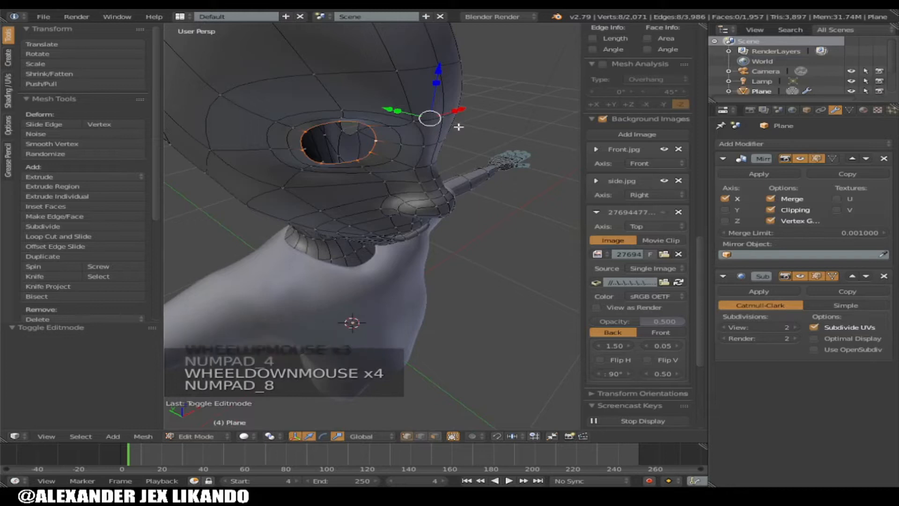
scroll(458, 126, "up", 1, "shift")
scroll(458, 126, "up", 2, "shift")
scroll(458, 127, "up", 4)
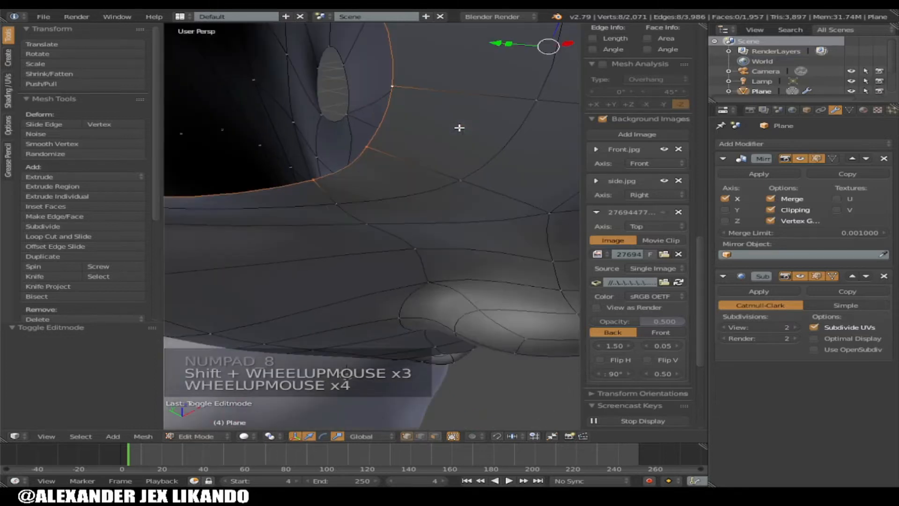
key("KP_4")
key("KP_4")
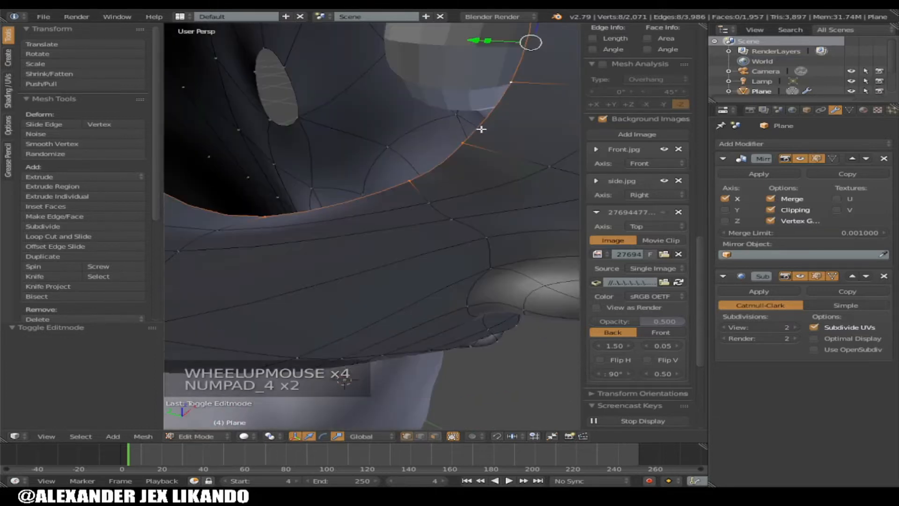
scroll(484, 122, "up", 3)
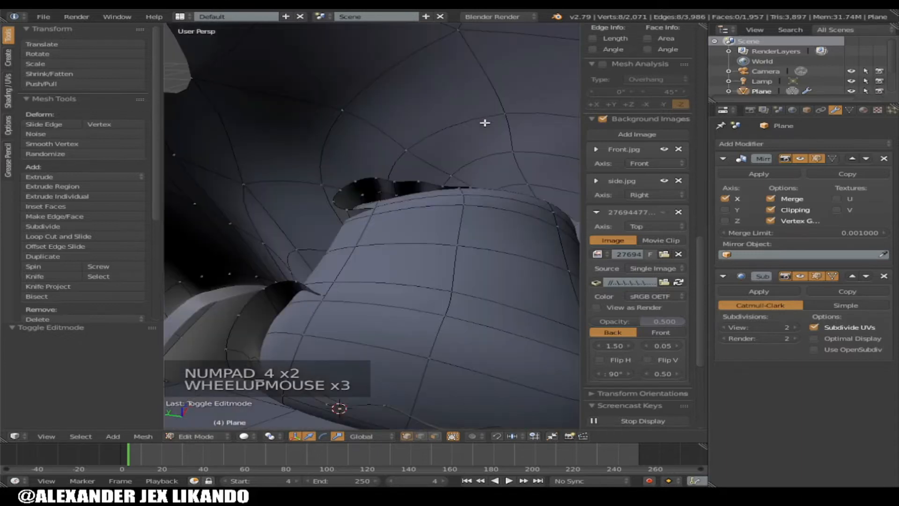
scroll(486, 117, "down", 3, "shift")
scroll(487, 113, "up", 1, "shift")
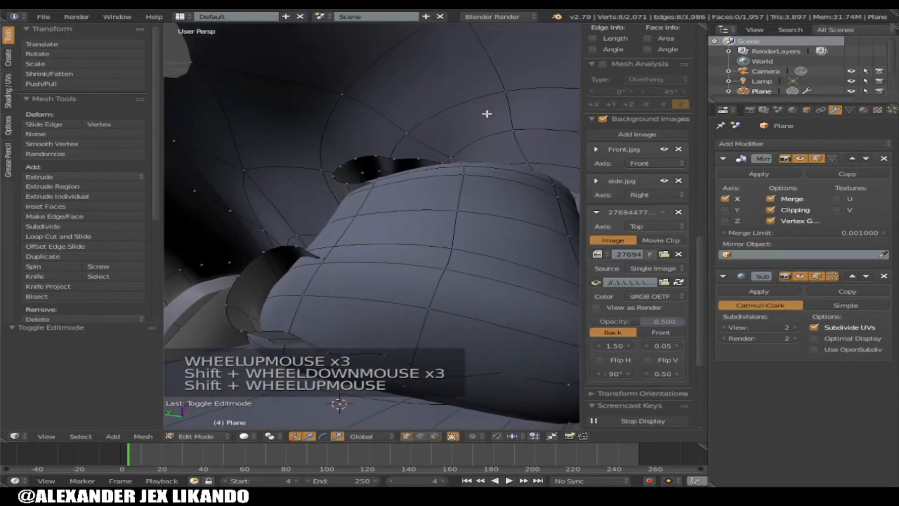
scroll(487, 113, "up", 15, "shift")
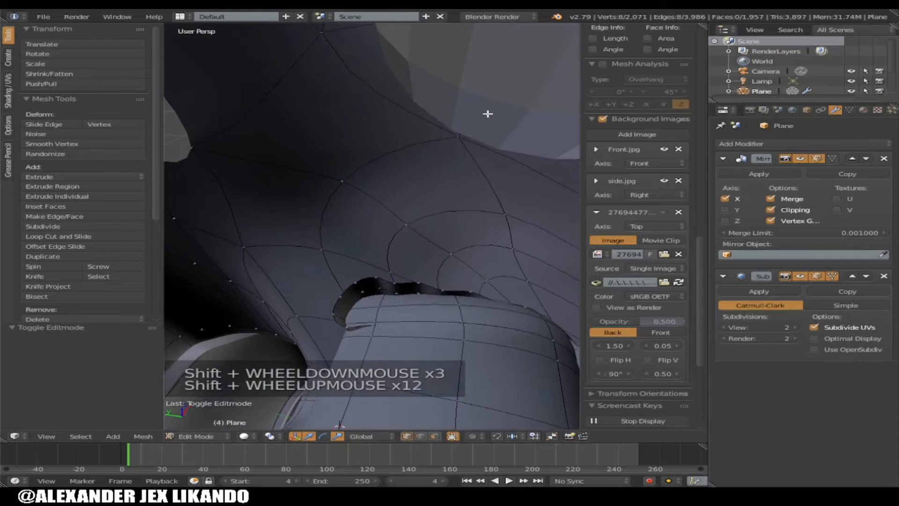
scroll(488, 114, "down", 1, "shift")
scroll(488, 114, "up", 5, "shift")
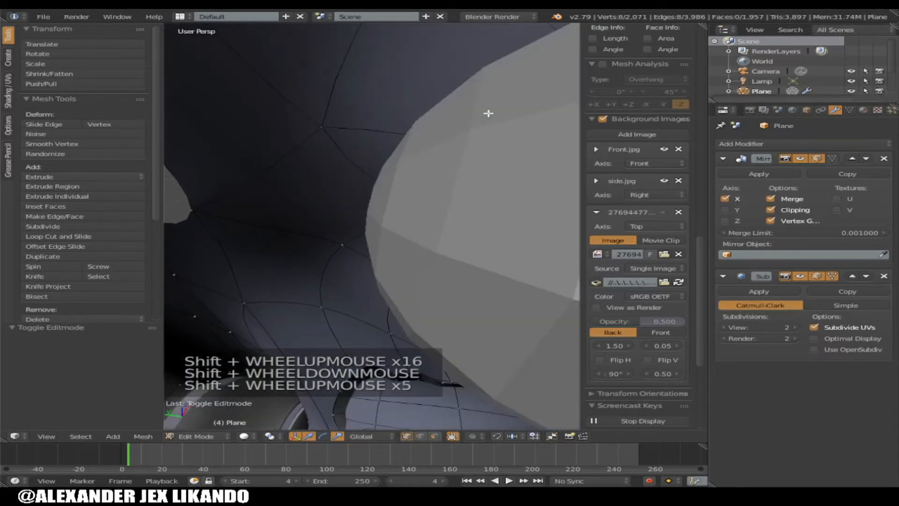
scroll(488, 113, "down", 2)
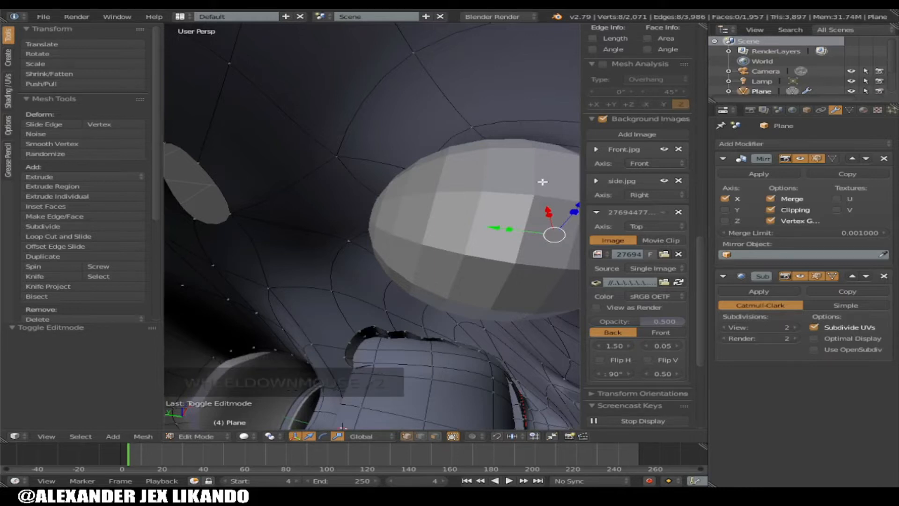
scroll(542, 182, "down", 4, "ctrl")
scroll(542, 182, "up", 7, "ctrl")
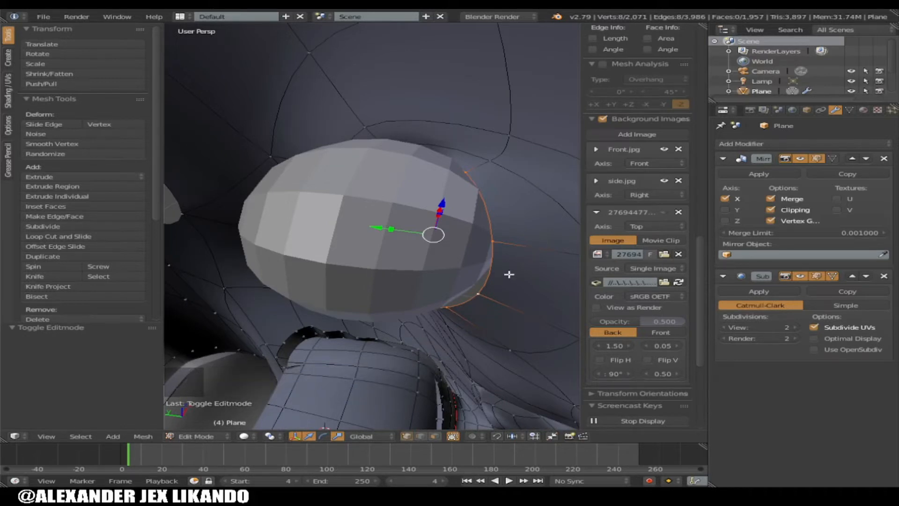
Step: Extrude the eyelid rim loop inward, move it 0.008 along Y, and scale it by 1.107 along Z
key("e")
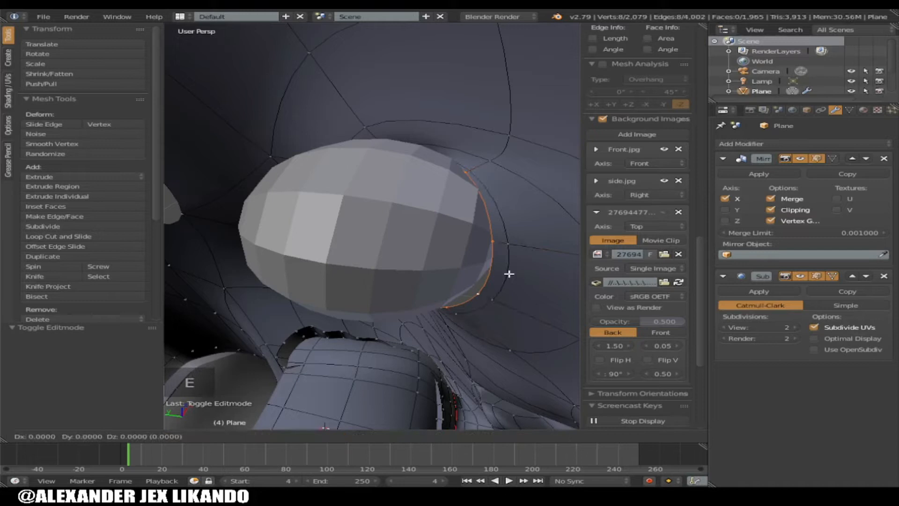
right_click(509, 274)
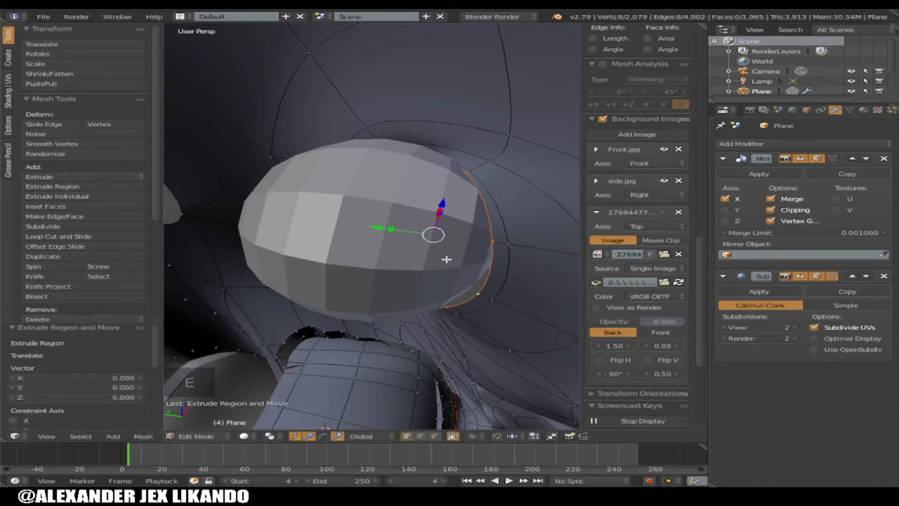
left_click_drag(369, 225, 357, 227)
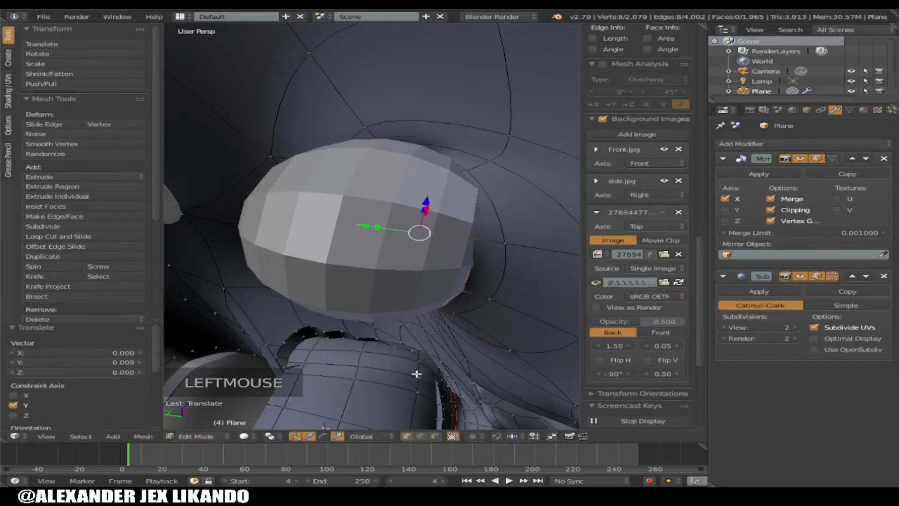
key("s")
key("s")
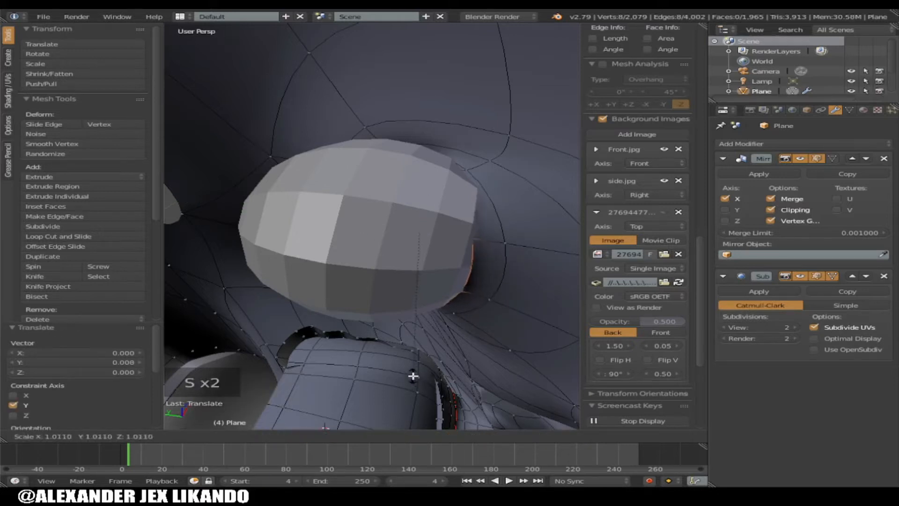
left_click(414, 375)
left_click_drag(424, 204, 421, 209)
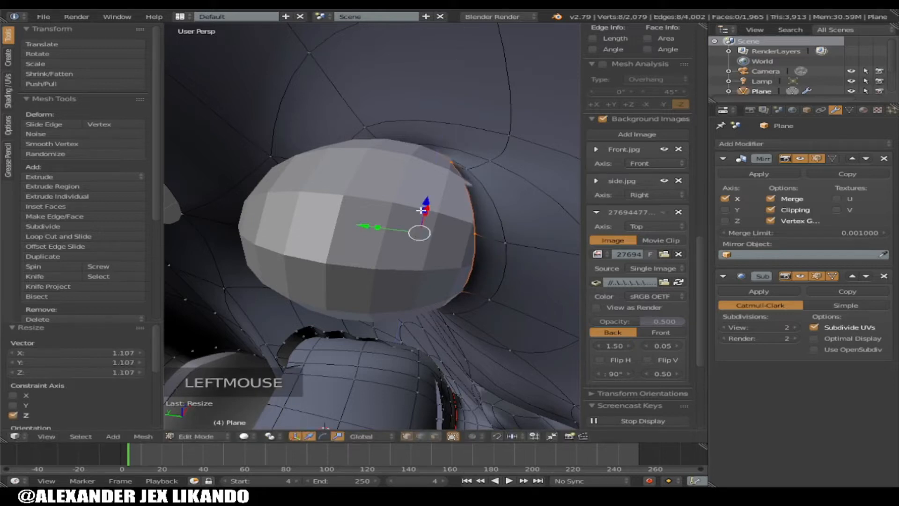
Step: Extrude the eyelid's inner rim loop further back around the eyeball, move it -0.006 along Z, and scale it by 1.100 along X
key("e")
key("e")
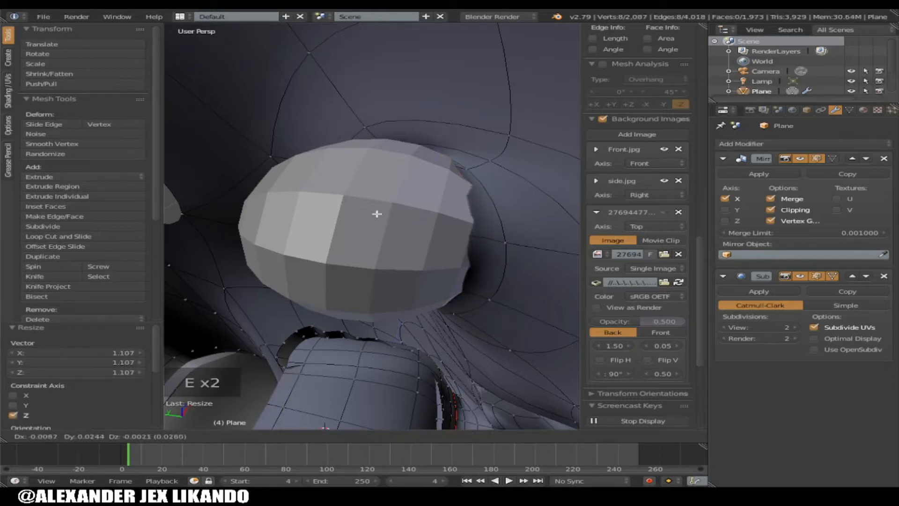
left_click(377, 214)
mouse_move(376, 206)
left_mouse_down()
mouse_move(375, 197)
mouse_move(377, 206)
left_mouse_up()
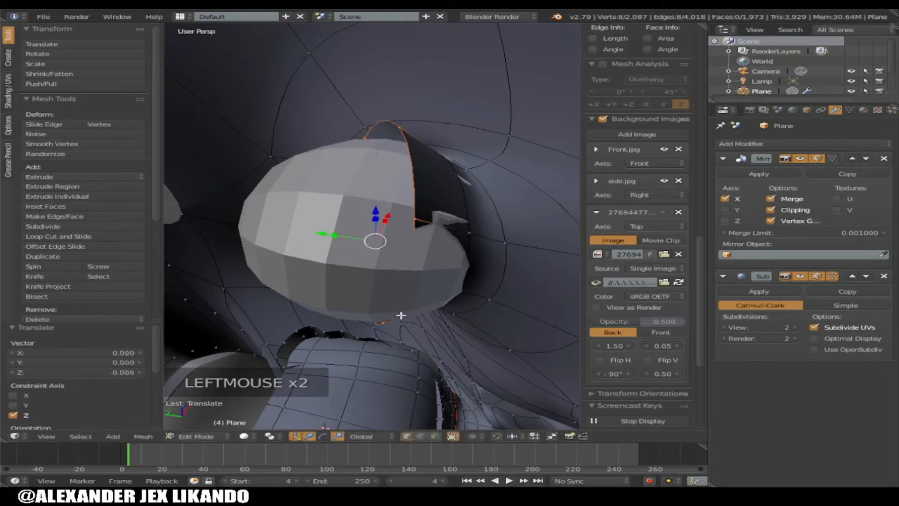
left_click_drag(375, 238, 387, 218)
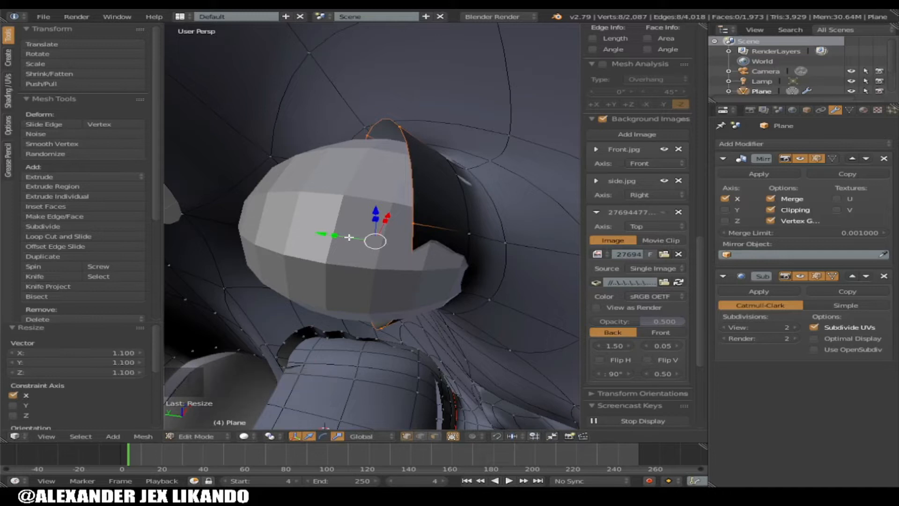
Step: Widen the extruded eyelid loop by 1.065 along X and shift it -0.005 along X so it surrounds the eyeball
key("KP_4")
key("KP_4")
key("KP_4")
key("KP_4")
key("KP_4")
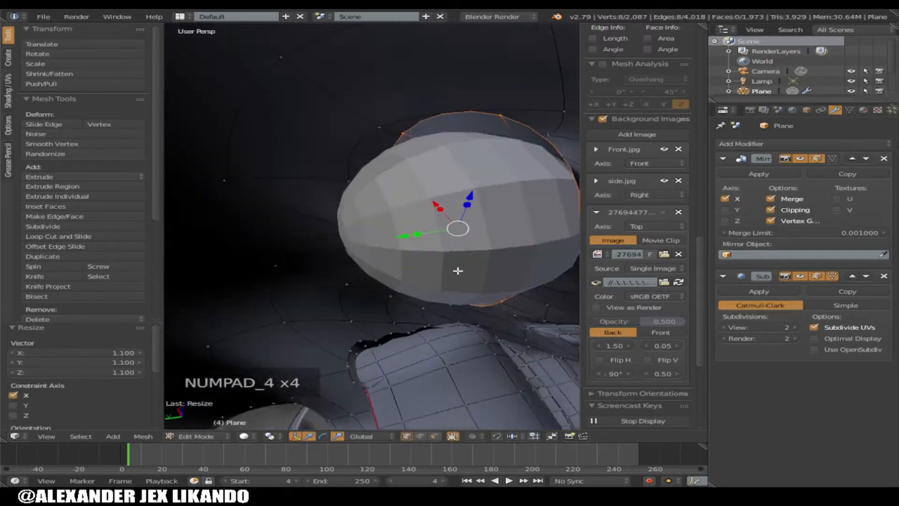
key("KP_4")
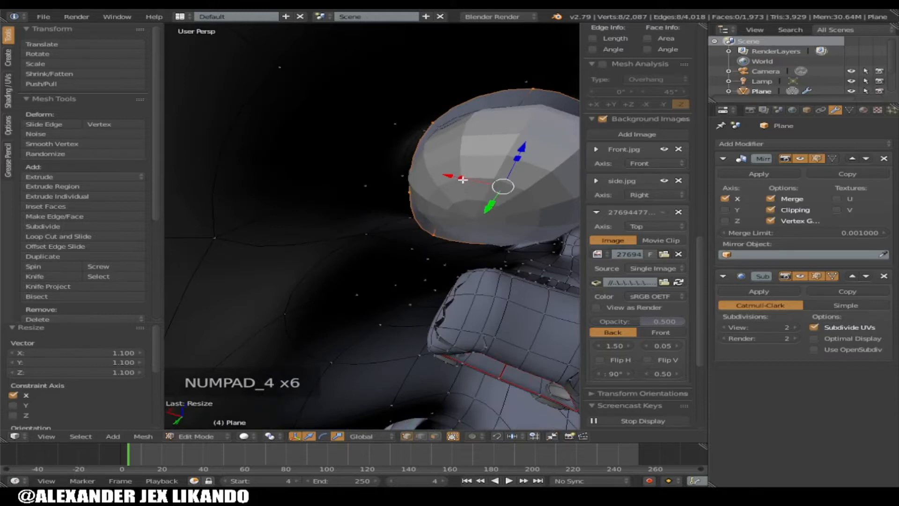
left_click(463, 187)
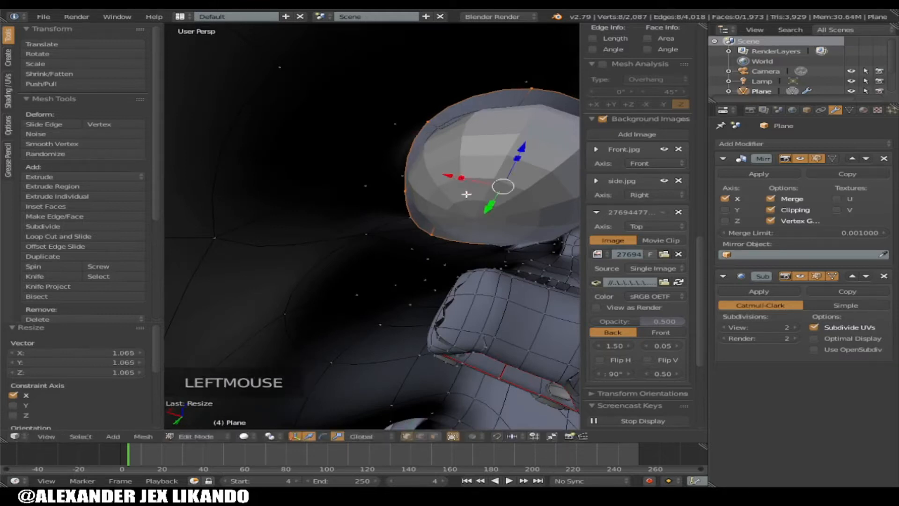
key("KP_6")
key("KP_6")
scroll(458, 216, "down", 2)
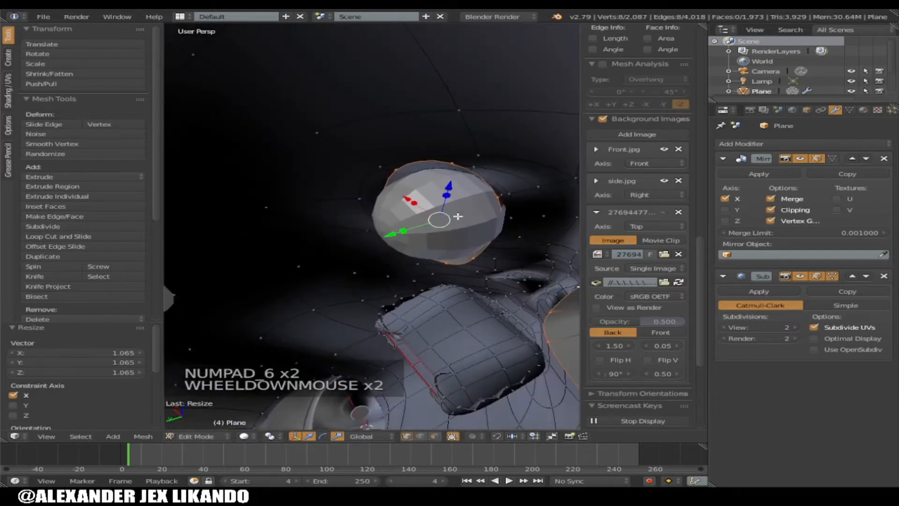
left_click_drag(407, 193, 409, 196)
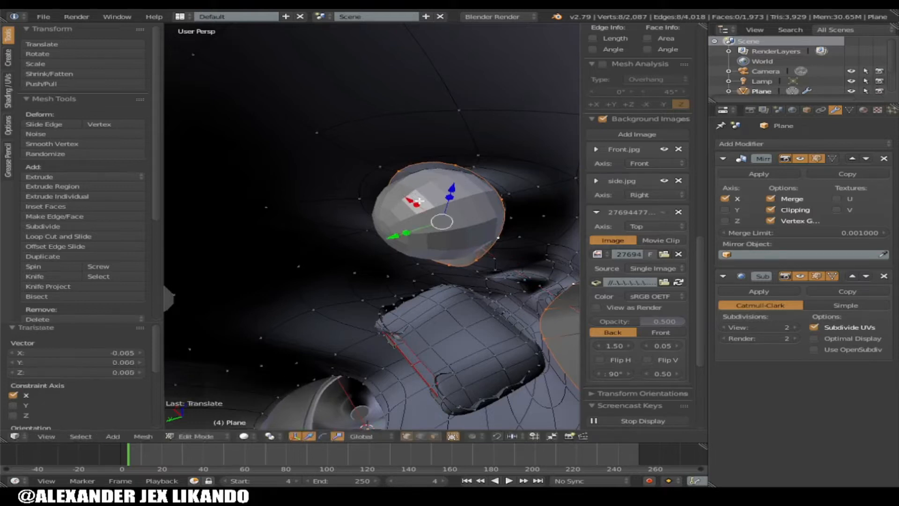
Step: Extrude the inner eyelid loop again, 0.028 along Y into the head, and scale it by 0.933
key("KP_6")
key("KP_6")
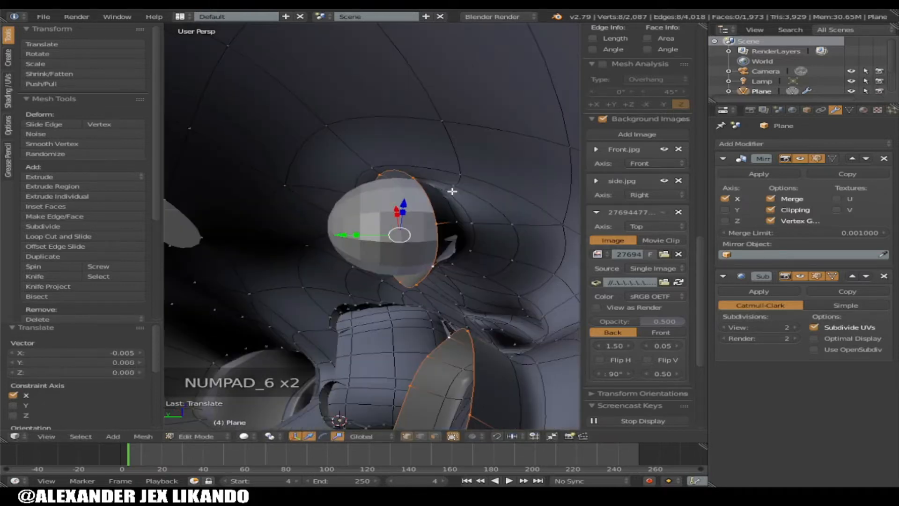
key("e")
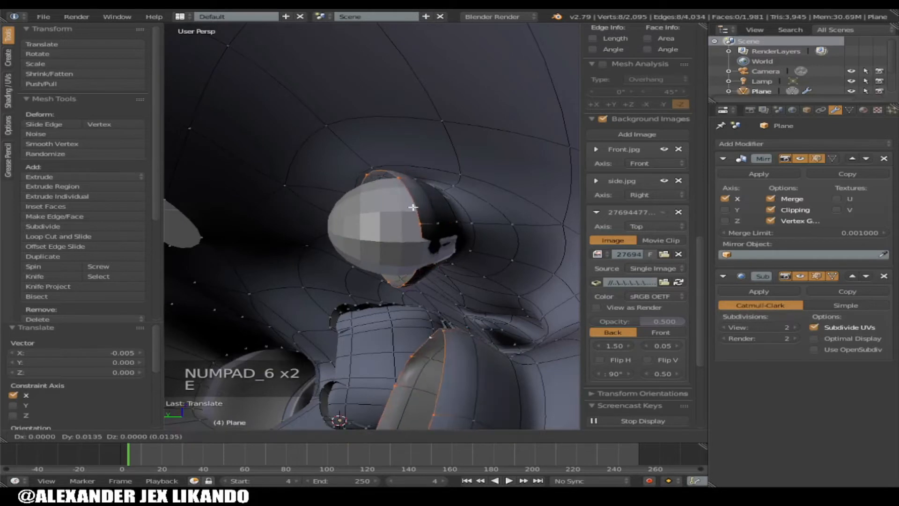
left_click(399, 206)
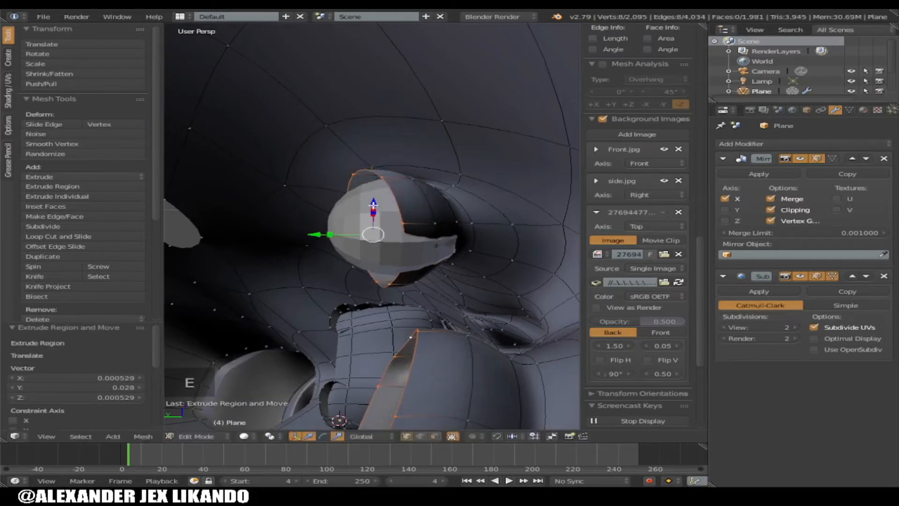
key("s")
left_click(388, 332)
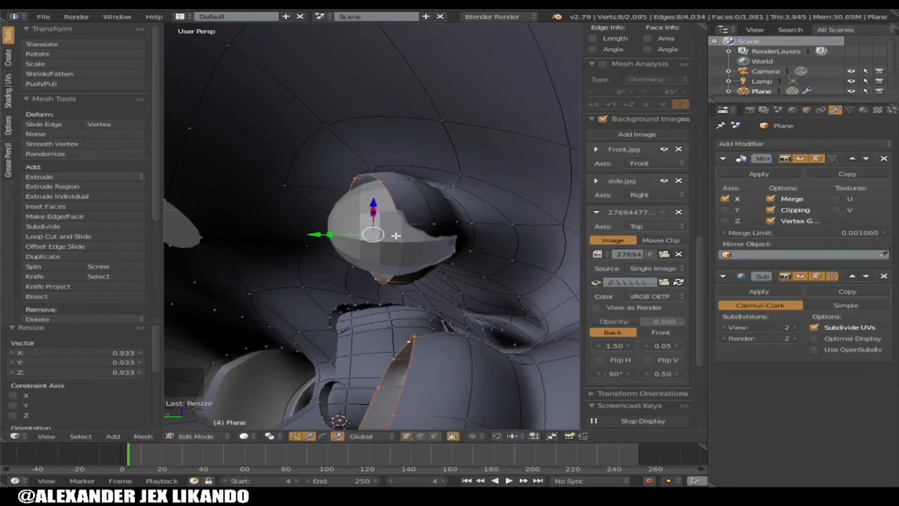
Step: Examine the eyelid's fit around the eyeball from the front of the face, with and without the mesh wires
key("KP_6")
key("KP_6")
key("KP_6")
key("KP_6")
key("KP_6")
key("KP_6")
key("KP_6")
key("KP_6")
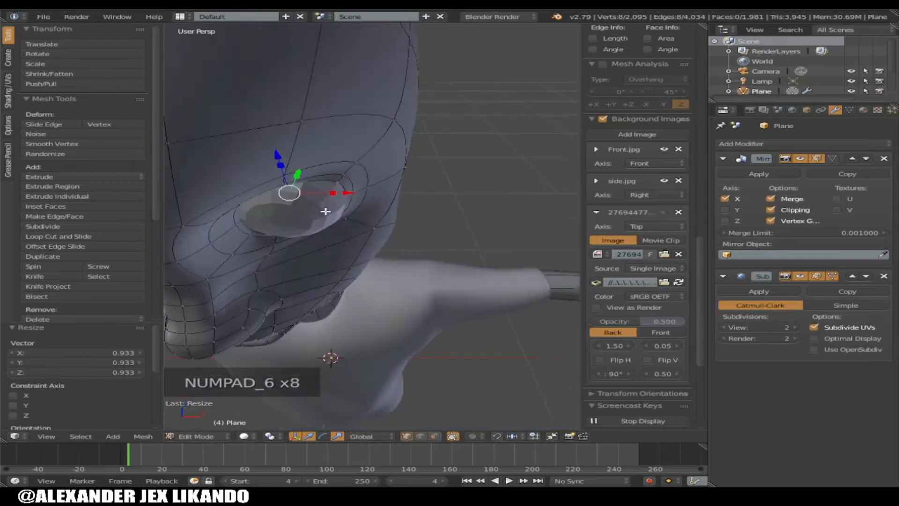
key("KP_6")
key("KP_6")
key("KP_2")
key("KP_2")
key("KP_2")
key("KP_2")
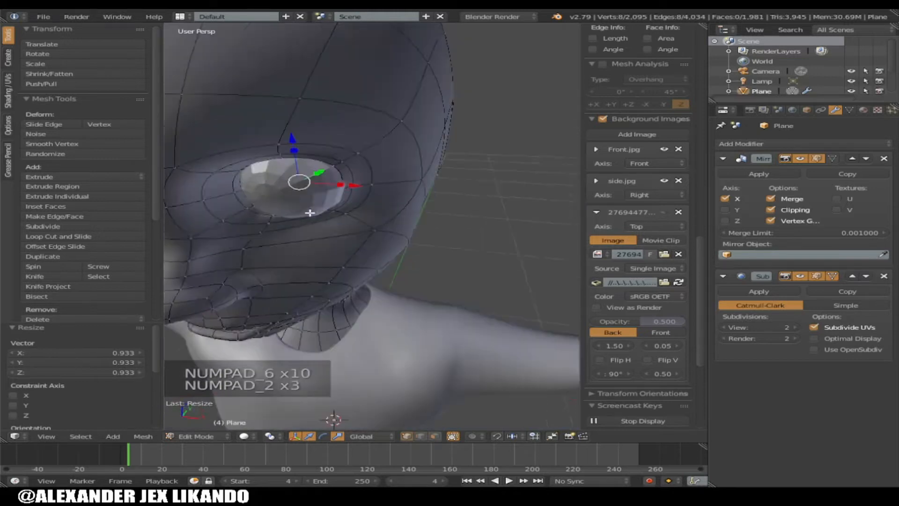
key("KP_8")
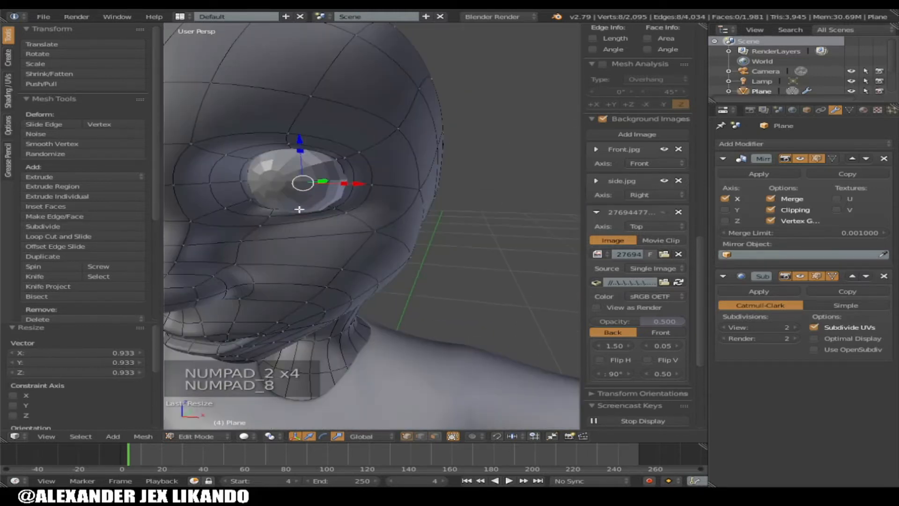
key("Tab")
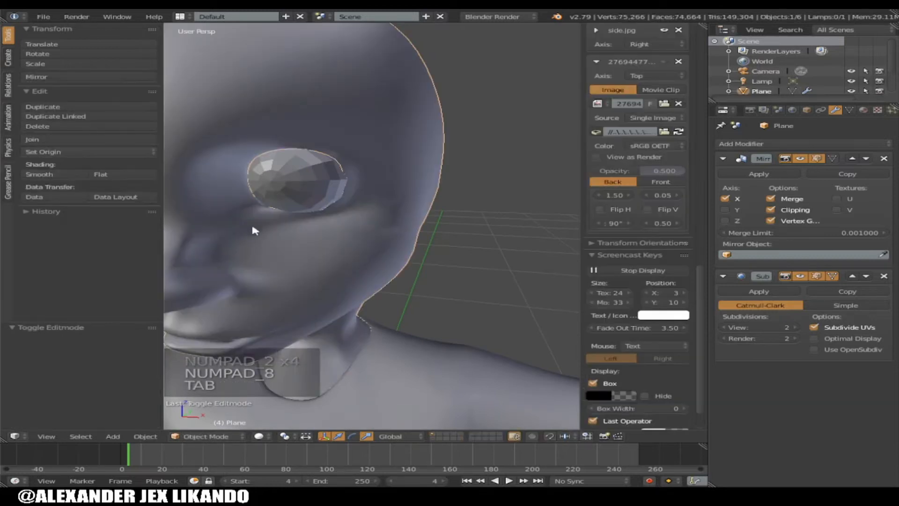
Step: Move the two middle-loop vertices at the eye's inner corner -0.010 along X toward the nose
key("Tab")
right_click(244, 186)
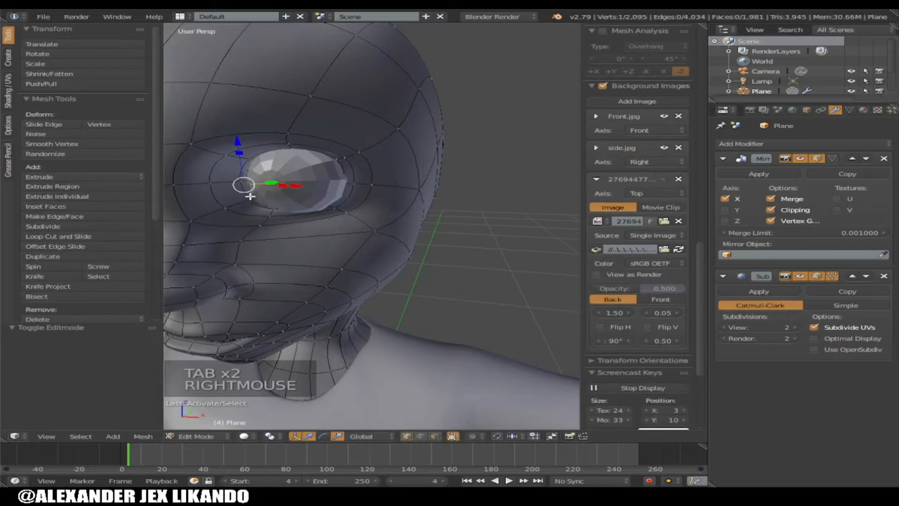
right_click(302, 217, "alt")
right_click(251, 196)
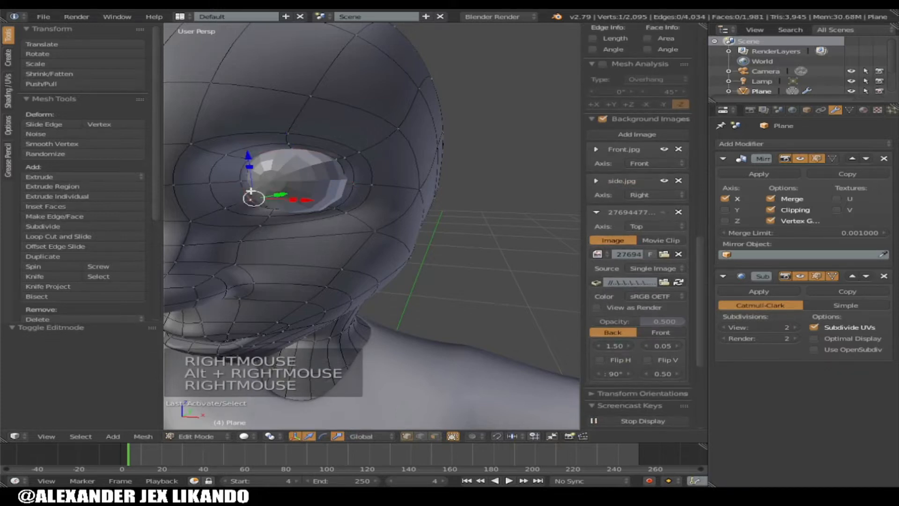
right_click(214, 198)
right_click(254, 199, "shift")
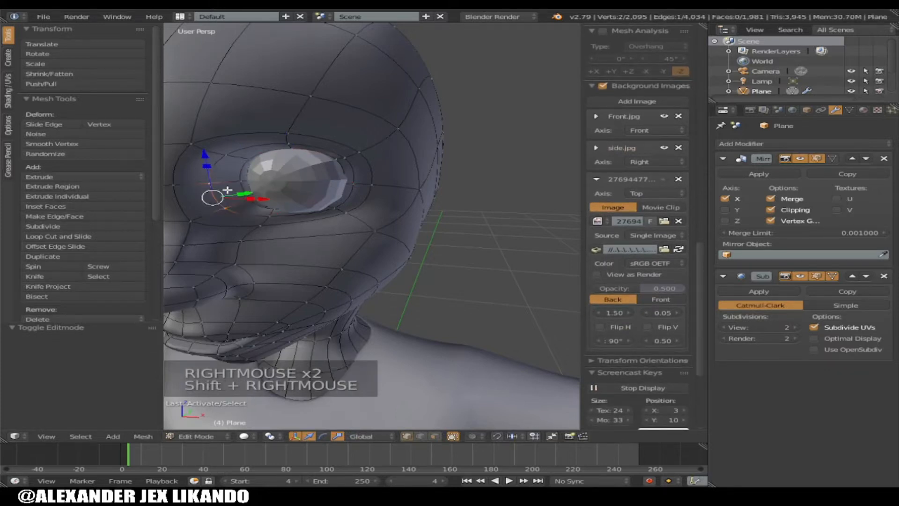
left_click(258, 205)
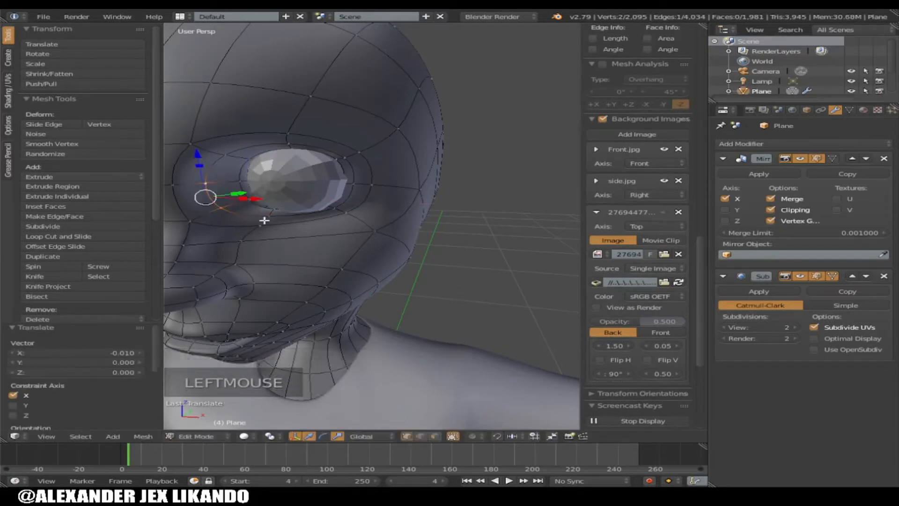
Step: Lower the outer edge loop around the eye socket by moving it -0.003 along Z
right_click(263, 216)
right_click(346, 213, "alt")
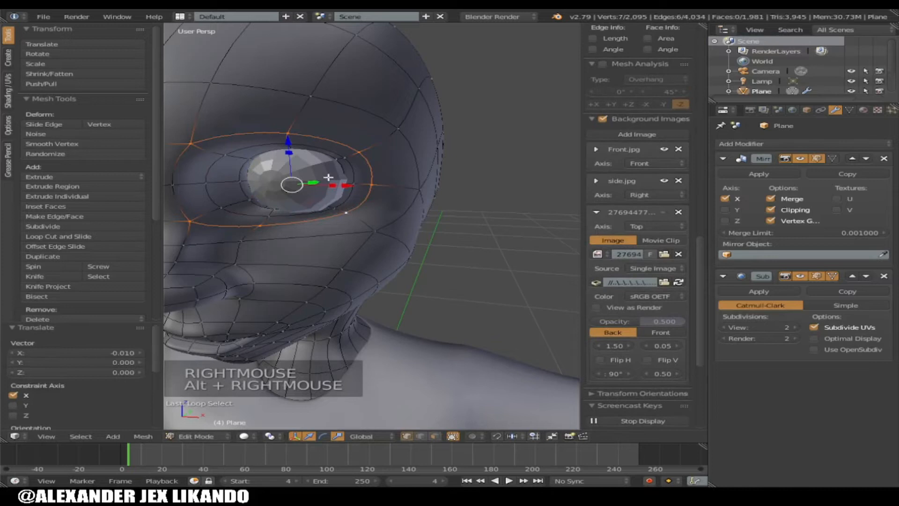
left_click_drag(291, 142, 292, 144)
right_click(353, 180)
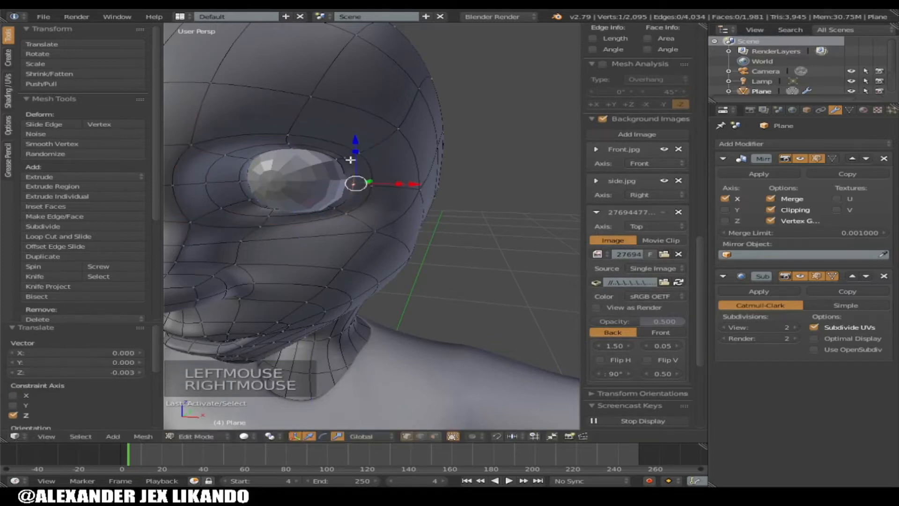
right_click(344, 156, "alt")
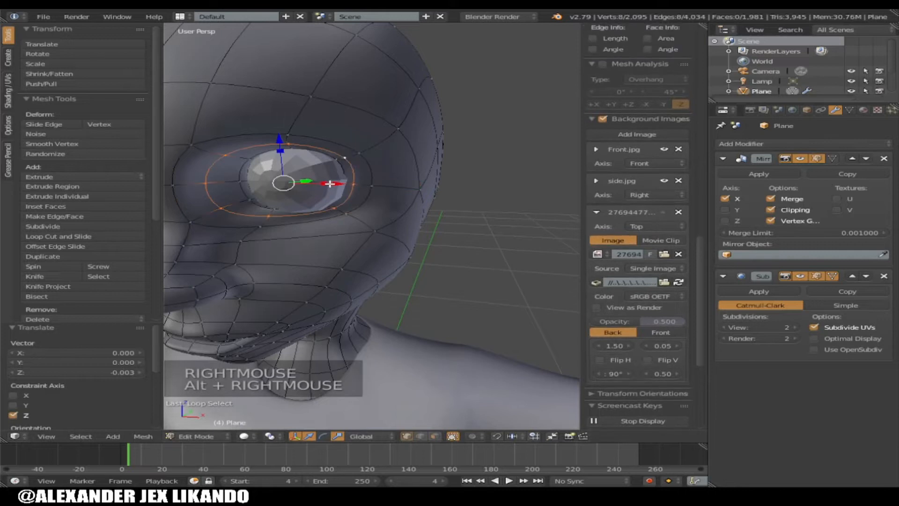
left_click_drag(336, 185, 347, 185)
right_click(347, 185)
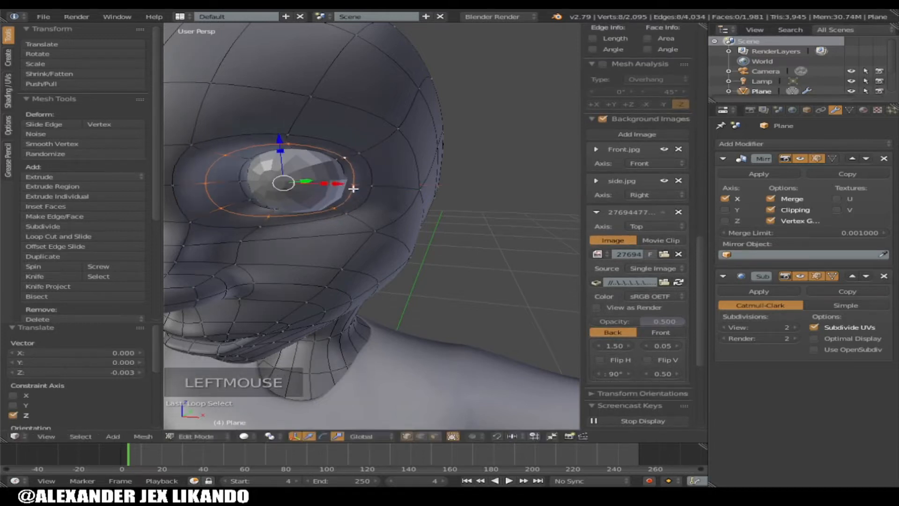
Step: Move the three middle-loop vertices at the eye's outer corner 0.007 along X
right_click(334, 207)
right_click(355, 185, "shift")
right_click(345, 153, "shift")
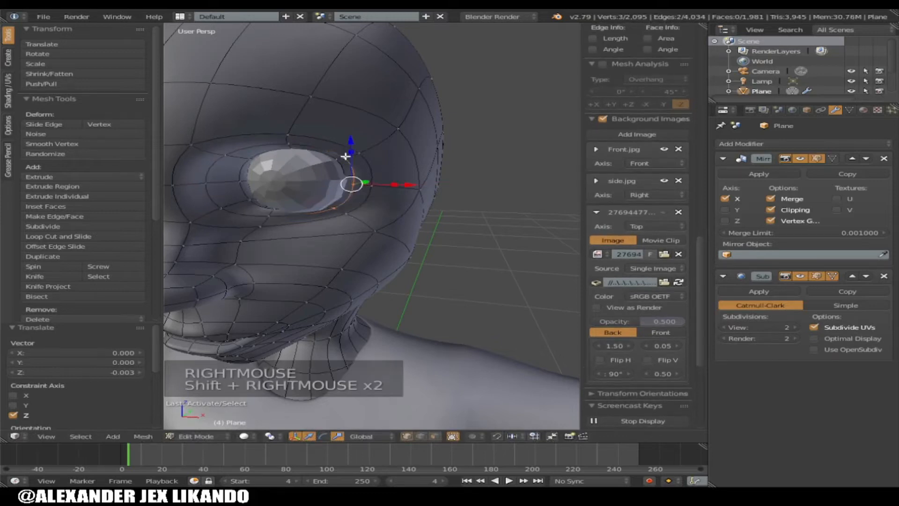
left_click_drag(419, 183, 420, 184)
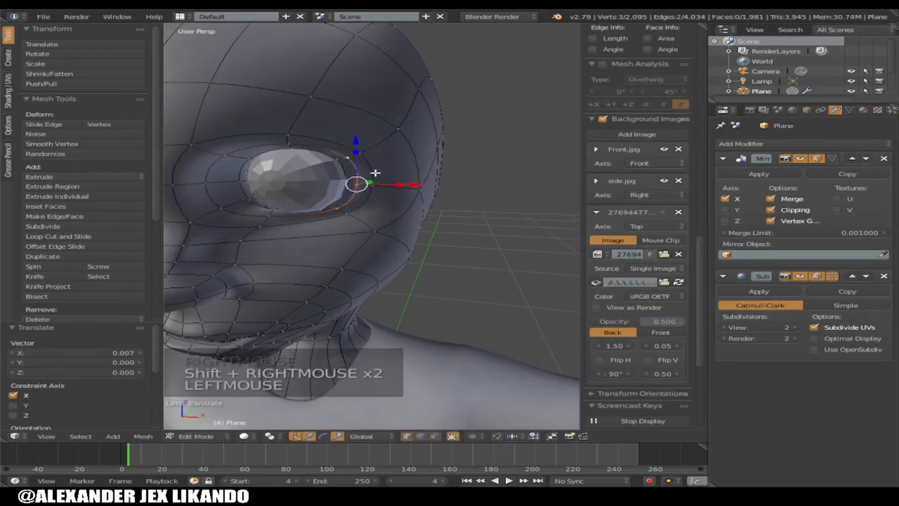
Step: Scale the innermost visible eyelid rim loop around the eyeball by 1.014
right_click(341, 167, "alt")
right_click(343, 167, "alt")
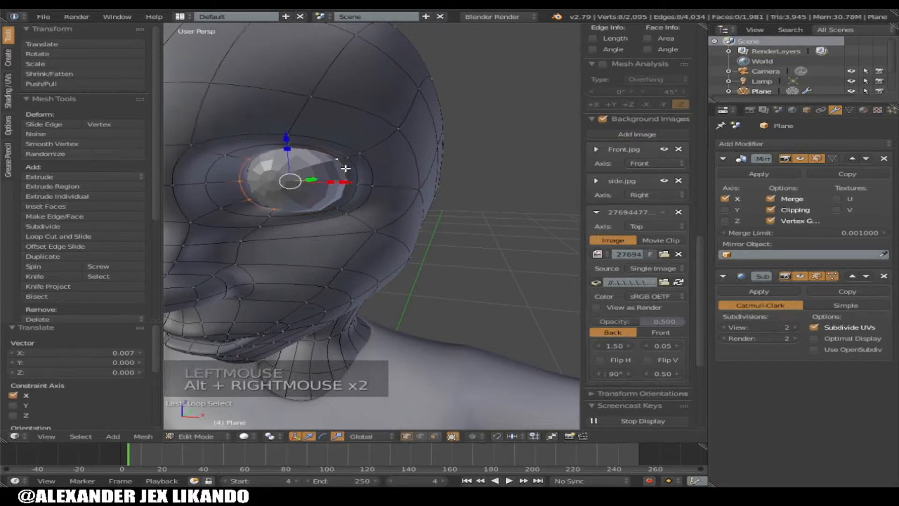
key("s")
left_click(342, 202)
Step: Move the two lower rim vertices at the eye's outer corner 0.005 along X
right_click(332, 204)
key("z")
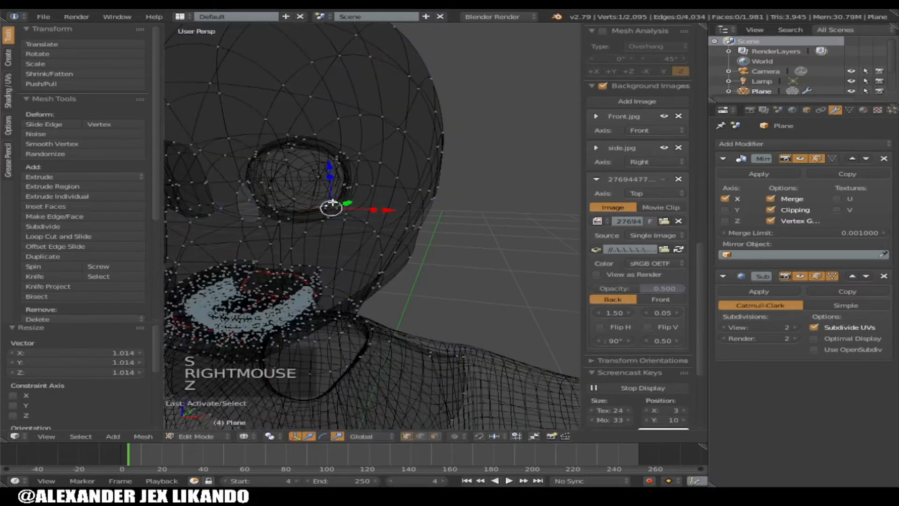
key("z")
right_click(345, 186, "shift")
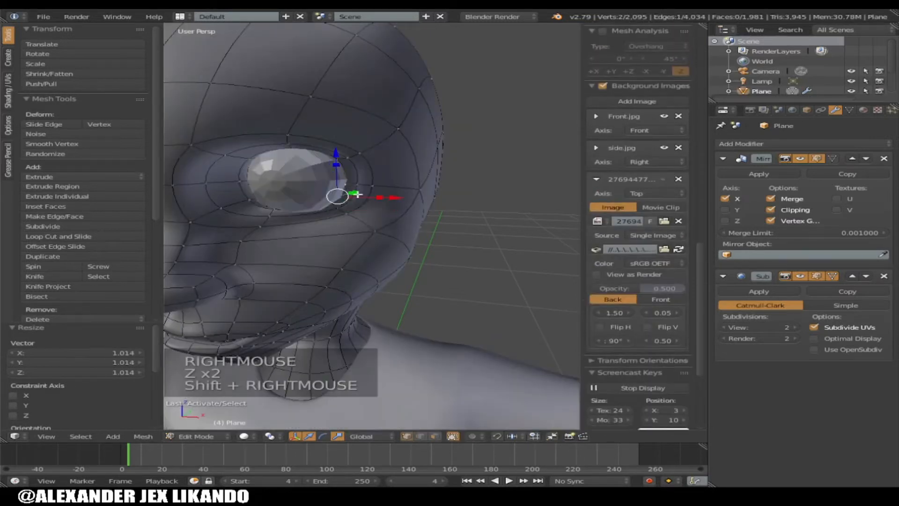
left_click_drag(400, 200, 401, 201)
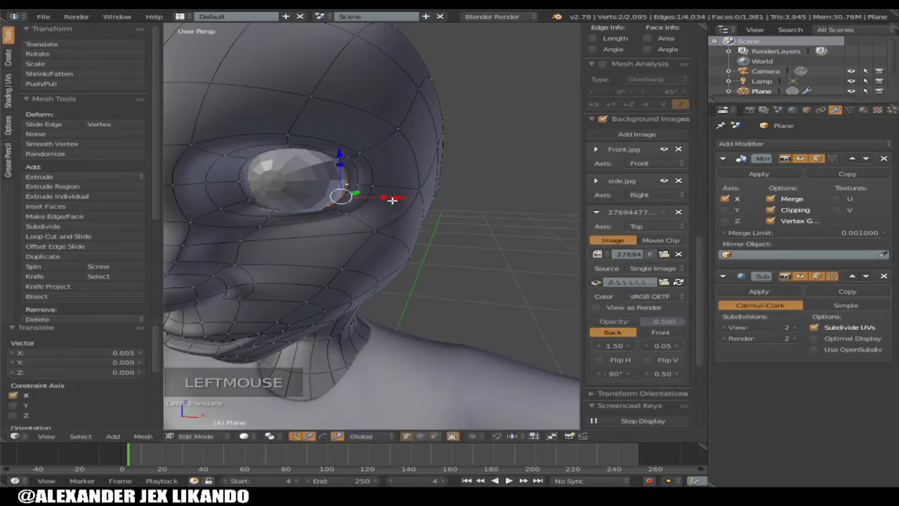
Step: Inspect the eye and eyelid shape from the side of the head, comparing the smooth surface with the mesh wires
key("KP_6")
key("KP_6")
key("KP_6")
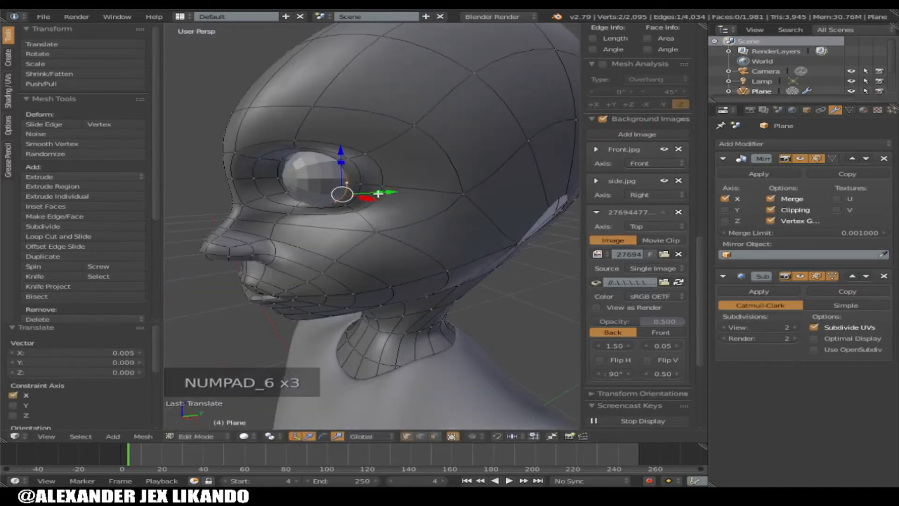
key("KP_6")
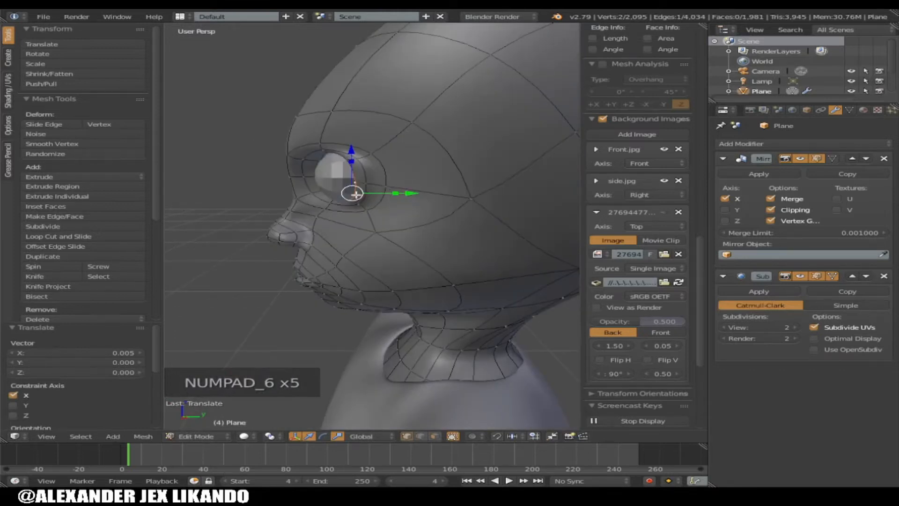
key("Tab")
key("Tab")
key("Tab")
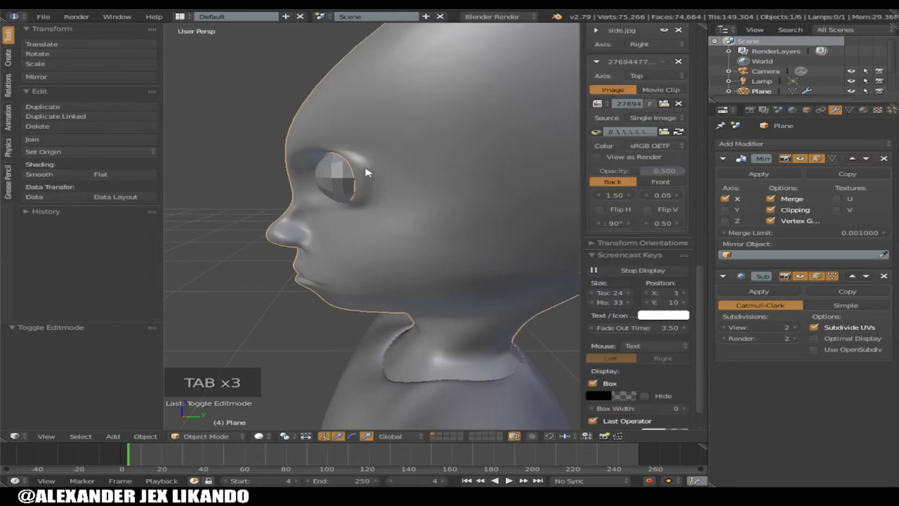
key("Tab")
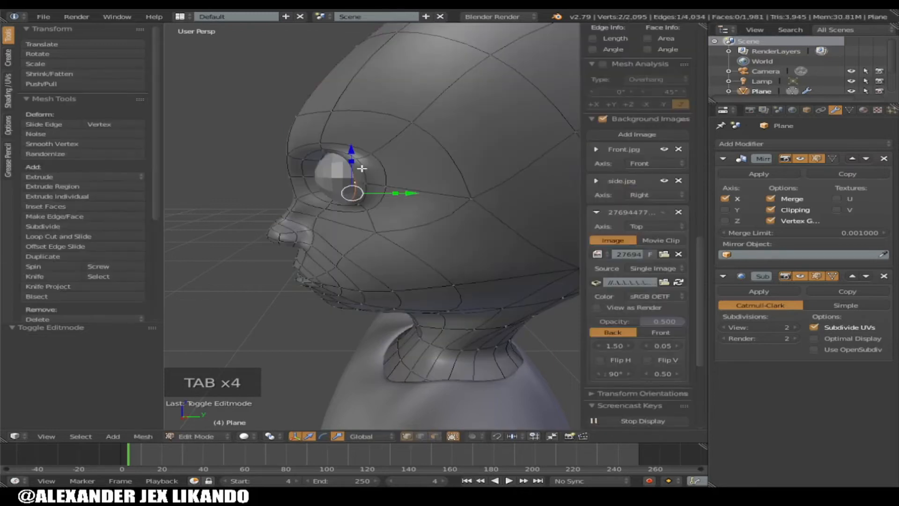
right_click(369, 175)
scroll(370, 178, "down", 2)
key("Tab")
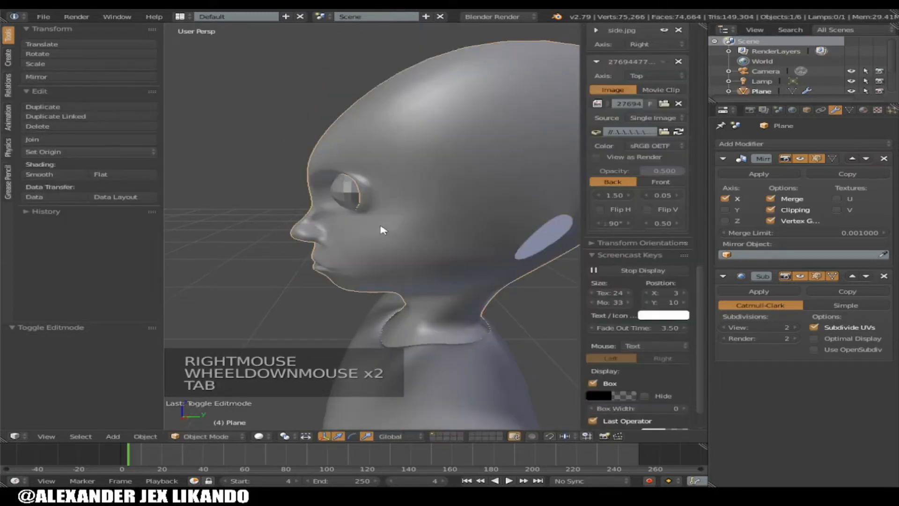
Step: Examine the head and both eye sockets from the side, the front and the opposite three-quarter angle
key("KP_4")
key("KP_4")
key("KP_4")
key("KP_4")
key("KP_4")
key("KP_4")
key("KP_4")
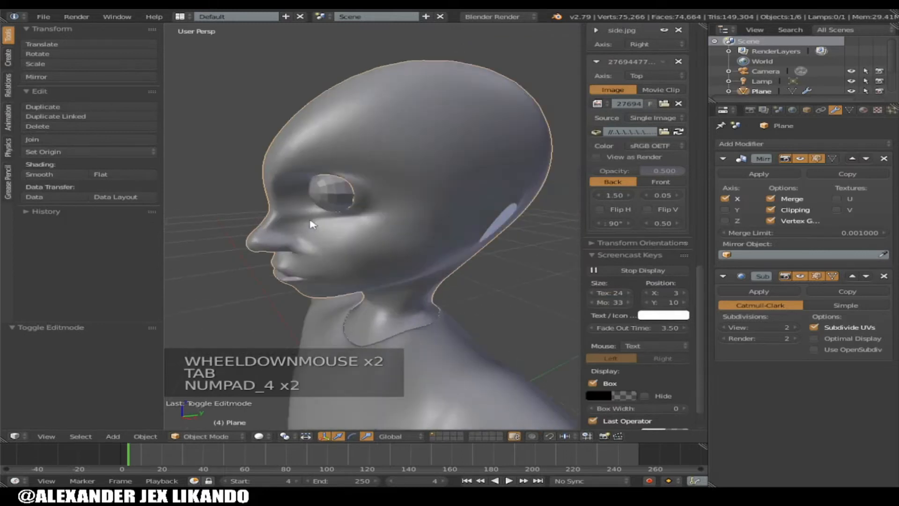
scroll(312, 225, "down", 2)
key("KP_4")
key("KP_4")
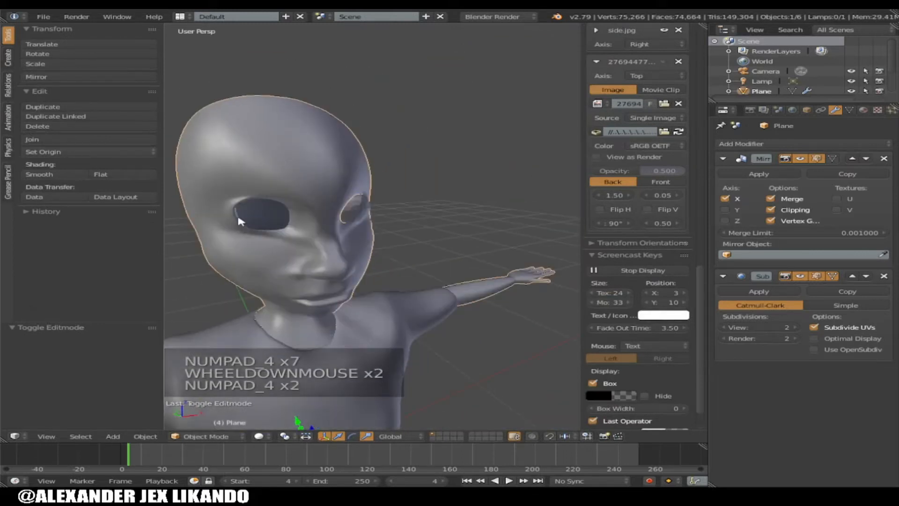
key("KP_4")
key("KP_6")
key("KP_6")
key("KP_6")
key("KP_6")
key("KP_6")
key("KP_6")
key("KP_6")
key("KP_6")
key("KP_6")
key("KP_6")
key("KP_6")
key("KP_6")
key("KP_6")
key("KP_6")
key("KP_6")
key("KP_6")
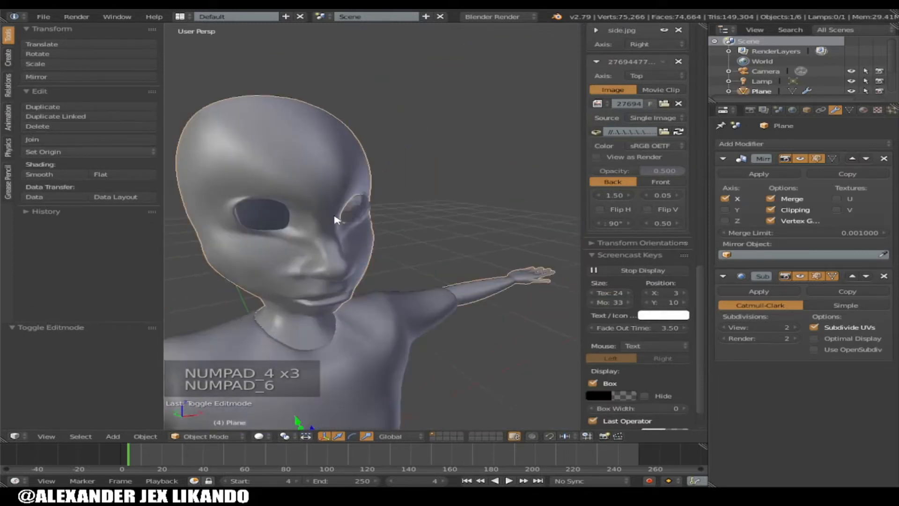
key("KP_4")
key("KP_4")
key("KP_4")
key("KP_4")
key("KP_4")
key("KP_4")
key("KP_4")
key("KP_4")
key("KP_4")
key("KP_4")
key("KP_4")
key("KP_4")
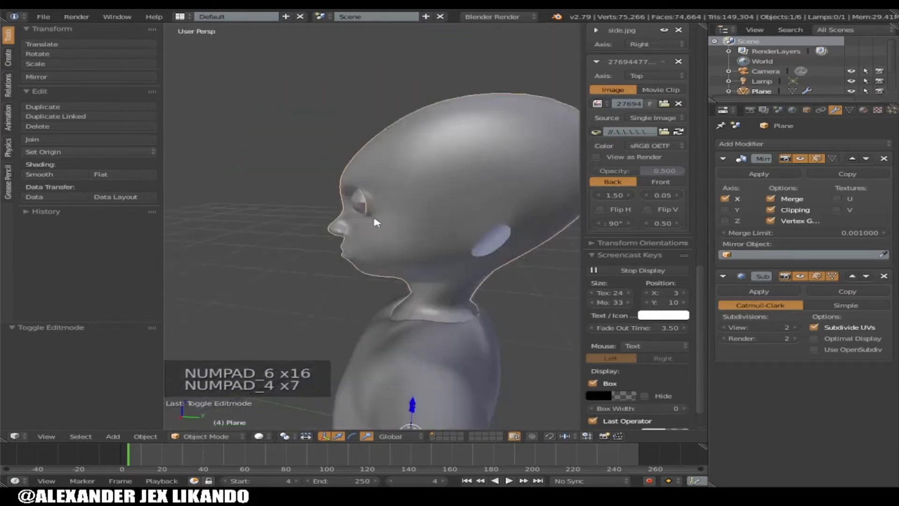
Step: Add a Mirror modifier to the eyeball sphere with Plane as its mirror object, creating the second eye
right_click(347, 209)
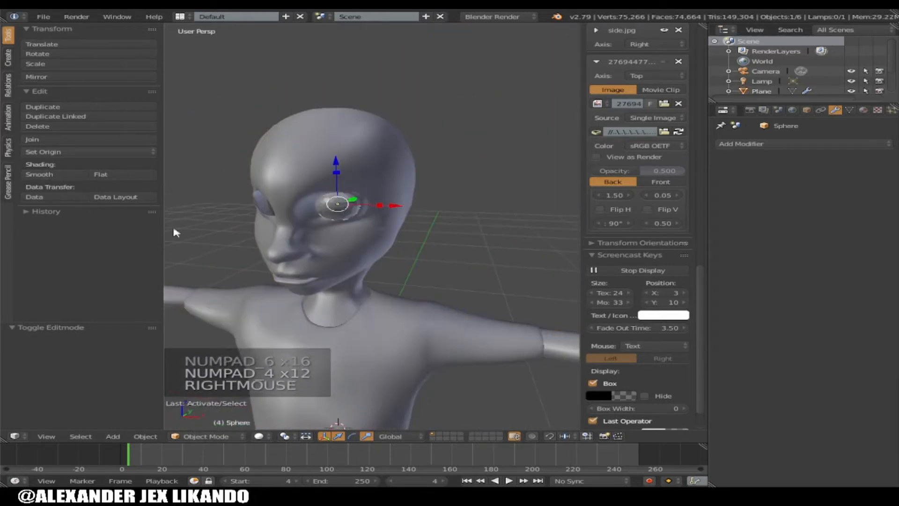
left_click(775, 144)
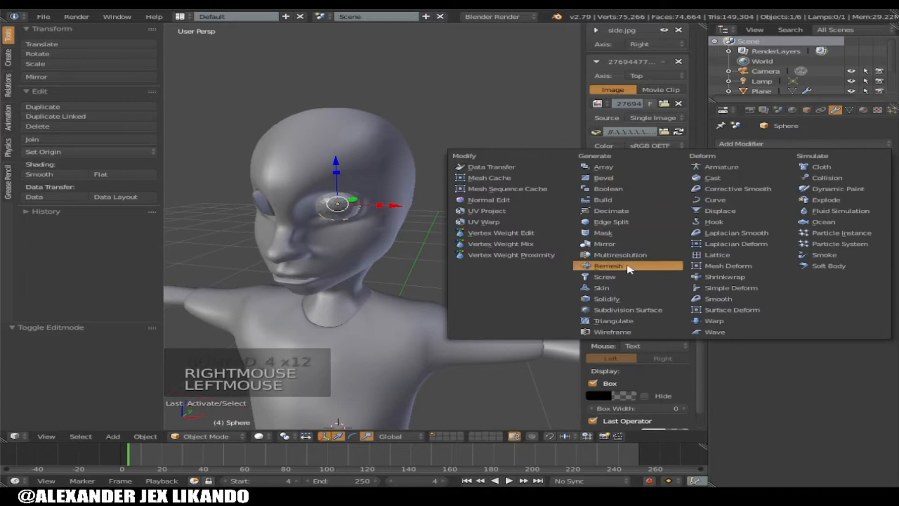
left_click(604, 244)
left_click(784, 255)
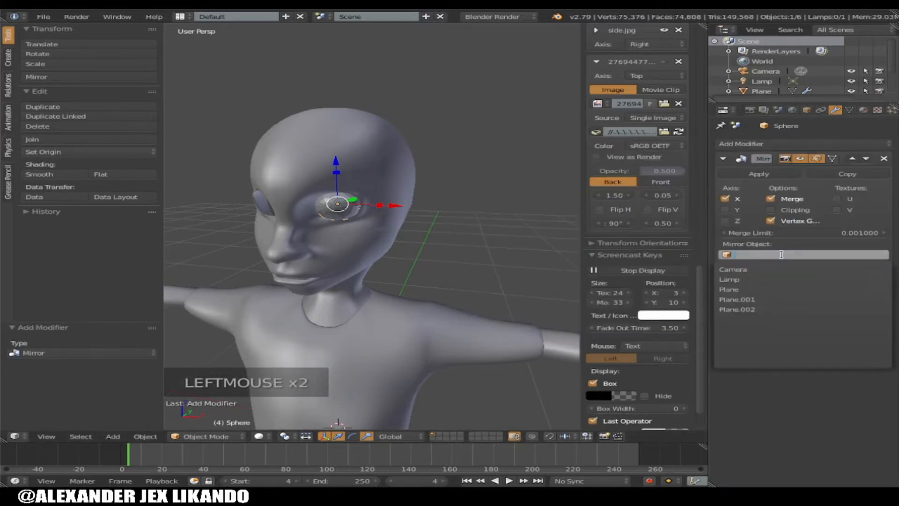
left_click(748, 289)
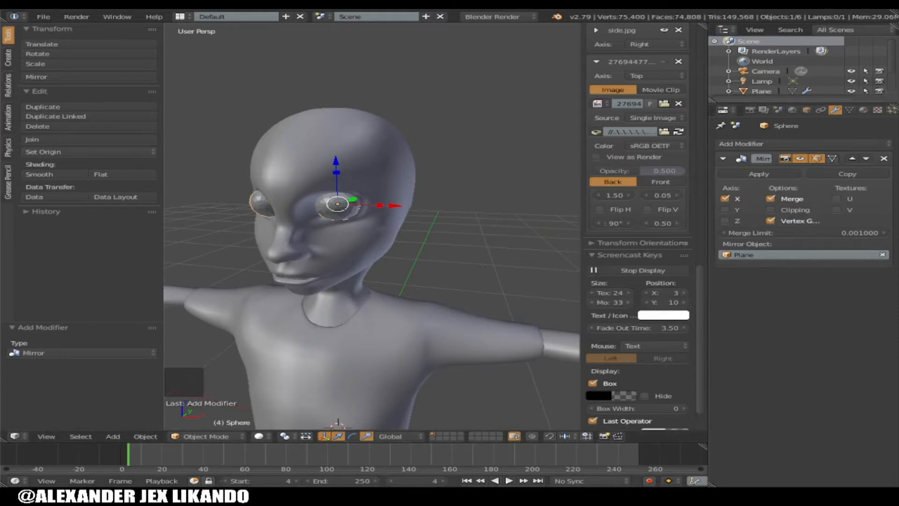
Step: Move the eyeball sphere 0.012 along Y, working in the orthographic right view
middle_click_drag(422, 234, 340, 231)
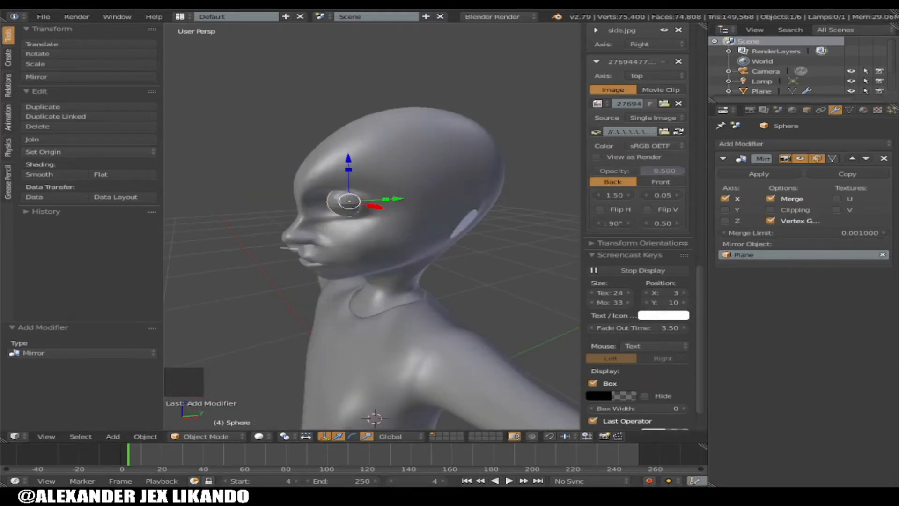
scroll(364, 189, "up", 2)
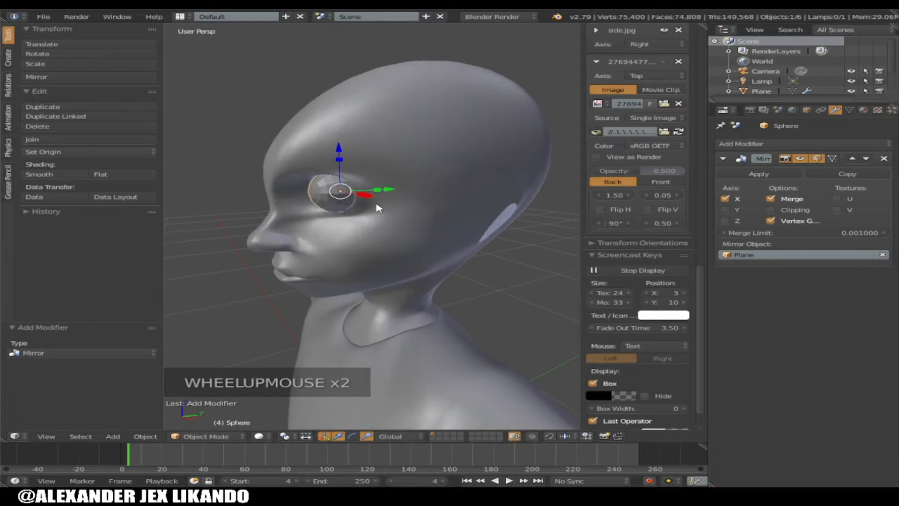
key("KP_3")
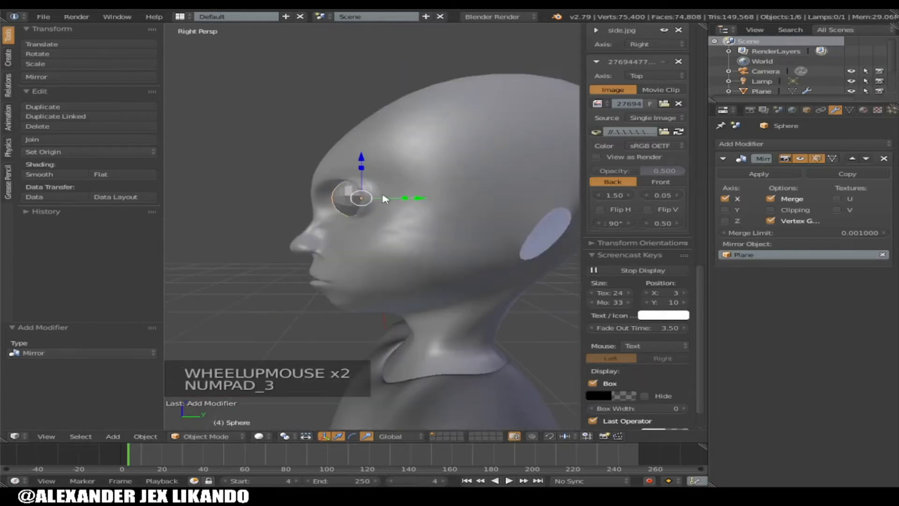
key("KP_5")
key("KP_5")
key("KP_5")
left_click_drag(418, 196, 426, 197)
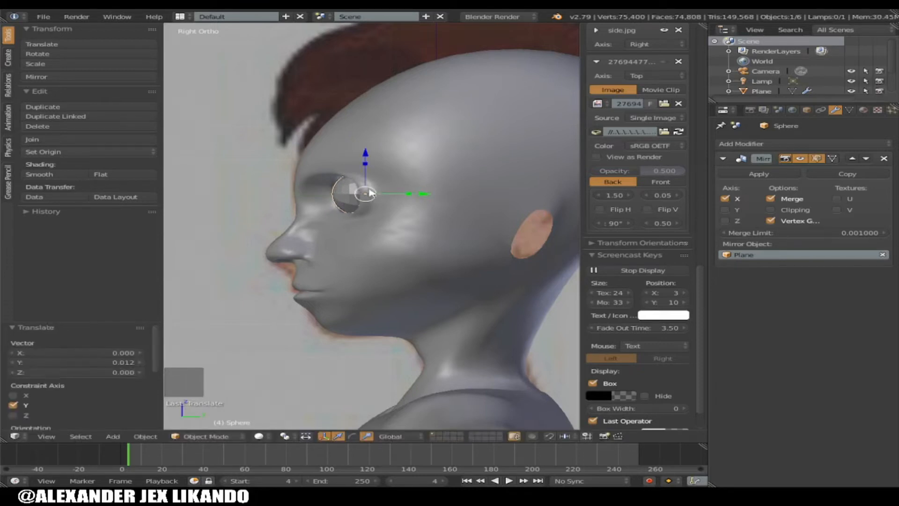
Step: Open the head mesh for editing and select the eyelid vertex at the eye's outer corner
scroll(361, 185, "up", 3)
key("Tab")
key("Tab")
right_click(332, 134)
key("Tab")
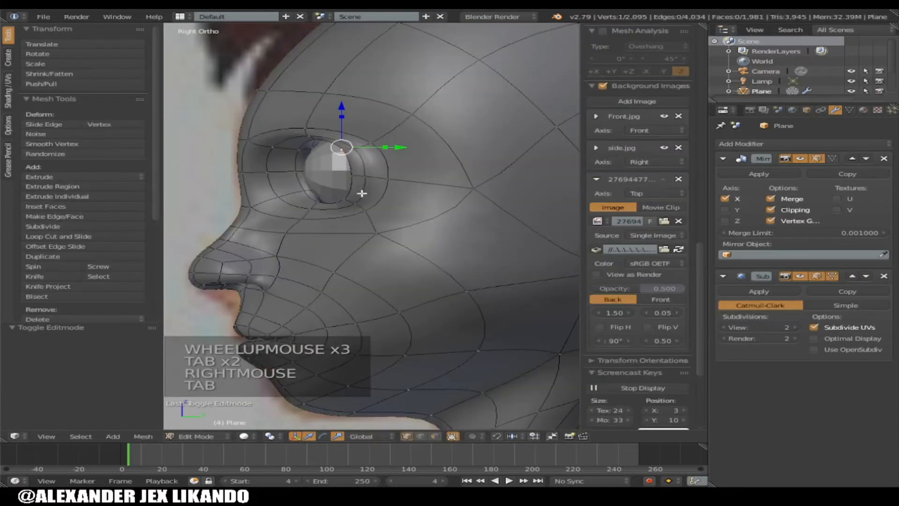
right_click(364, 207)
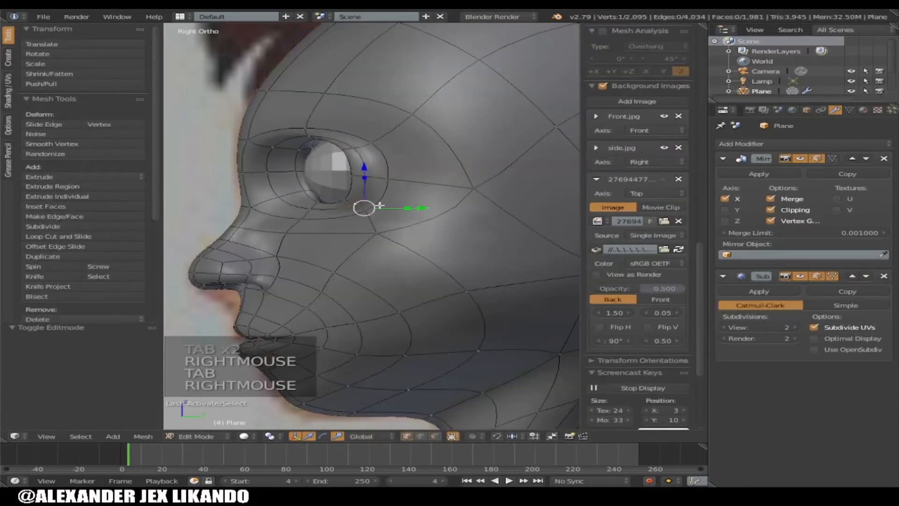
right_click(379, 175)
left_click_drag(437, 178, 443, 180)
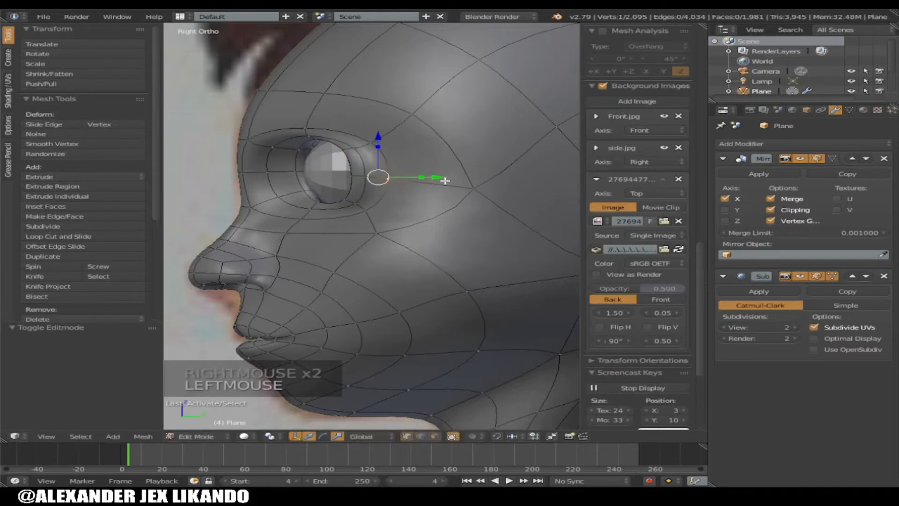
Step: Select the innermost visible eyelid rim loop around the eyeball and scale it by 0.937
key("KP_4")
key("KP_4")
key("KP_4")
key("KP_4")
key("KP_4")
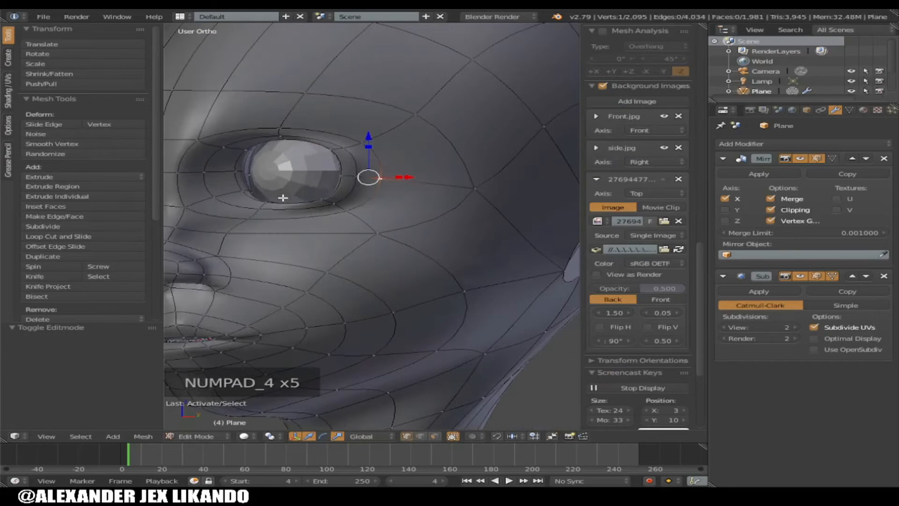
right_click(244, 195)
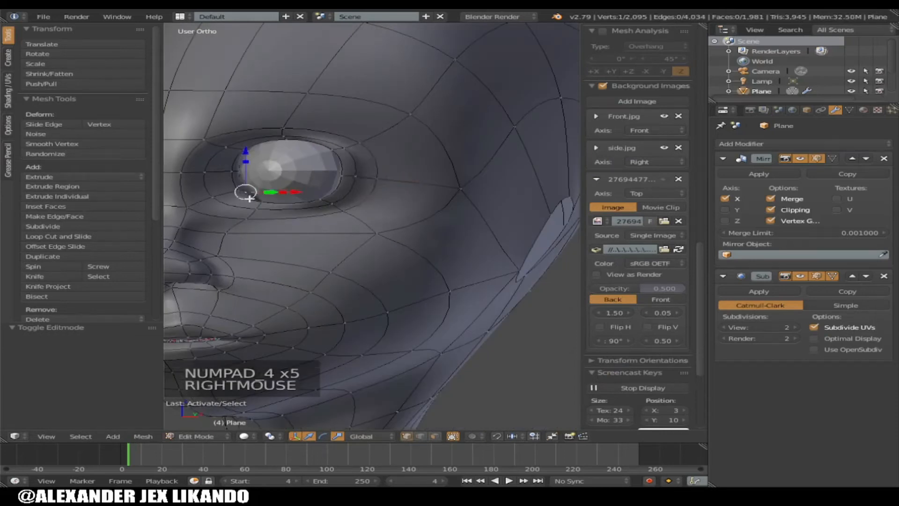
right_click(251, 198, "alt")
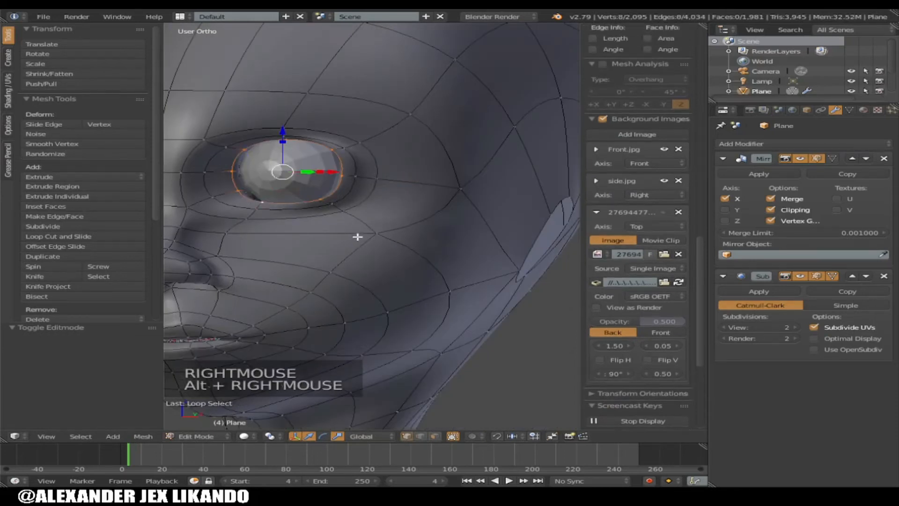
key("s")
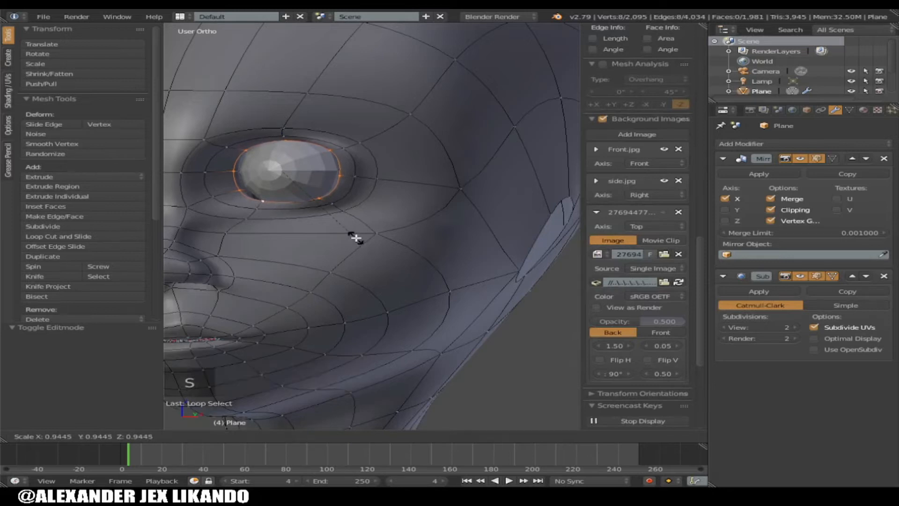
left_click(356, 237)
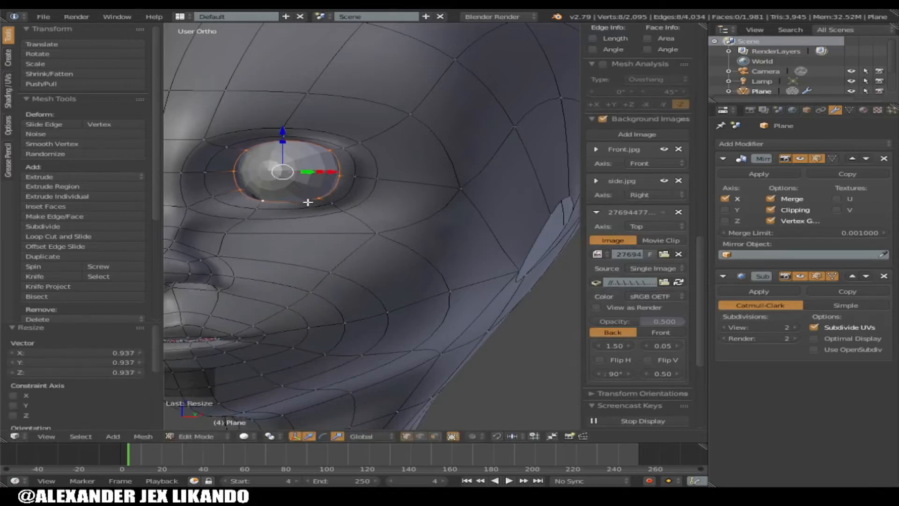
Step: Adjust the lower eyelid rim vertices along Y from the side, moving the front one by -0.004
right_click(326, 201)
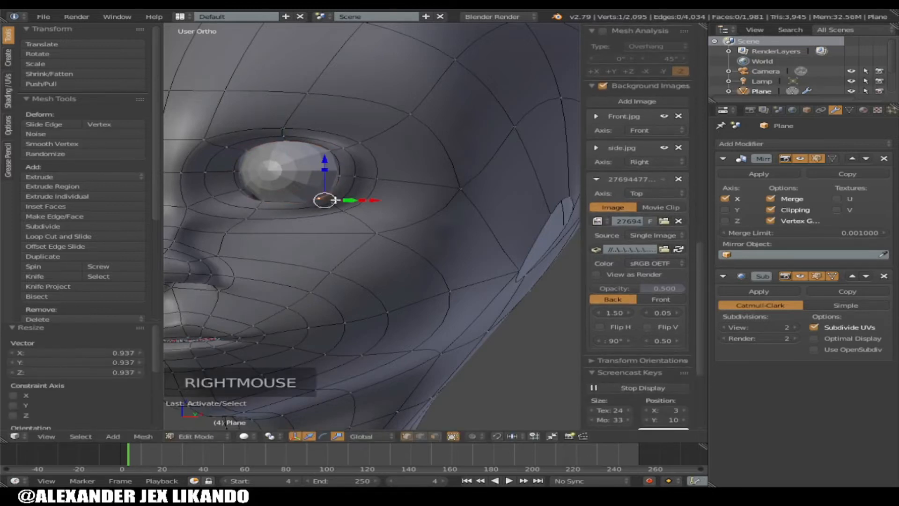
key("KP_6")
key("KP_6")
key("KP_6")
key("KP_6")
key("KP_6")
key("KP_6")
left_click_drag(415, 201, 372, 197)
right_click(315, 199)
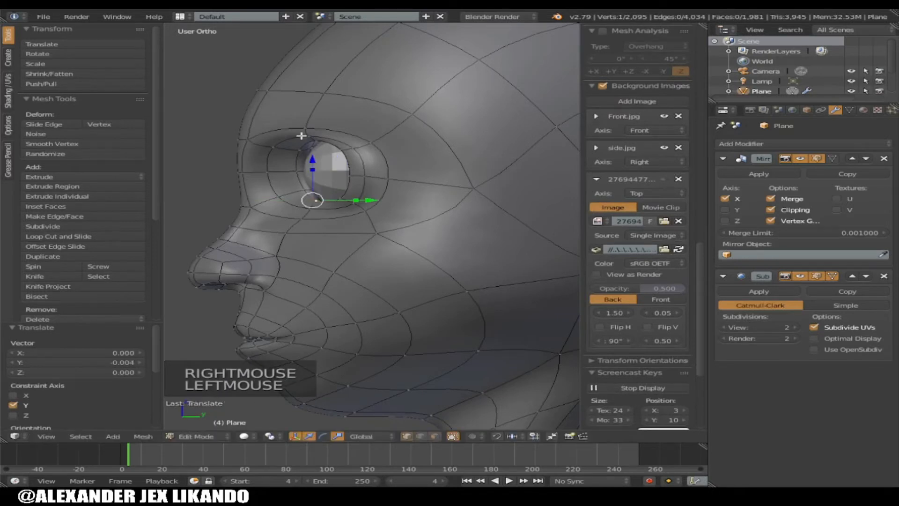
Step: Select the eyelid rim loop again, scale it down slightly around the eyeball and leave mesh editing
right_click(311, 146)
right_click(319, 159, "alt")
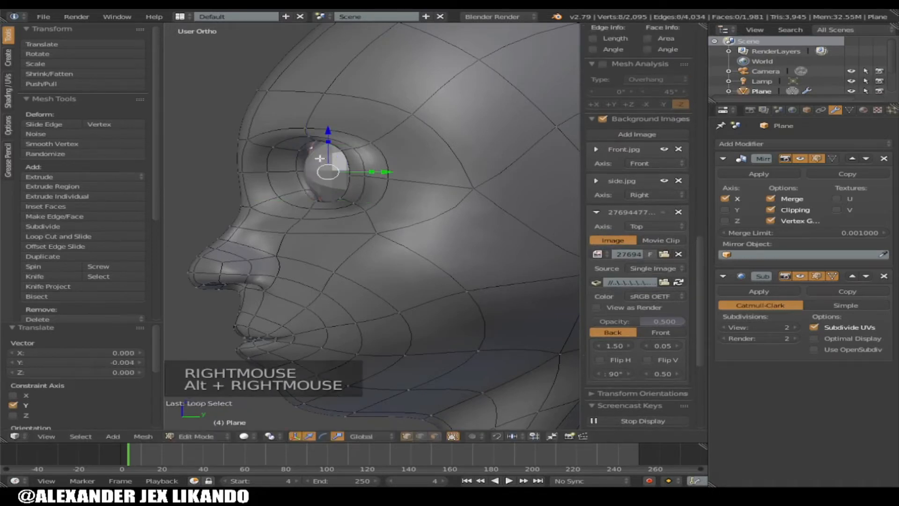
key("s")
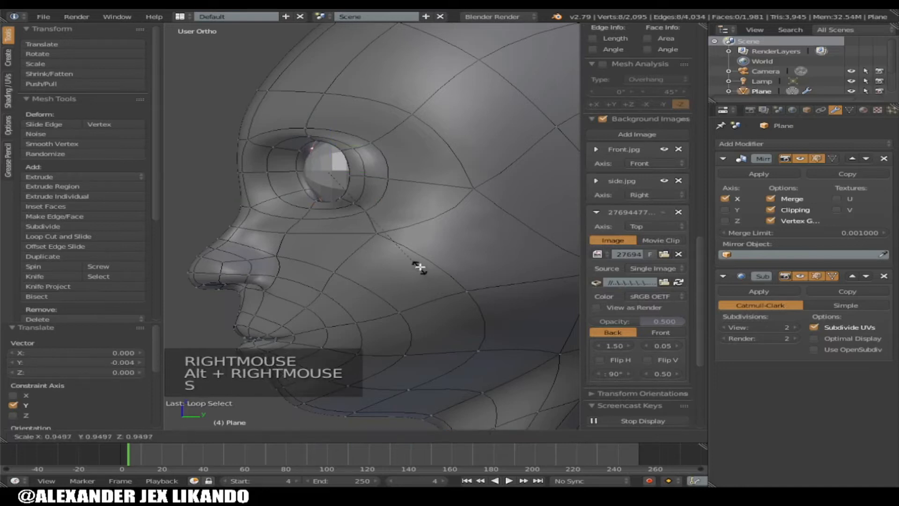
left_click(406, 252)
key("Tab")
Step: Inspect how the eyelids fit both eyeballs from the side, front and above, in orthographic and perspective views
scroll(382, 219, "down", 2)
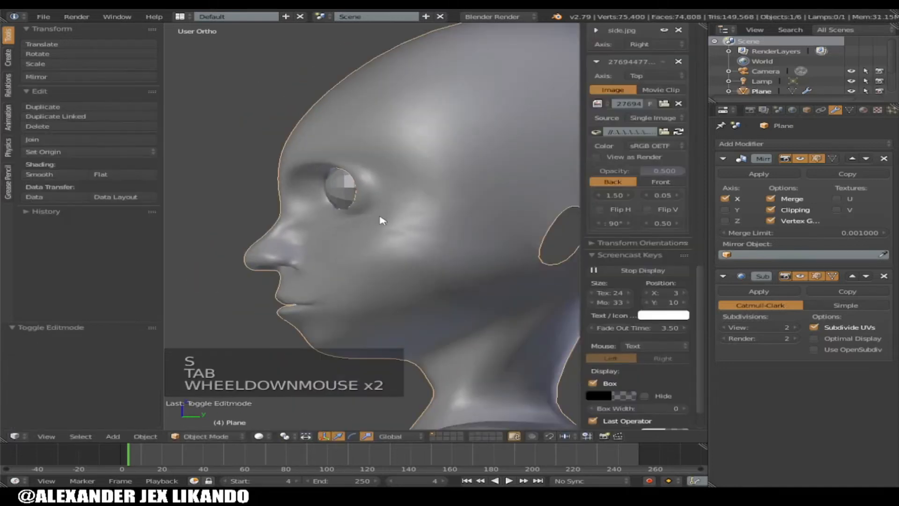
key("KP_4")
key("KP_4")
key("KP_4")
scroll(382, 202, "up", 1)
key("KP_4")
key("KP_4")
key("KP_4")
key("KP_4")
key("KP_4")
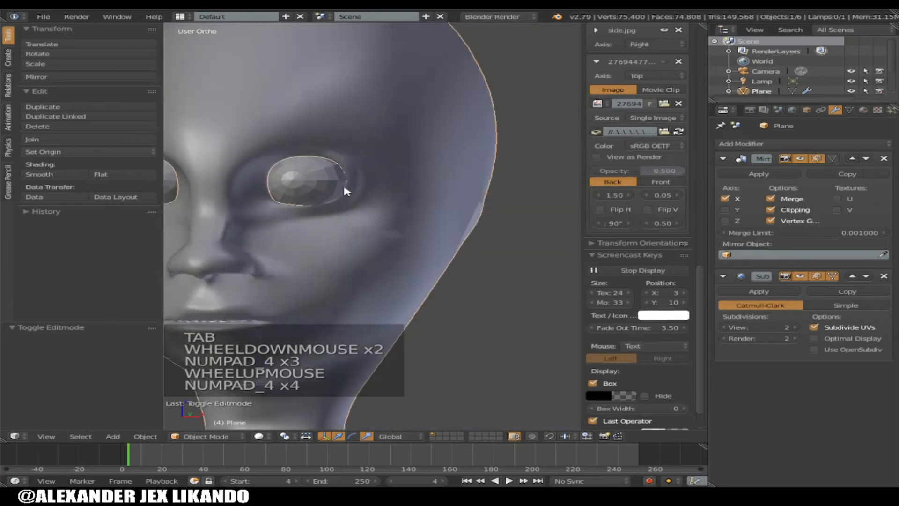
key("KP_4")
key("KP_5")
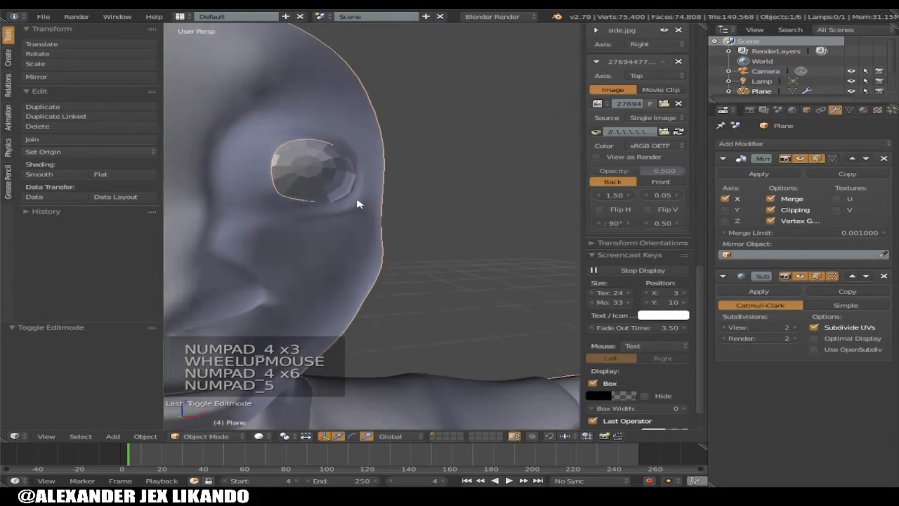
scroll(356, 200, "down", 3)
scroll(357, 203, "down", 2)
key("KP_6")
key("KP_6")
key("KP_6")
key("KP_6")
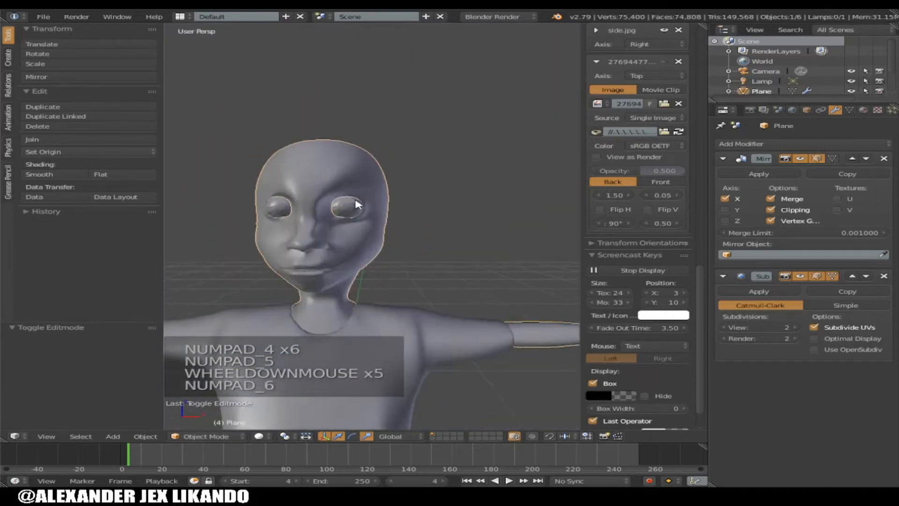
scroll(372, 226, "up", 2)
key("KP_6")
key("KP_6")
key("KP_6")
key("KP_6")
key("KP_6")
key("KP_6")
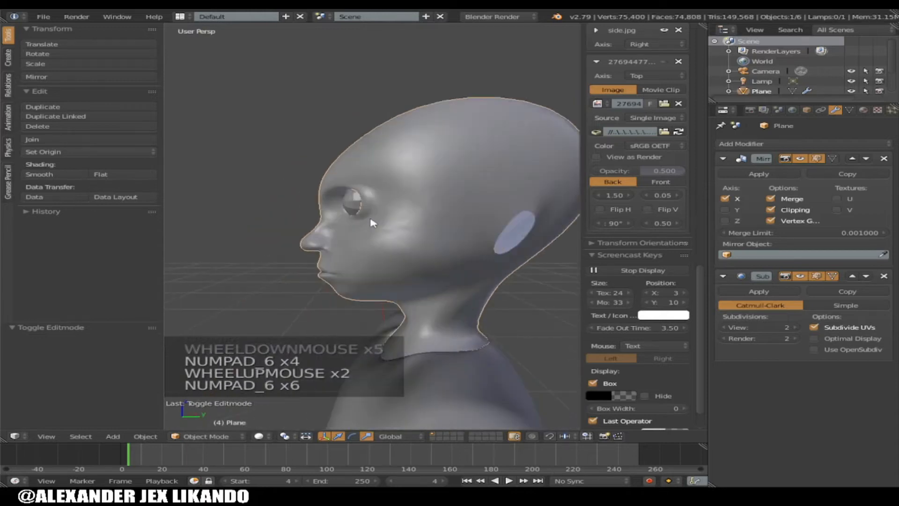
key("KP_6")
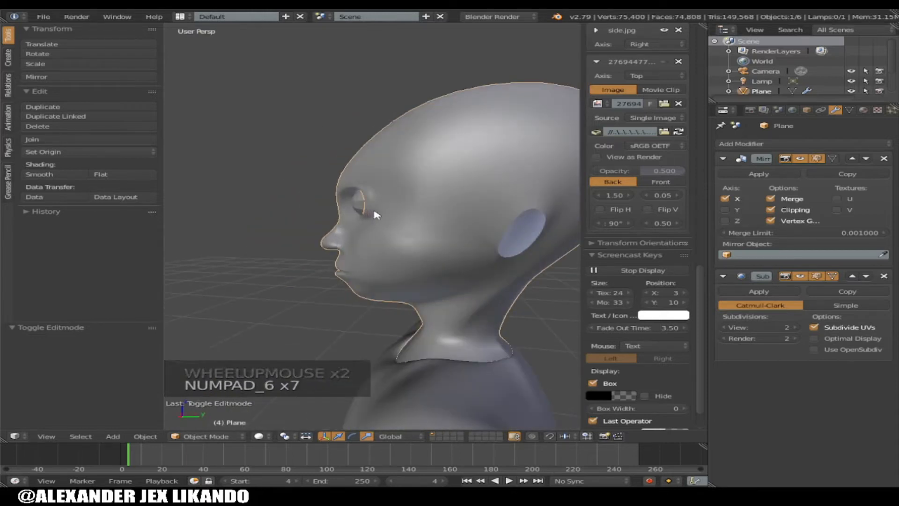
key("KP_8")
key("KP_8")
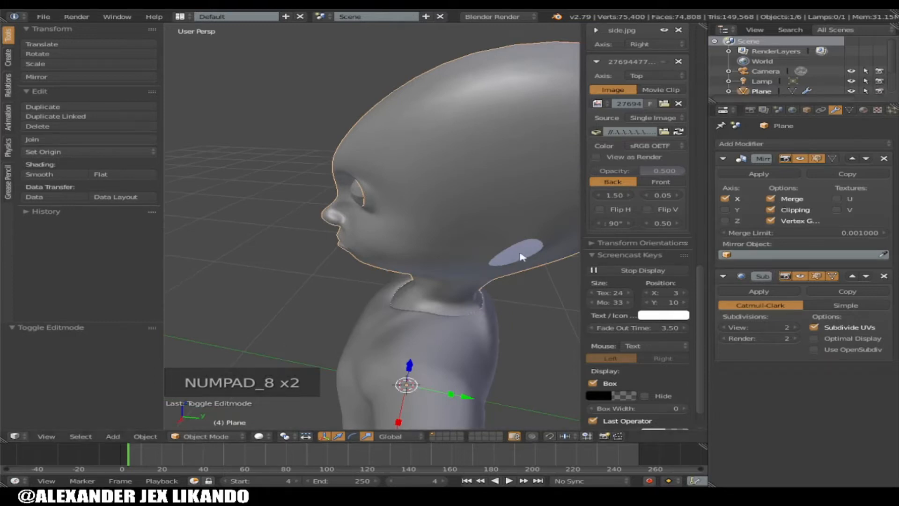
Step: Add a Subdivision Surface modifier to the eyeball sphere and give it smooth shading
right_click(357, 196)
left_click(791, 143)
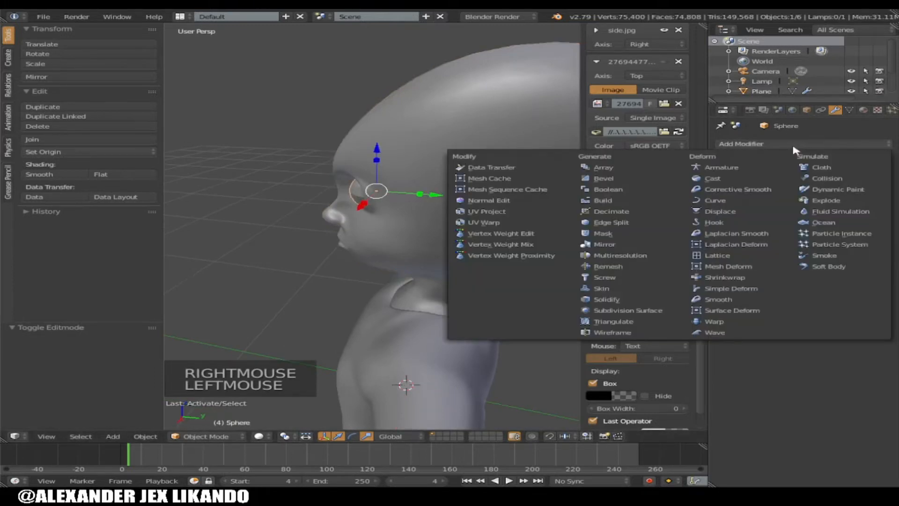
left_click(627, 310)
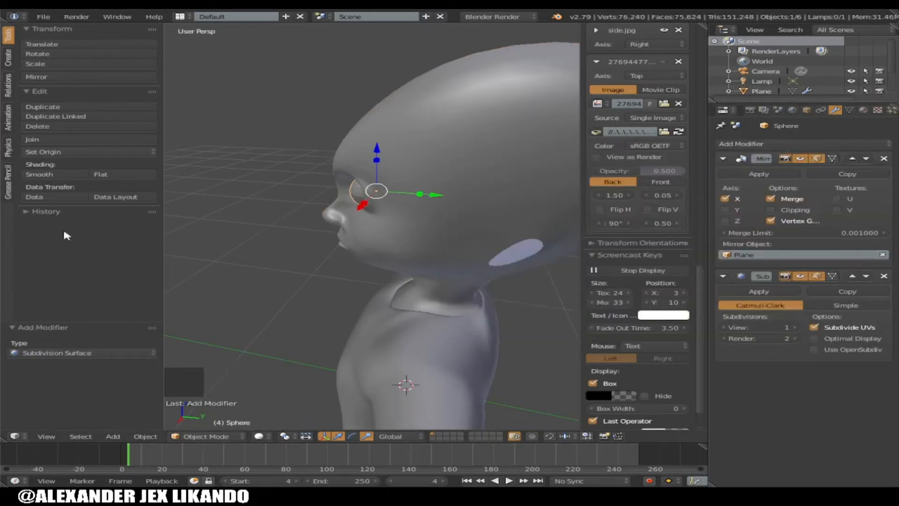
left_click(47, 175)
key("Tab")
key("Tab")
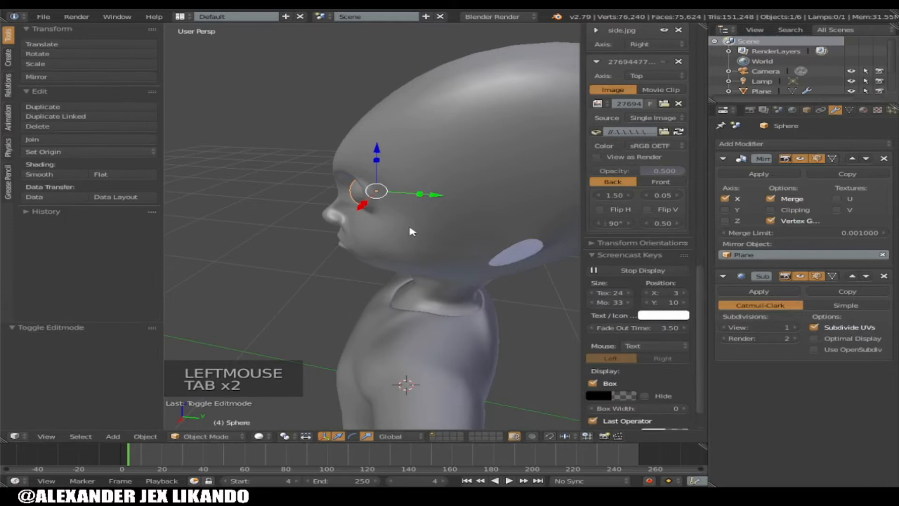
Step: Examine the smoothed eyeball in its socket from the side round to a three-quarter front view
key("KP_4")
key("KP_4")
key("KP_4")
key("KP_4")
key("KP_4")
key("KP_4")
scroll(408, 208, "up", 1)
key("KP_4")
key("KP_4")
key("KP_4")
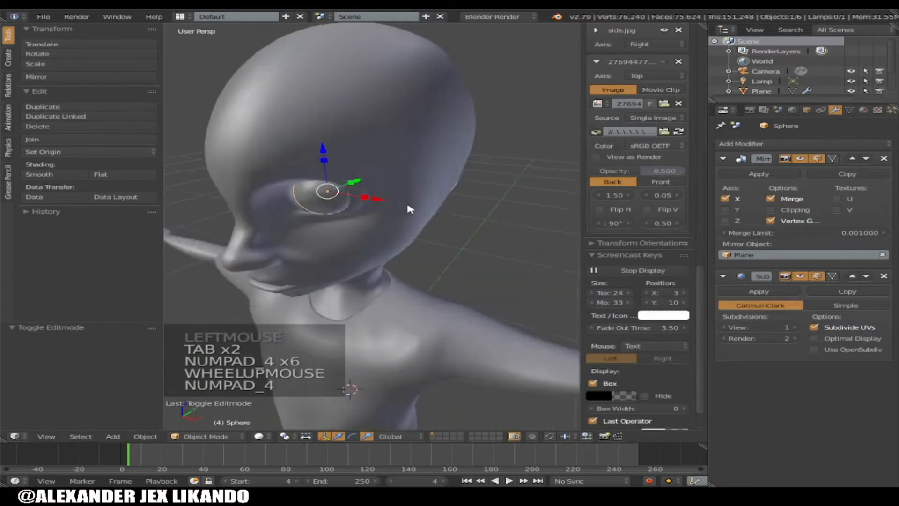
Step: Open the head mesh for editing and move a vertex at the outer eye corner by -0.045 along Y
key("KP_2")
key("KP_2")
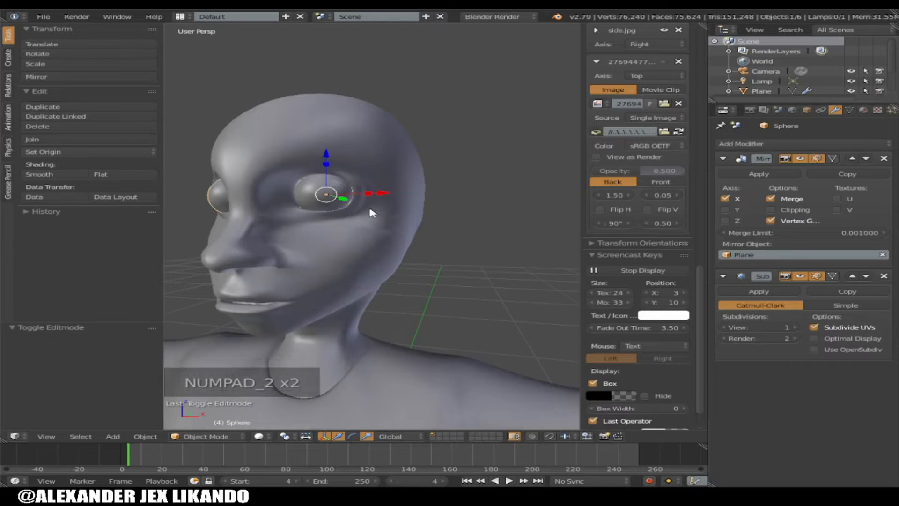
key("KP_6")
key("KP_6")
key("KP_6")
key("KP_6")
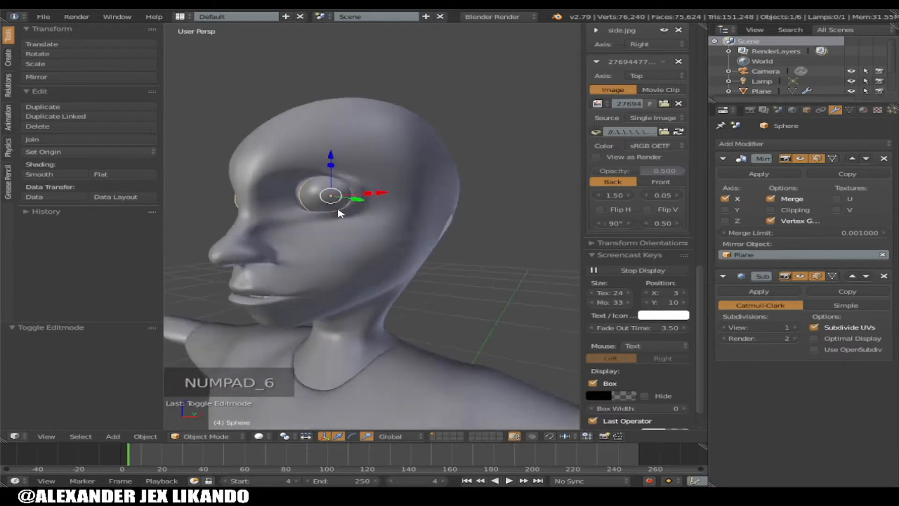
right_click(379, 182)
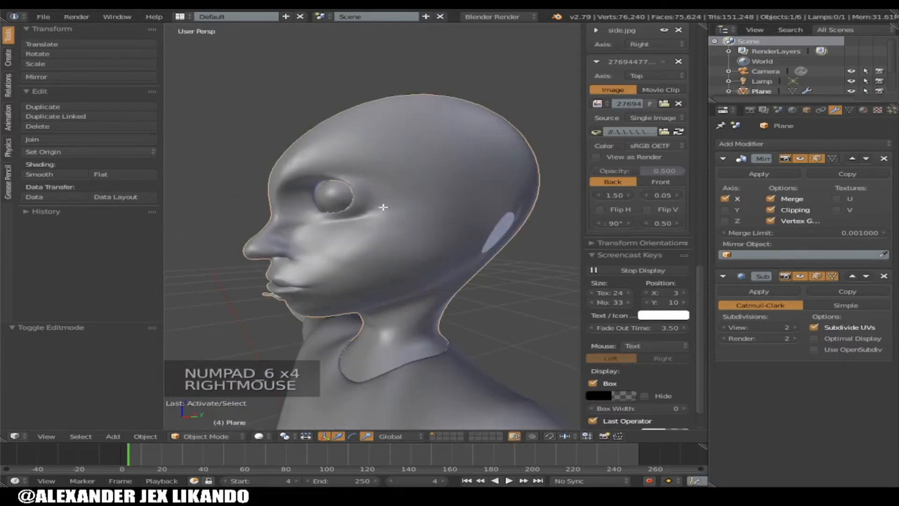
key("Tab")
right_click(368, 219)
left_click_drag(414, 220, 376, 199)
right_click(375, 199)
right_click(375, 182)
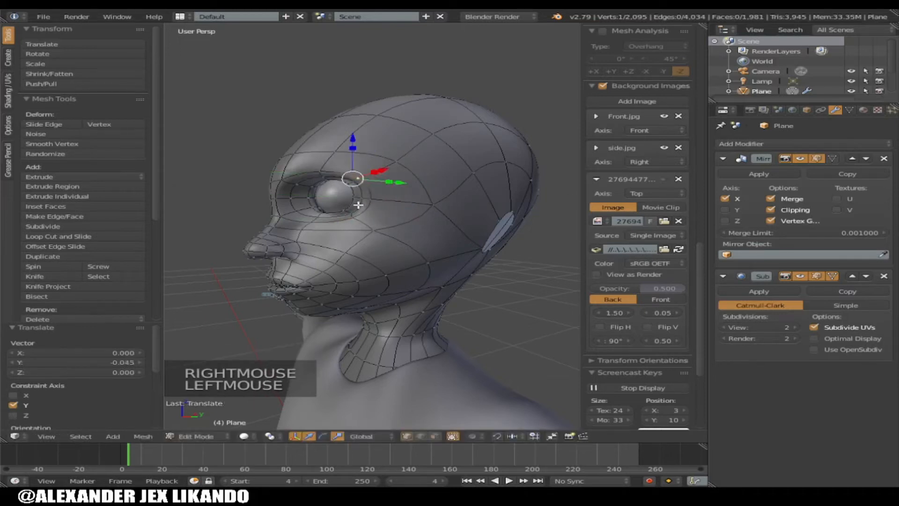
Step: Select three neighbouring vertices around the outer eye corner, move them along Y and leave mesh editing
right_click(358, 206)
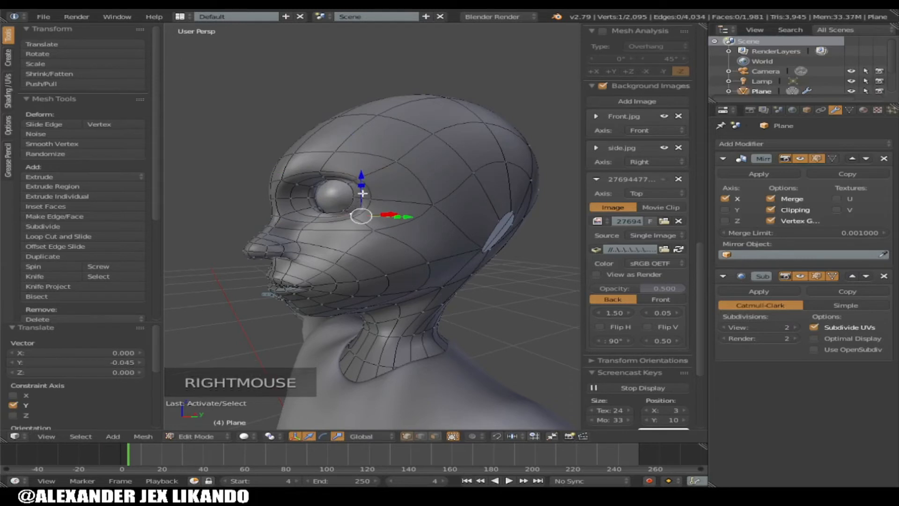
right_click(364, 196, "shift")
right_click(368, 186, "shift")
left_click_drag(401, 199, 366, 216)
right_click(319, 218)
key("Tab")
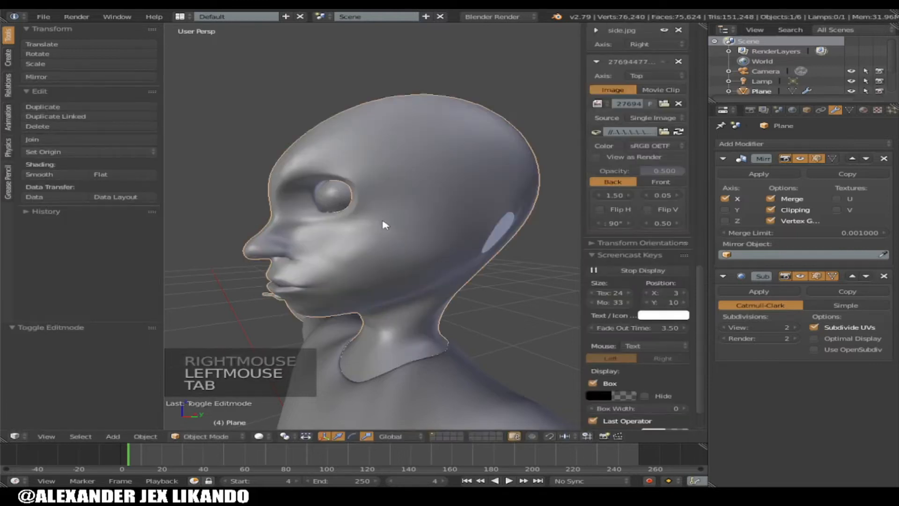
Step: Reopen the head mesh and move the single outer eye-corner vertex by 0.010 along Y
key("KP_8")
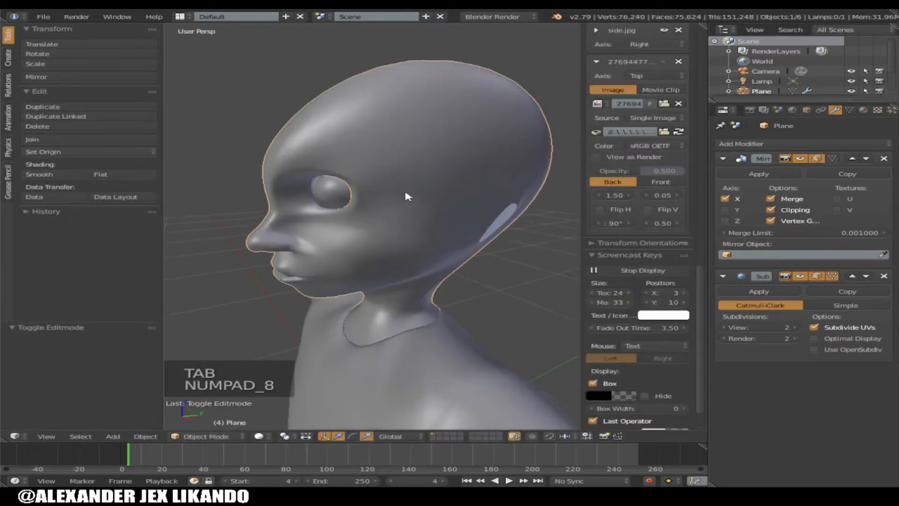
scroll(406, 188, "down", 2)
key("KP_8")
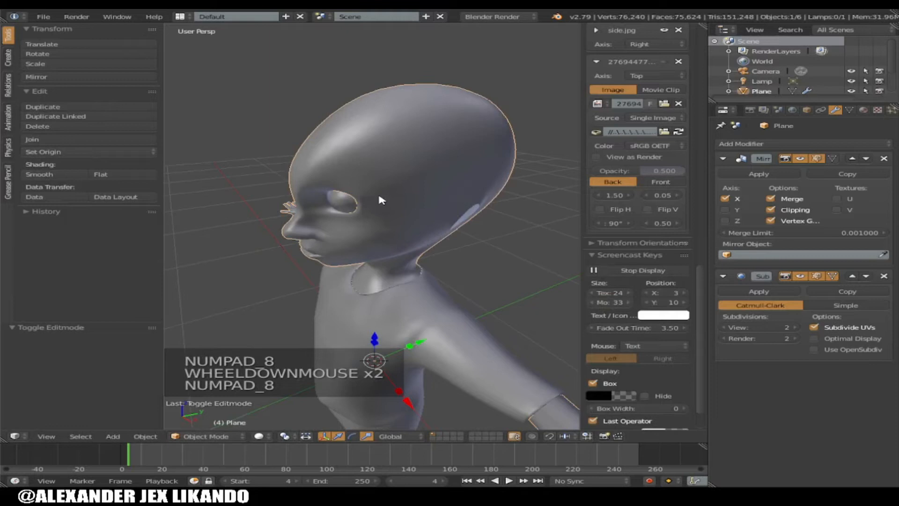
scroll(382, 200, "up", 1)
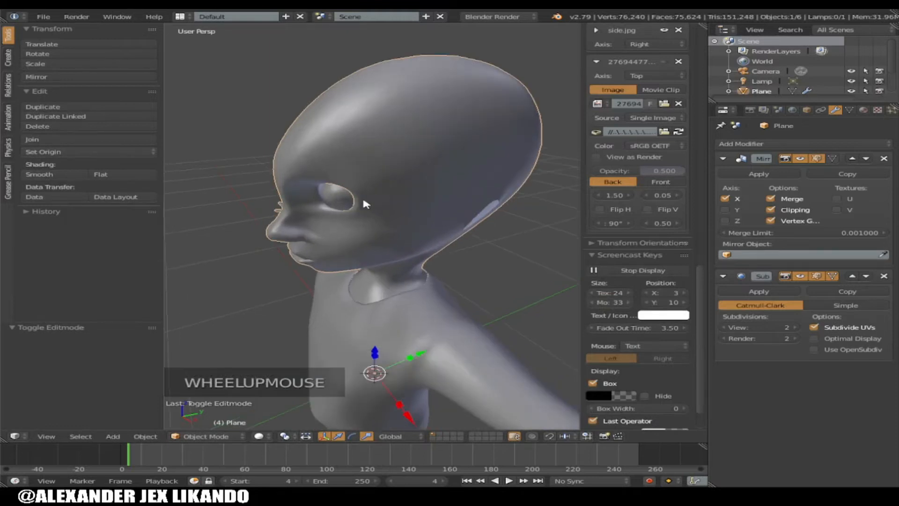
key("Tab")
right_click(369, 204)
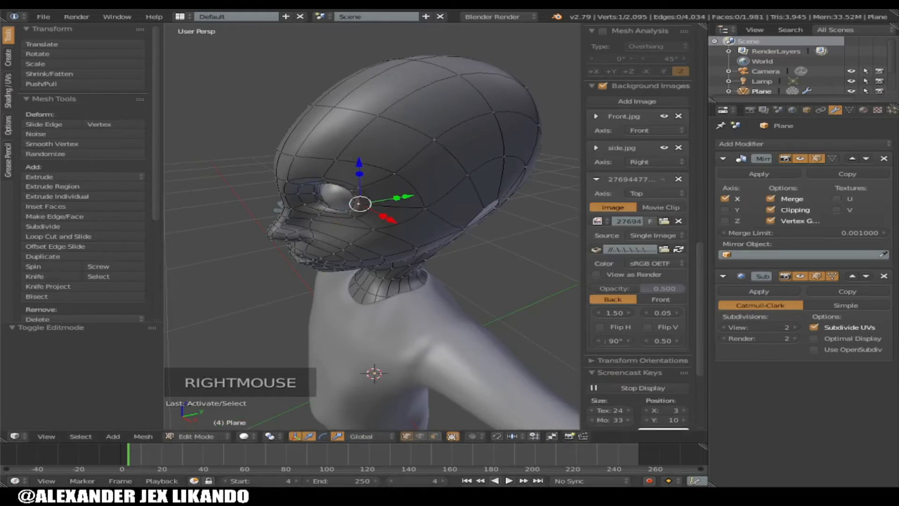
scroll(412, 216, "up", 1)
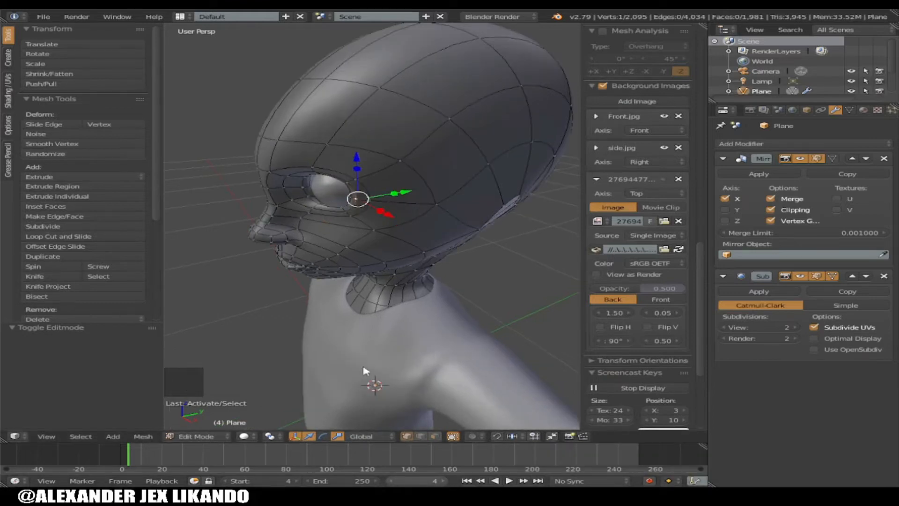
left_click_drag(405, 193, 412, 192)
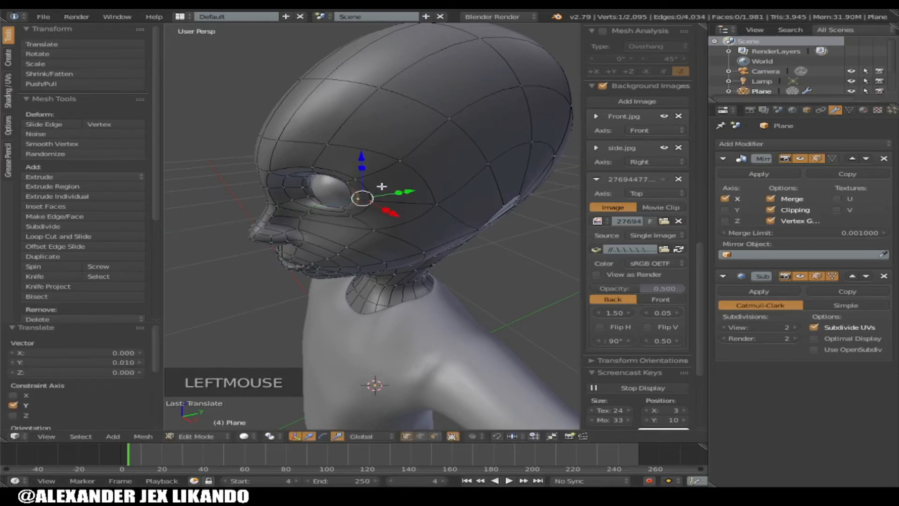
Step: Inspect the reshaped outer eye corner from above and from the side, with and without the mesh wireframe
key("KP_8")
key("KP_8")
key("KP_8")
scroll(373, 168, "up", 1)
key("KP_8")
scroll(373, 168, "up", 1)
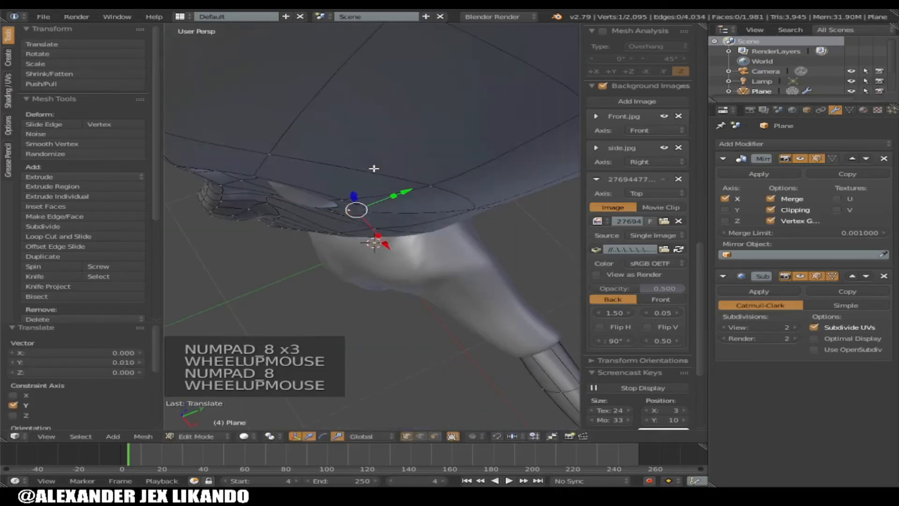
key("KP_2")
key("KP_2")
key("KP_2")
key("KP_2")
key("KP_2")
key("KP_2")
key("KP_2")
key("KP_4")
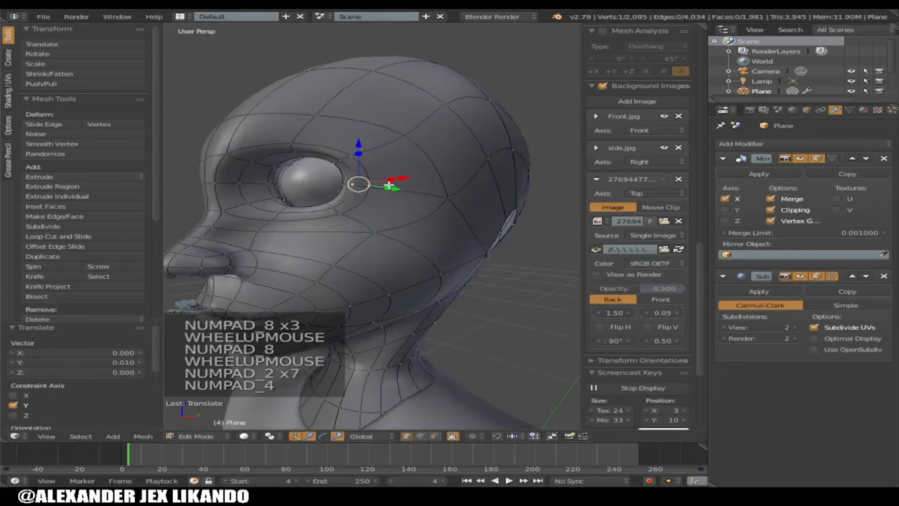
key("Tab")
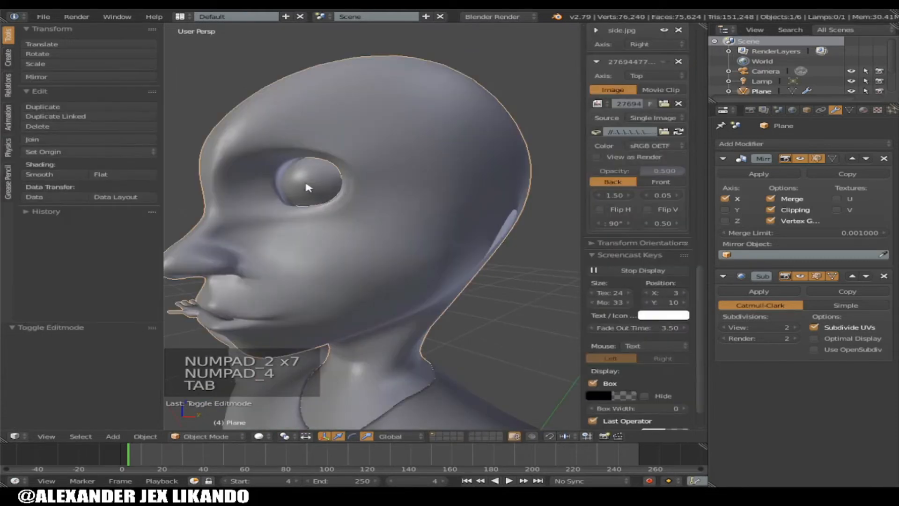
key("Tab")
key("Tab")
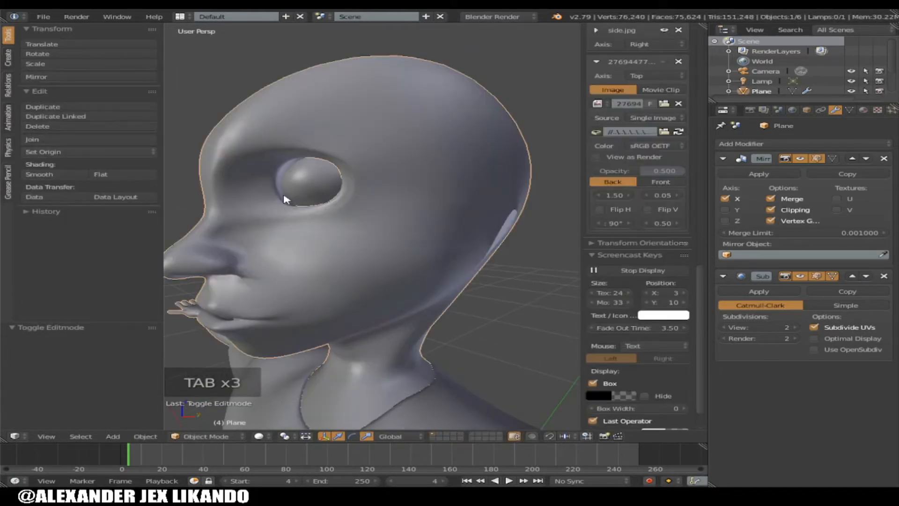
Step: Select the eyelid rim loop around the eyeball, scale it down slightly and move it 0.008 along X
scroll(285, 199, "up", 2)
key("Tab")
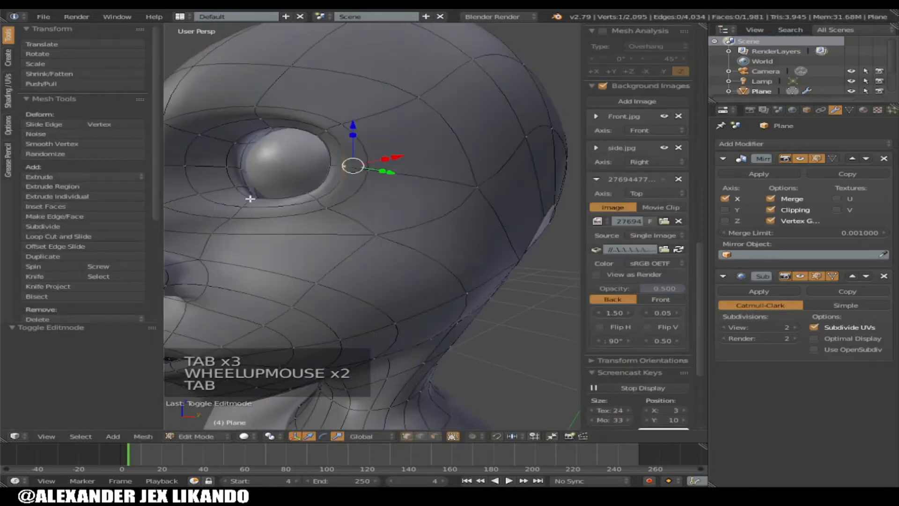
right_click(250, 198, "alt")
right_click(279, 201, "alt")
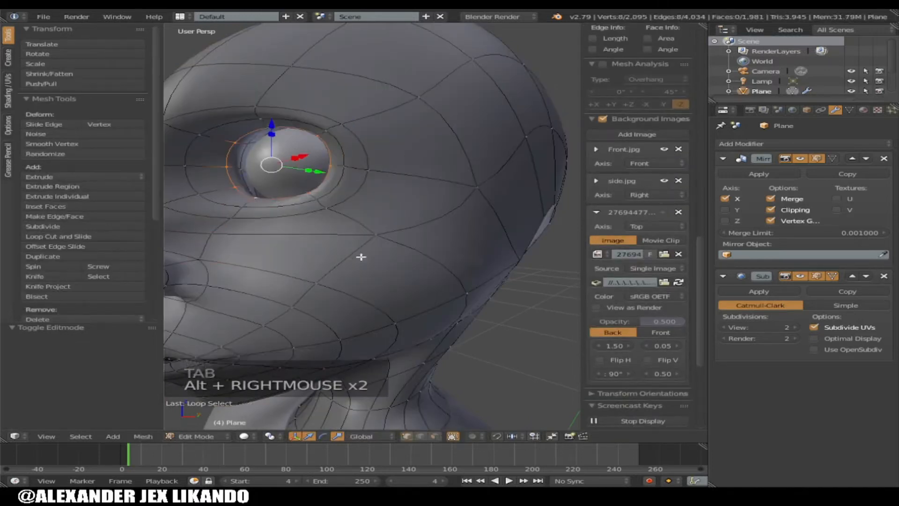
key("s")
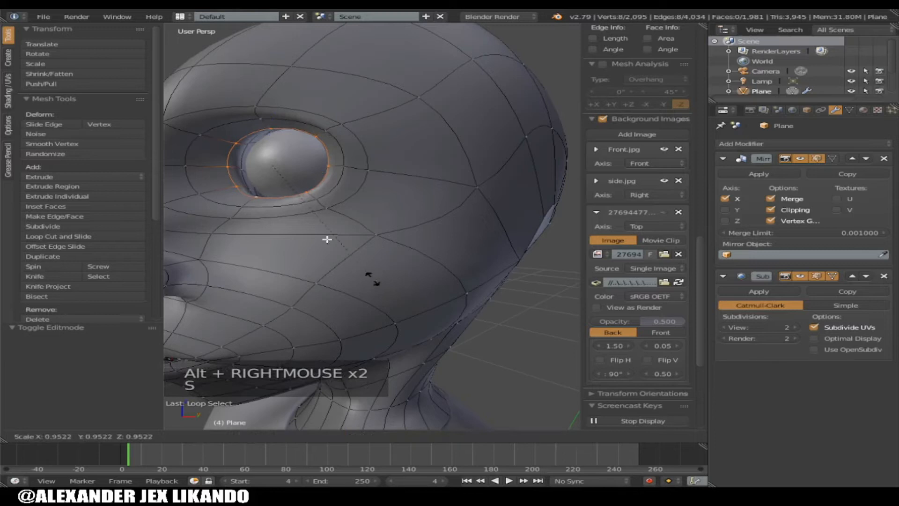
left_click(372, 278)
left_click_drag(310, 154, 314, 155)
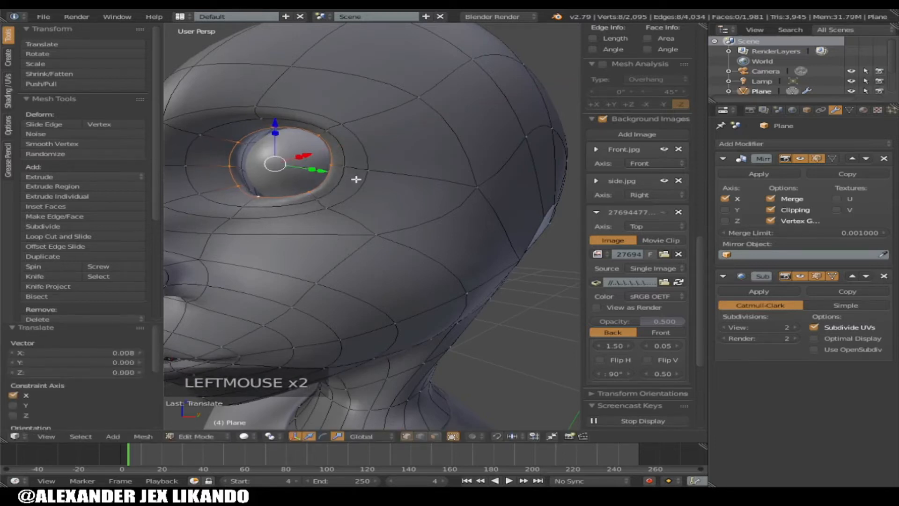
Step: Select the edge loop just outside the eyelid rim and move it 0.005 along X
right_click(338, 169, "alt")
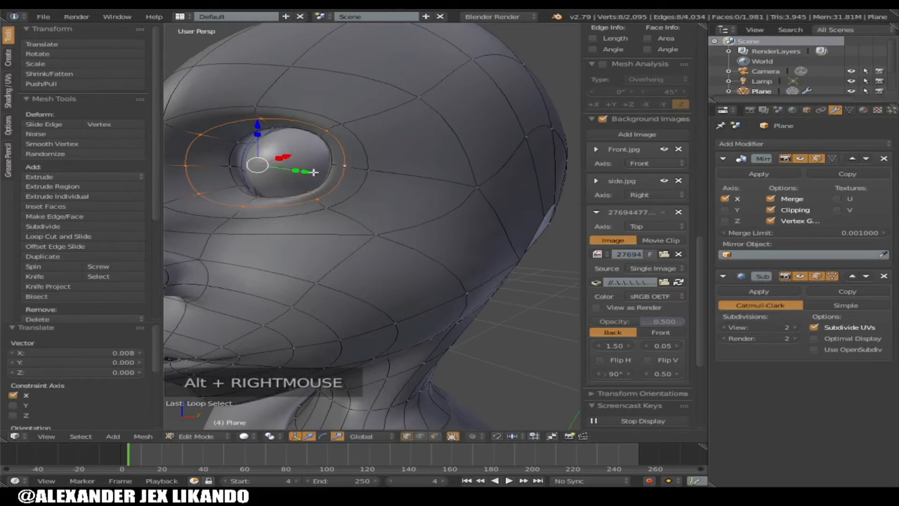
left_click(315, 175)
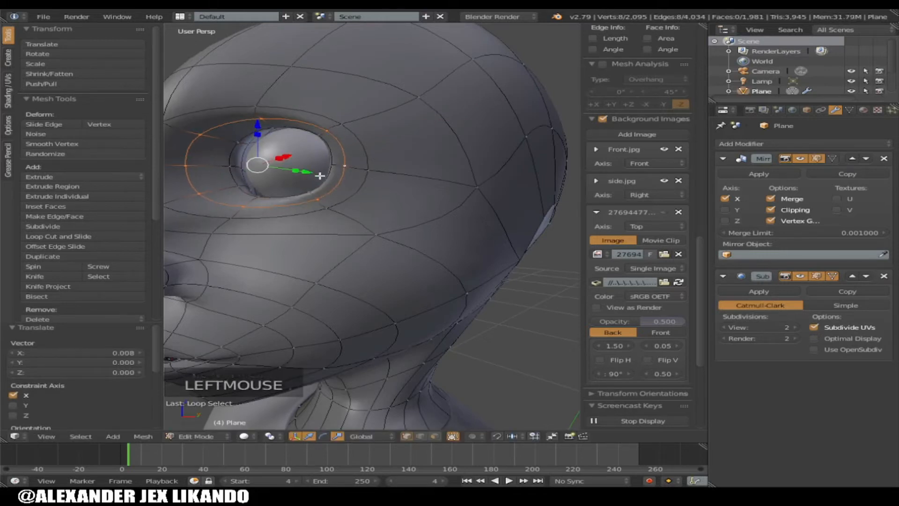
left_click_drag(290, 159, 299, 160)
Step: Select the three eyelid vertices on the nose side of the eyeball and move them 0.012 along X
scroll(302, 163, "down", 2)
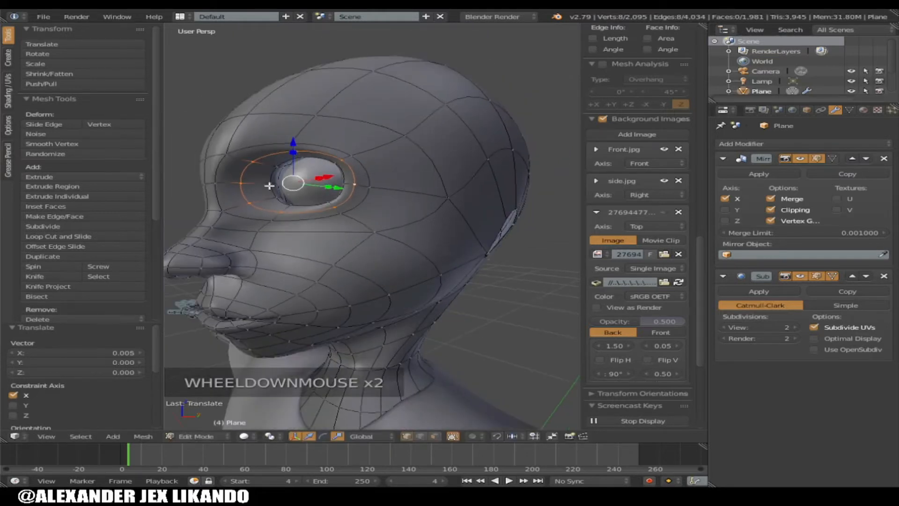
right_click(276, 195)
right_click(277, 196)
right_click_drag(272, 179, 271, 177)
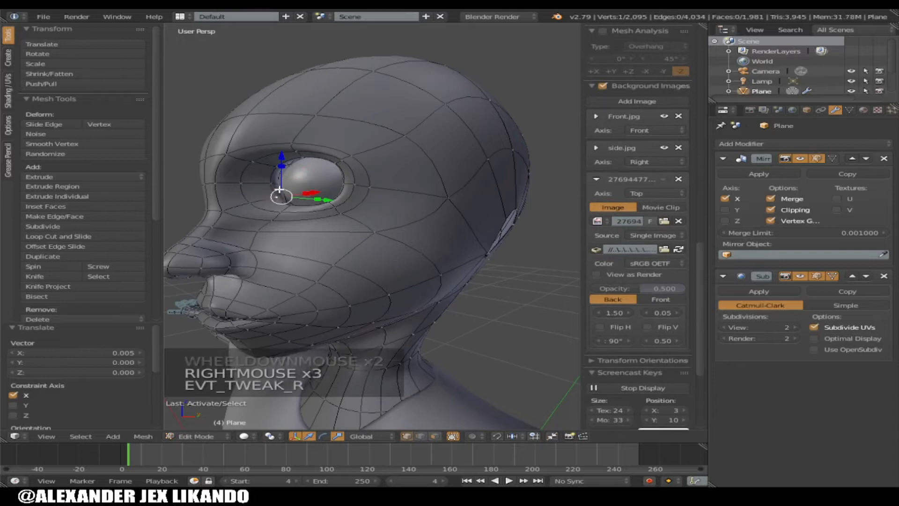
right_click(277, 167, "shift")
right_click(272, 180, "shift")
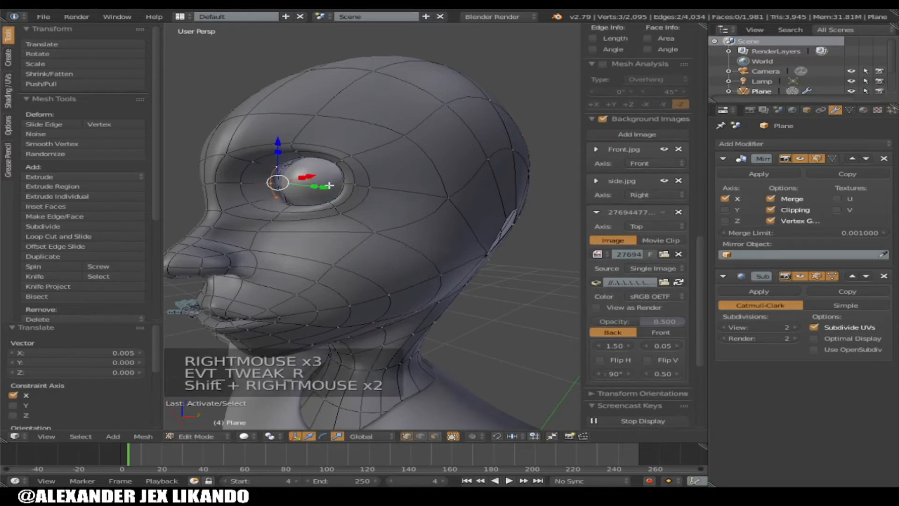
left_click_drag(310, 177, 313, 177)
Step: Scale the innermost eyelid loop to about 0.956, move it 0.014 along X and leave mesh editing
right_click(283, 169, "alt")
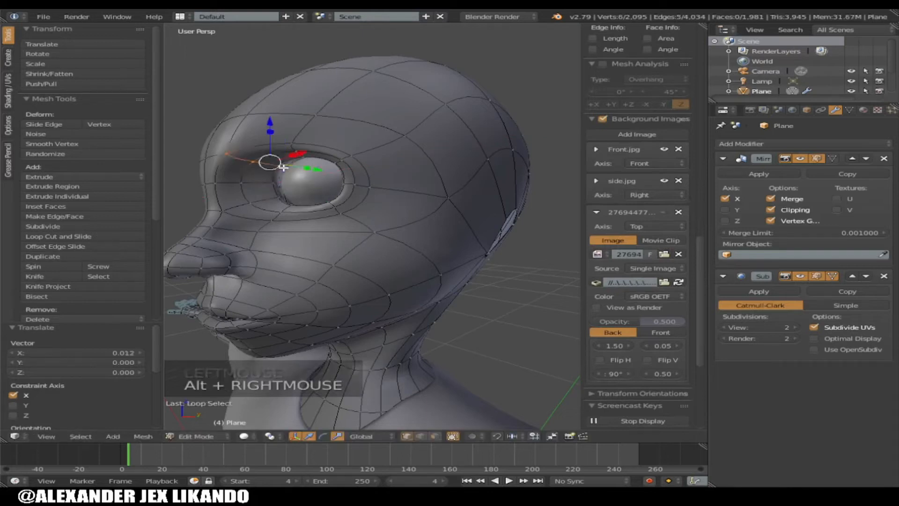
right_click(284, 171, "alt")
scroll(286, 178, "up", 3)
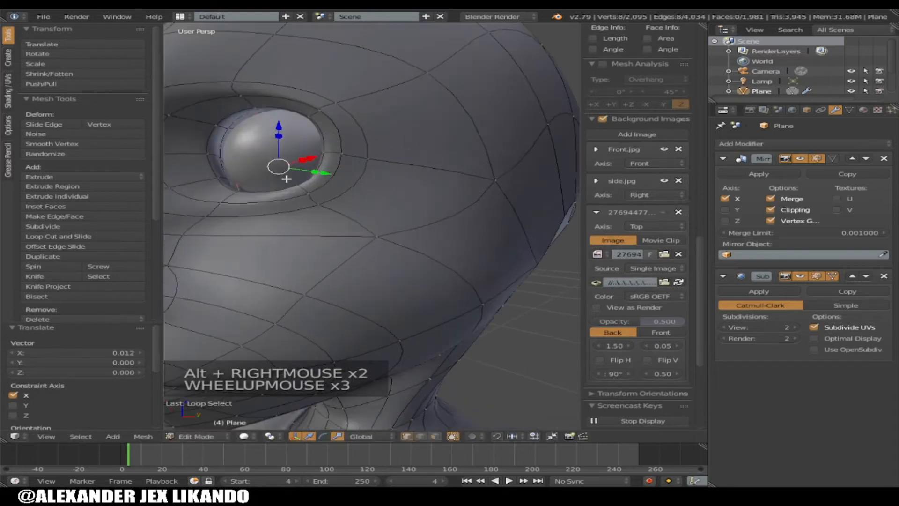
right_click(226, 154, "alt")
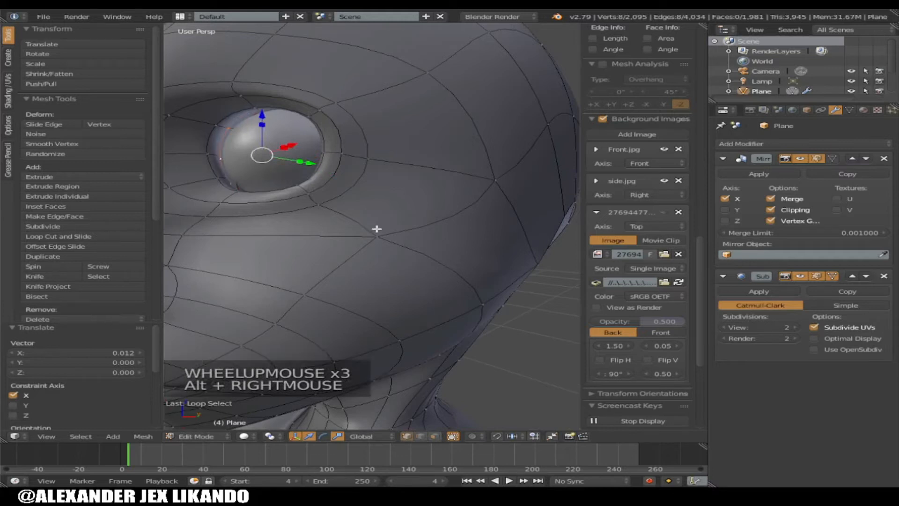
key("s")
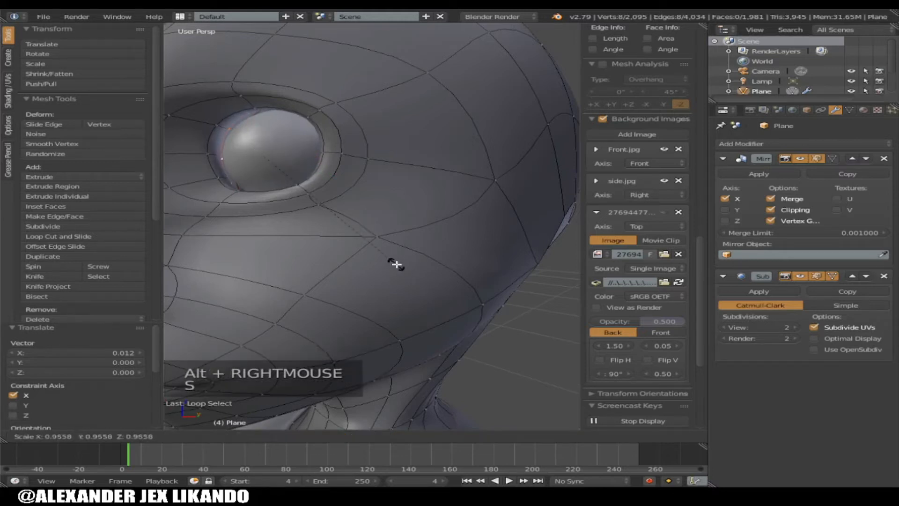
left_click(396, 265)
left_click_drag(291, 146, 304, 151)
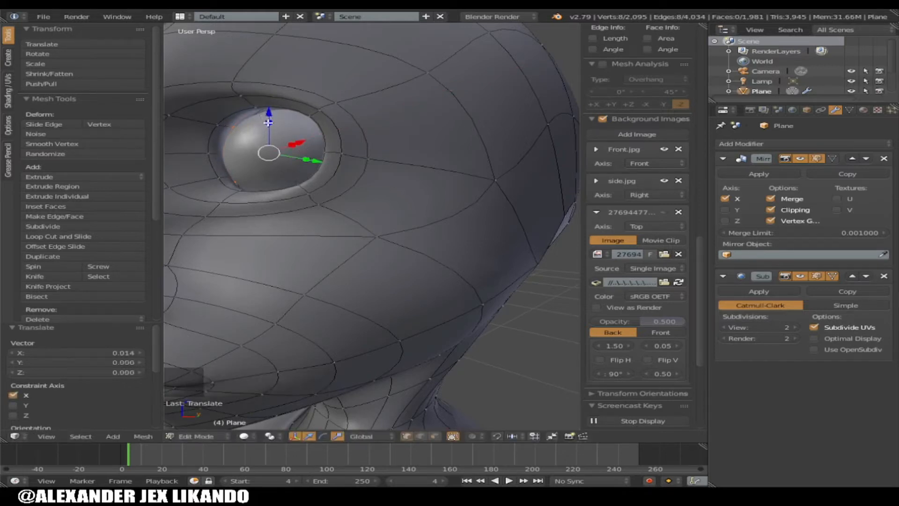
key("Tab")
Step: Examine how the eyelid wraps the eyeball from the side, above and the front
scroll(273, 202, "down", 2)
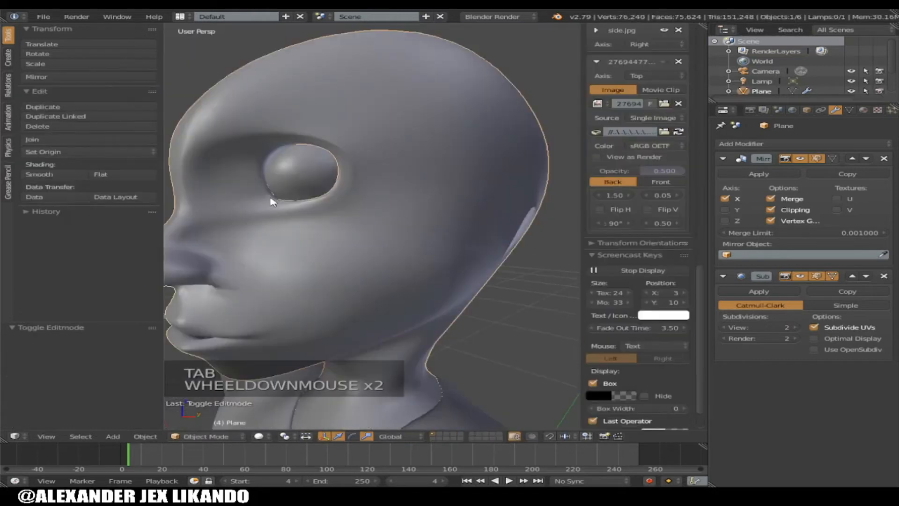
key("KP_8")
key("KP_8")
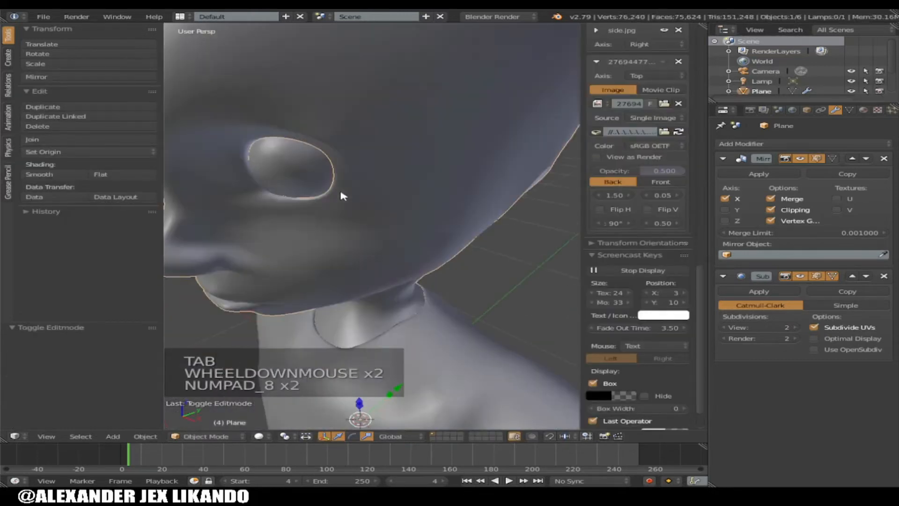
scroll(343, 191, "down", 1)
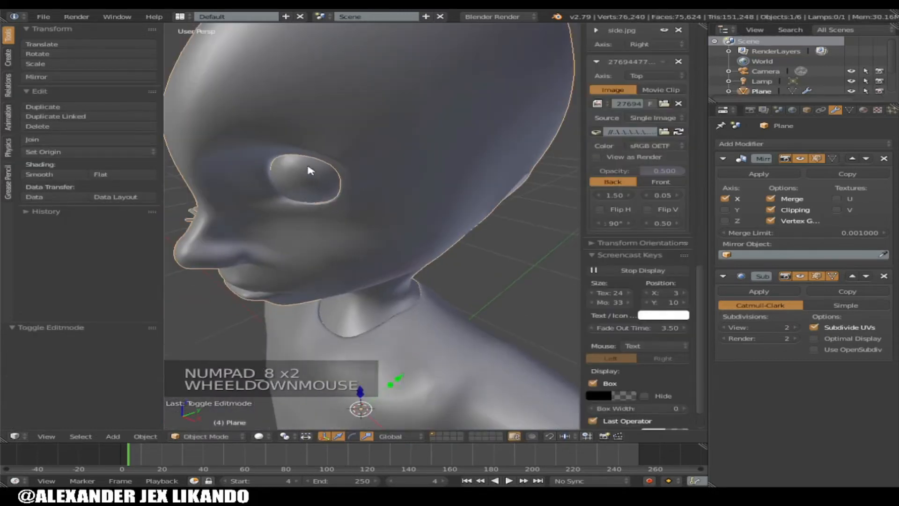
key("KP_2")
key("KP_8")
scroll(323, 158, "down", 3)
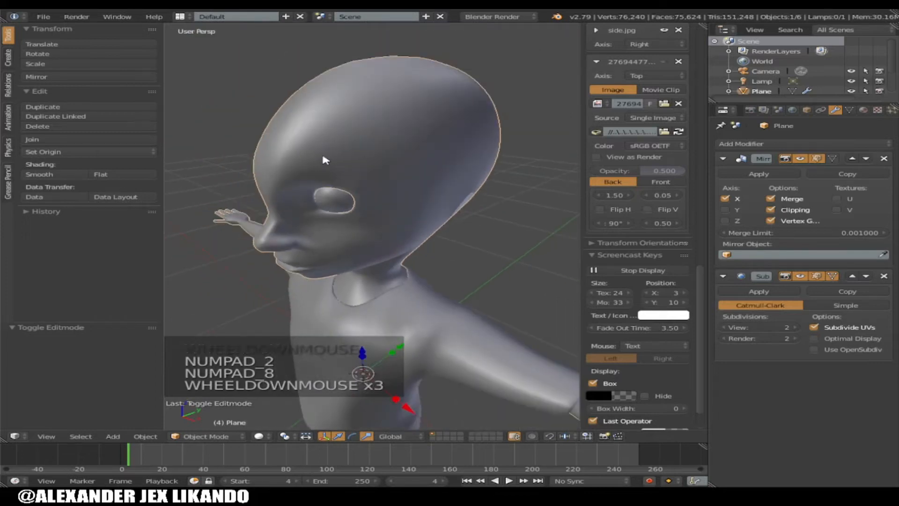
key("KP_4")
key("KP_4")
scroll(363, 187, "up", 2)
key("KP_4")
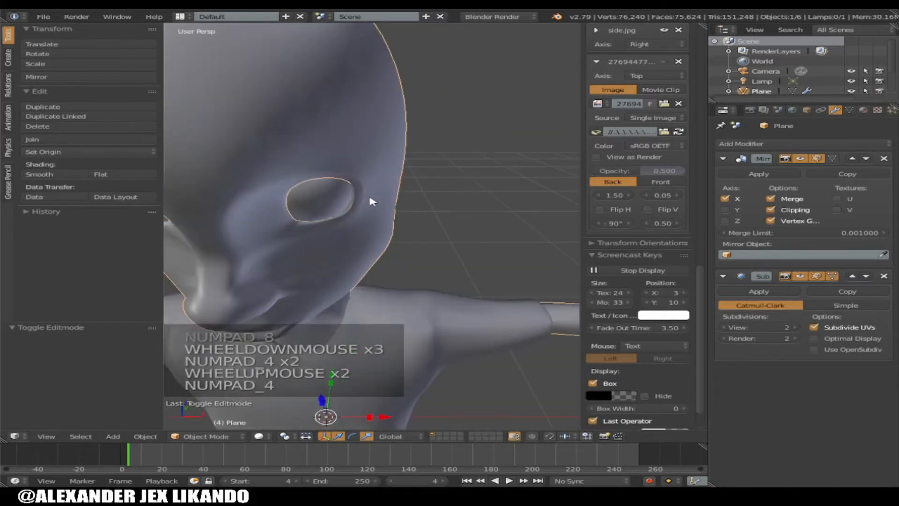
Step: Edit the head mesh and move the eyelid vertex at the outer corner of the eye -0.005 along X
key("KP_4")
scroll(369, 202, "up", 3)
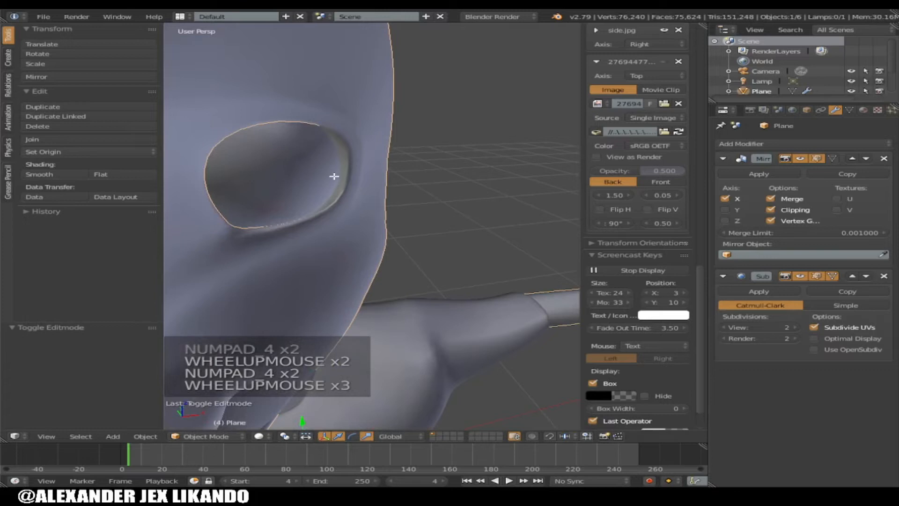
key("Tab")
right_click(338, 173)
left_click_drag(397, 169, 394, 168)
Step: Select the inner rim vertex at the lower outer part of the eyelid and raise it towards the eyeball
right_click(333, 206)
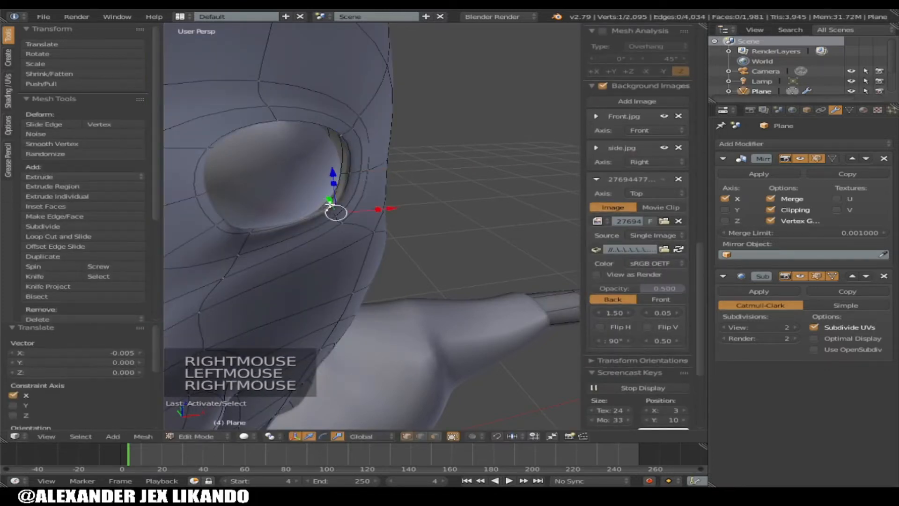
scroll(330, 203, "up", 2)
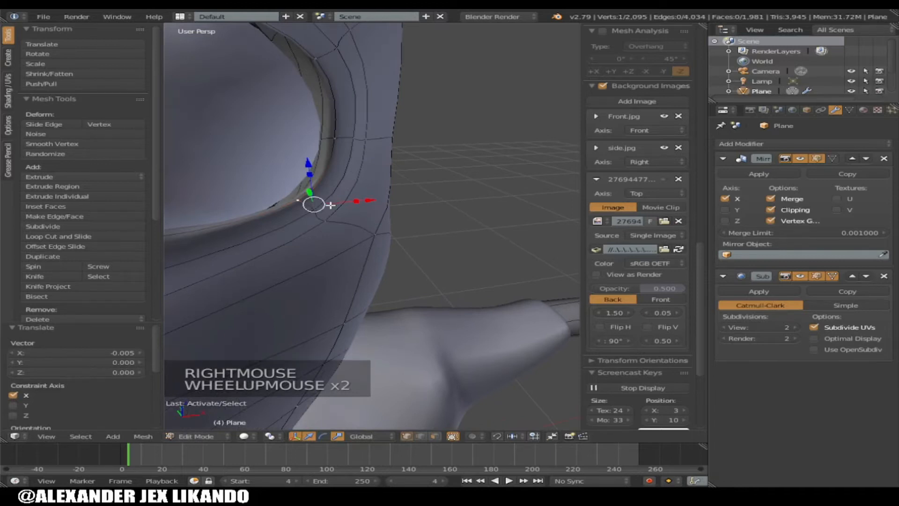
key("KP_8")
right_click(293, 204)
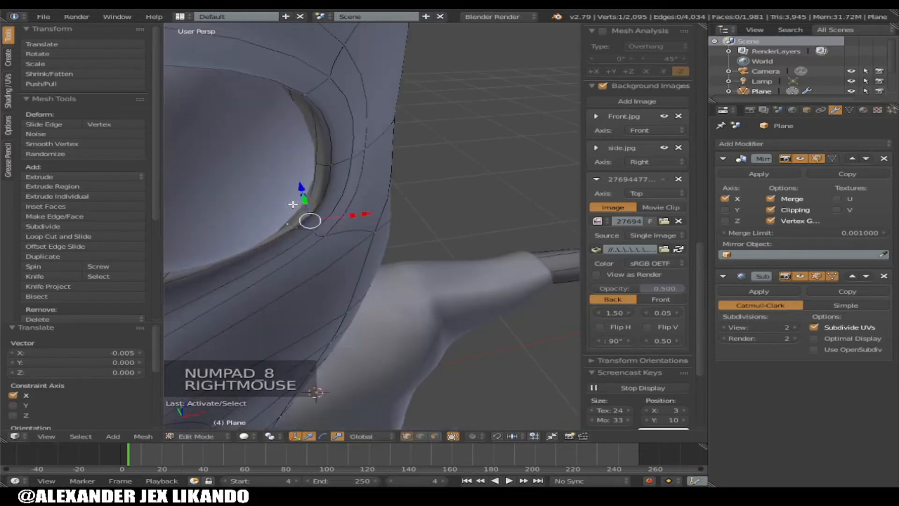
left_click_drag(298, 188, 309, 162)
Step: Select the inner eyelid vertex at the outer corner of the eye and move it -0.030 along X
right_click(327, 167)
left_click_drag(380, 156, 300, 113)
key("KP_8")
key("KP_2")
key("KP_2")
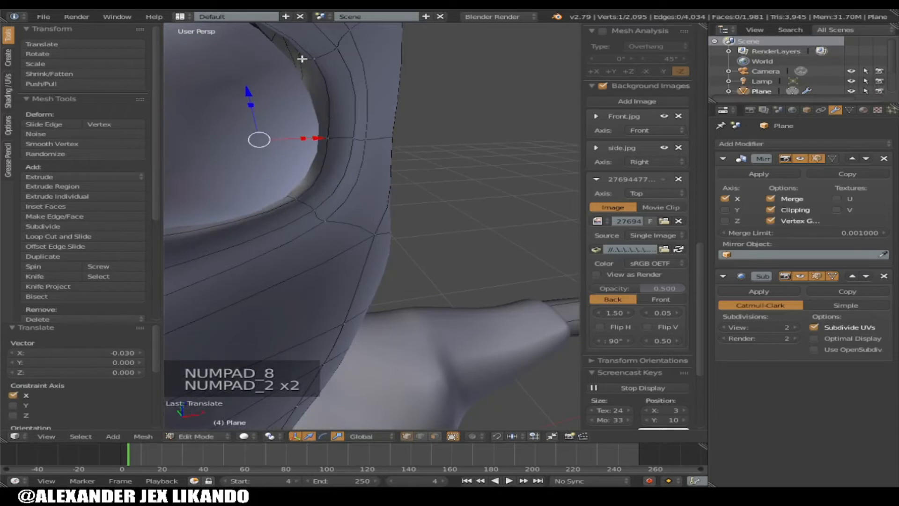
Step: Select the upper eyelid vertex near the outer corner of the eye and move it -0.007 along X
right_click(335, 46)
left_click_drag(393, 49, 315, 44)
scroll(320, 53, "down", 2)
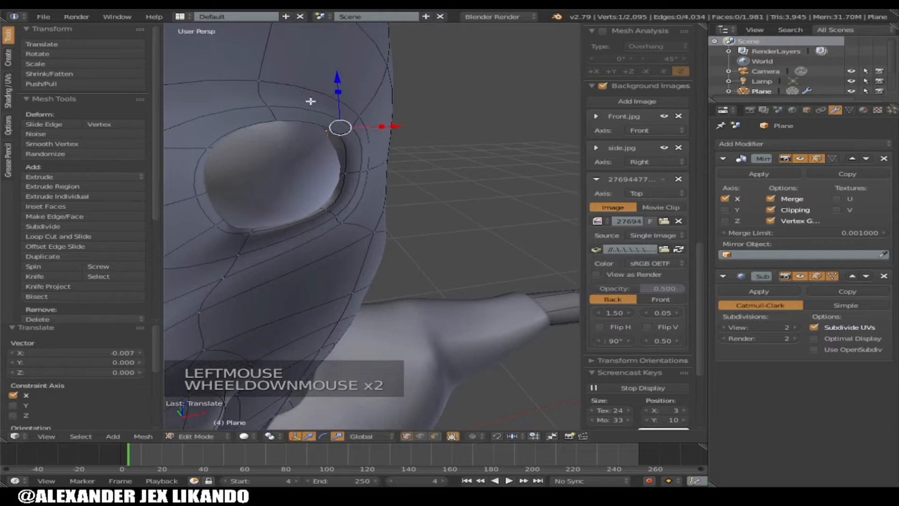
key("KP_8")
key("KP_2")
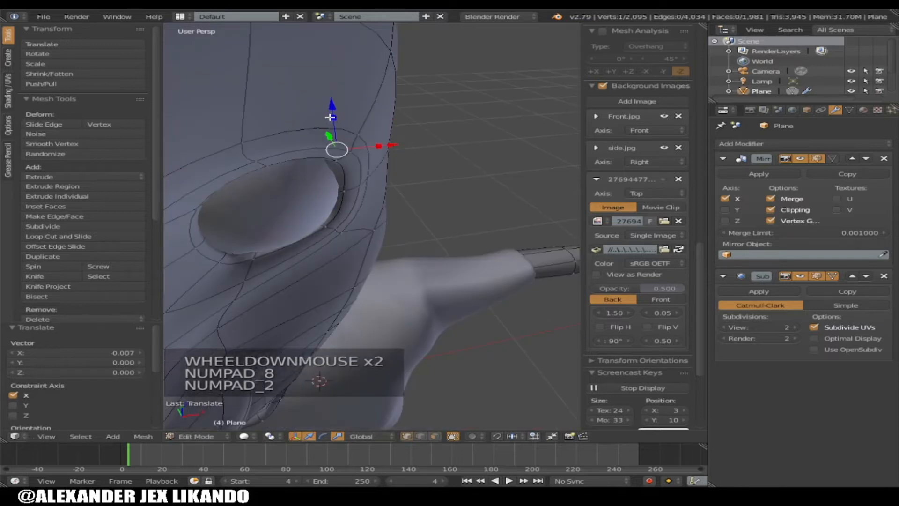
key("KP_2")
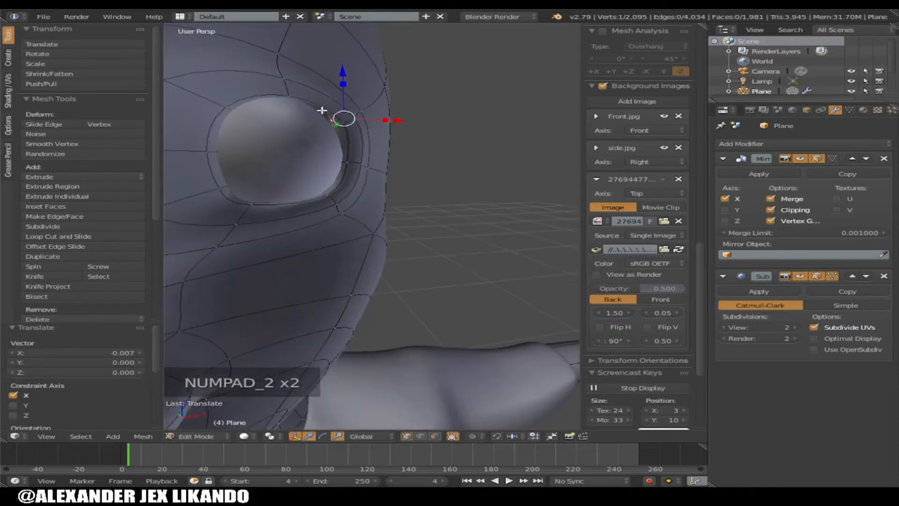
Step: Adjust the neighbouring upper rim vertex near the outer eye corner by moving it -0.005 along X
right_click(321, 110)
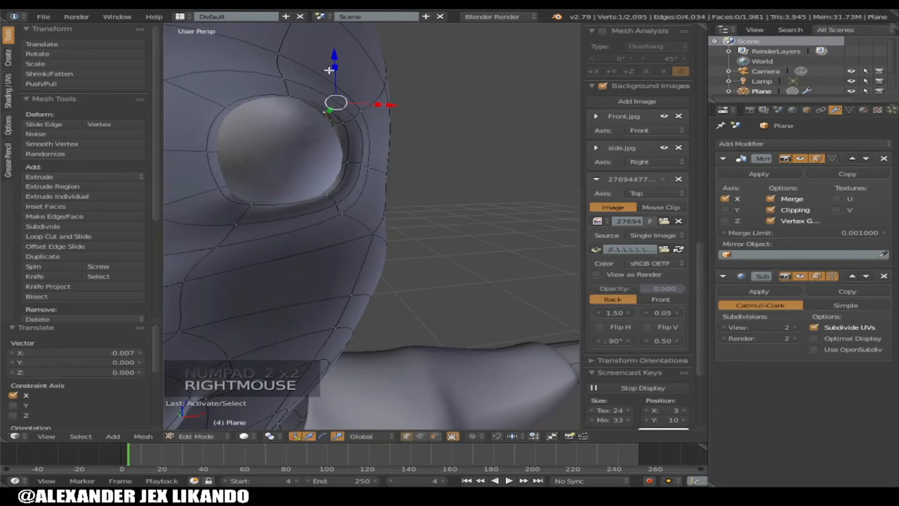
mouse_move(393, 103)
left_mouse_down()
mouse_move(377, 102)
mouse_move(394, 116)
left_mouse_up()
right_click(330, 118)
key("KP_6")
key("KP_6")
key("KP_6")
key("KP_6")
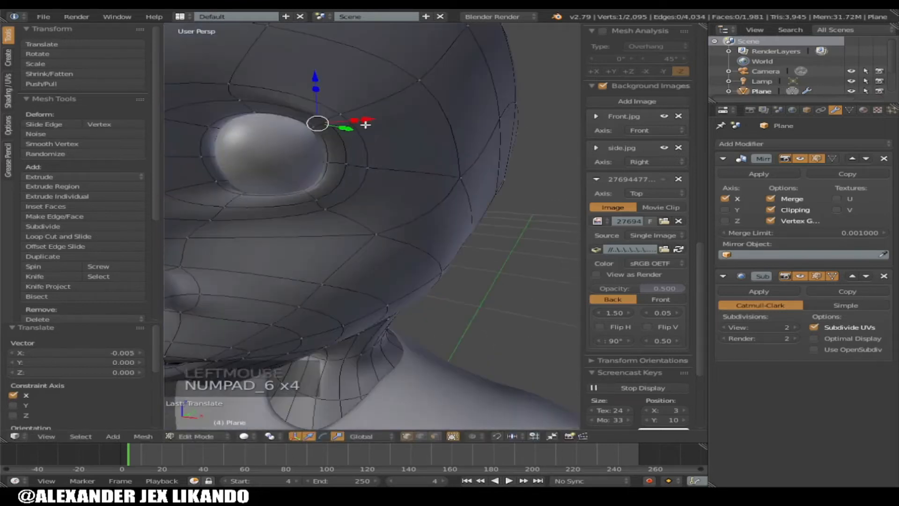
Step: Check the eyelid's nose-side vertices, then leave mesh editing and examine both eyes from the front and three-quarter views
right_click(208, 157)
right_click(228, 138)
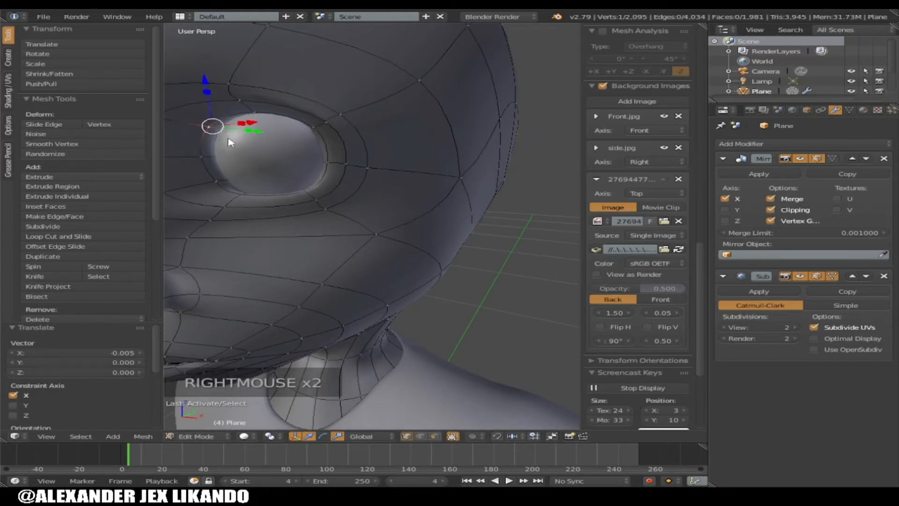
key("Tab")
scroll(262, 174, "down", 2)
scroll(367, 203, "down", 5)
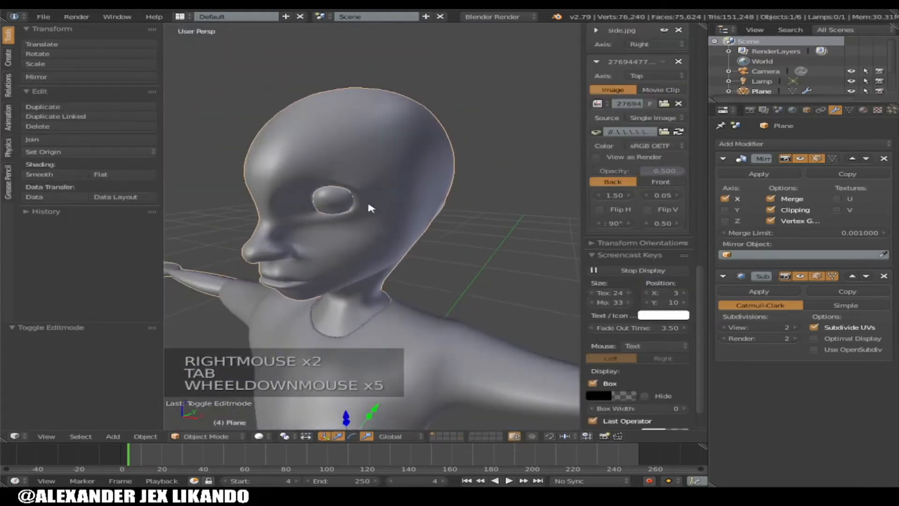
key("KP_2")
key("KP_4")
key("KP_4")
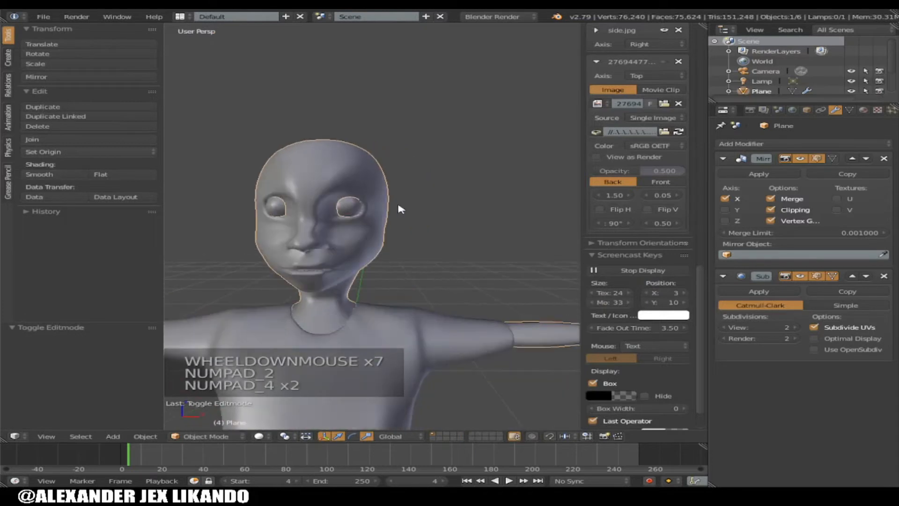
key("KP_4")
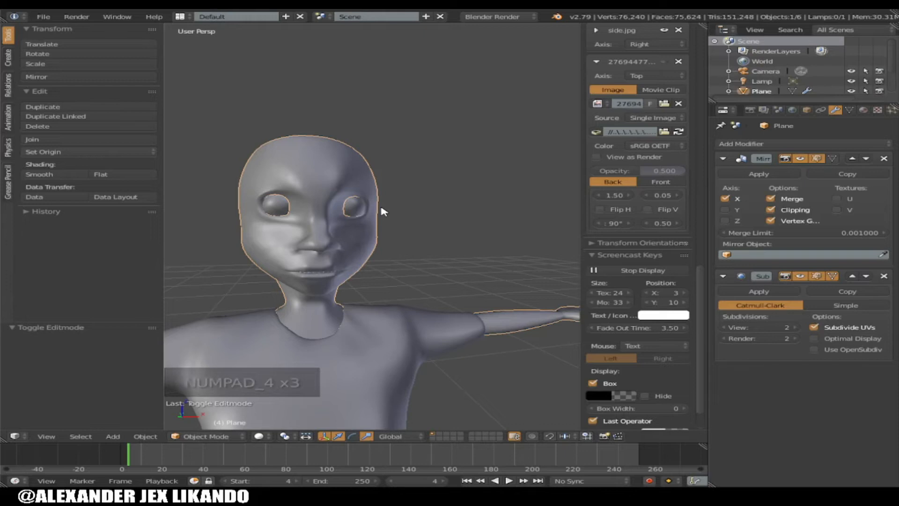
key("KP_6")
key("KP_6")
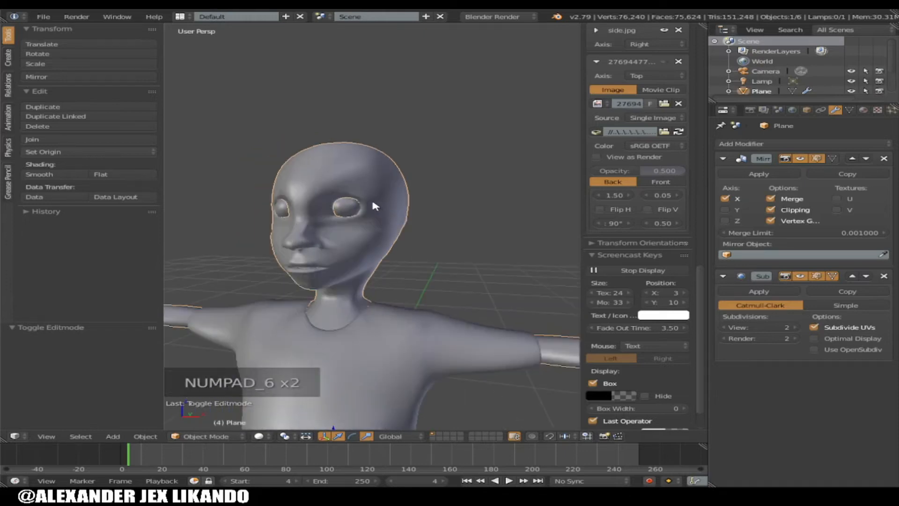
Step: Select the four eyelid faces around the outer corner of the eye and shade them smooth
scroll(373, 204, "up", 3)
key("Tab")
right_click(365, 189)
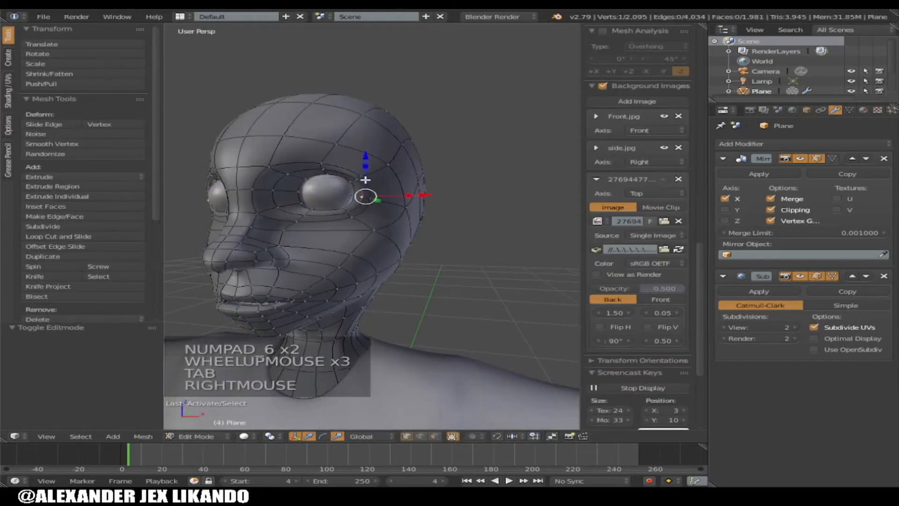
scroll(363, 192, "up", 2)
right_click(349, 202, "shift")
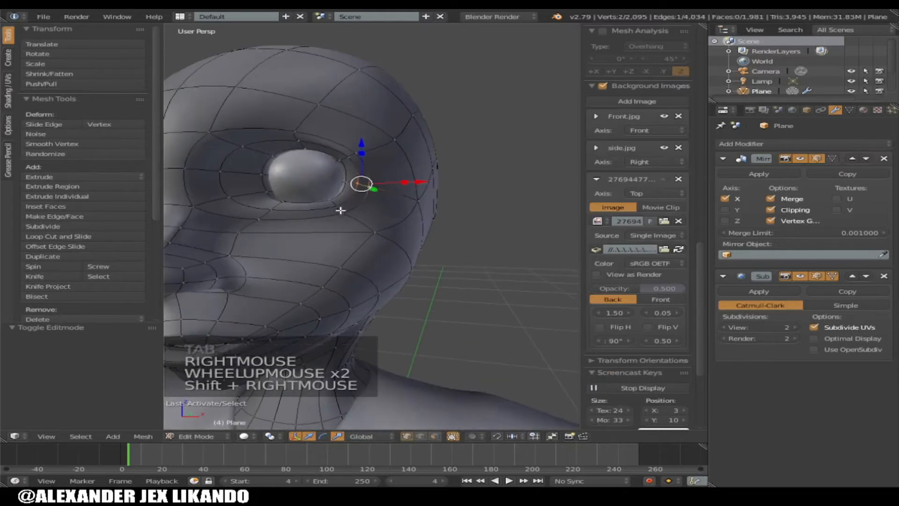
right_click(339, 205, "shift")
right_click(352, 184, "shift")
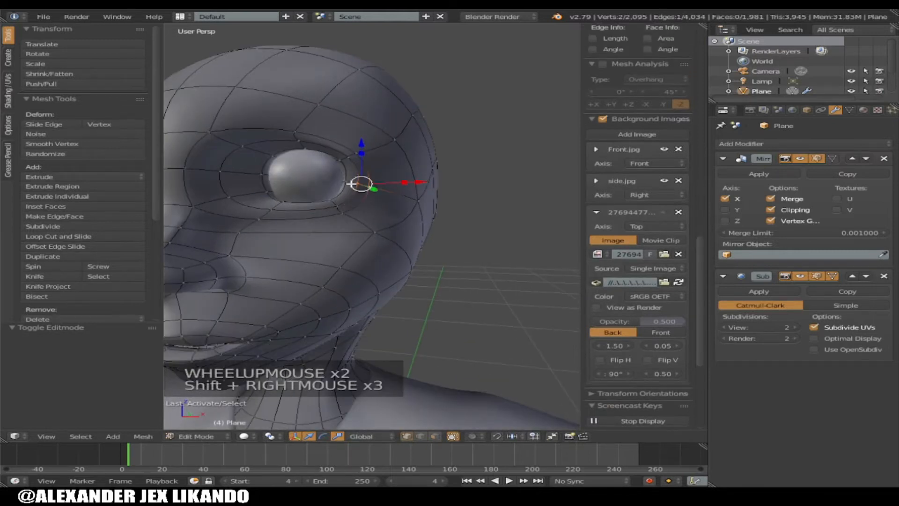
right_click(340, 210, "shift")
right_click(340, 196, "shift")
right_click(349, 191, "shift")
right_click(354, 162, "shift")
right_click(363, 152, "shift")
right_click(354, 167, "shift")
right_click(346, 159, "shift")
right_click(343, 158, "shift")
right_click(344, 158, "shift")
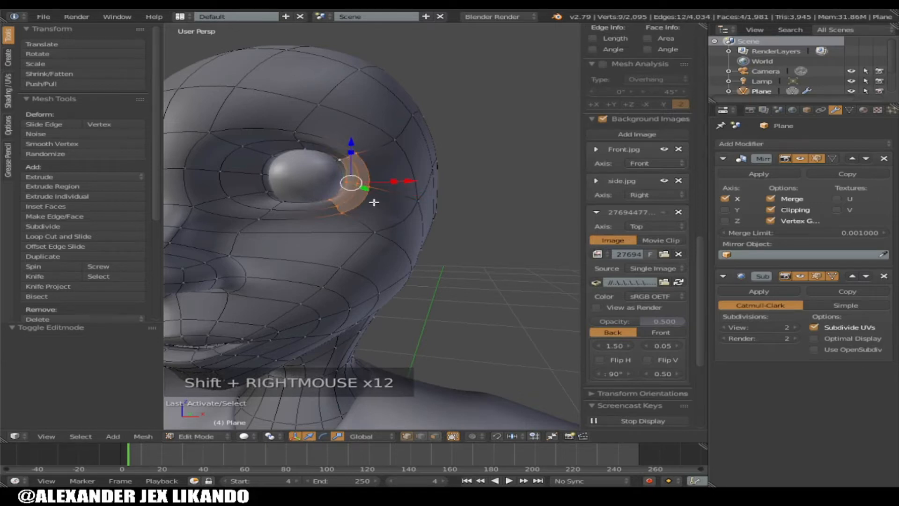
key("w")
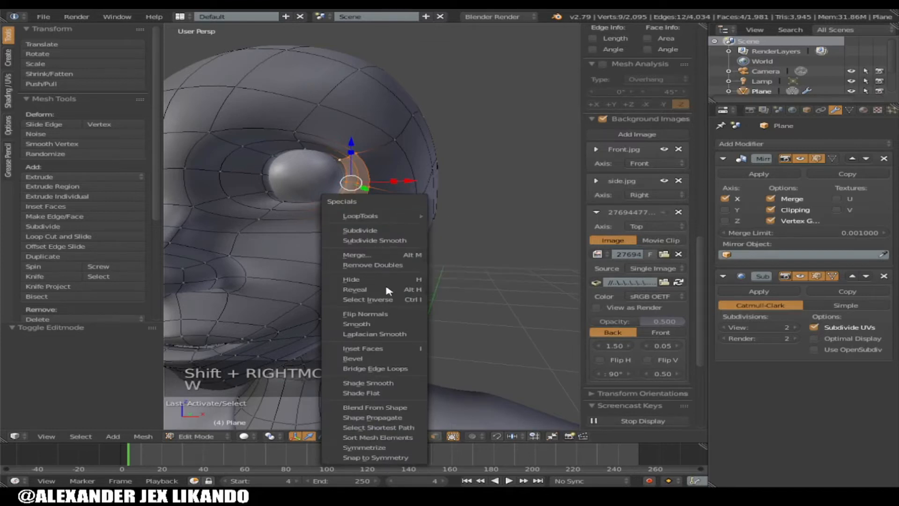
left_click(385, 382)
key("Tab")
key("Tab")
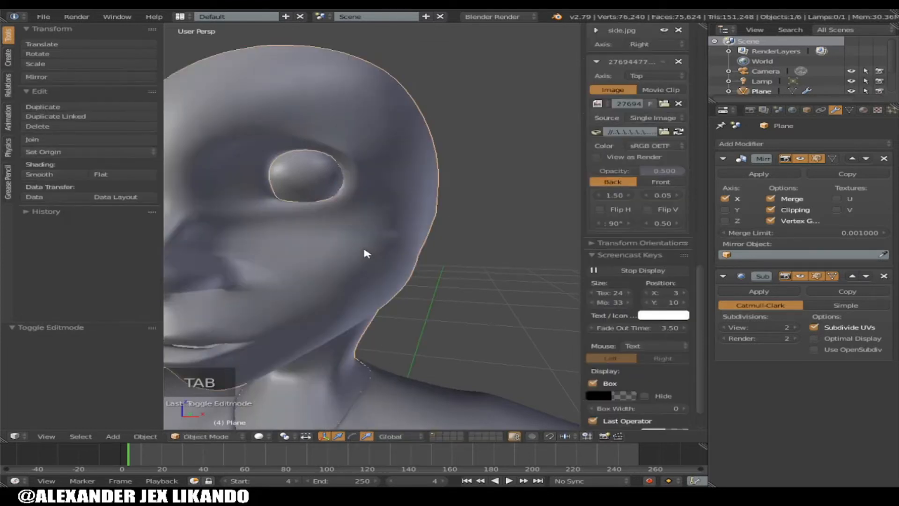
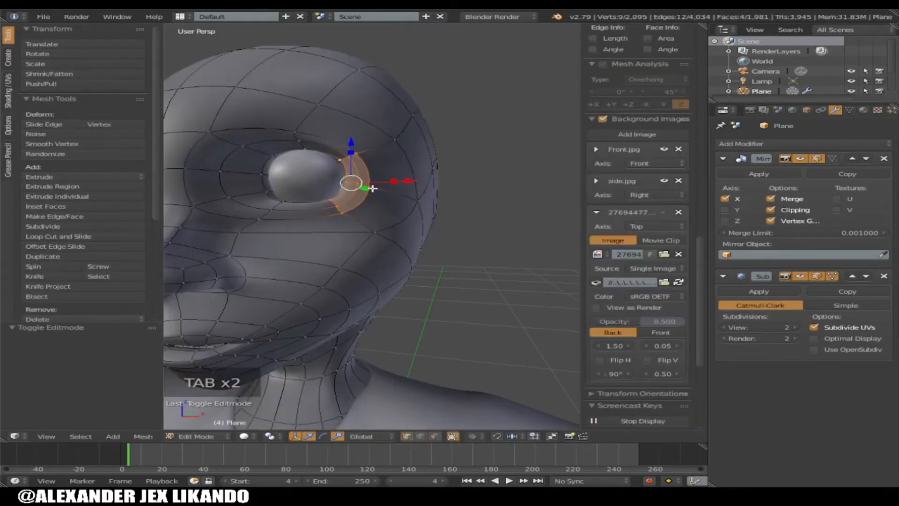
Step: Reposition the vertices just outside the outer eye corner along X and leave mesh editing
right_click(373, 189)
left_click_drag(418, 183, 416, 148)
right_click(361, 156)
key("Tab")
Step: Examine the smoothed head and the fit of the eyelids from the three-quarter, front and side views
scroll(401, 173, "down", 1)
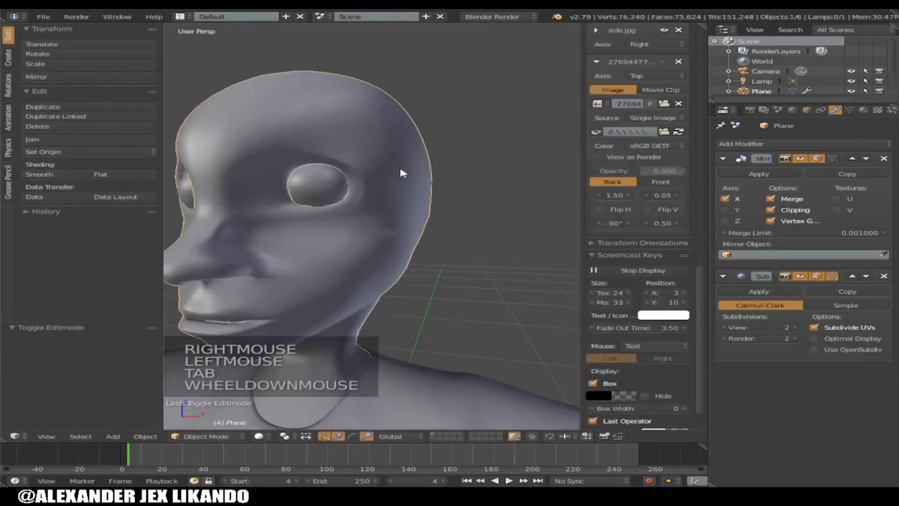
key("Tab")
key("Tab")
scroll(373, 201, "down", 3)
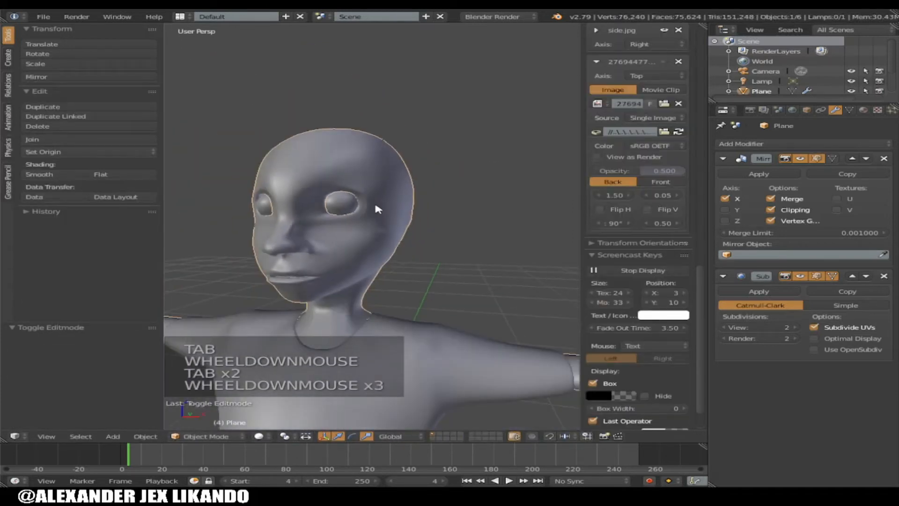
key("Tab")
scroll(377, 211, "down", 3)
key("Tab")
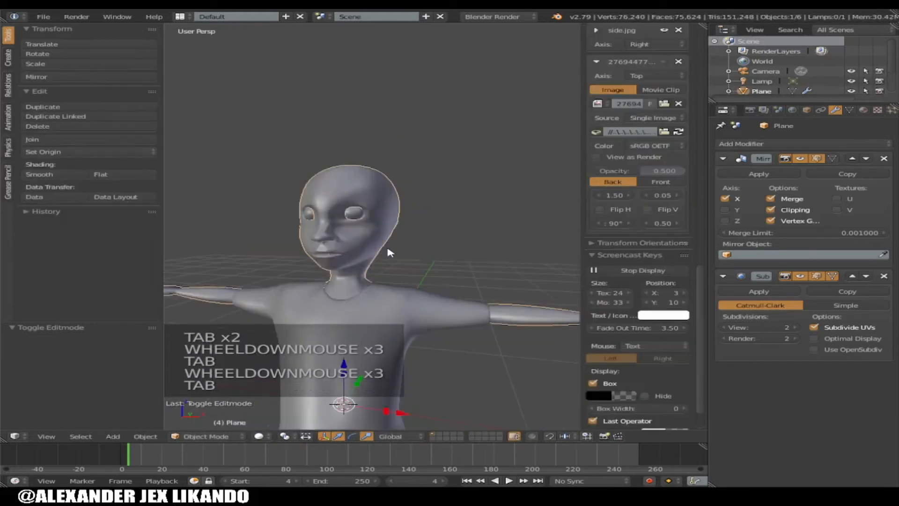
scroll(391, 253, "down", 3)
key("KP_4")
scroll(391, 254, "up", 1)
key("KP_4")
scroll(387, 237, "up", 2)
scroll(387, 237, "up", 3)
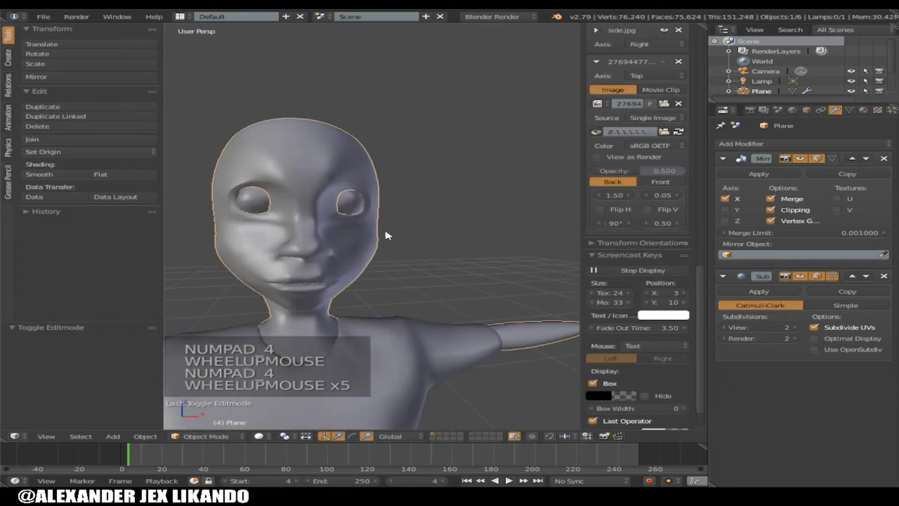
key("KP_4")
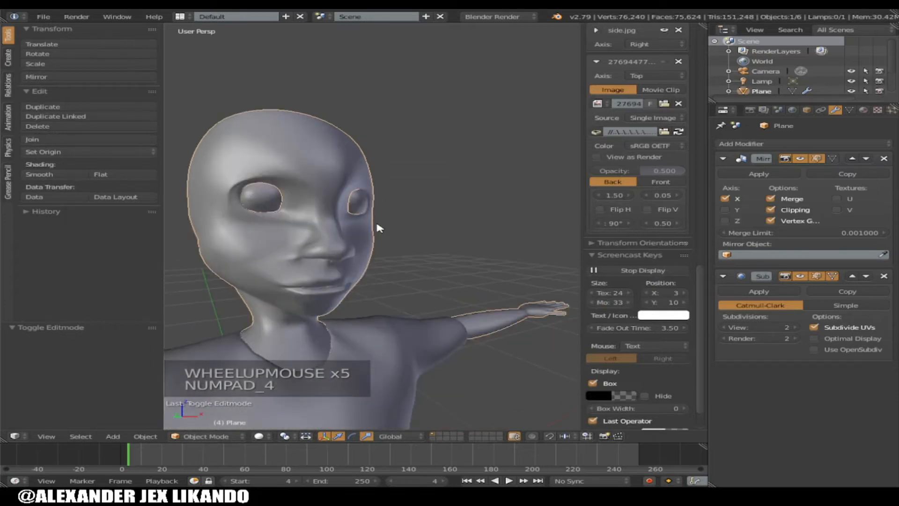
key("KP_6")
key("KP_6")
key("KP_6")
key("KP_6")
key("KP_6")
key("KP_6")
key("KP_6")
key("KP_6")
key("KP_6")
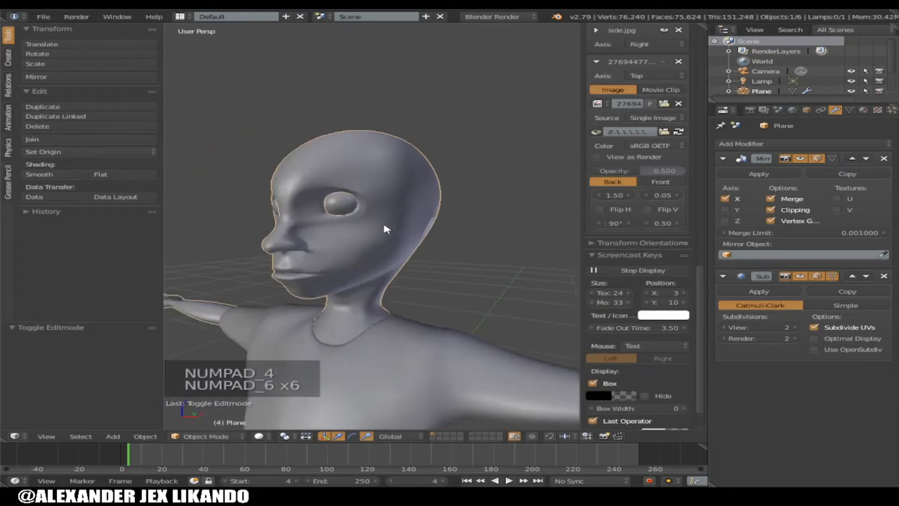
key("KP_6")
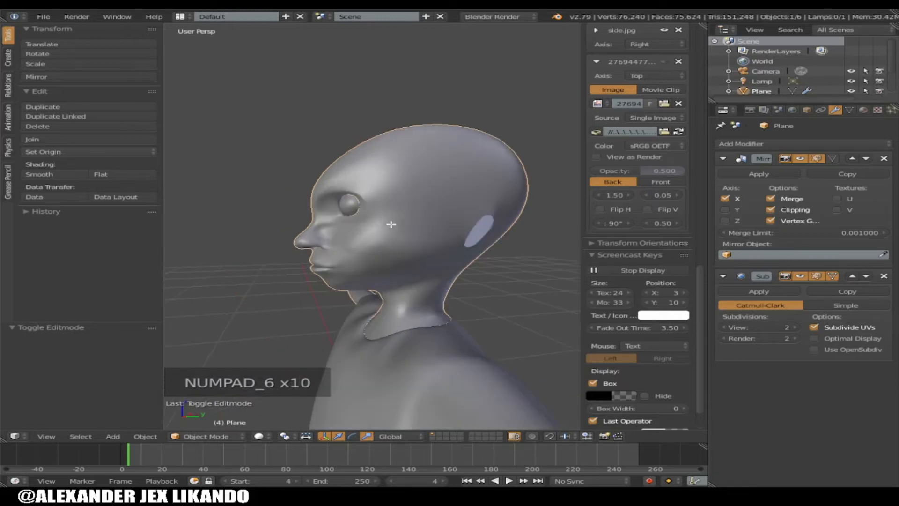
Step: Select the vertex beside the outer eye corner, shift it slightly outward along X and leave mesh editing
key("Tab")
right_click(377, 213)
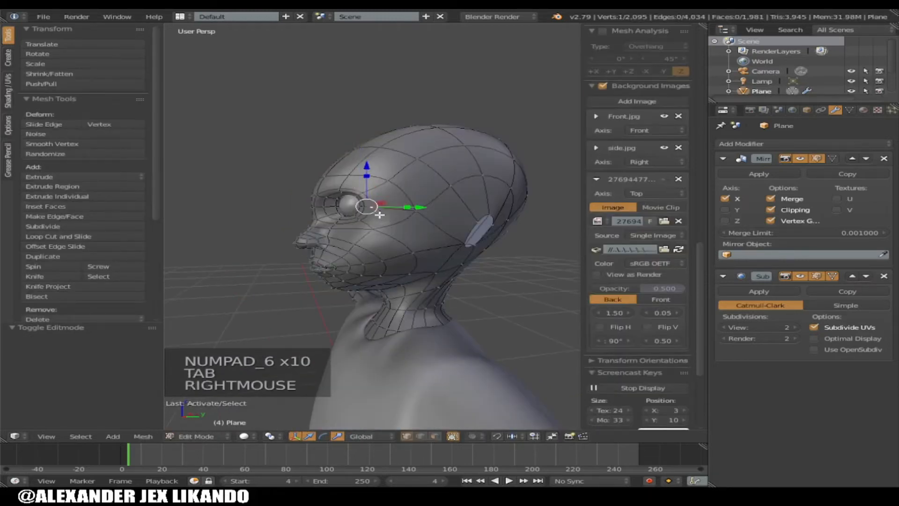
key("KP_4")
key("KP_4")
key("KP_4")
key("KP_4")
key("KP_4")
key("KP_4")
key("KP_4")
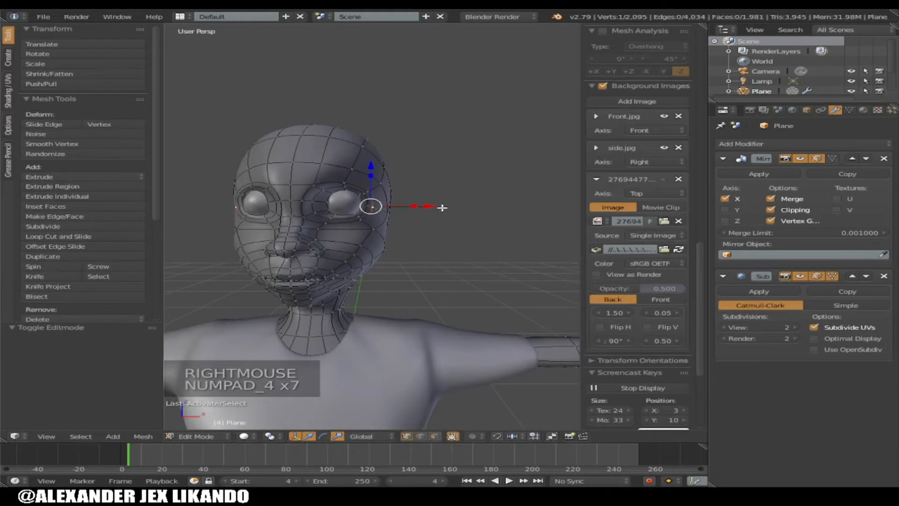
mouse_move(439, 206)
left_mouse_down()
mouse_move(438, 193)
mouse_move(421, 194)
mouse_move(426, 208)
left_mouse_up()
right_click(428, 193)
right_click(370, 204)
right_click(369, 205)
scroll(426, 207, "up", 2)
key("Tab")
scroll(424, 212, "down", 2)
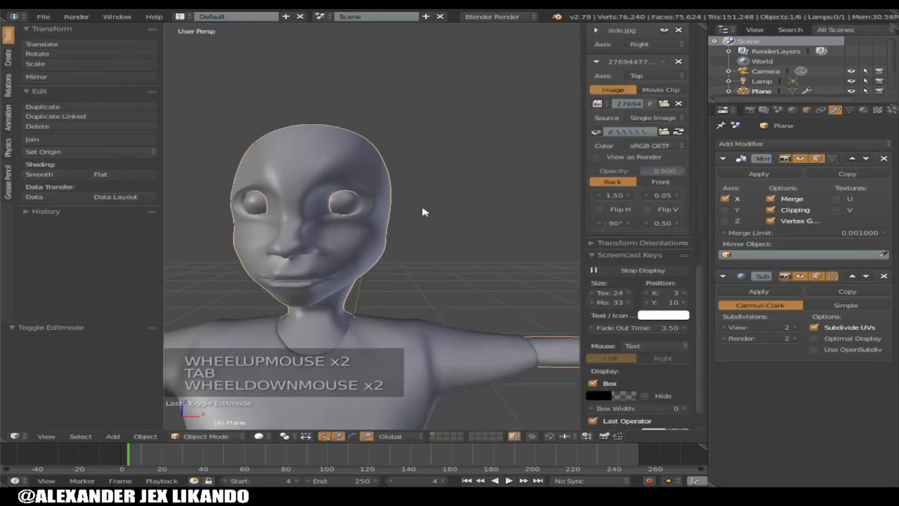
Step: Examine the reshaped outer eye corners and overall face from the front and slightly above
key("Tab")
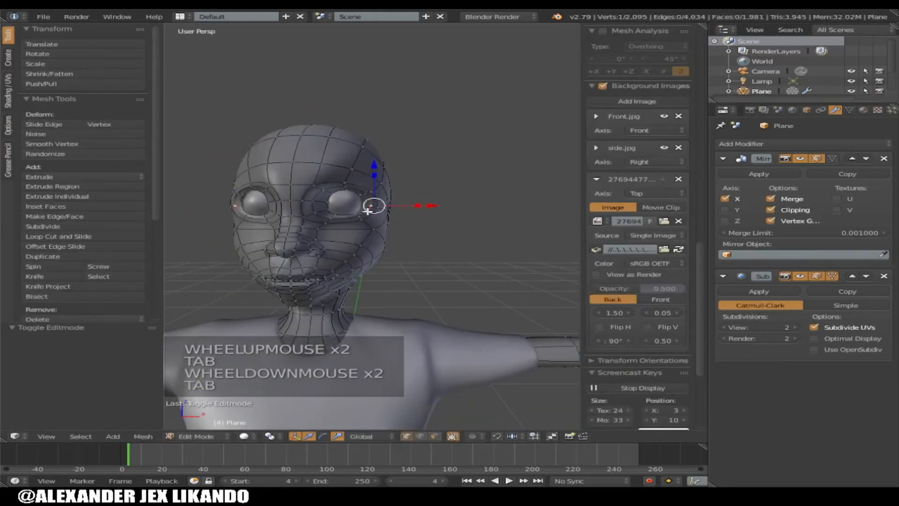
scroll(367, 211, "up", 2)
key("Tab")
scroll(374, 220, "down", 4)
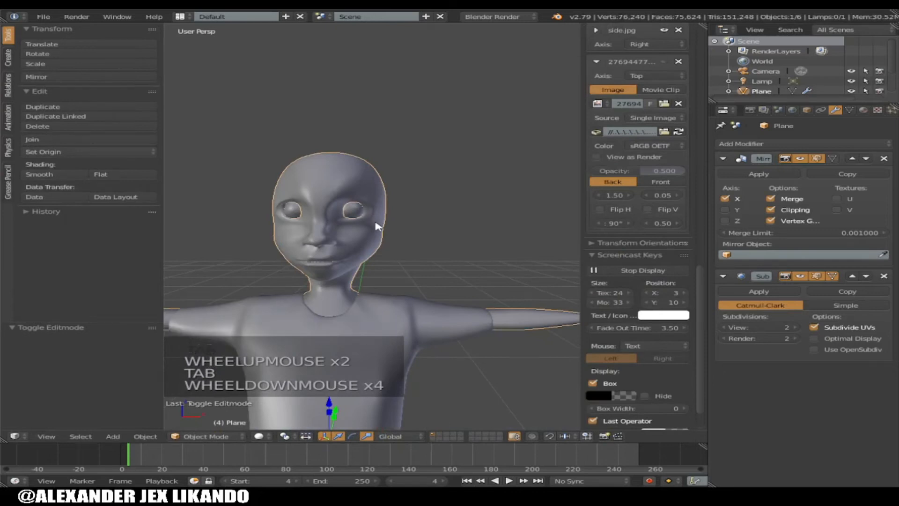
key("KP_8")
scroll(378, 226, "up", 1)
key("KP_4")
scroll(378, 226, "up", 1)
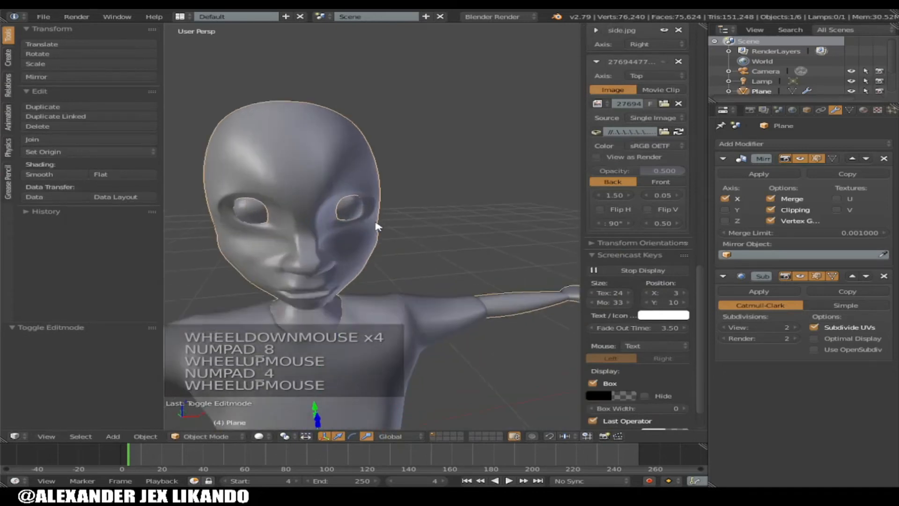
Step: Undo the last two changes, shift the temple vertex beyond the outer eye corner slightly outward along X and leave mesh editing
key("KP_4")
key("ctrl+z")
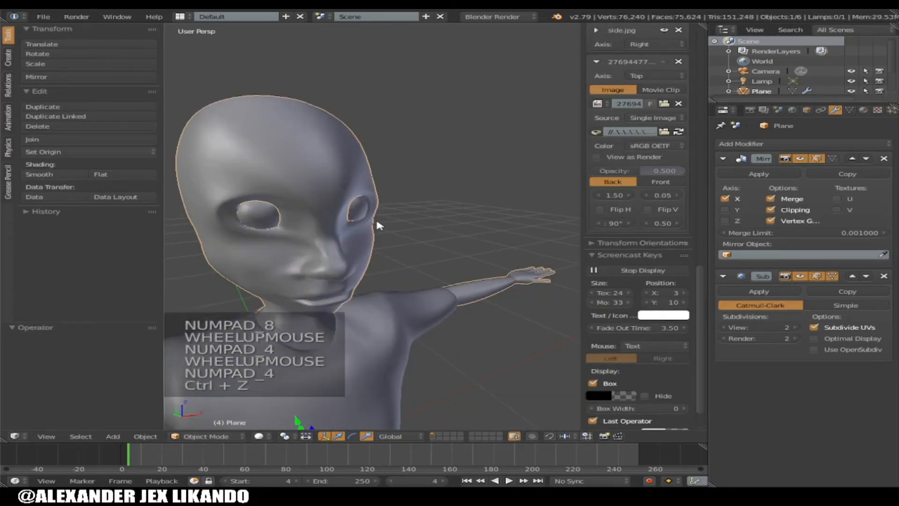
key("ctrl+z")
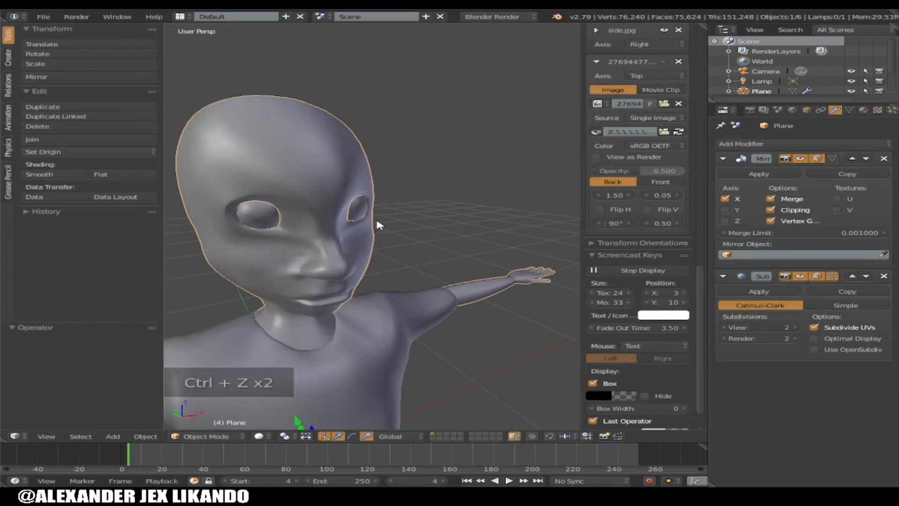
key("Tab")
right_click(365, 198)
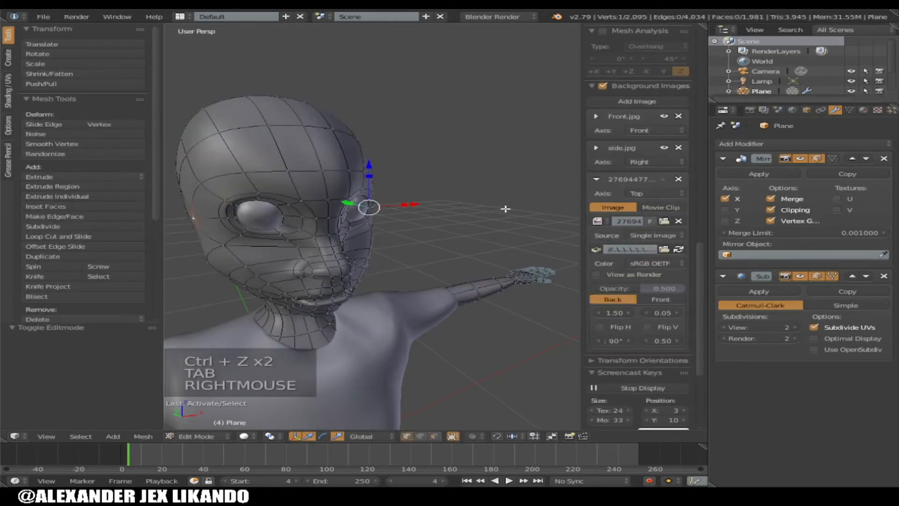
left_click_drag(418, 202, 426, 205)
key("Tab")
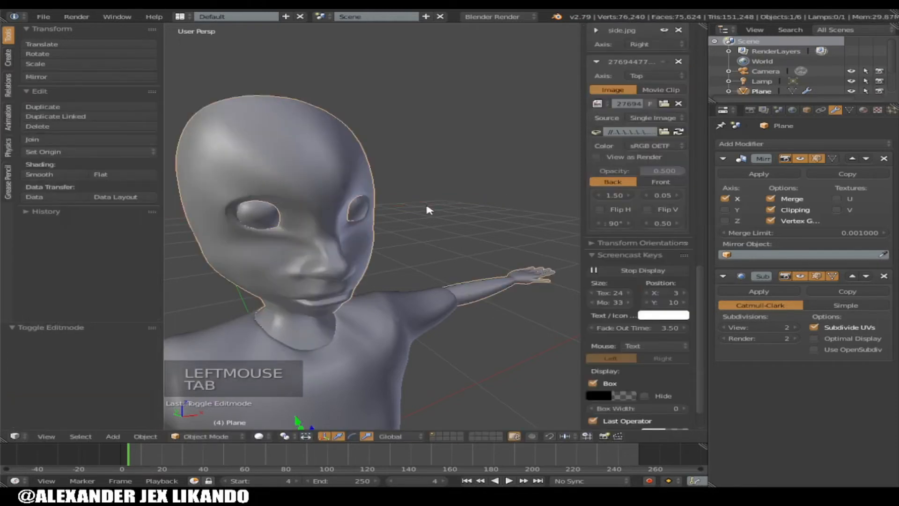
Step: Adjust the position of the vertex just behind the outer eye corner from a side angle and leave mesh editing
key("KP_6")
key("KP_6")
key("KP_6")
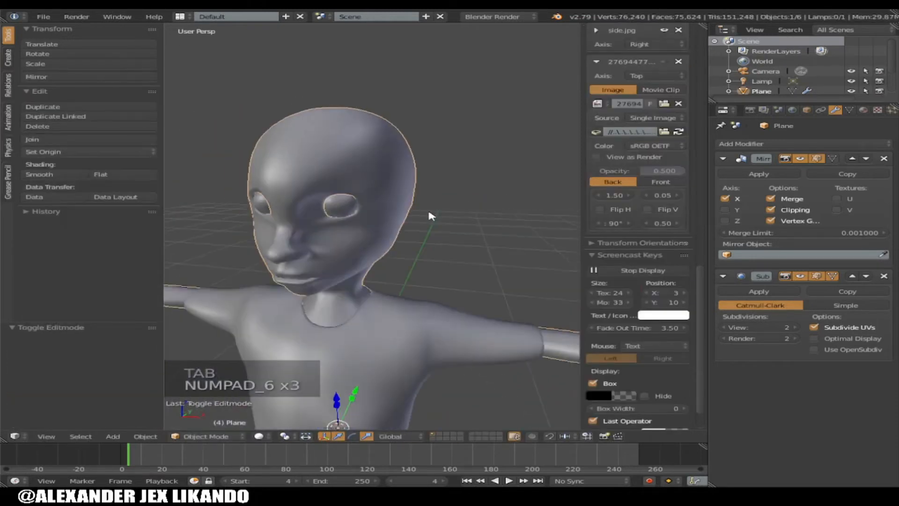
key("KP_6")
scroll(420, 216, "down", 1)
key("KP_6")
key("KP_6")
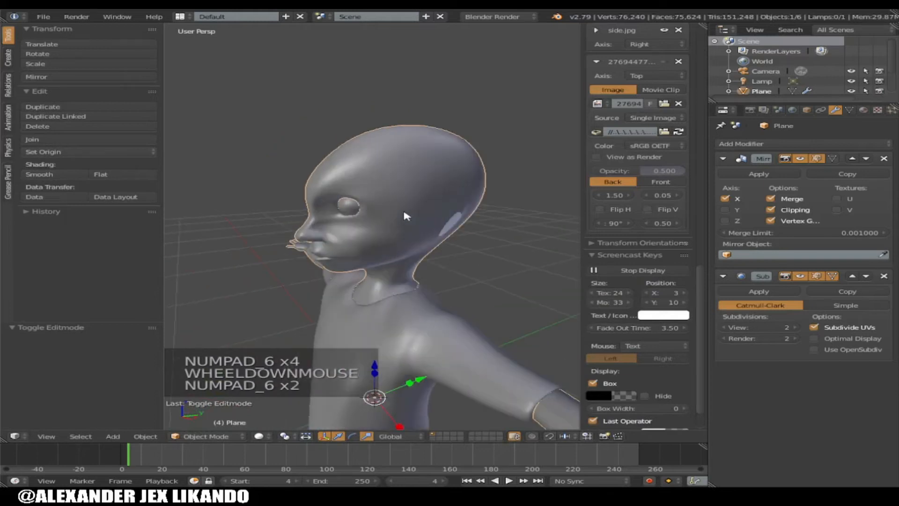
key("Tab")
scroll(377, 207, "up", 2)
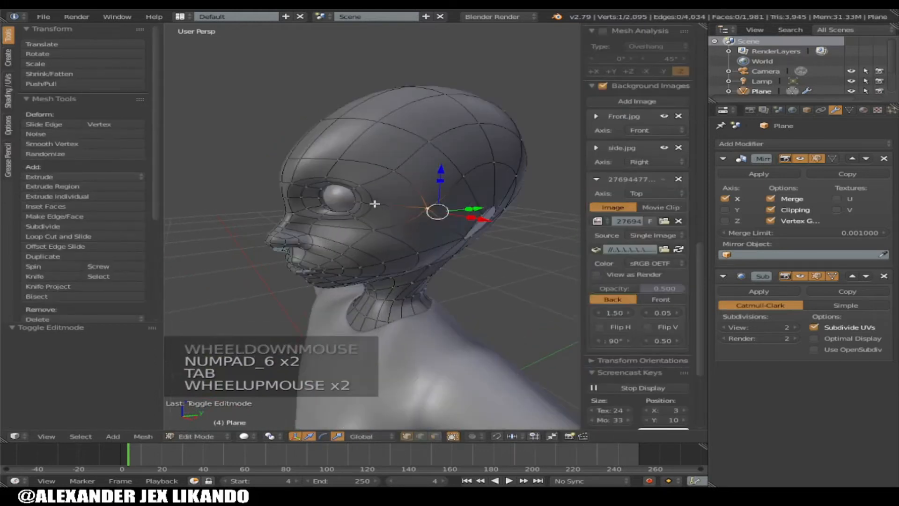
right_click(374, 205)
left_click_drag(396, 214, 409, 235)
right_click(403, 234)
key("Tab")
scroll(409, 235, "down", 1)
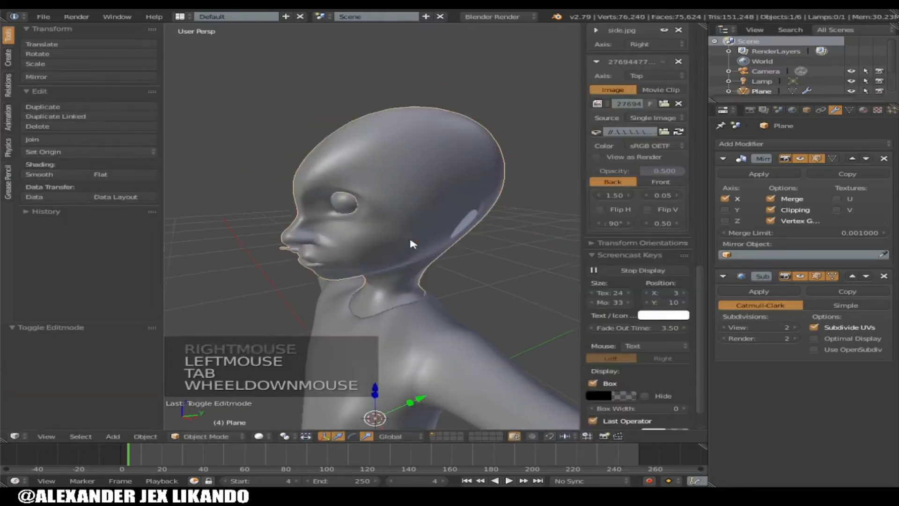
Step: Examine the head and eye area from the three-quarter and front angles, comparing perspective with orthographic projection
key("KP_4")
key("KP_4")
key("KP_4")
key("KP_4")
scroll(423, 234, "down", 3)
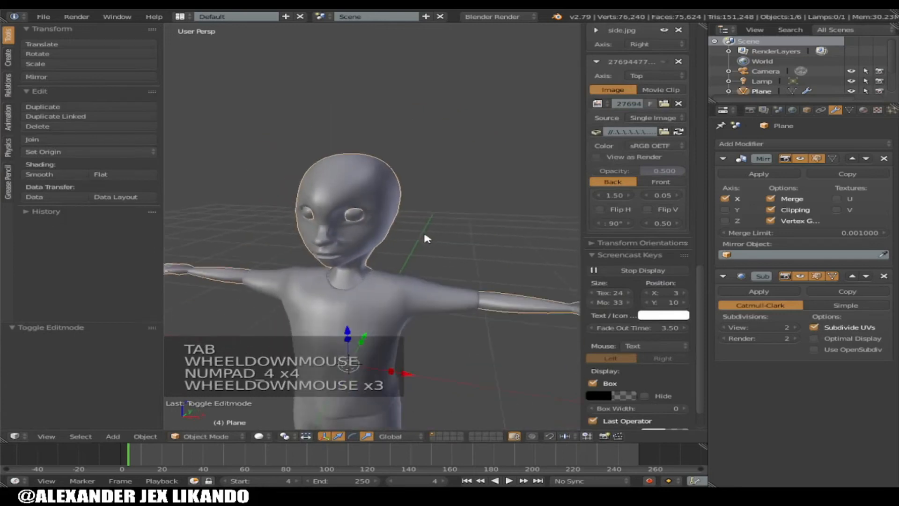
key("KP_4")
key("KP_4")
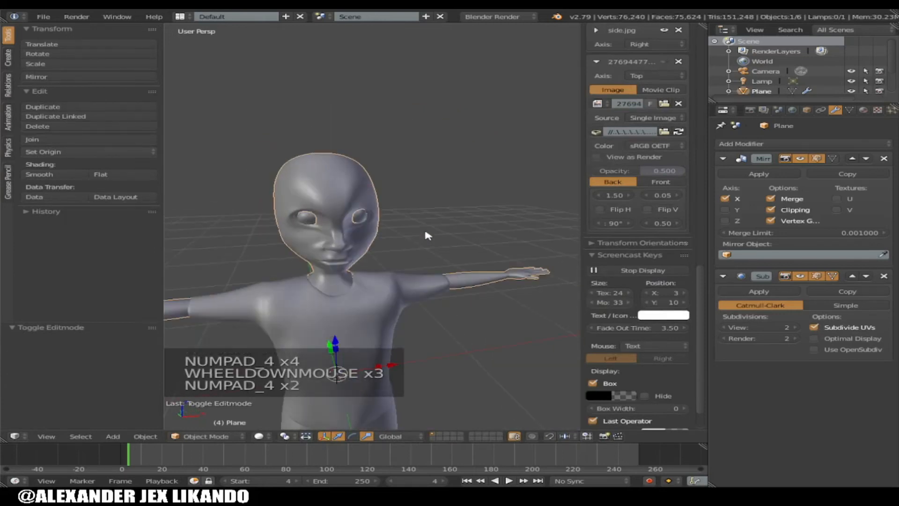
key("KP_2")
scroll(427, 235, "down", 1)
key("KP_5")
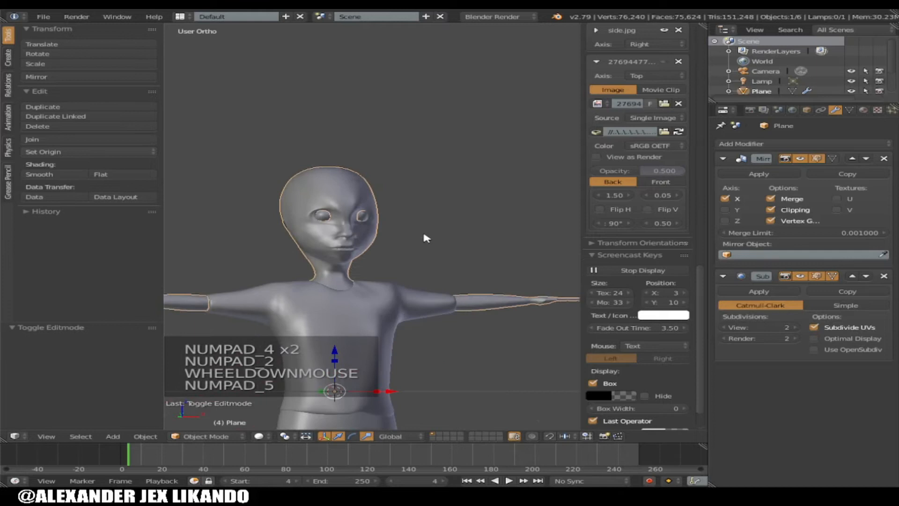
key("KP_5")
scroll(426, 238, "down", 1)
key("KP_4")
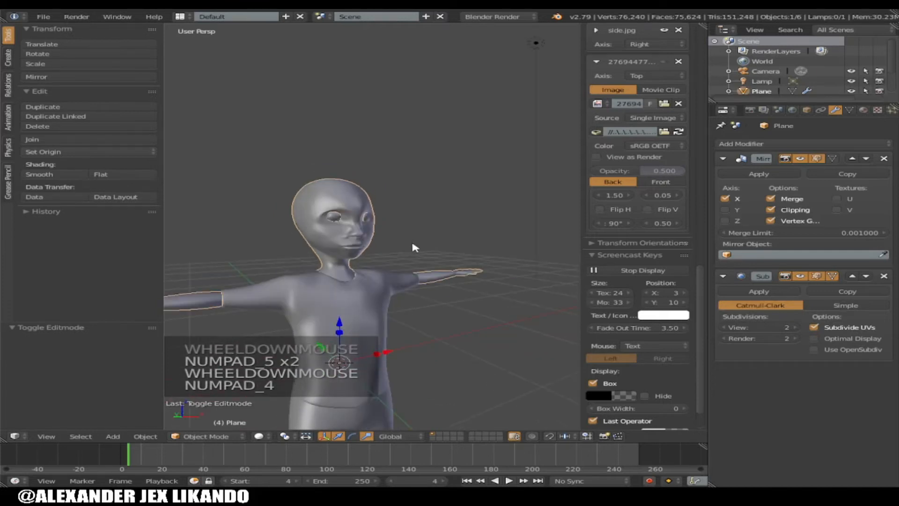
key("KP_6")
key("KP_6")
key("KP_6")
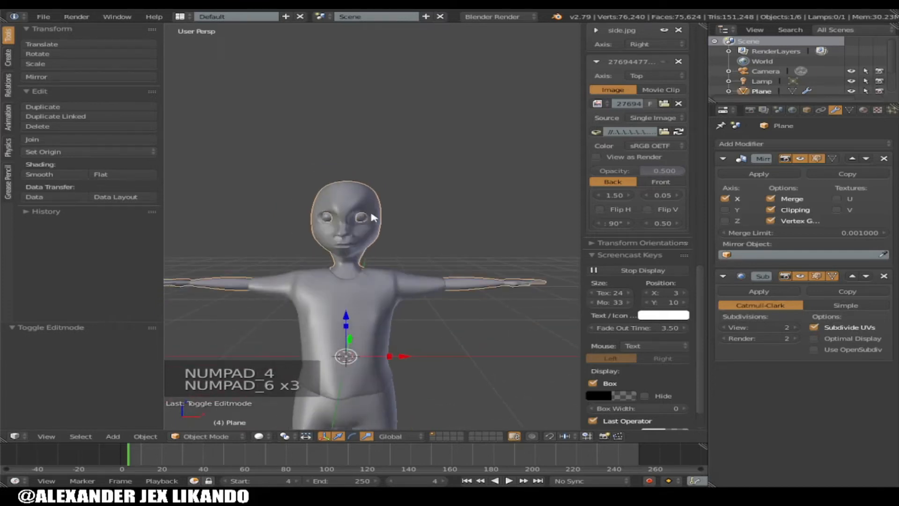
Step: Select the two cheek vertices directly below the lower eyelid and move them slightly back along Y
scroll(373, 204, "up", 7)
key("Tab")
scroll(371, 205, "up", 3)
right_click(339, 214)
right_click(242, 219, "shift")
key("KP_6")
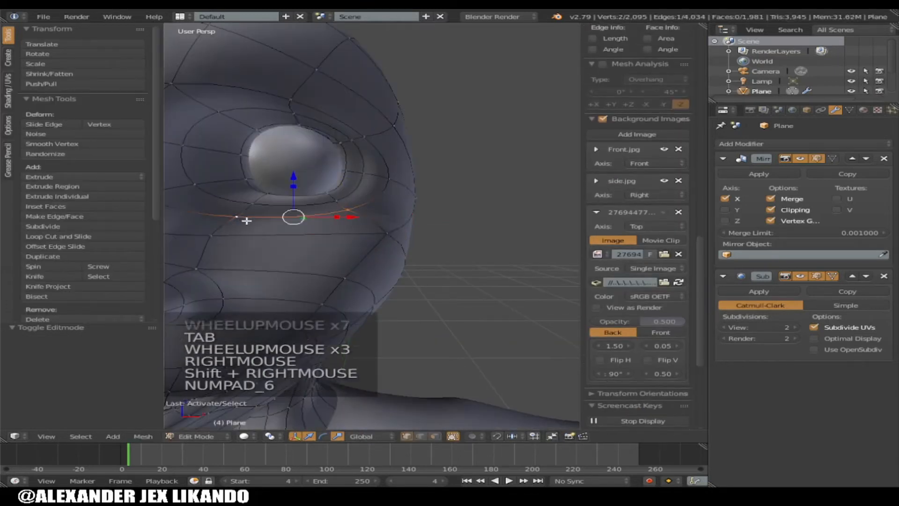
key("KP_6")
key("KP_6")
key("KP_6")
key("KP_6")
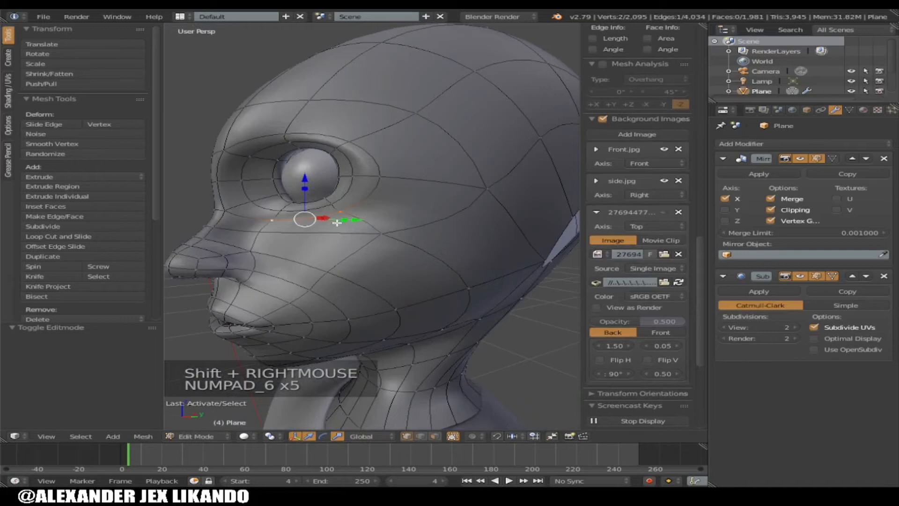
left_click_drag(346, 219, 350, 219)
Step: Move the cheek vertex between the inner eye corner and the nose slightly back along Y and leave mesh editing
right_click(258, 231)
left_click_drag(296, 230, 305, 230)
key("Tab")
scroll(311, 233, "down", 2)
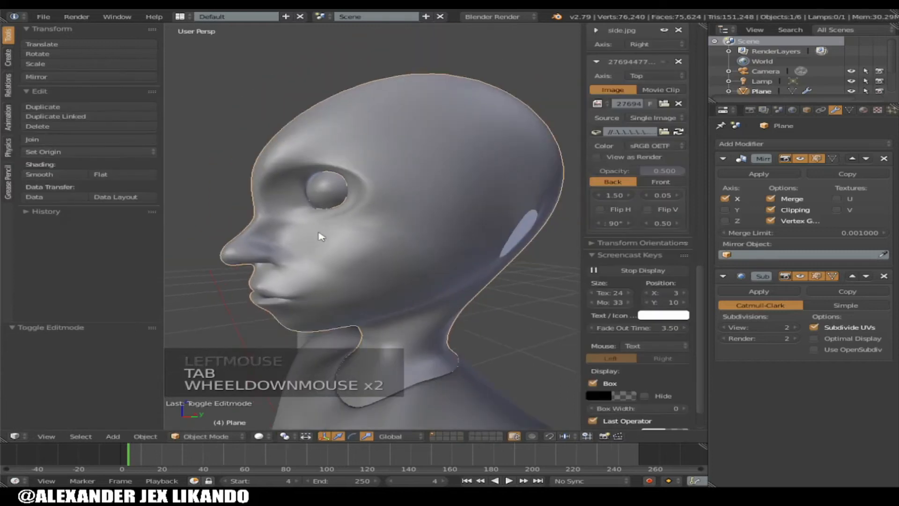
Step: Reposition the vertices at the eye socket's outer corner and lower rim, shifting the last one about -0.003 along Y
key("KP_4")
key("KP_4")
key("KP_4")
scroll(367, 234, "down", 2)
key("KP_4")
key("KP_4")
scroll(372, 214, "up", 4)
key("Tab")
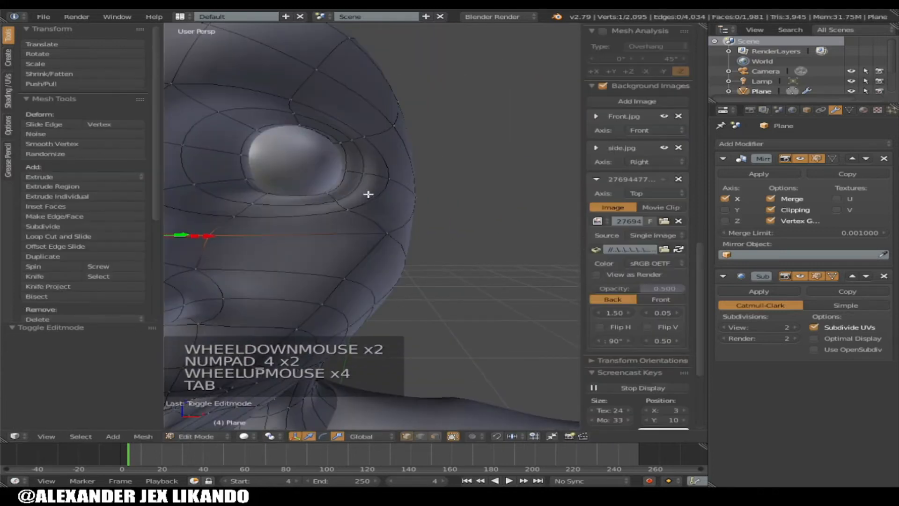
key("Tab")
key("Tab")
right_click(358, 177)
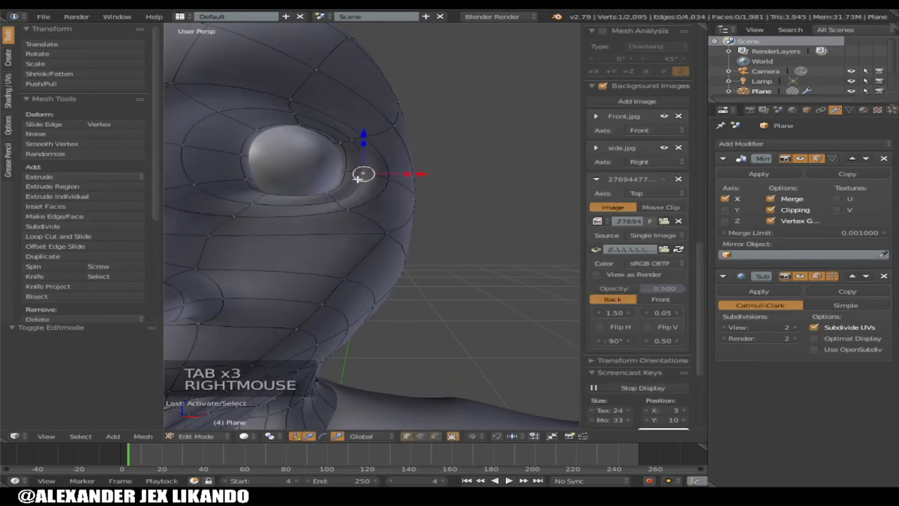
right_click(338, 200, "shift")
key("KP_6")
left_click_drag(397, 192, 302, 212)
right_click(319, 197)
right_click(265, 210)
key("KP_8")
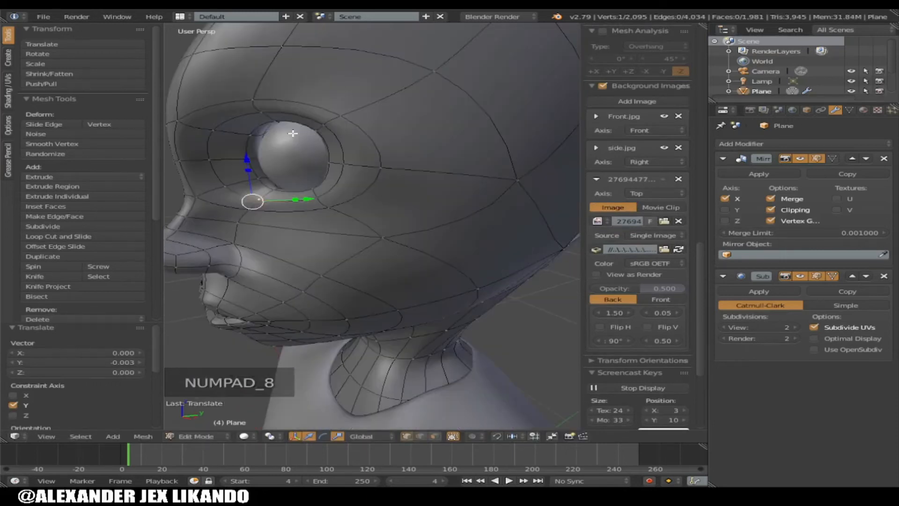
Step: Move the upper eye socket vertices and the one near the nose bridge to reshape the upper eyelid line
right_click(320, 123)
right_click(323, 123)
right_click(265, 114, "shift")
left_click_drag(354, 115, 312, 93)
left_click_drag(280, 61, 271, 74)
right_click(210, 130)
left_click_drag(197, 79, 196, 79)
Step: Examine the smoothed eye area of the head in Object Mode from the front, three-quarter and side
key("Tab")
scroll(397, 195, "down", 3)
key("KP_4")
scroll(406, 187, "down", 2)
key("KP_4")
key("KP_4")
key("KP_4")
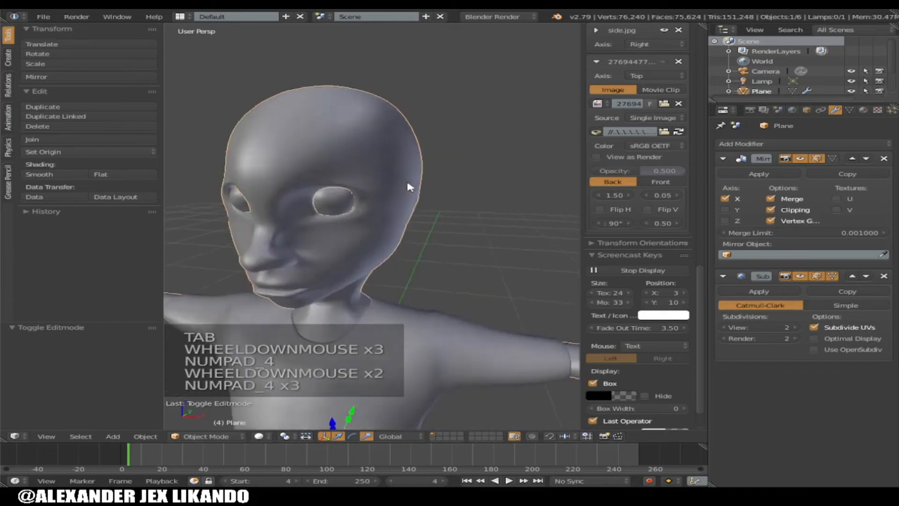
scroll(407, 185, "down", 2)
key("KP_4")
scroll(373, 217, "up", 7)
scroll(303, 171, "down", 1)
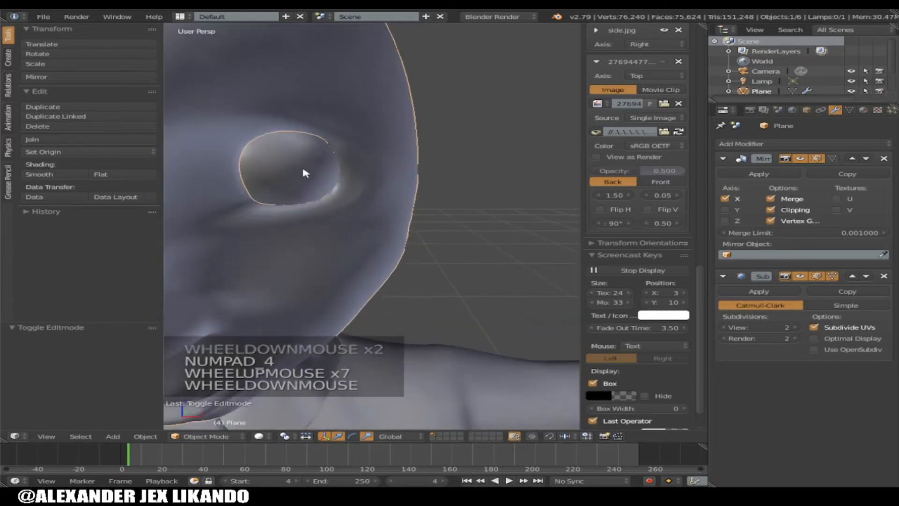
scroll(318, 185, "down", 6)
key("KP_6")
key("KP_6")
scroll(355, 192, "up", 3)
key("KP_6")
scroll(356, 192, "up", 4)
key("KP_4")
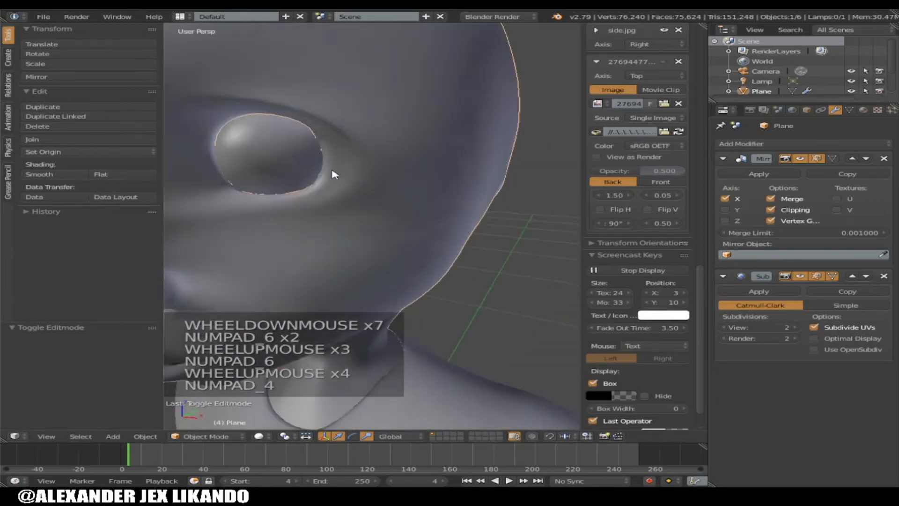
key("KP_4")
key("KP_6")
scroll(334, 171, "down", 1)
key("KP_6")
key("KP_6")
key("KP_6")
Step: Select the two vertices on the upper inner rim of the eye opening in Edit Mode and move them along Z
key("Tab")
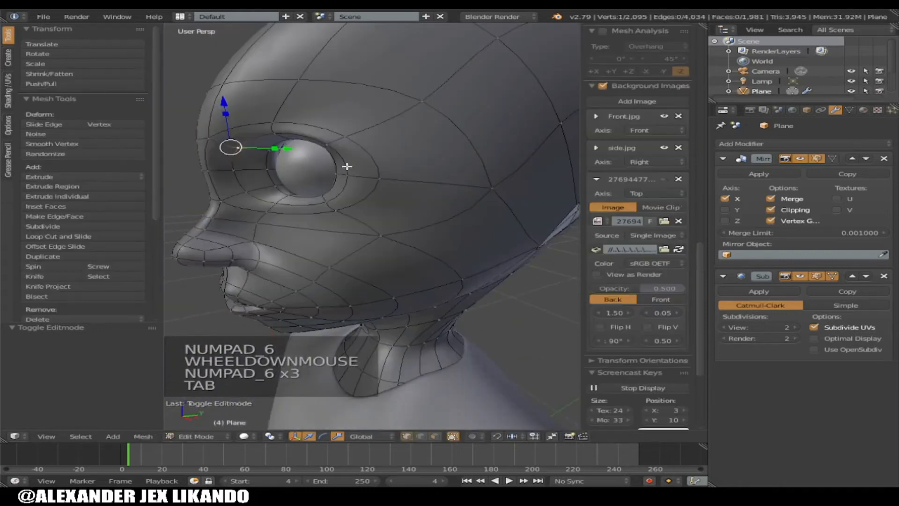
key("KP_8")
key("KP_2")
scroll(322, 136, "up", 1)
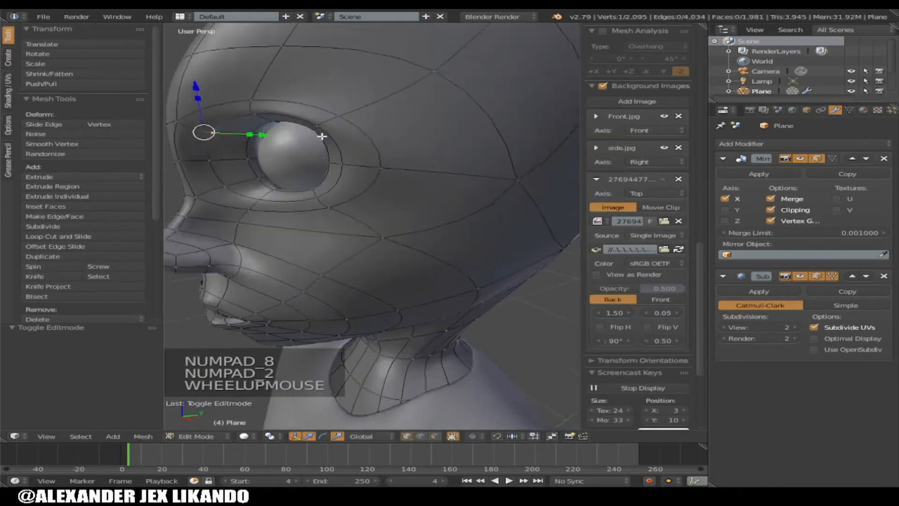
key("KP_2")
right_click(287, 135)
right_click(321, 138, "shift")
left_click(296, 94)
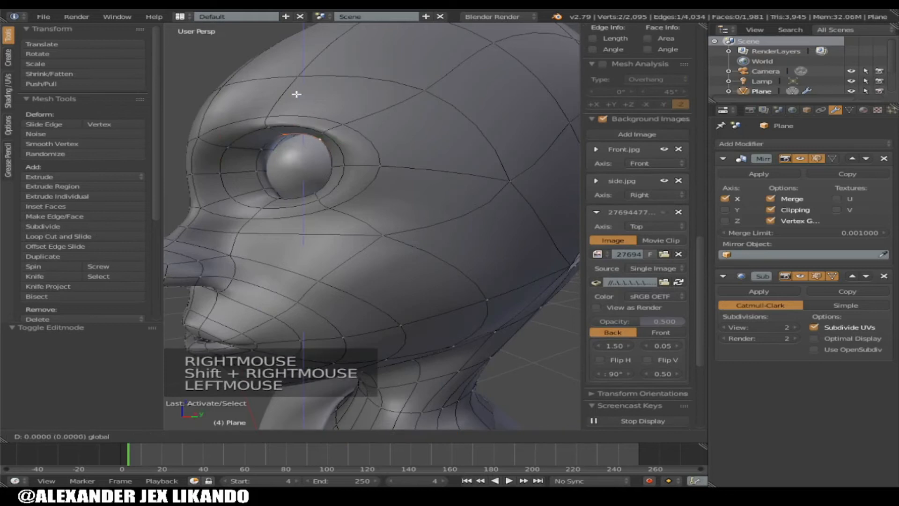
left_click_drag(296, 100, 295, 102)
Step: Move the eye opening's rim vertex nearest the nose along Y to fit the eyeball
left_click_drag(279, 147, 261, 170)
right_click(262, 149)
right_click(257, 169)
right_click(262, 148)
left_click(326, 156)
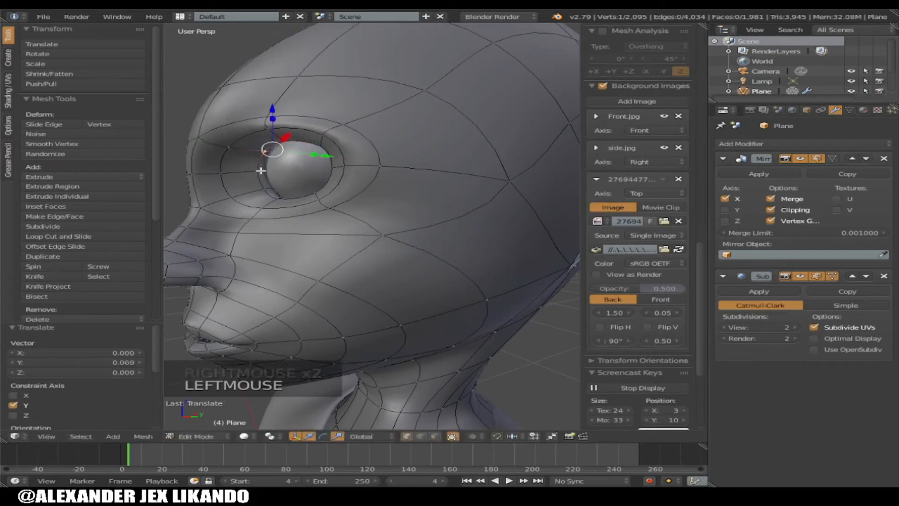
Step: Move the lower nose-side rim vertices of the eye opening along Z to shape the inner eye corner
right_click(280, 172)
left_click_drag(321, 179, 272, 188)
right_click(271, 188)
left_click_drag(331, 191, 267, 143)
right_click(273, 191)
right_click(276, 196)
left_click(276, 179)
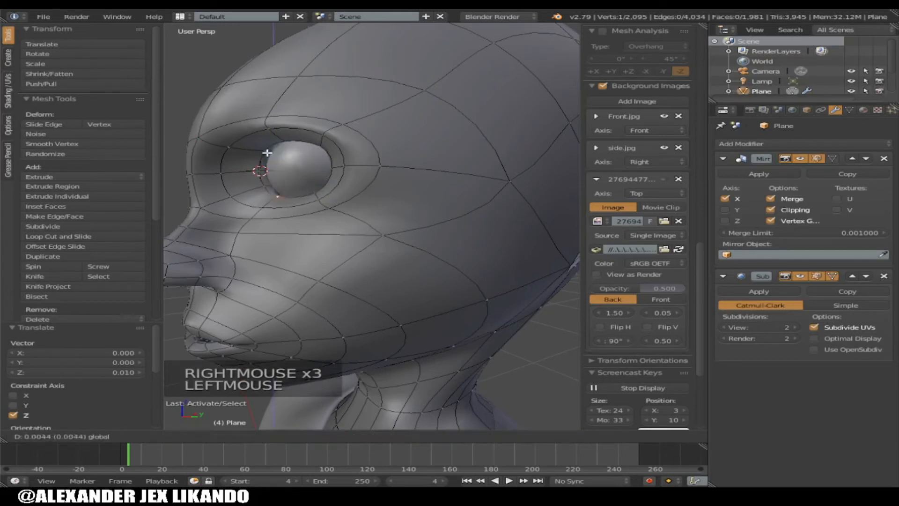
Step: Examine the reshaped inner eye corner in Object Mode from the front and three-quarter views
scroll(328, 215, "down", 1)
key("Tab")
key("KP_4")
key("KP_4")
key("KP_4")
scroll(382, 209, "down", 5)
key("KP_4")
key("KP_4")
key("KP_4")
key("KP_4")
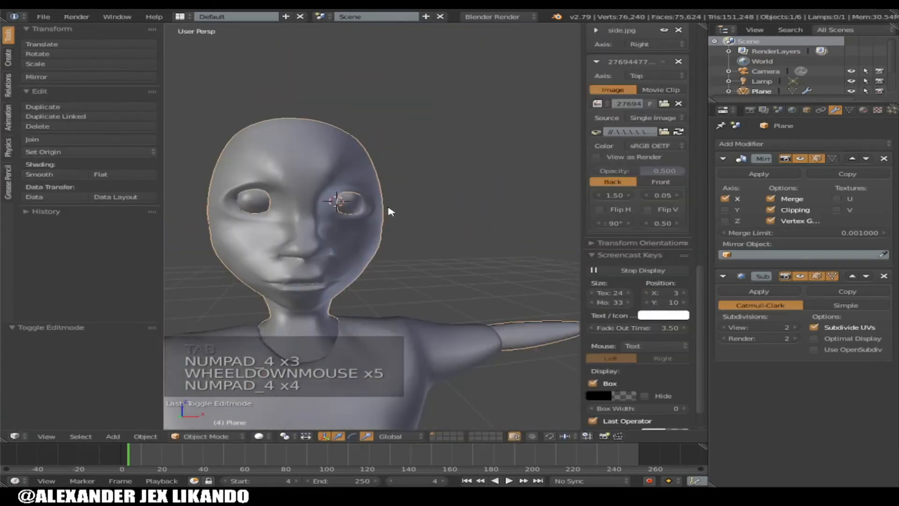
scroll(391, 210, "up", 1)
key("KP_4")
key("KP_6")
key("KP_6")
key("KP_6")
key("KP_6")
key("KP_6")
key("KP_6")
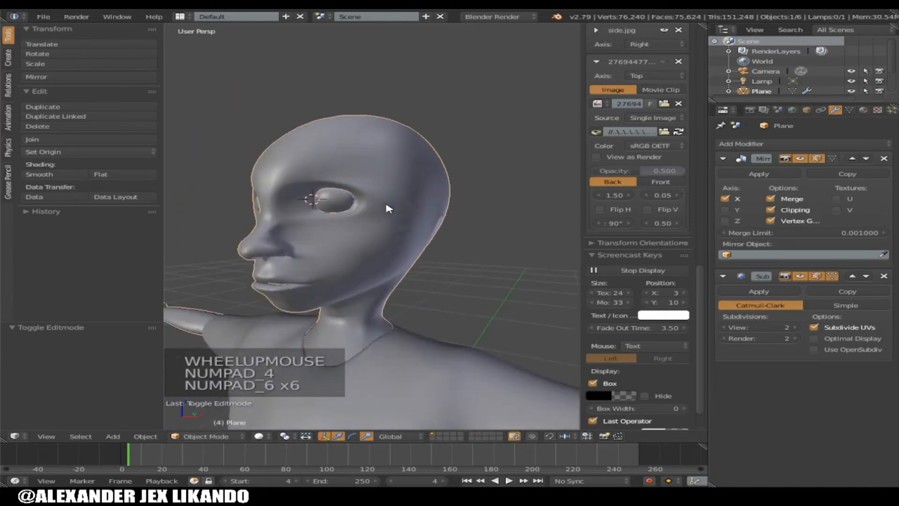
key("KP_6")
key("KP_6")
scroll(388, 207, "up", 2)
Step: Move the vertices around the eye's outer corner in Edit Mode, shifting the last one about -0.006 along Y
key("Tab")
right_click(380, 194)
right_click(384, 193)
key("KP_8")
key("KP_8")
key("KP_8")
key("KP_8")
left_click_drag(412, 188, 440, 199)
right_click(412, 188)
right_click(472, 211)
left_click_drag(516, 242, 495, 228)
right_click(372, 177)
left_click(398, 167)
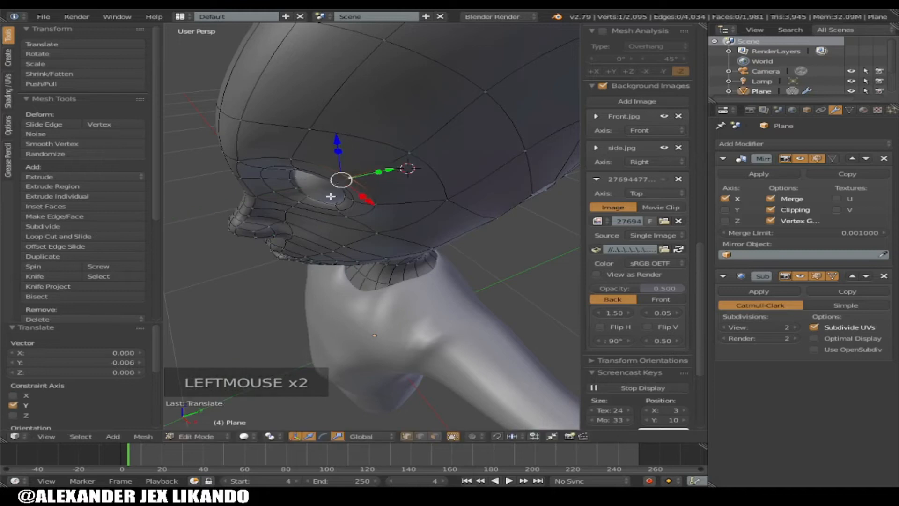
Step: Examine the whole head in Object Mode from above, three-quarter and low front angles
key("Tab")
key("KP_8")
key("KP_8")
key("KP_8")
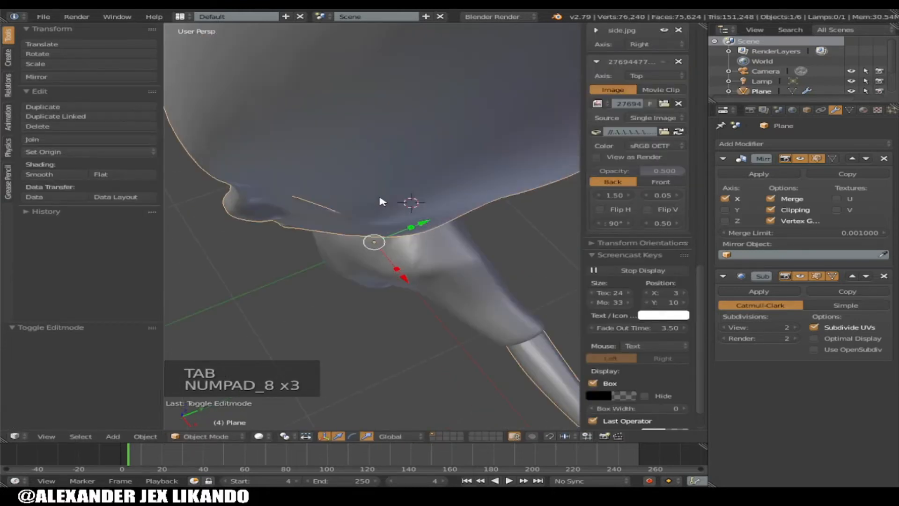
key("KP_2")
key("KP_2")
key("KP_2")
key("KP_2")
key("KP_2")
key("KP_2")
key("KP_4")
key("KP_4")
key("KP_4")
key("KP_4")
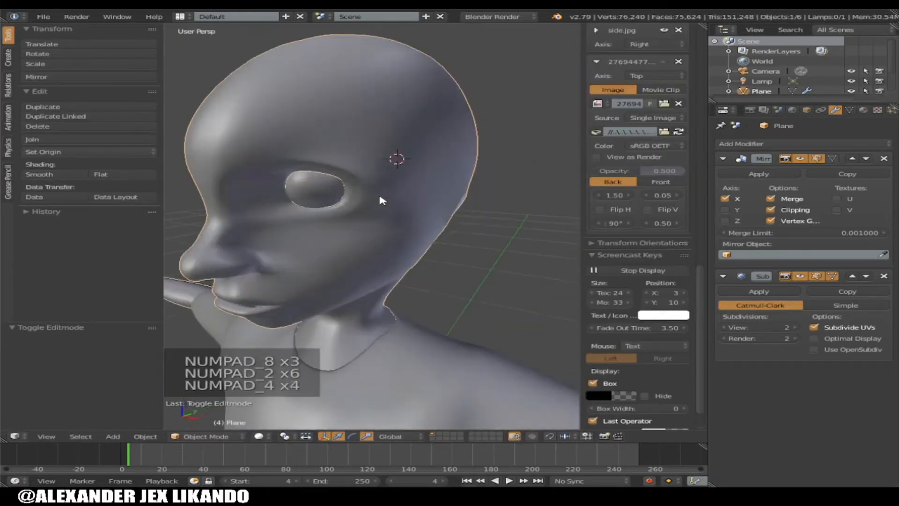
key("KP_4")
key("KP_4")
scroll(383, 200, "down", 4)
key("KP_4")
scroll(382, 200, "down", 2)
key("KP_2")
key("KP_2")
key("KP_2")
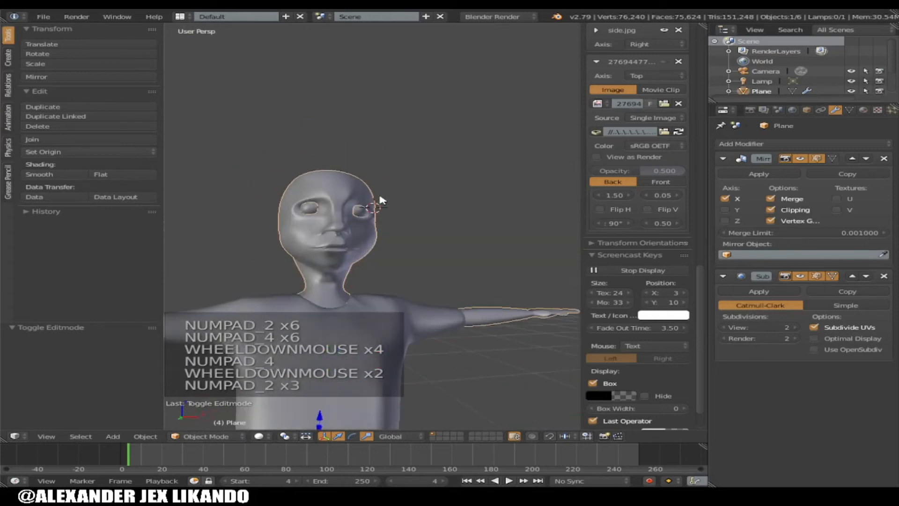
scroll(366, 219, "up", 2)
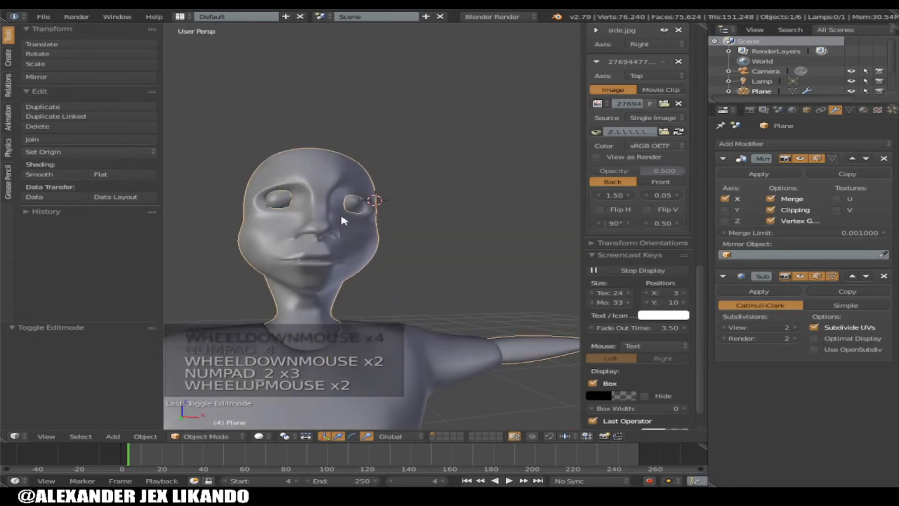
scroll(290, 221, "up", 1)
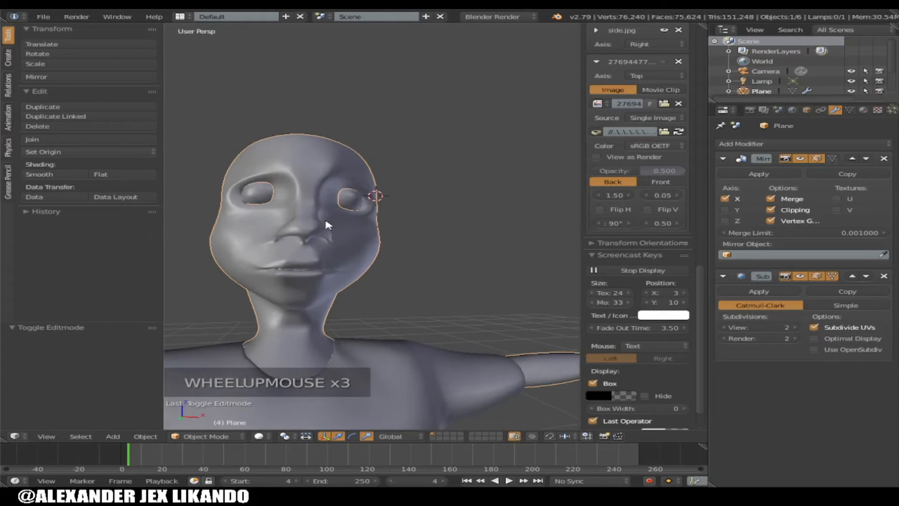
Step: Examine the face and eye area from the front, then from the side
key("KP_5")
key("KP_5")
key("KP_8")
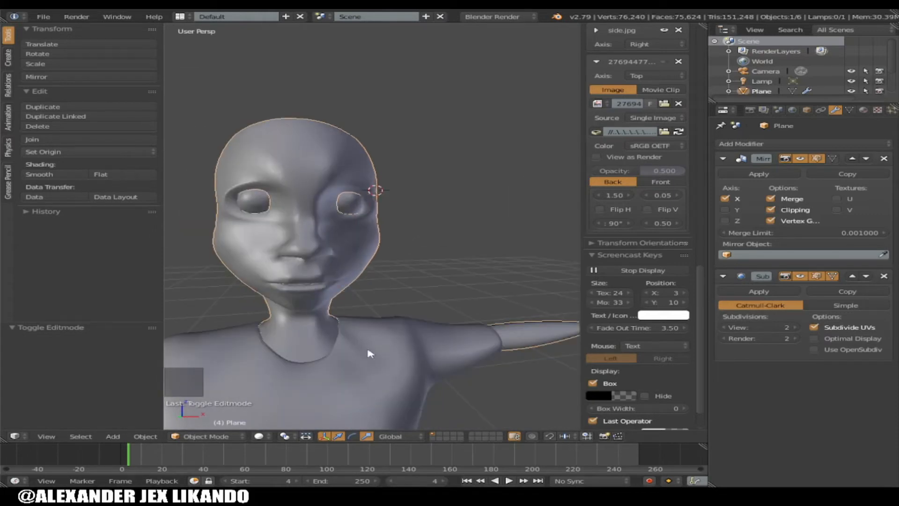
key("KP_6")
key("KP_6")
key("KP_6")
key("KP_6")
scroll(387, 226, "up", 3)
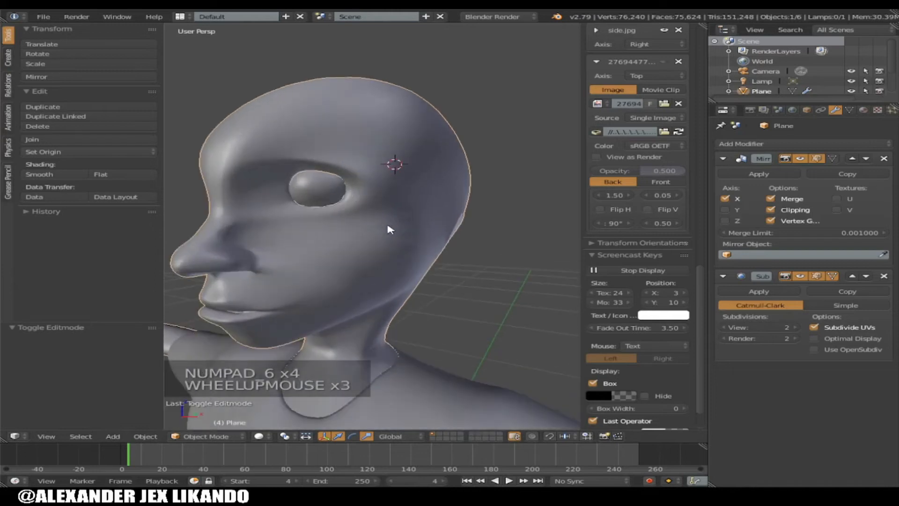
key("KP_6")
key("KP_2")
key("KP_8")
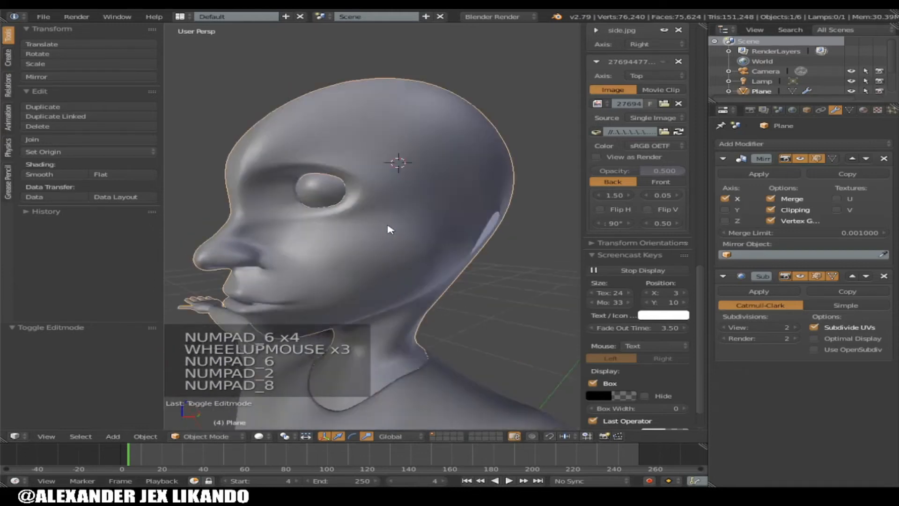
key("KP_8")
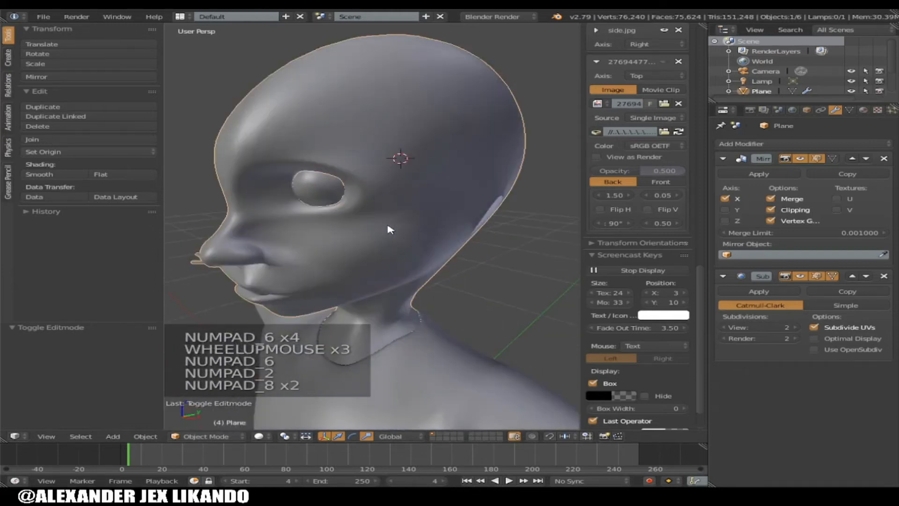
Step: Switch the head mesh to Sculpt Mode and choose the Smooth brush
left_click(235, 435)
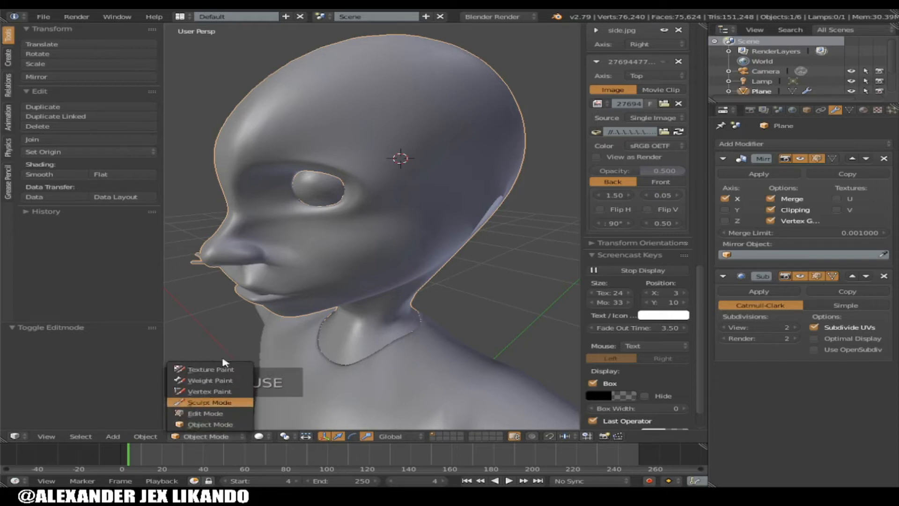
left_click(227, 402)
left_click(54, 74)
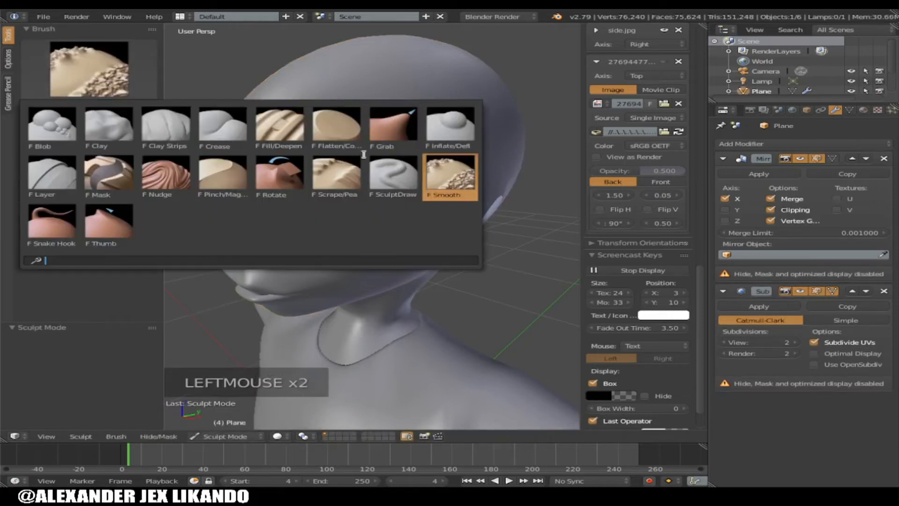
left_click(455, 189)
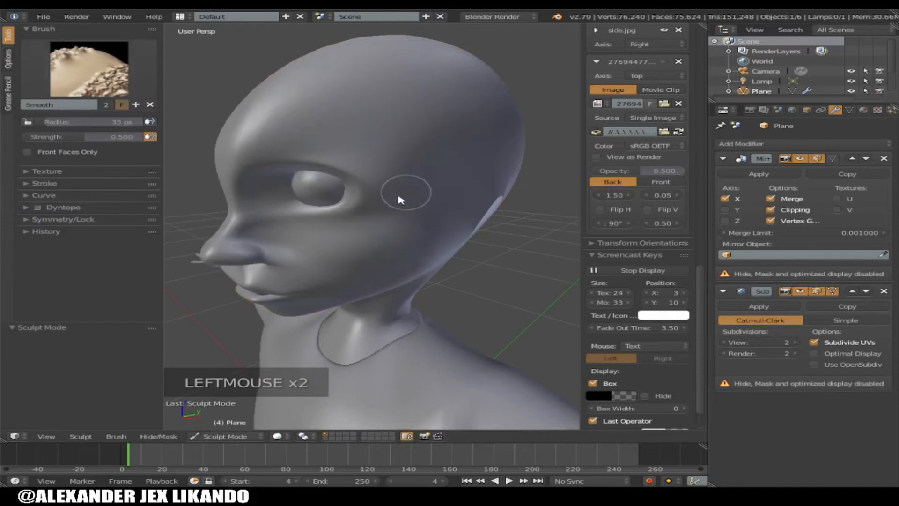
Step: Smooth the surface around the outer corner and lower edge of the eye
left_click(373, 197)
left_click(349, 218)
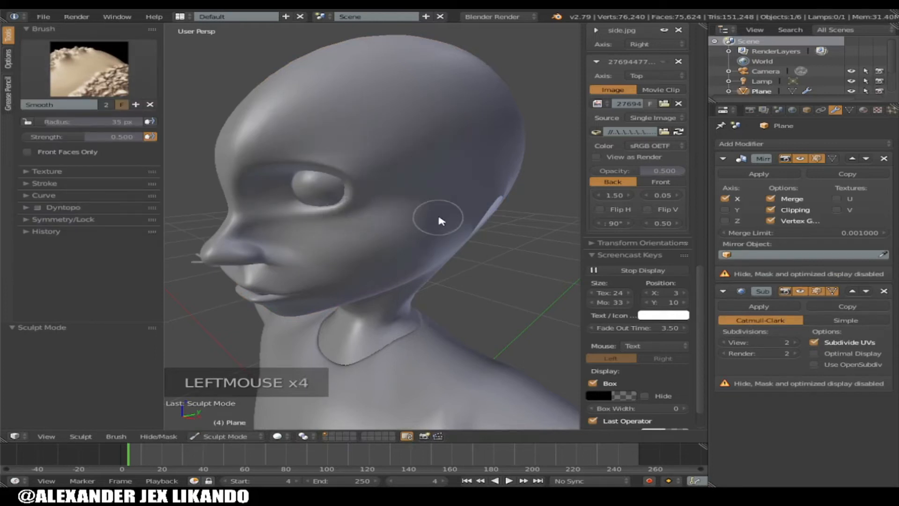
key("KP_4")
key("KP_4")
key("KP_4")
key("KP_4")
scroll(385, 233, "down", 2)
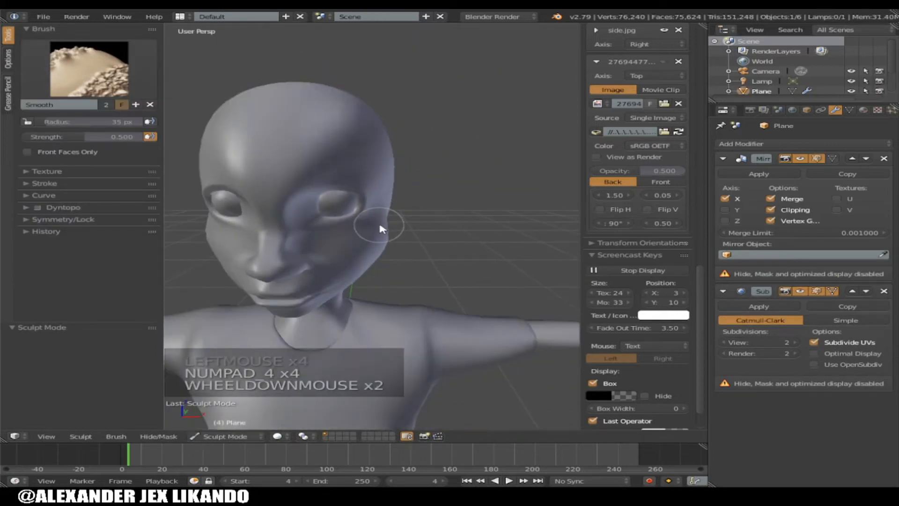
Step: Undo the smoothing strokes around the eye
key("ctrl+z")
key("ctrl+z")
key("ctrl+z")
key("ctrl+z")
key("ctrl+z")
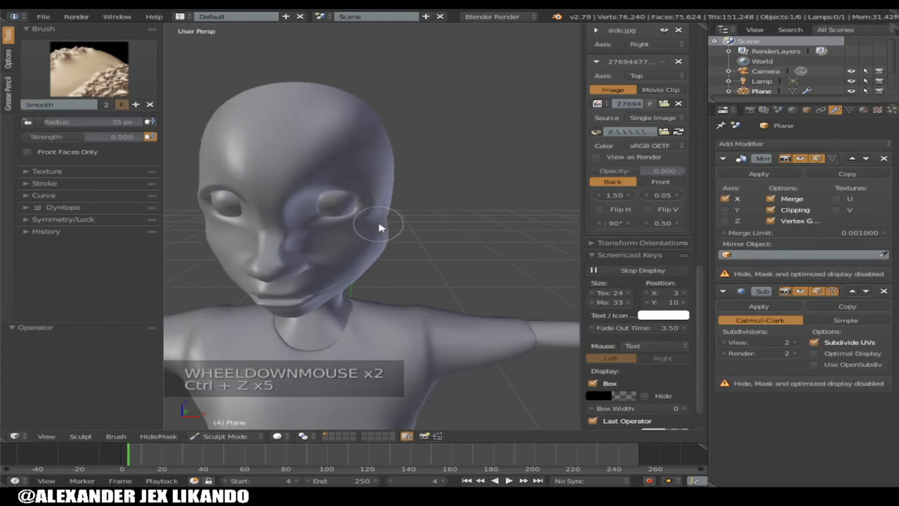
key("ctrl+z")
key("ctrl+z")
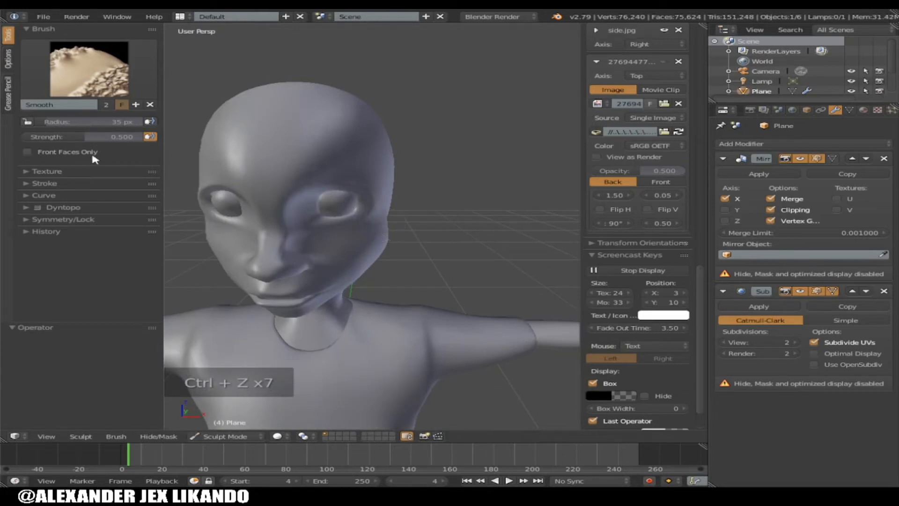
Step: Set the Smooth brush strength to 0.2
left_click(68, 135)
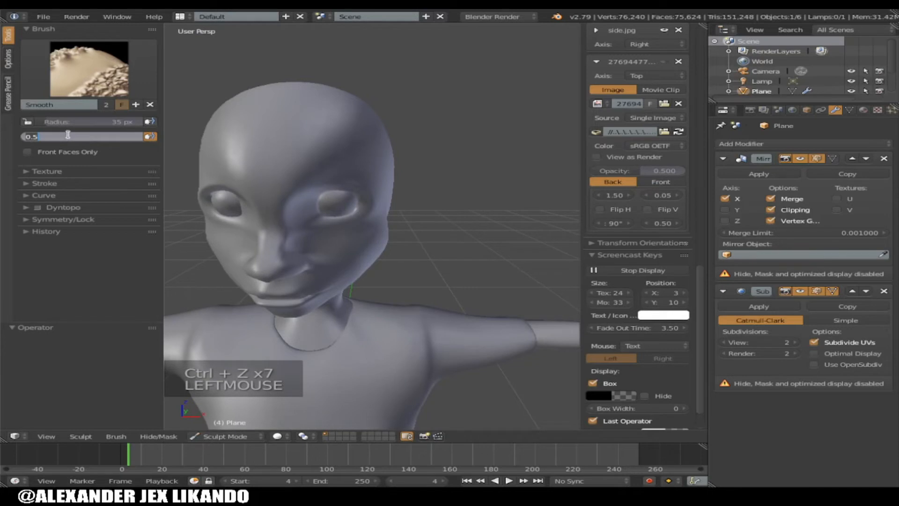
key("BackSpace")
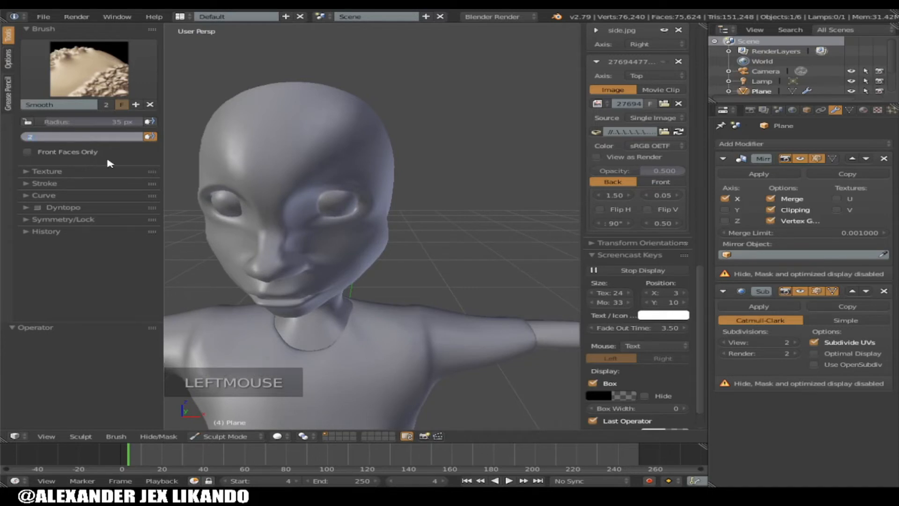
type(".2")
key("Return")
Step: Smooth the surface around the eye socket, working along the lower eyelid and the outer corner
scroll(397, 211, "up", 5)
mouse_move(370, 164)
left_mouse_down()
mouse_move(345, 195)
mouse_move(270, 222)
left_mouse_up()
mouse_move(204, 229)
left_mouse_down()
mouse_move(349, 187)
mouse_move(367, 147)
mouse_move(295, 83)
mouse_move(323, 91)
left_mouse_up()
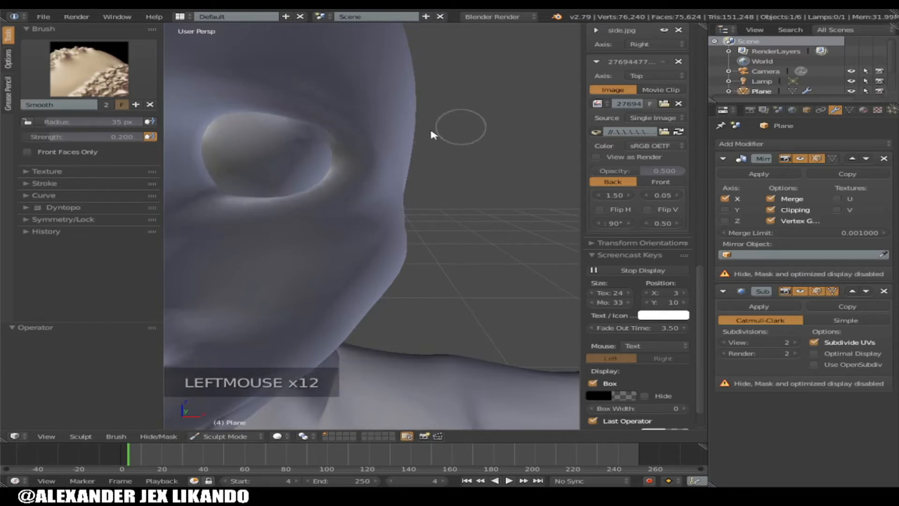
left_click_drag(283, 216, 358, 184)
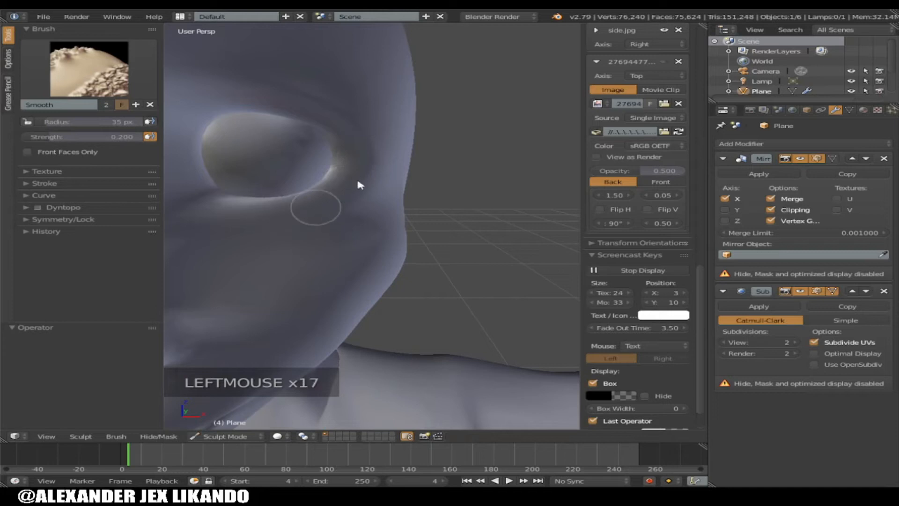
left_click(364, 144)
left_click(363, 142)
scroll(347, 179, "down", 5)
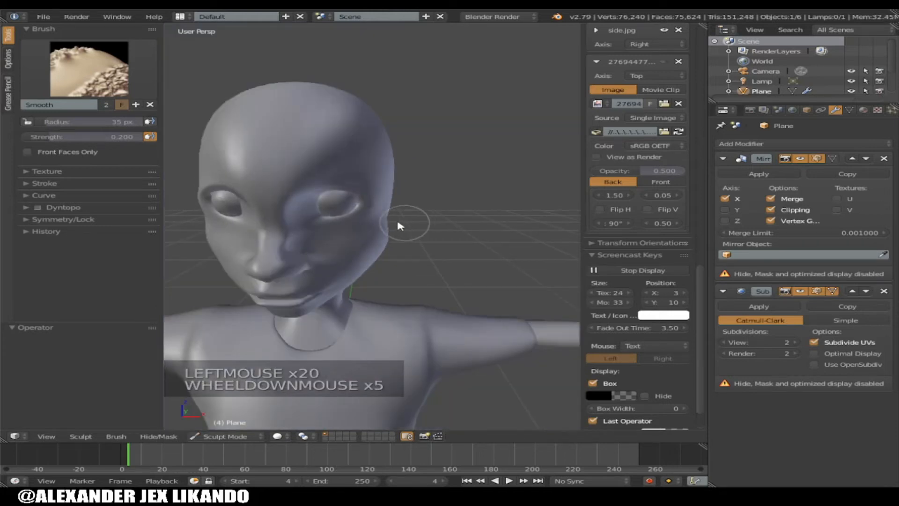
Step: Smooth the surface beside the outer corner of the eye from a side angle
key("KP_6")
key("KP_6")
key("KP_6")
key("KP_6")
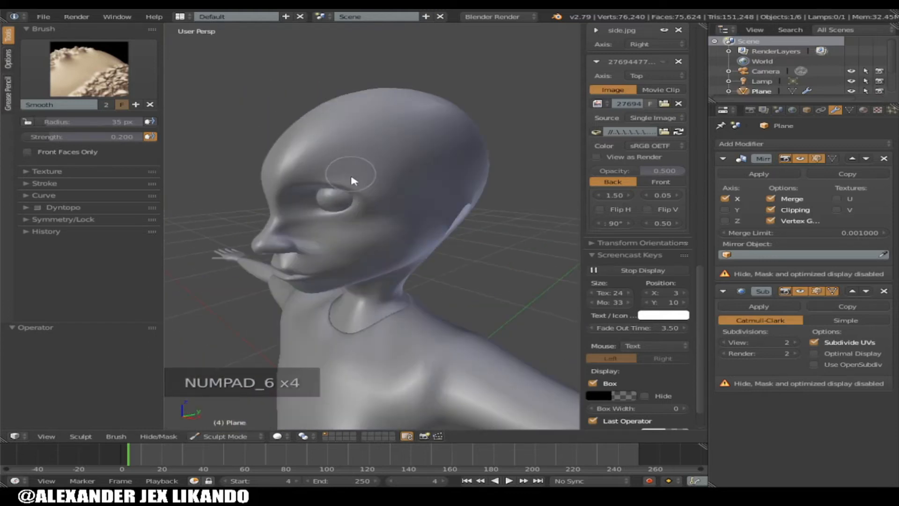
left_click(370, 197)
left_click(374, 201)
left_click(365, 197)
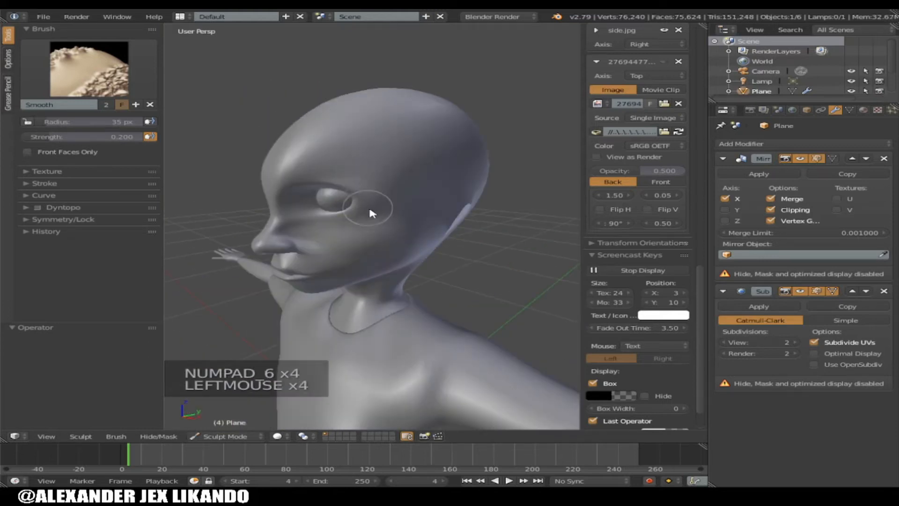
left_click(372, 205)
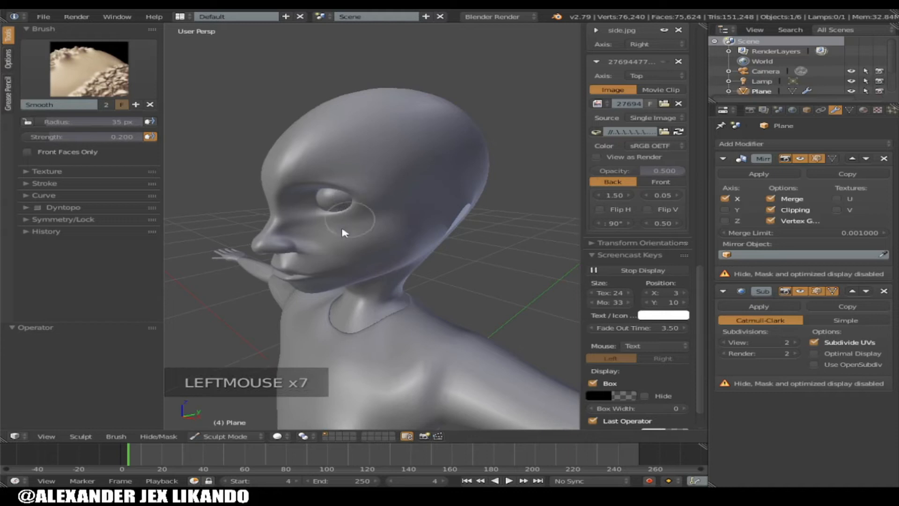
scroll(400, 200, "up", 2)
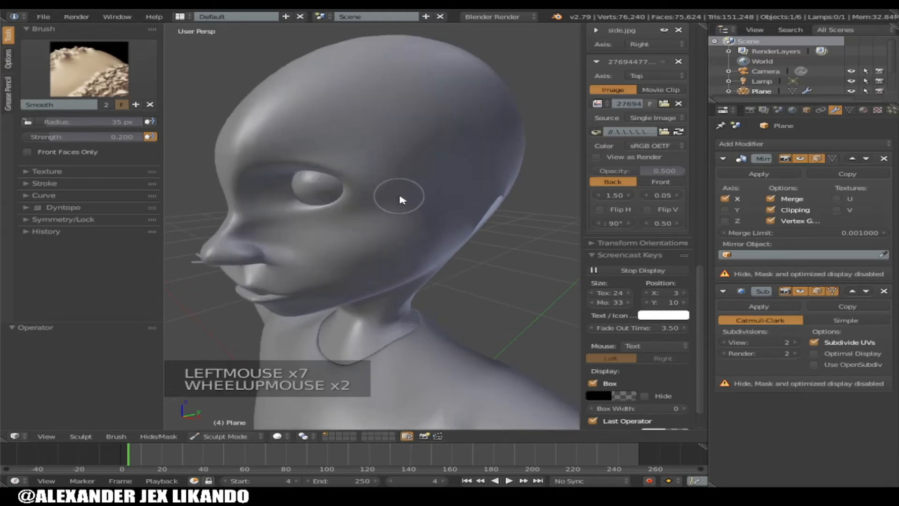
Step: Switch to Edit Mode and shift the vertex just outside the eye's outer corner outward along the X axis
key("Tab")
right_click(434, 200)
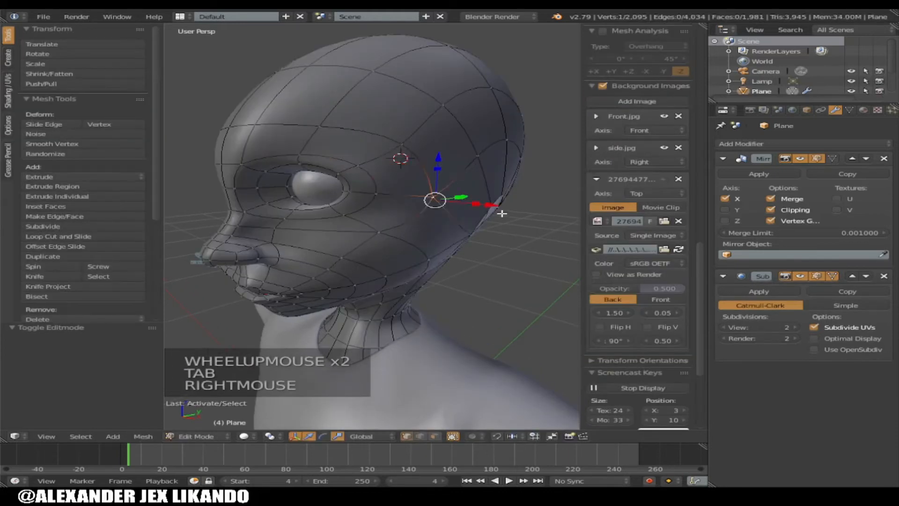
right_click(398, 200)
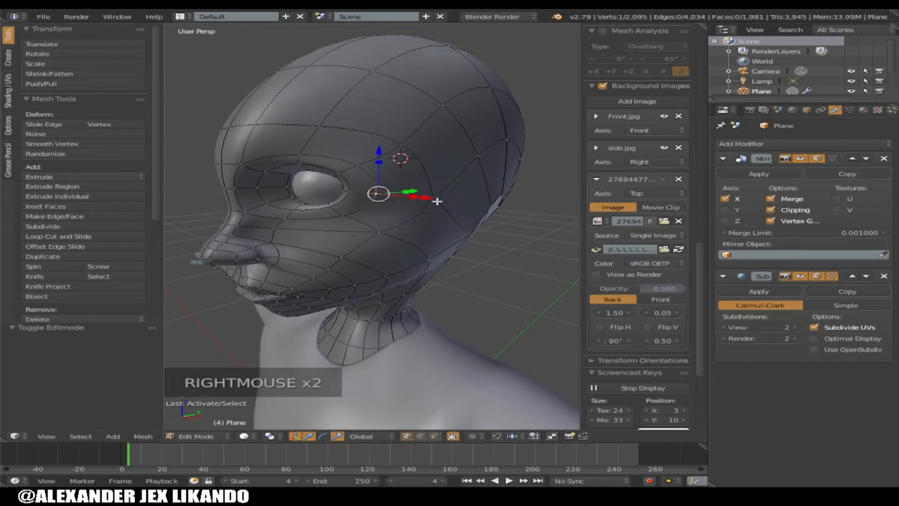
left_click_drag(423, 201, 443, 208)
Step: Move the cheek vertex below the outer eye corner inward along the X axis and compare the result in Sculpt Mode
mouse_move(362, 222)
left_mouse_down()
mouse_move(397, 230)
mouse_move(374, 231)
left_mouse_up()
right_click(349, 220)
right_click(392, 231)
left_click_drag(438, 239, 411, 235)
key("Tab")
key("Tab")
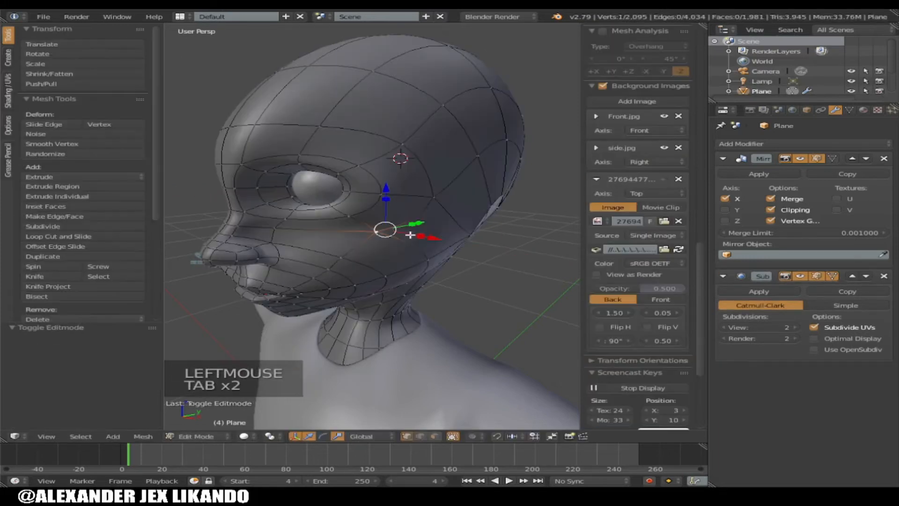
Step: Check the reshaped cheek from the front in Sculpt Mode and undo the last change
scroll(416, 233, "down", 1)
key("Tab")
key("KP_4")
key("KP_4")
key("KP_4")
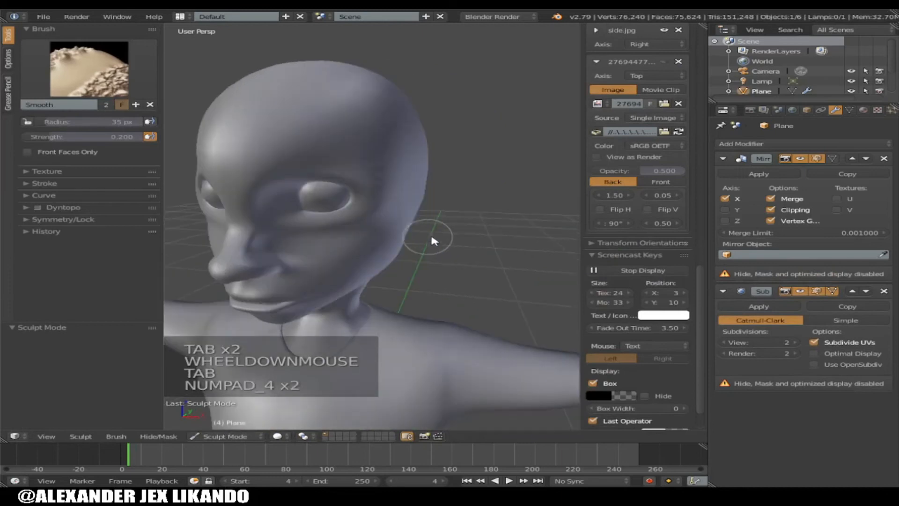
key("ctrl+z")
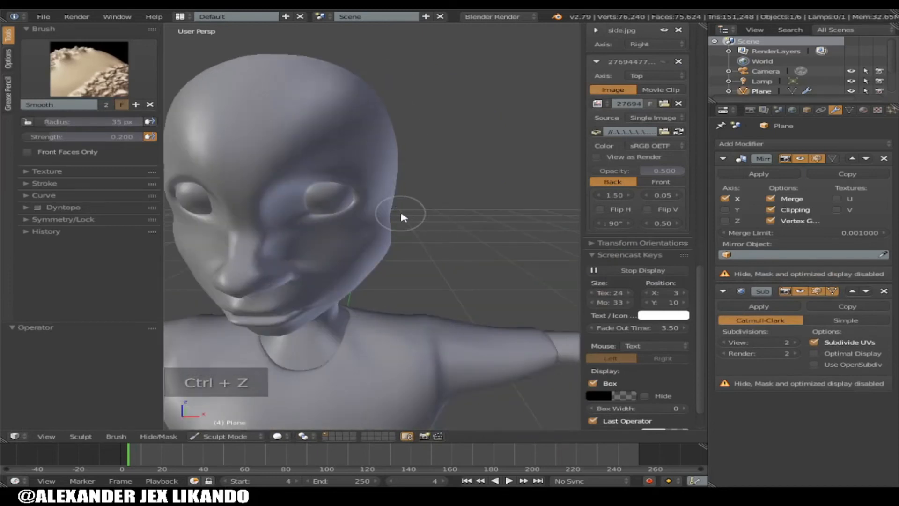
Step: Move the temple vertex beside the eye outward by 0.025 along the X axis in Edit Mode
key("Tab")
right_click(389, 201)
left_click_drag(419, 201, 461, 202)
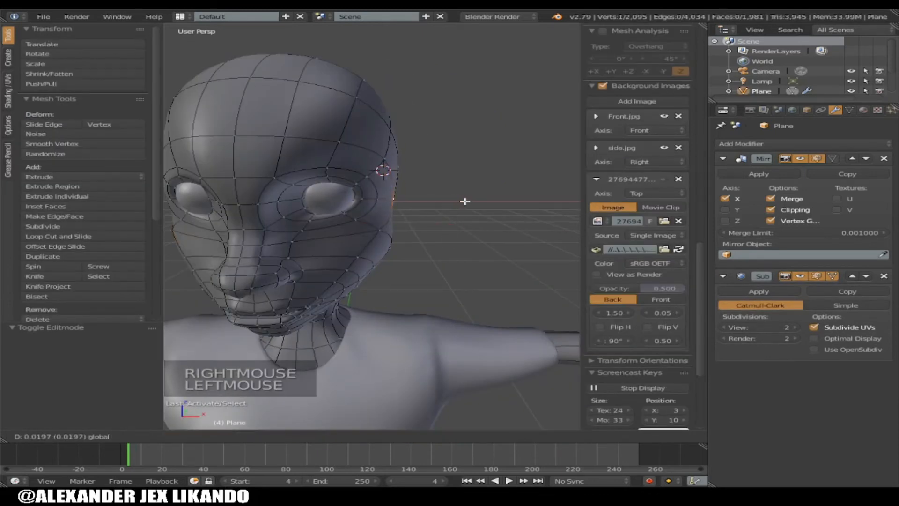
key("KP_6")
key("KP_6")
key("KP_6")
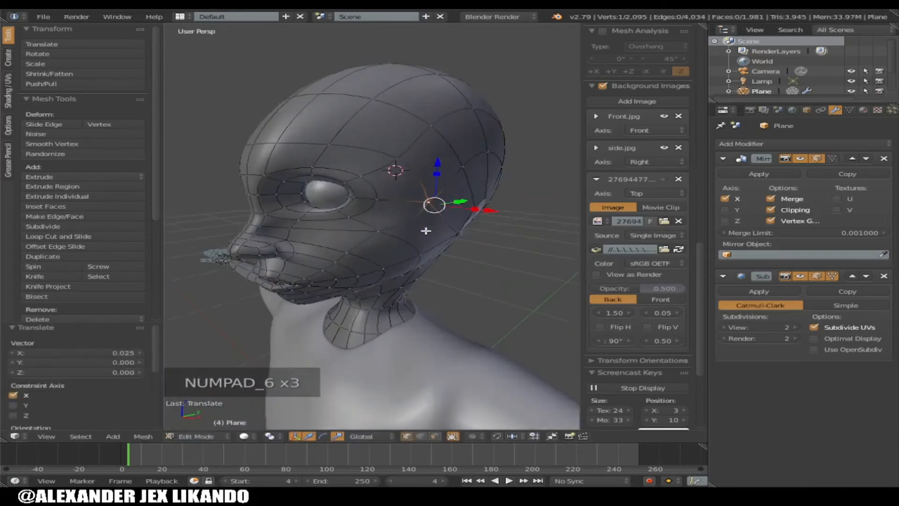
Step: Select two neighbouring vertices on the nose bridge, move them from a side view, and return to Sculpt Mode
key("KP_4")
key("KP_4")
key("KP_4")
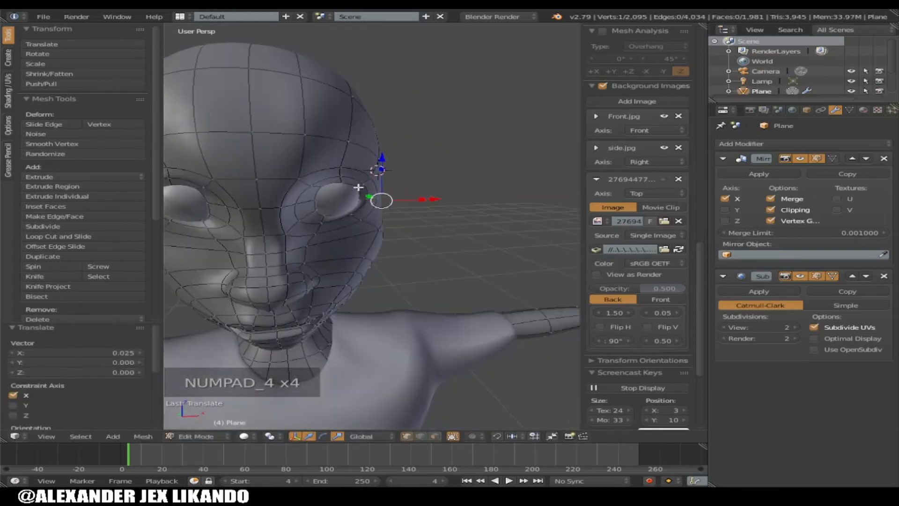
key("KP_4")
right_click(297, 241)
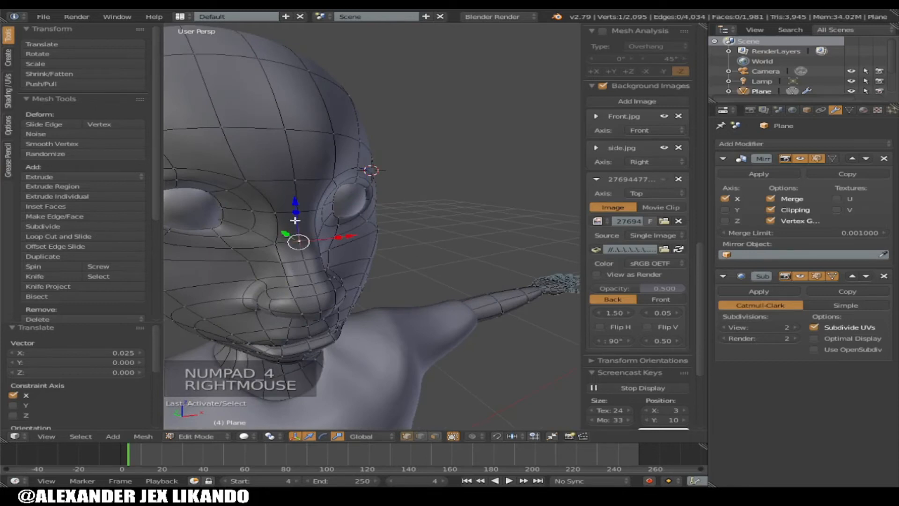
right_click(295, 218, "shift")
key("KP_4")
key("KP_4")
key("KP_4")
left_click_drag(350, 223, 400, 227)
key("Tab")
scroll(401, 247, "down", 2)
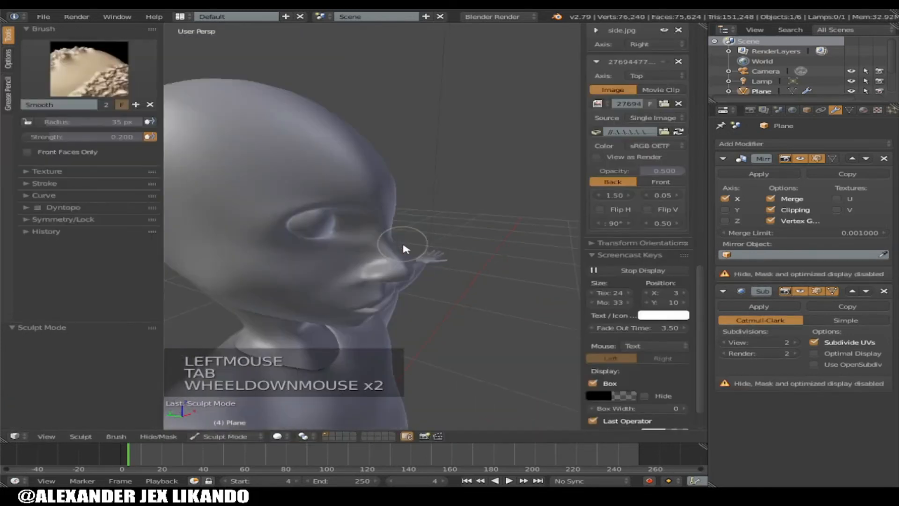
Step: Examine the head in profile, then the whole body from the front and from below
key("KP_4")
key("KP_5")
key("KP_5")
key("KP_5")
key("KP_5")
key("KP_6")
key("KP_6")
key("KP_6")
key("KP_6")
key("KP_6")
key("KP_6")
key("KP_6")
key("KP_6")
key("KP_6")
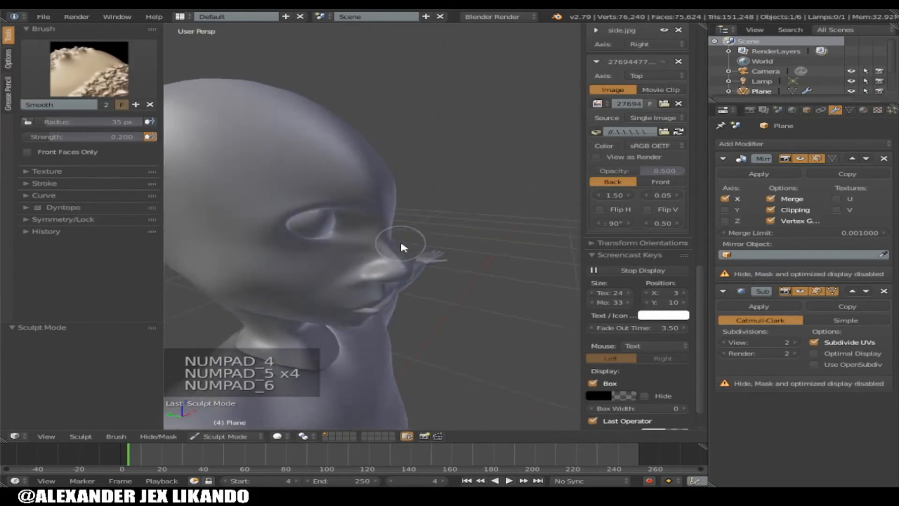
key("KP_4")
key("KP_2")
key("KP_2")
scroll(408, 243, "down", 3)
key("KP_4")
key("KP_4")
key("KP_4")
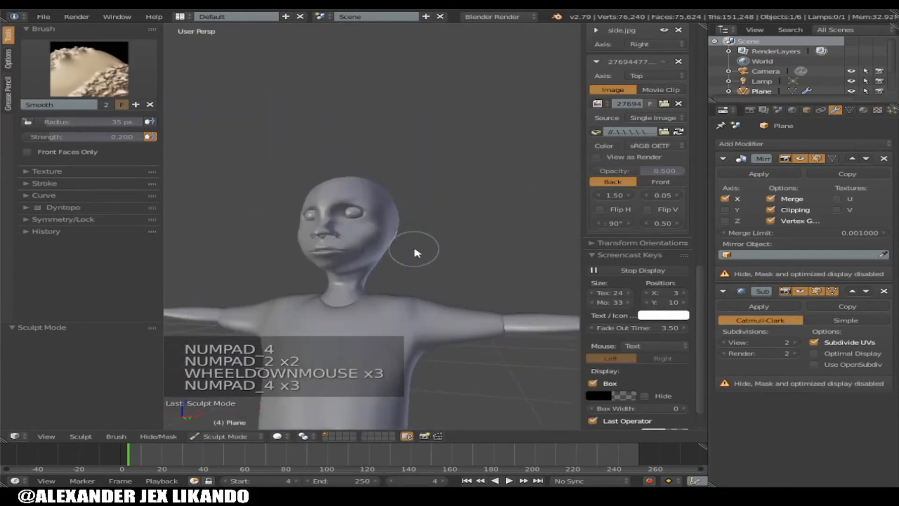
key("KP_4")
scroll(414, 245, "down", 1)
key("KP_8")
key("KP_8")
scroll(416, 240, "down", 2)
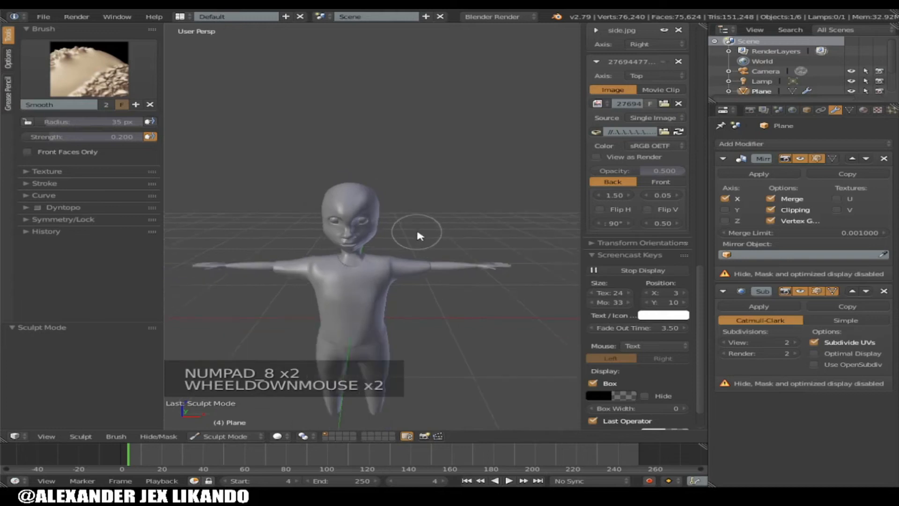
key("KP_2")
scroll(417, 233, "up", 1)
key("KP_4")
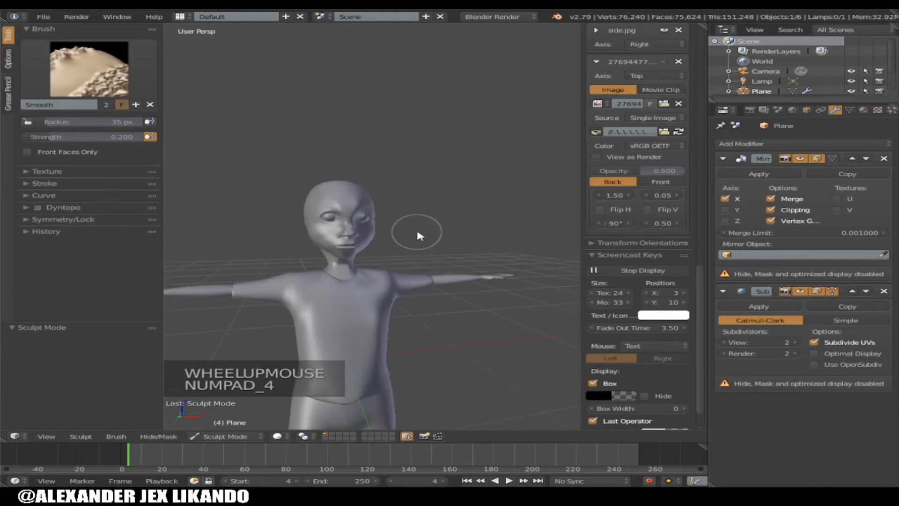
Step: Smooth the area between the nose bridge and the inner corner of the eye
scroll(355, 269, "up", 4)
mouse_move(309, 212)
left_mouse_down()
mouse_move(330, 225)
mouse_move(286, 209)
left_mouse_up()
scroll(330, 224, "up", 3)
key("KP_6")
key("KP_6")
key("KP_6")
key("KP_6")
left_click_drag(286, 210, 287, 205)
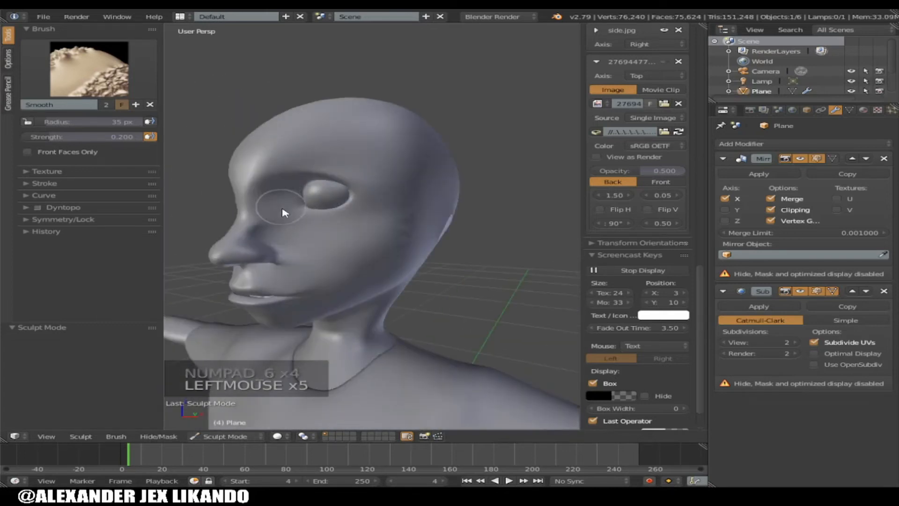
left_click(283, 213)
Step: Reposition a vertex on the eye socket's rim in Edit Mode
key("KP_4")
key("KP_4")
key("KP_4")
key("KP_4")
key("KP_4")
key("Tab")
right_click(328, 201)
key("KP_6")
mouse_move(360, 202)
left_mouse_down()
mouse_move(354, 185)
mouse_move(344, 189)
mouse_move(361, 185)
mouse_move(351, 184)
left_mouse_up()
right_click(355, 201)
scroll(294, 199, "down", 2)
scroll(294, 199, "up", 3)
Step: Shift the vertex at the inner edge of the eyelid slightly inward along the X axis
right_click(294, 188)
right_click(361, 185)
key("Tab")
scroll(349, 213, "down", 3)
scroll(344, 212, "up", 6)
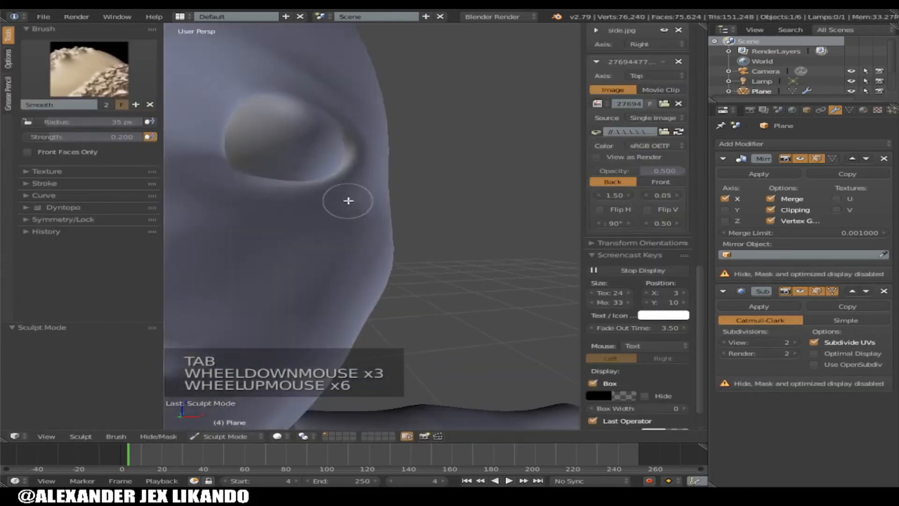
key("Tab")
left_click_drag(289, 129, 281, 129)
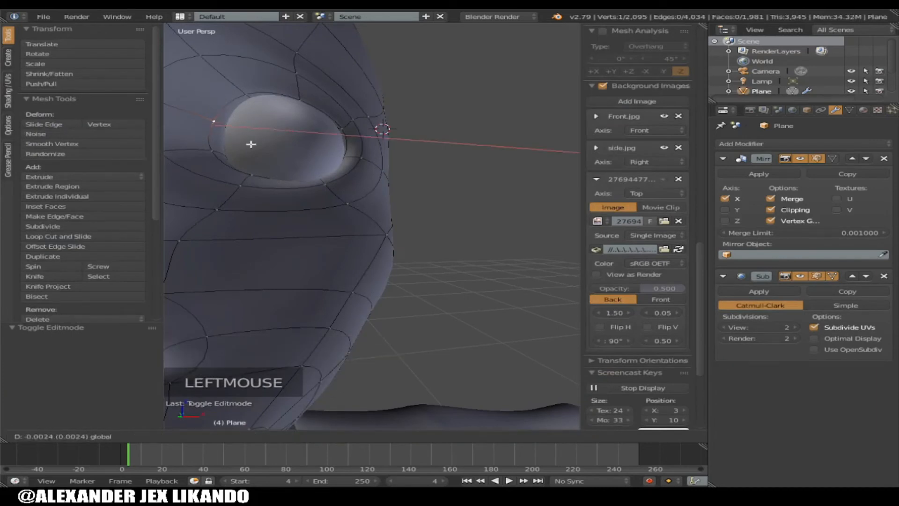
Step: Adjust the vertices along the upper eyelid rim, including a 0.002 move along Z, and select the outer lower-lid vertex
right_click(245, 94)
left_click_drag(313, 99, 381, 124)
right_click(311, 103)
left_click_drag(303, 63, 331, 176)
right_click(327, 185)
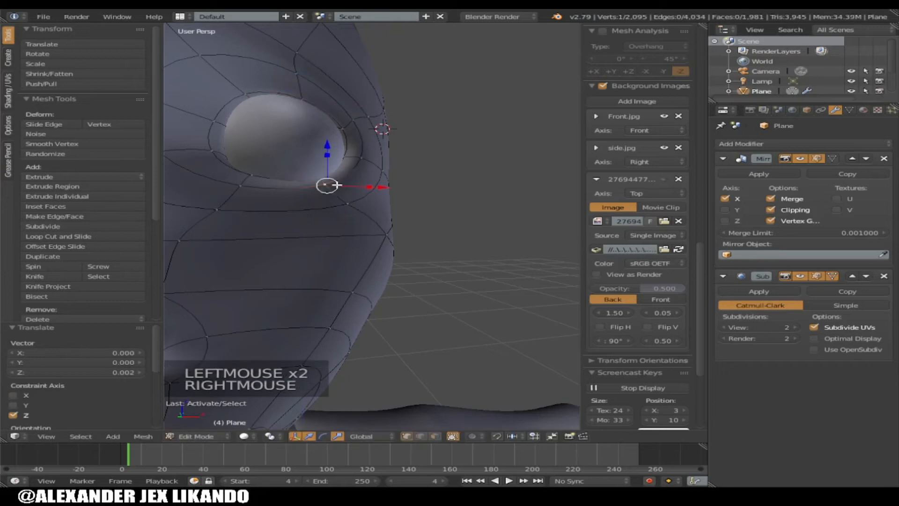
Step: Check the reshaped eyelids in profile, then view the whole figure from the front in Sculpt Mode
key("KP_6")
key("KP_6")
key("KP_6")
key("KP_6")
key("KP_6")
key("KP_6")
key("KP_6")
scroll(298, 202, "down", 2)
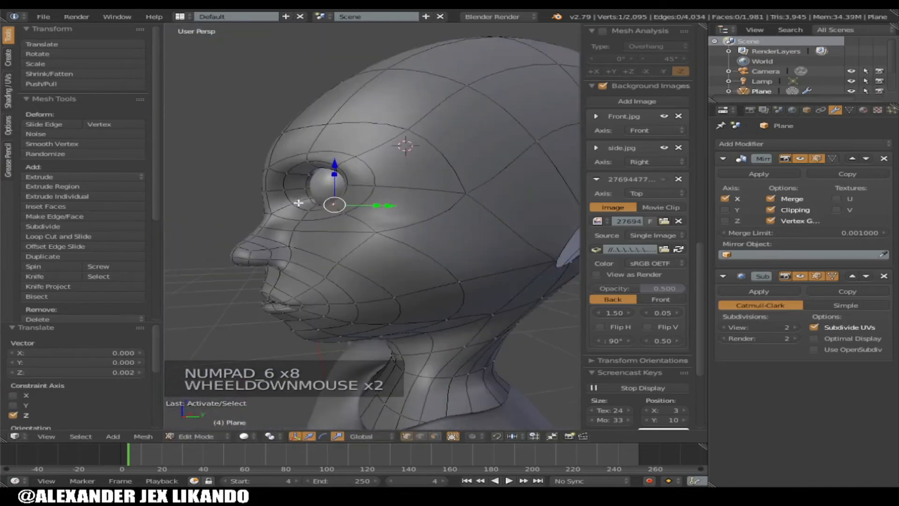
scroll(307, 203, "down", 3)
key("Tab")
scroll(375, 210, "up", 2)
scroll(402, 218, "down", 4)
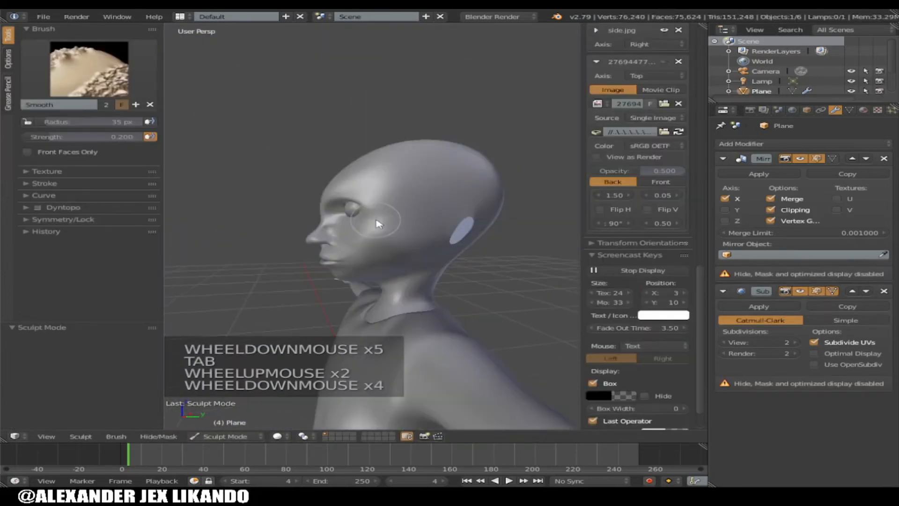
key("KP_4")
key("KP_4")
key("KP_4")
key("KP_4")
key("KP_4")
key("KP_4")
scroll(417, 218, "down", 4)
key("KP_4")
scroll(420, 216, "down", 3)
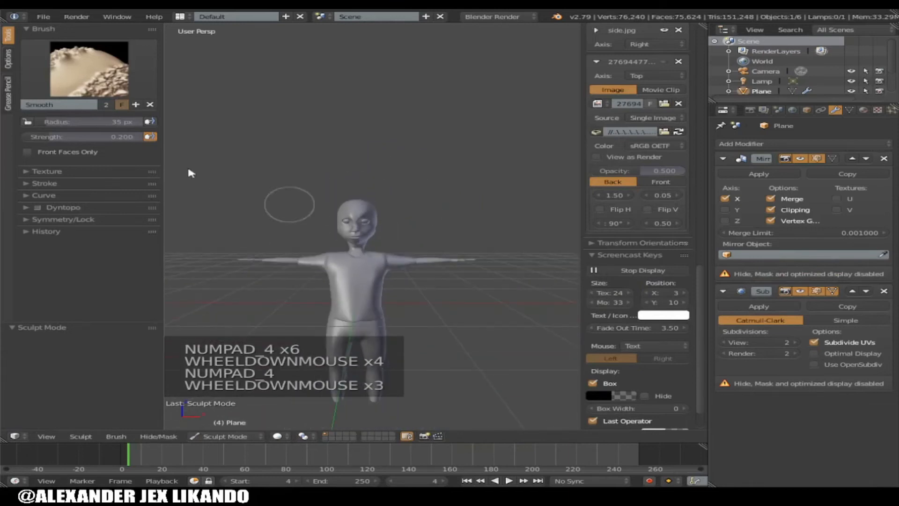
Step: Examine the face and upper body from both sides at several distances
left_click(43, 16)
scroll(418, 230, "up", 6)
key("KP_4")
scroll(418, 226, "down", 2)
key("KP_4")
key("KP_4")
key("KP_4")
key("KP_4")
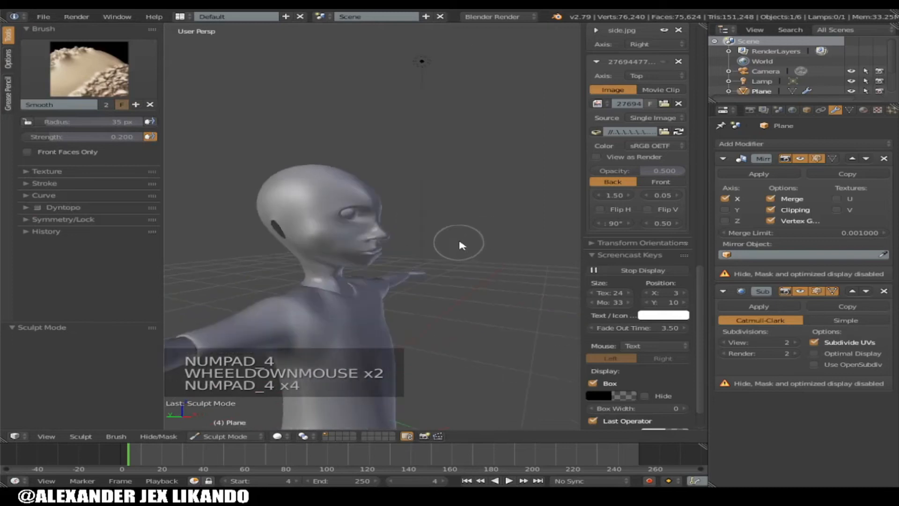
key("KP_6")
key("KP_6")
key("KP_6")
key("KP_6")
key("KP_6")
key("KP_6")
key("KP_6")
key("KP_6")
key("KP_6")
key("KP_6")
key("KP_4")
key("KP_4")
key("KP_4")
scroll(470, 245, "down", 7)
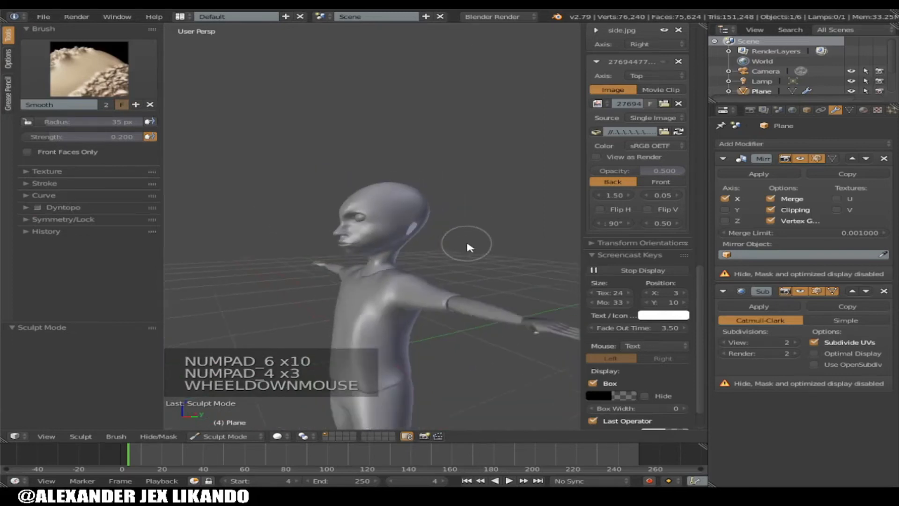
Step: Inspect the whole figure from low, front and three-quarter angles at several distances
key("KP_5")
scroll(475, 260, "up", 2)
key("KP_5")
key("KP_2")
key("KP_2")
key("KP_2")
key("KP_4")
key("KP_2")
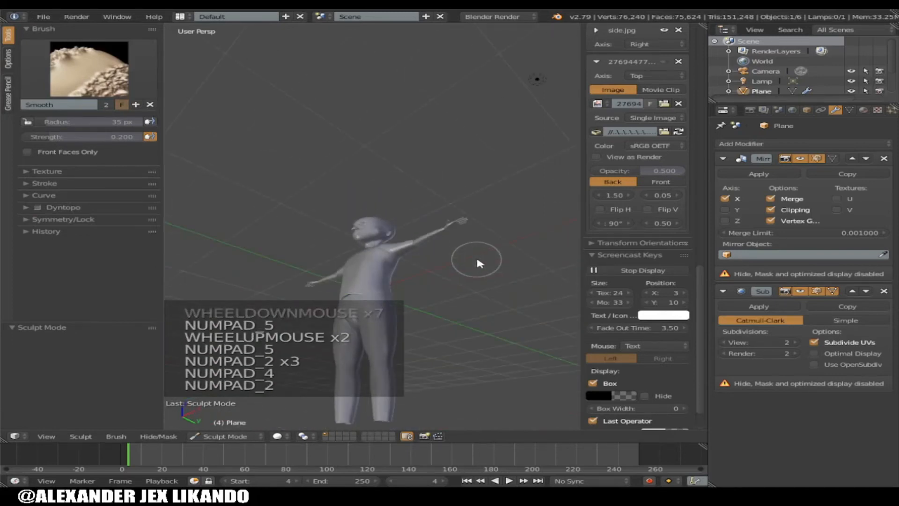
key("KP_8")
key("KP_8")
key("KP_8")
key("KP_8")
key("KP_4")
scroll(419, 275, "up", 4)
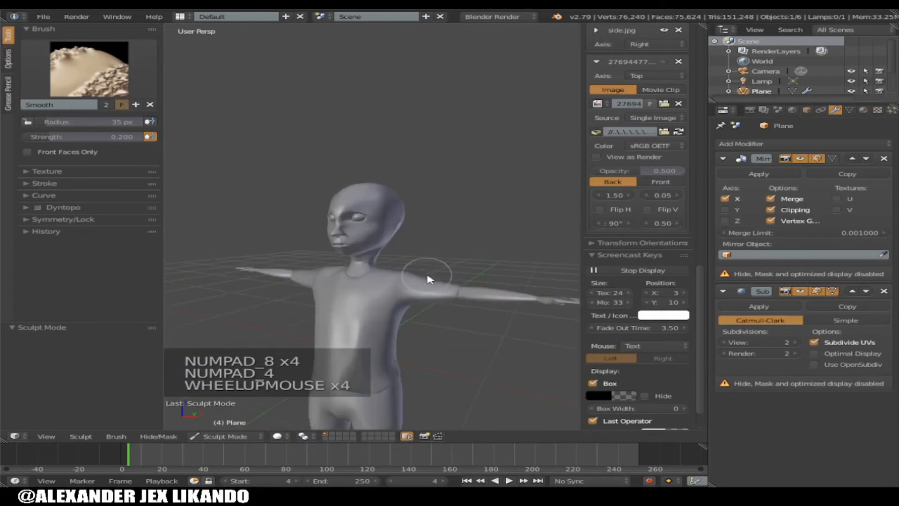
key("KP_4")
scroll(429, 276, "up", 2)
key("KP_4")
scroll(429, 276, "down", 3)
scroll(430, 279, "down", 4)
key("KP_2")
key("KP_8")
key("KP_8")
key("KP_8")
key("KP_2")
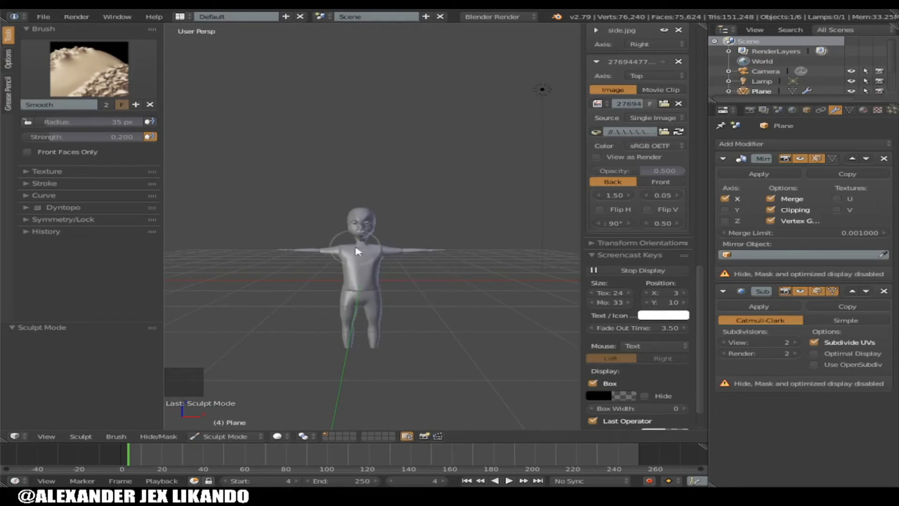
scroll(357, 252, "up", 5)
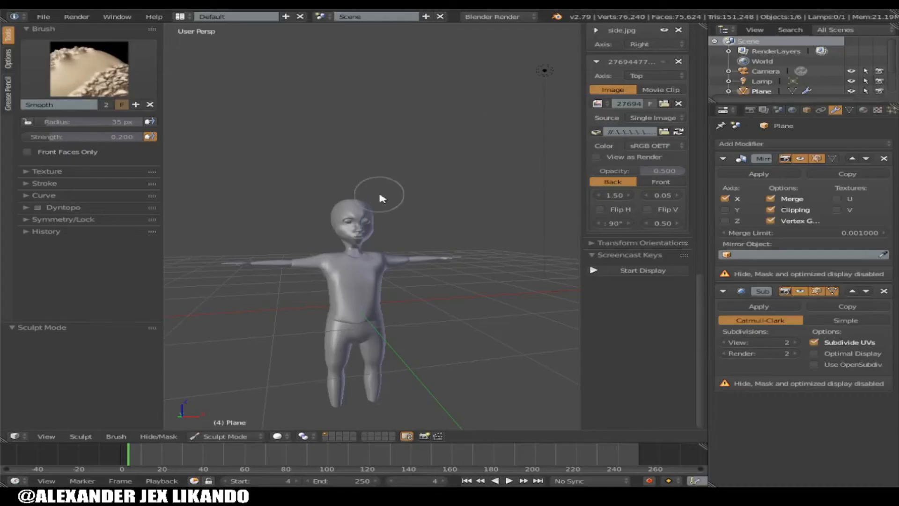
Step: Switch the character mesh from Sculpt Mode to Object Mode
middle_click_drag(381, 194, 357, 234)
scroll(359, 229, "up", 3)
scroll(380, 253, "down", 3)
left_click(225, 436)
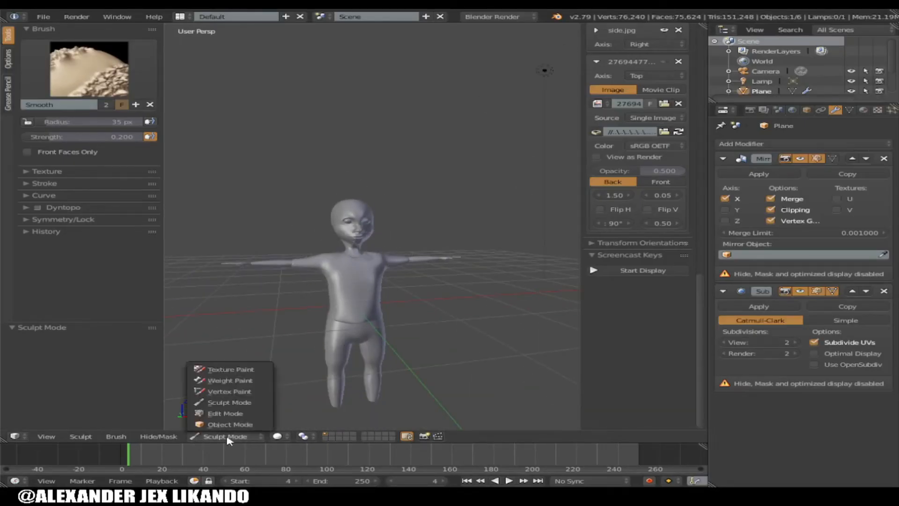
key("Return")
scroll(377, 248, "up", 3)
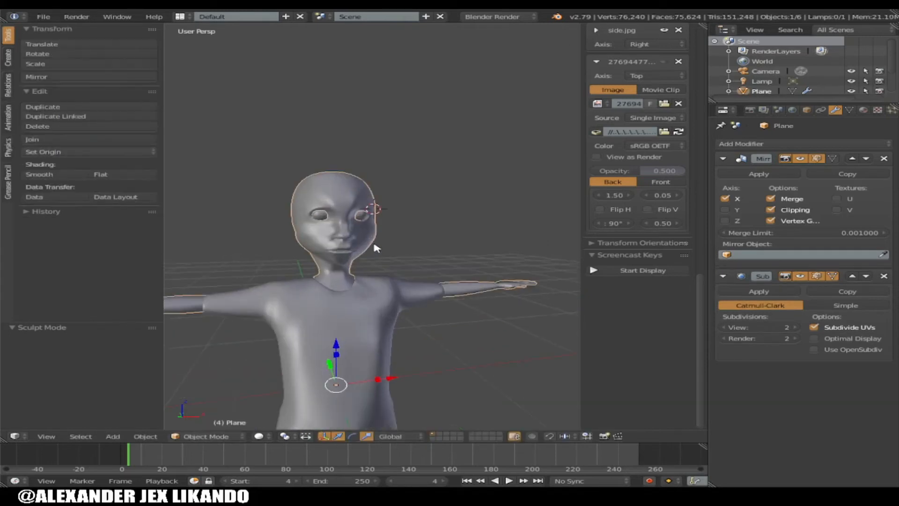
Step: Examine the head and eye area from both sides, close up and from farther away
key("KP_6")
key("KP_6")
scroll(377, 222, "up", 6)
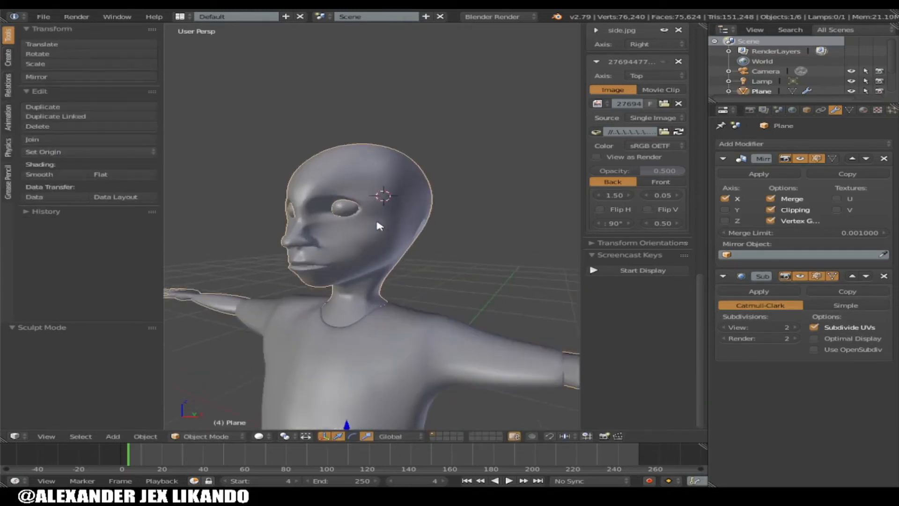
scroll(380, 224, "down", 4)
scroll(445, 242, "up", 4)
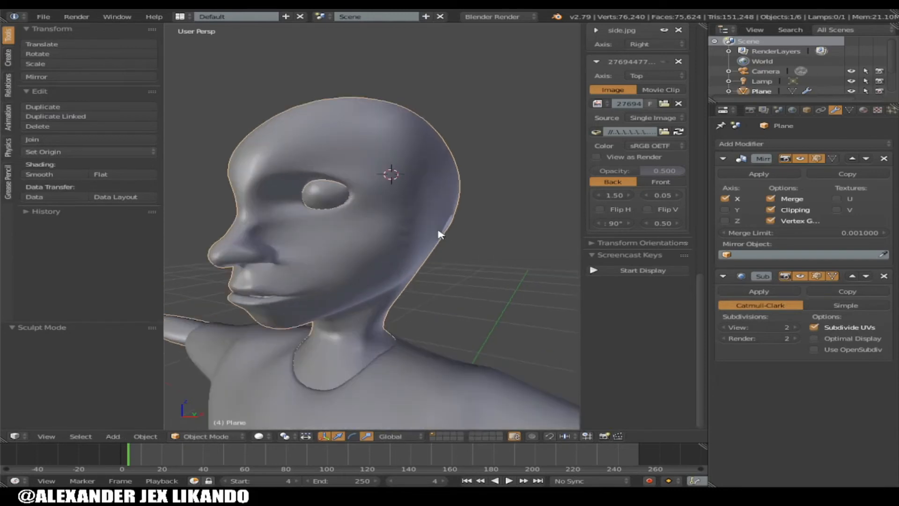
middle_click_drag(401, 266, 398, 209)
scroll(383, 238, "down", 3)
scroll(381, 234, "down", 1)
scroll(398, 209, "down", 2)
scroll(379, 240, "up", 3)
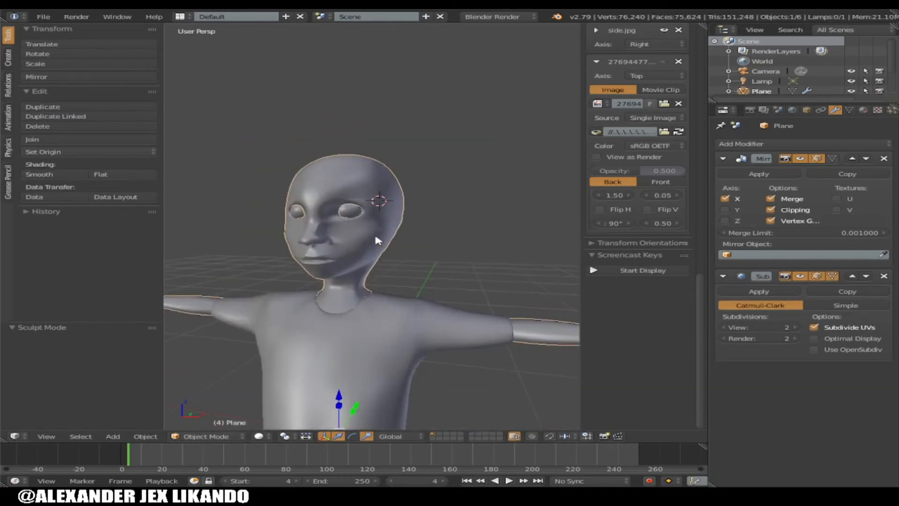
key("KP_4")
scroll(378, 240, "up", 4)
scroll(379, 240, "down", 3)
key("KP_4")
key("KP_4")
key("KP_4")
scroll(378, 241, "up", 1)
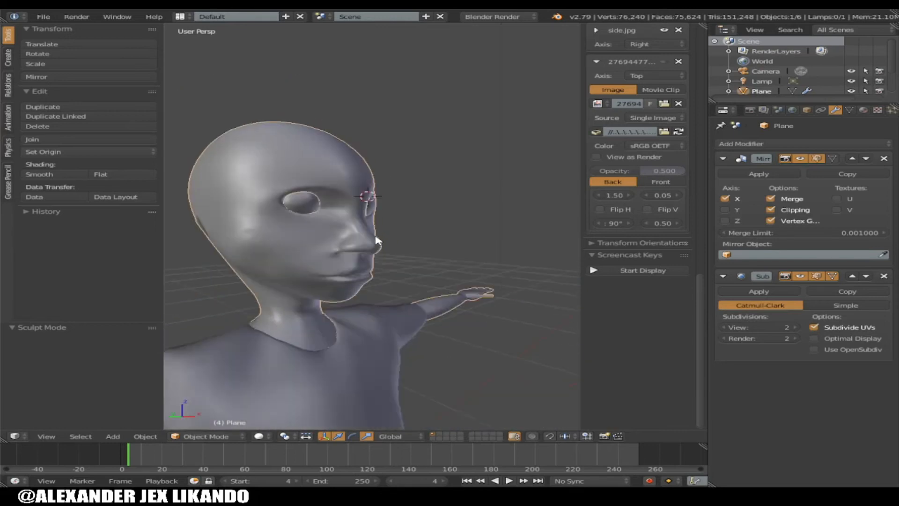
scroll(376, 237, "down", 3)
key("KP_4")
scroll(345, 243, "up", 3)
key("KP_4")
key("KP_4")
key("KP_4")
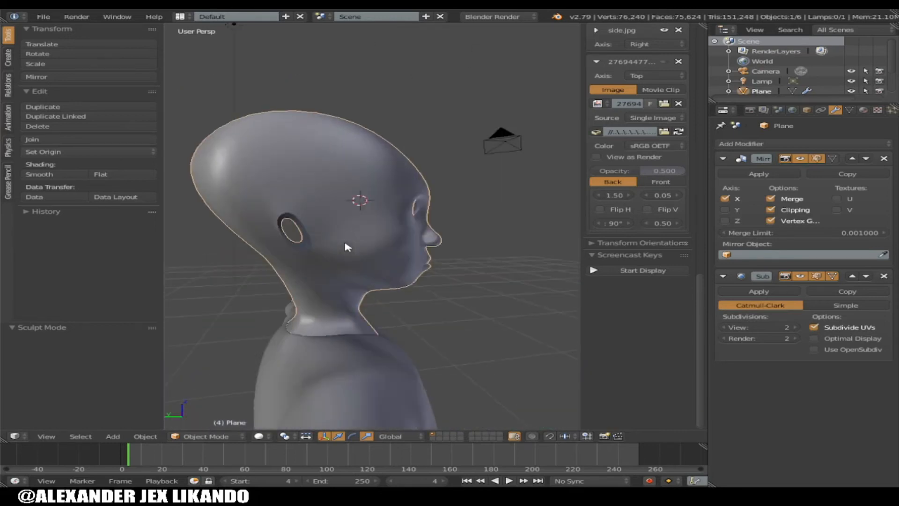
Step: Examine the head all the way around from one profile to the other, including the ear opening
key("KP_6")
key("KP_6")
key("KP_6")
key("KP_6")
key("KP_6")
key("KP_6")
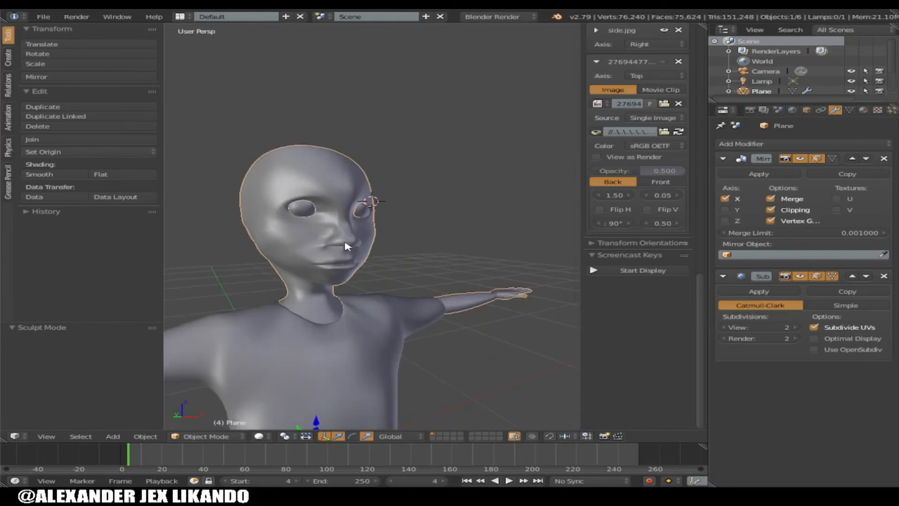
key("KP_6")
key("KP_6")
key("KP_6")
key("KP_6")
key("KP_6")
key("KP_6")
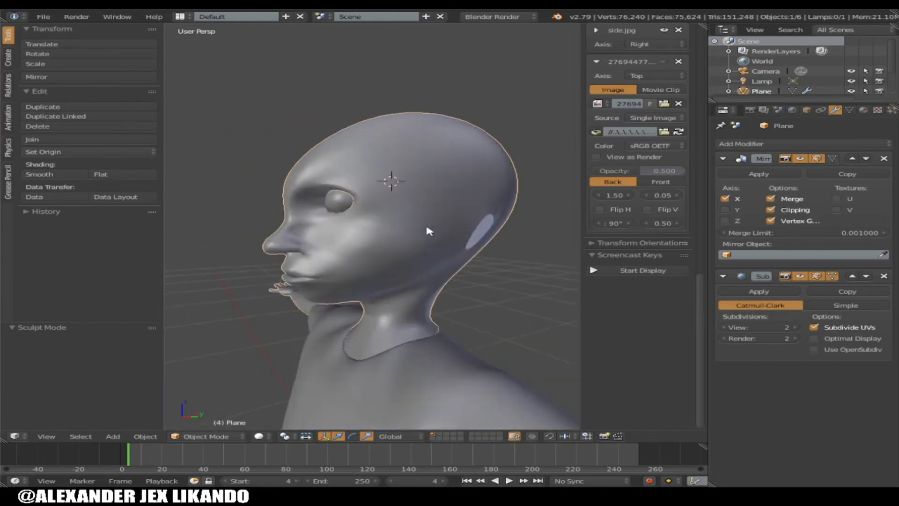
key("KP_6")
key("KP_6")
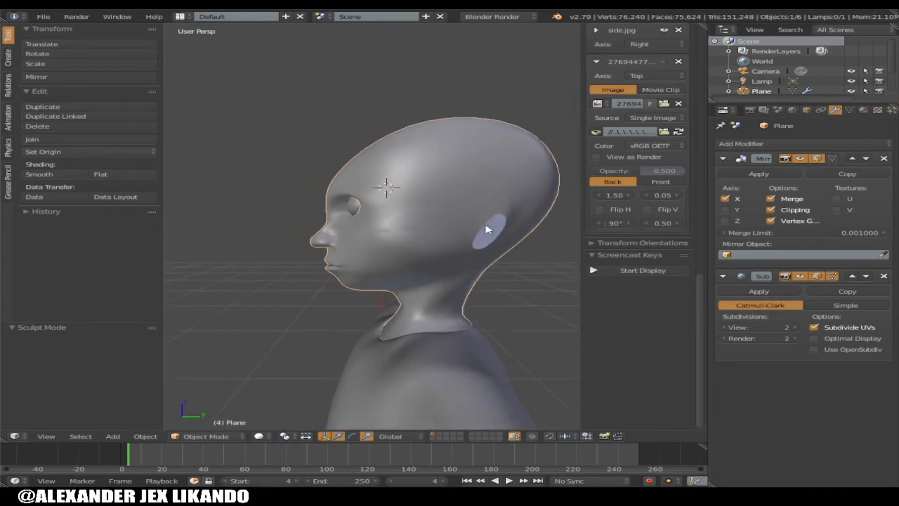
key("KP_6")
Step: In Edit Mode, select the edge loop around the ear opening and move it -0.055 along Y
key("Tab")
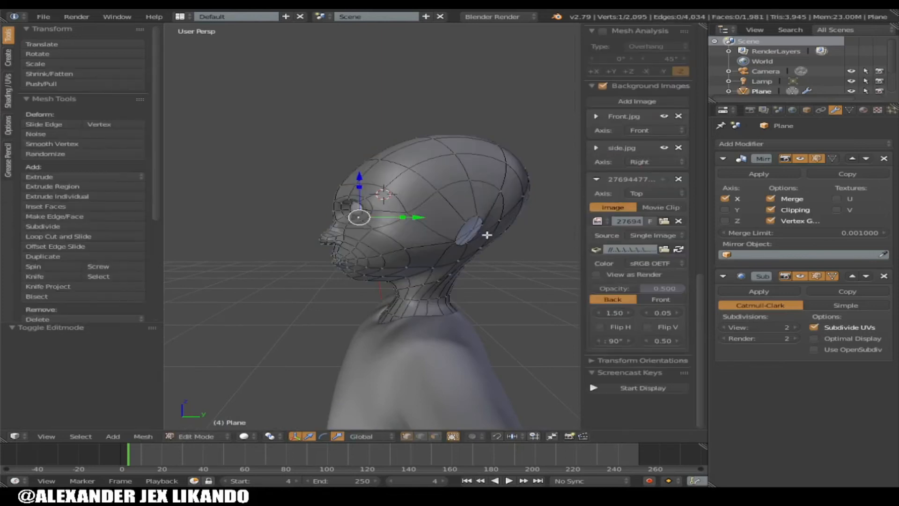
right_click(462, 224, "alt")
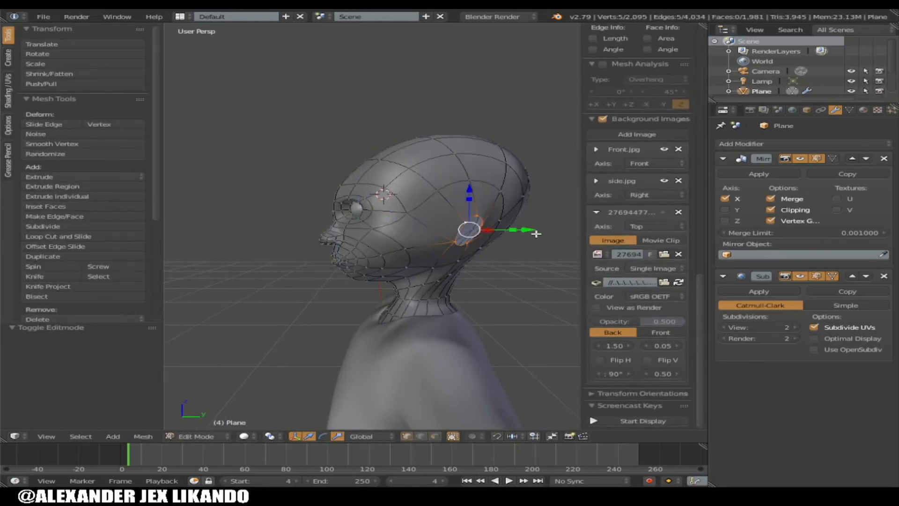
key("g")
key("y")
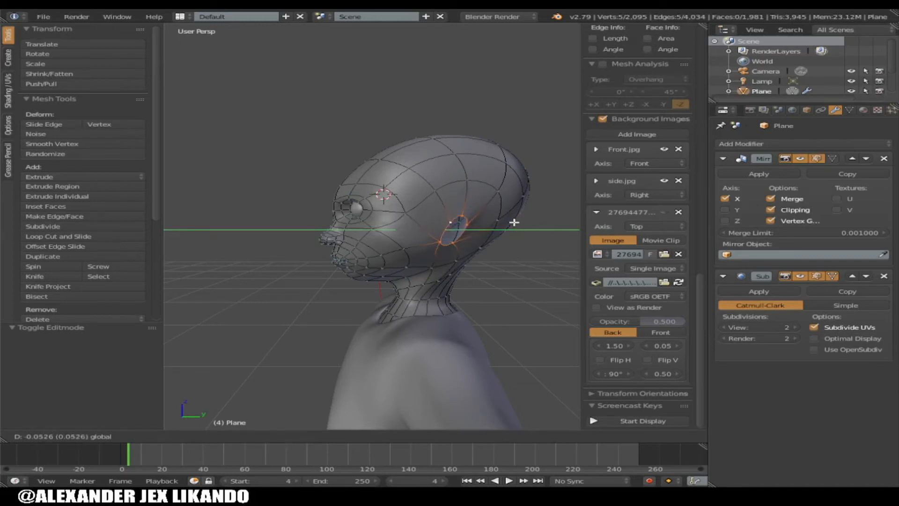
left_click(514, 223)
Step: Fill the lower part of the ear opening with a face across its four lower vertices
middle_click_drag(444, 228, 494, 239)
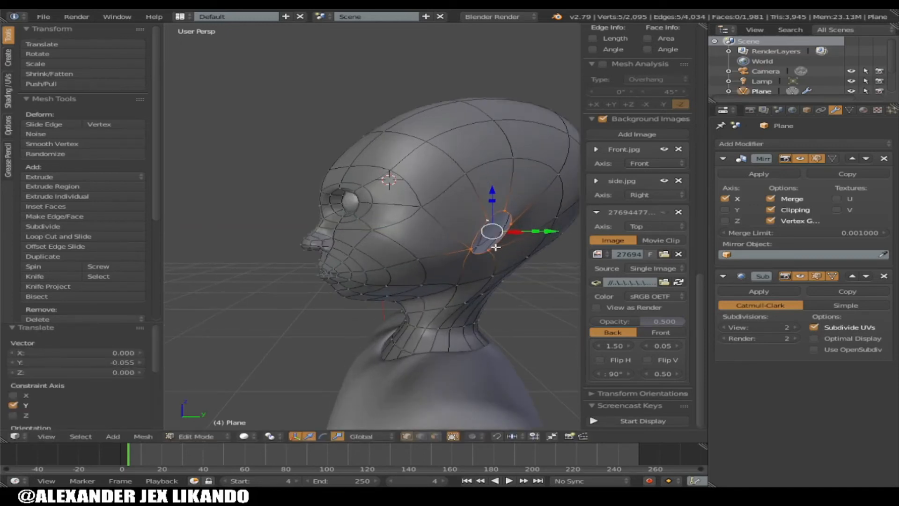
right_click(485, 249)
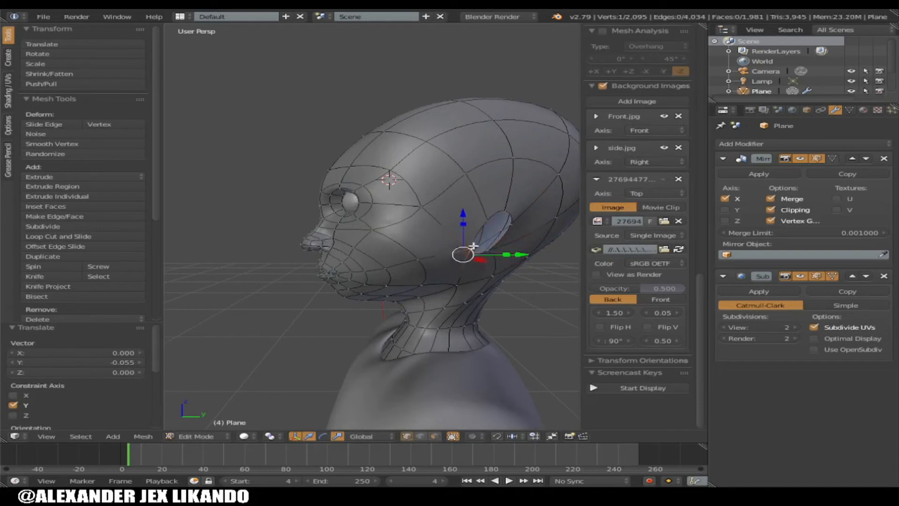
right_click(486, 219)
right_click(492, 245)
right_click(510, 229, "shift")
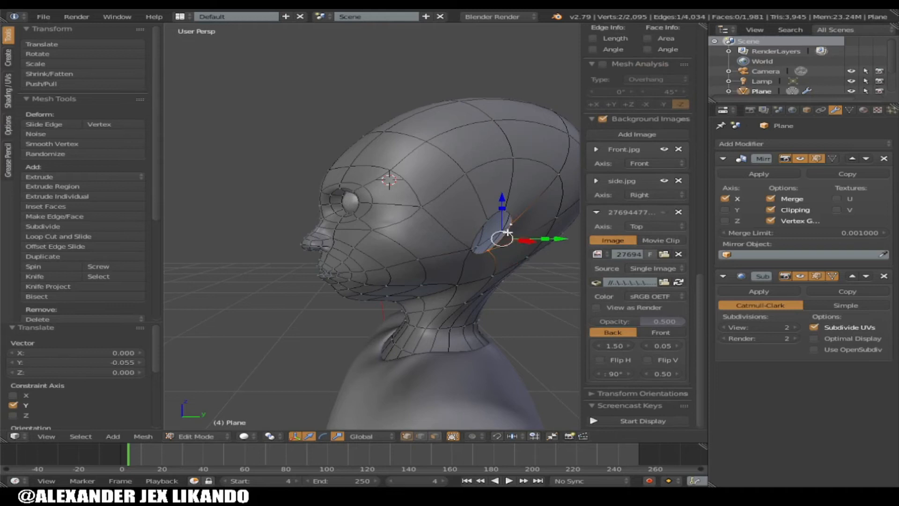
right_click(486, 218, "shift")
right_click(467, 247, "shift")
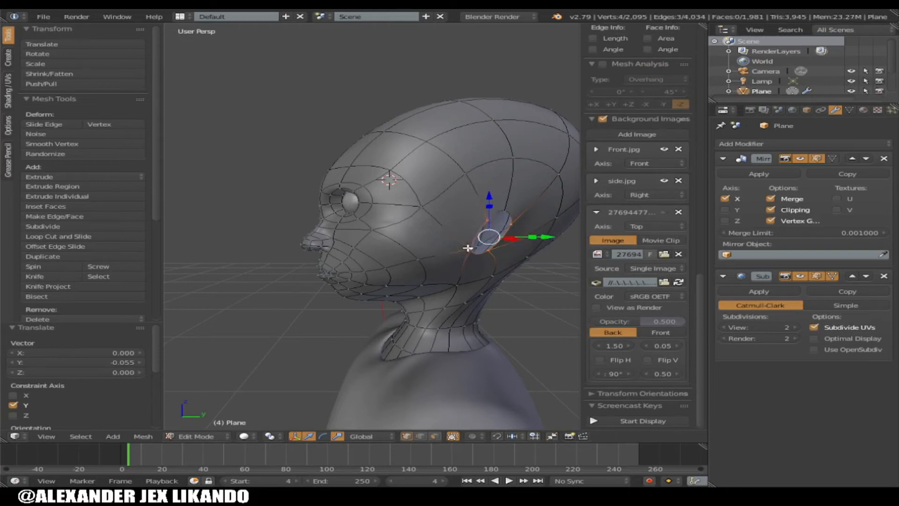
key("f")
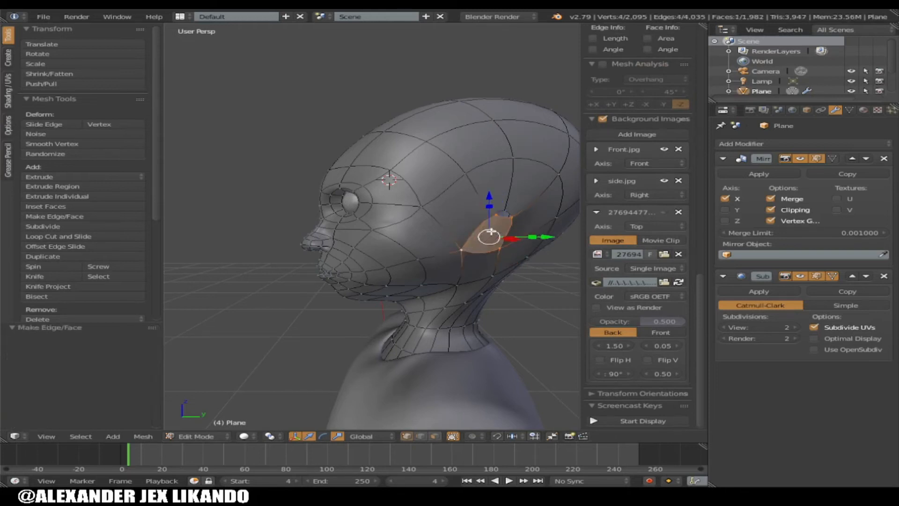
Step: Fill the remaining gap at the top of the ear opening with a triangular face and move it -0.012 along Y
right_click(498, 213)
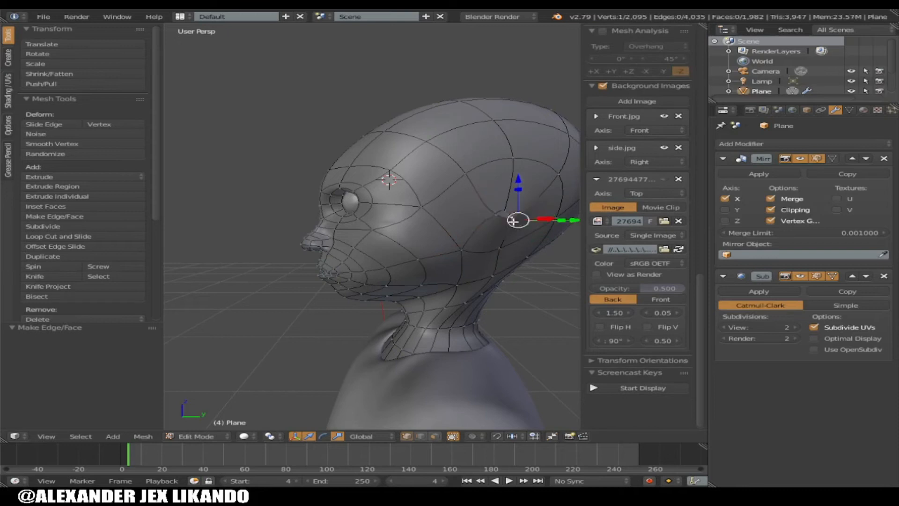
right_click(506, 211)
right_click(515, 217, "shift")
right_click(514, 220, "shift")
key("f")
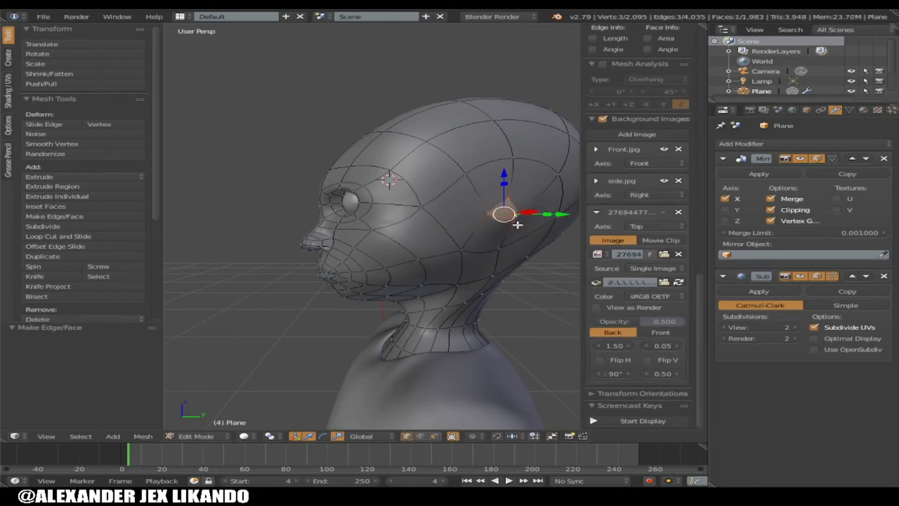
key("g")
key("y")
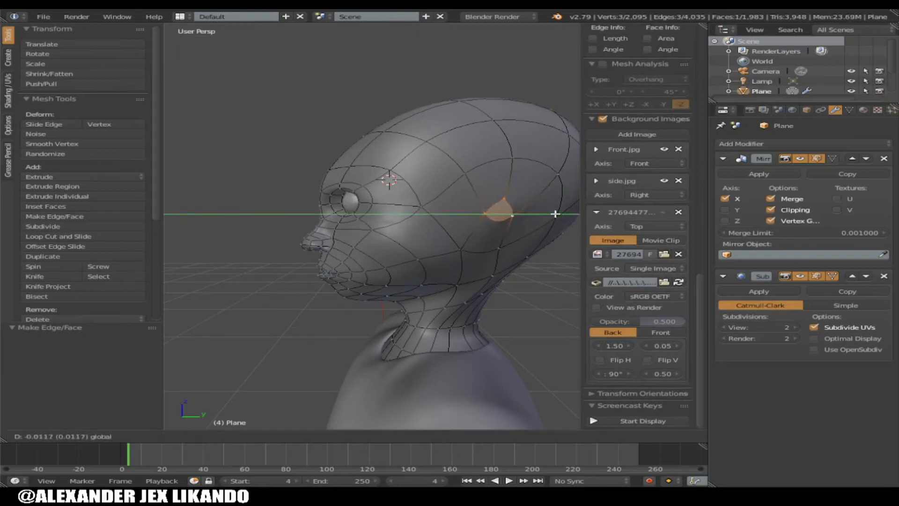
left_click(556, 214)
Step: In face selection, select both ear faces and move them 0.010 outward along X in front view
left_click(433, 436)
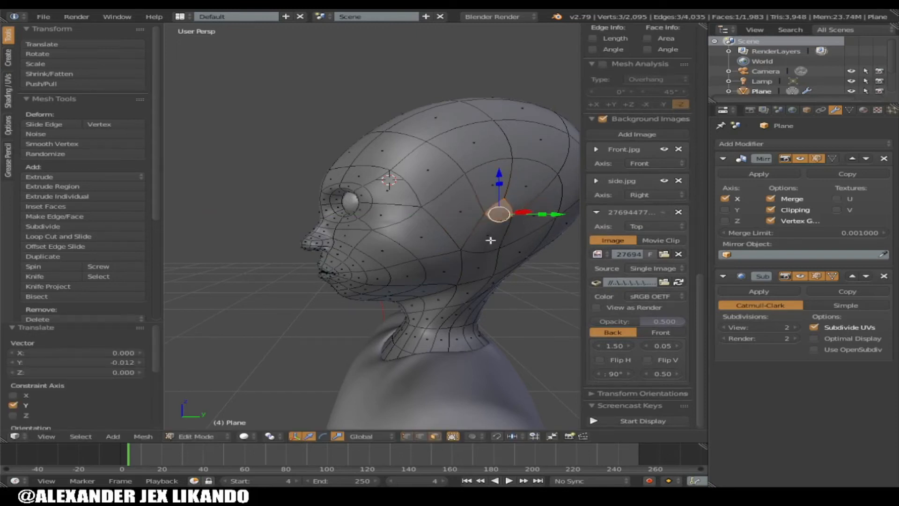
right_click(491, 237)
right_click(499, 210, "shift")
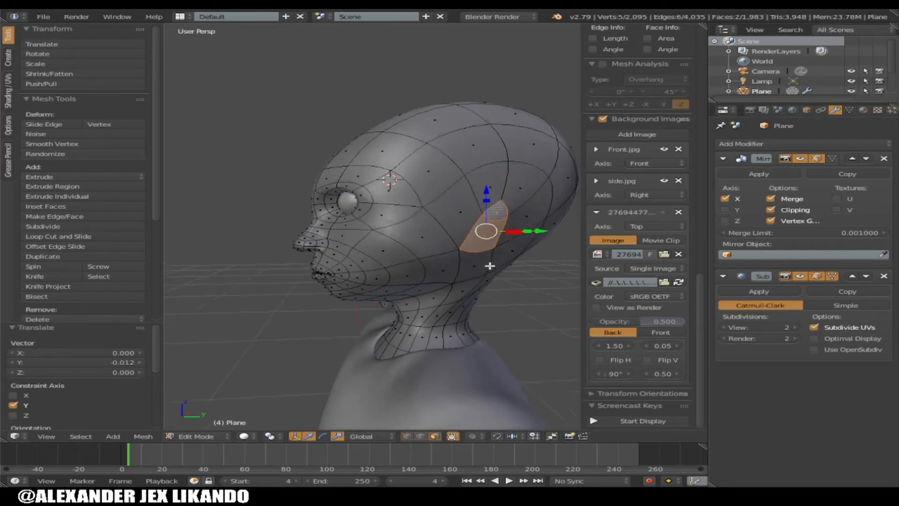
key("KP_1")
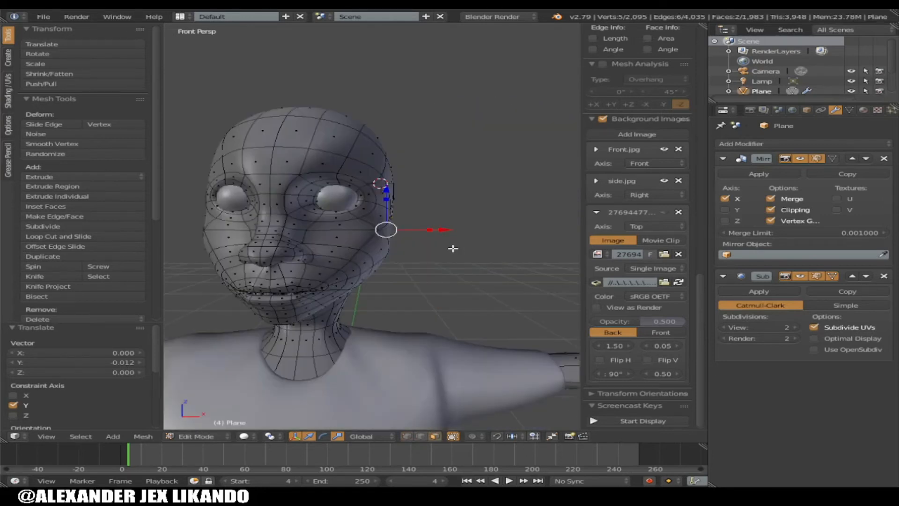
left_click_drag(447, 232, 450, 232)
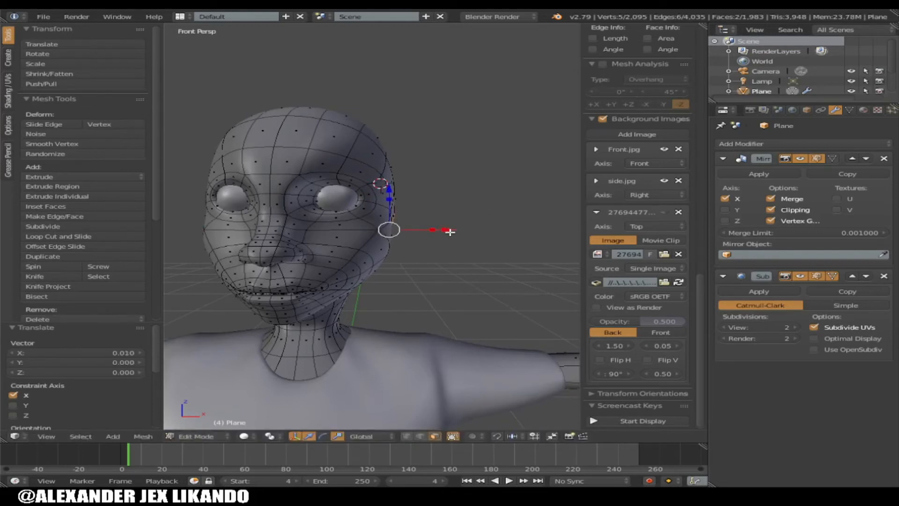
Step: Extrude the two ear faces 0.030 outward against the front reference in orthographic wireframe and rotate them -13.5°
key("z")
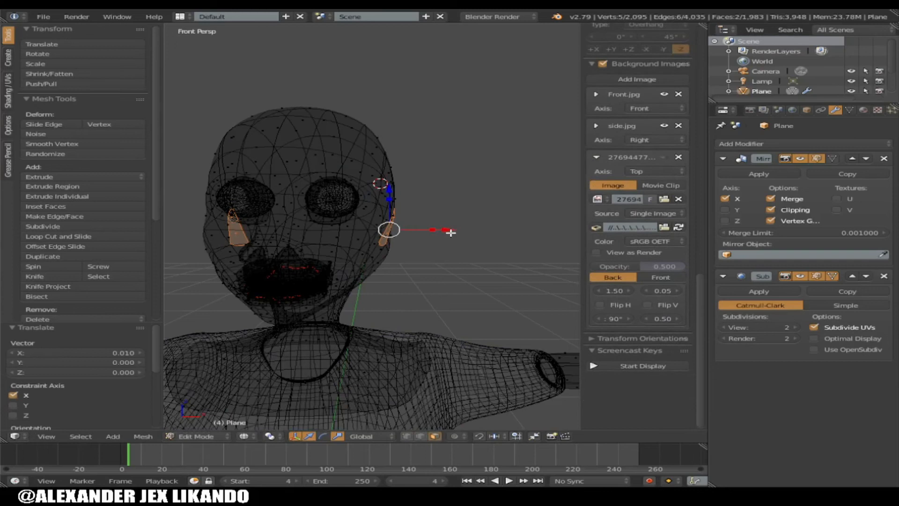
key("KP_5")
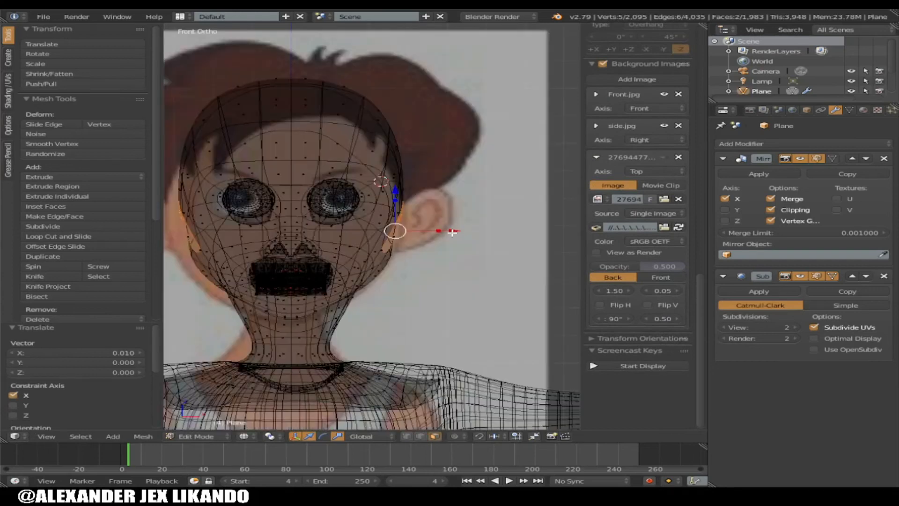
key("e")
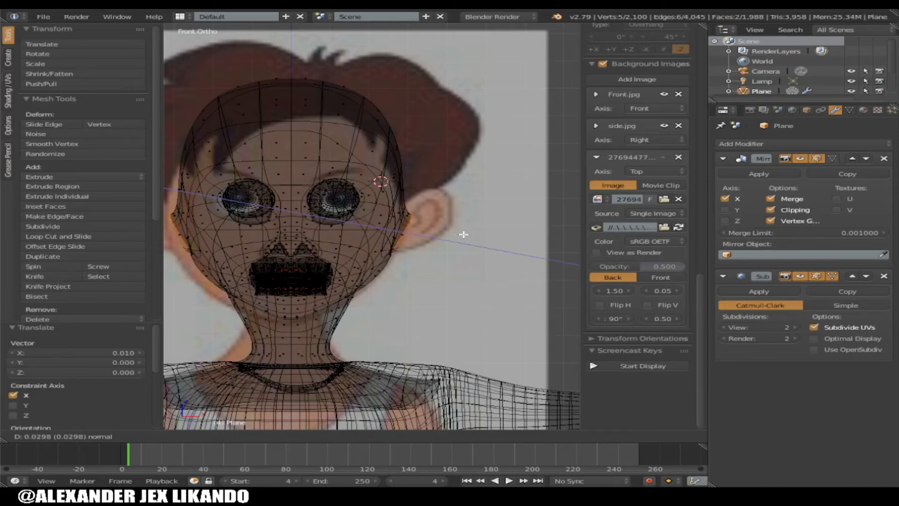
left_click(463, 234)
key("r")
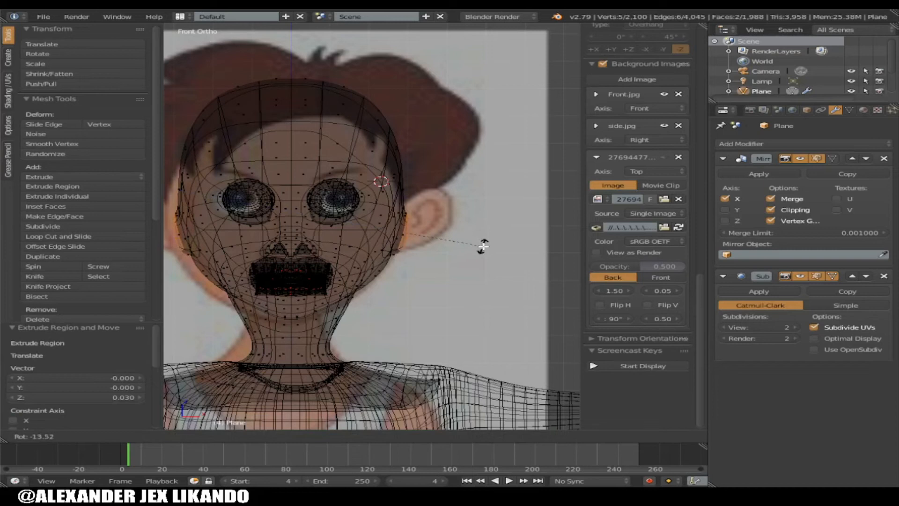
left_click(473, 243)
Step: Scale the extruded ear faces and raise them 0.022 along Z
key("s")
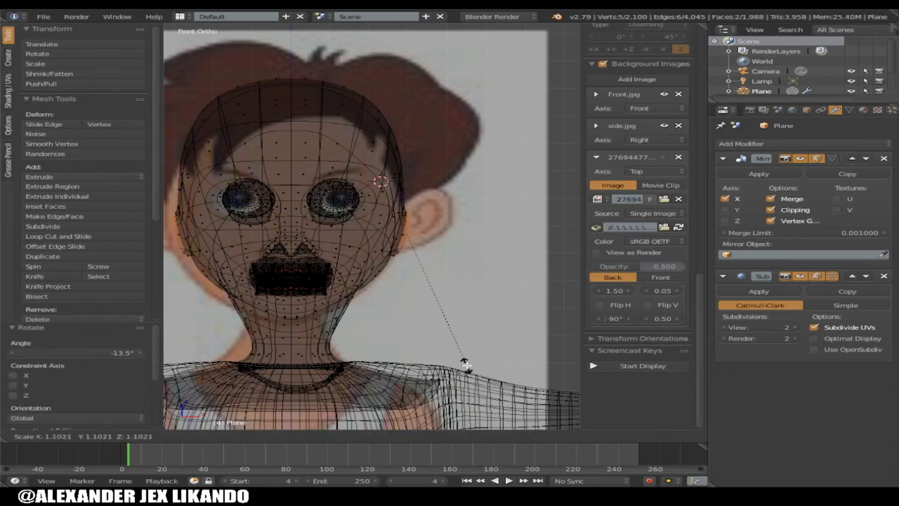
left_click(452, 302)
left_click_drag(412, 185, 413, 185)
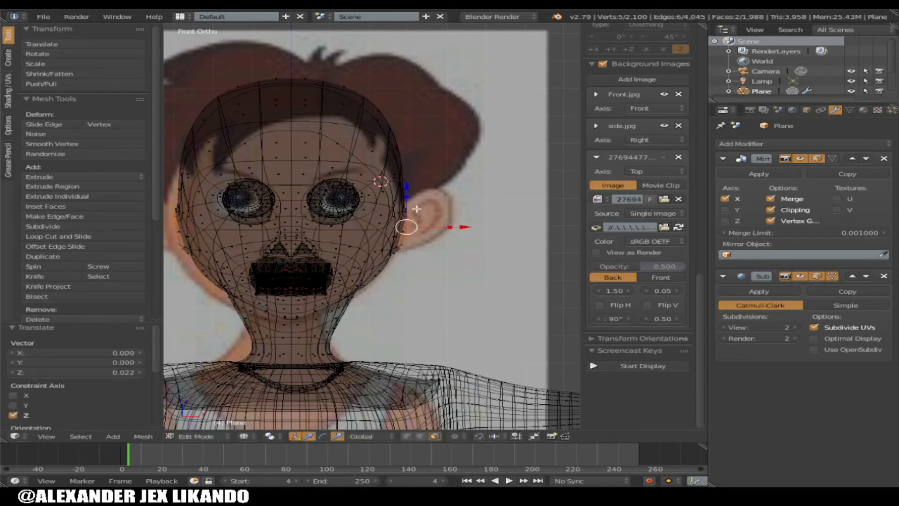
Step: Extrude the two ear faces 0.015 outward and return to a solid-shaded perspective view of the head's side
key("e")
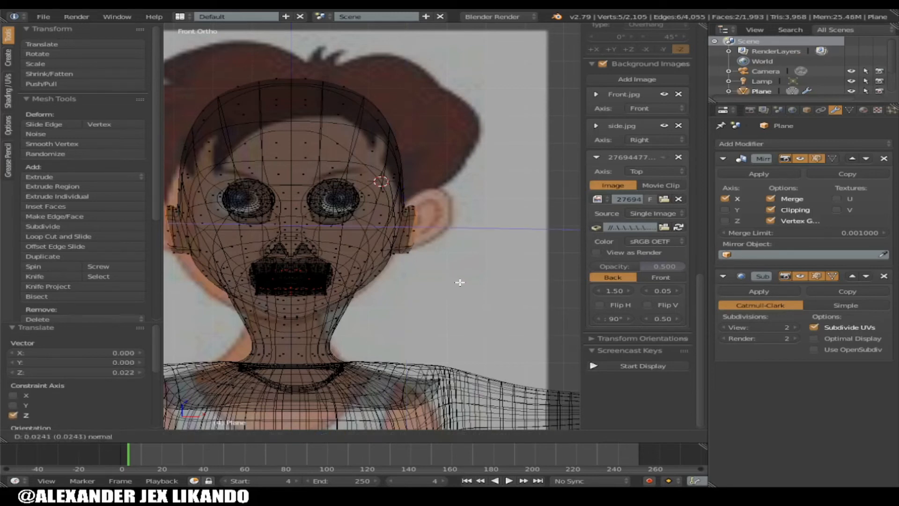
left_click(455, 282)
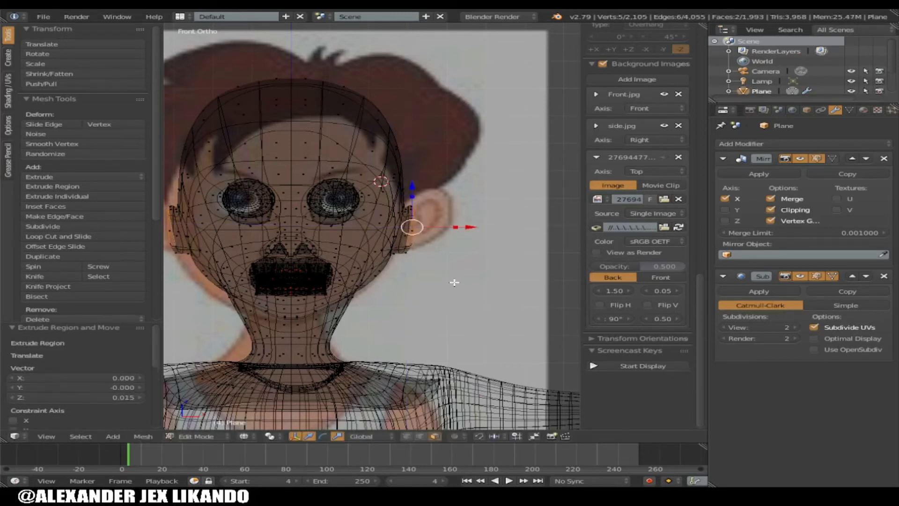
key("KP_5")
middle_click_drag(453, 279, 467, 263)
key("z")
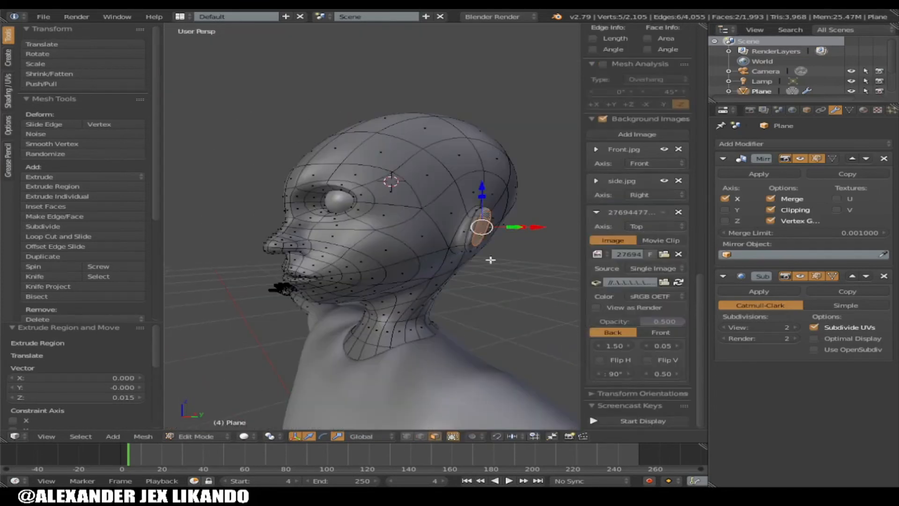
Step: Scale the extruded outer ear faces to 0.952
scroll(508, 253, "up", 4)
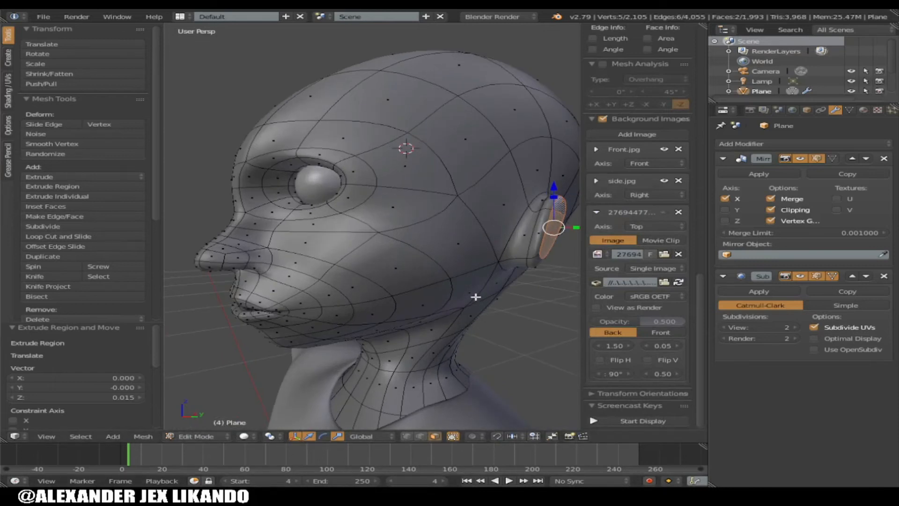
mouse_move(482, 283)
middle_mouse_down()
mouse_move(491, 284)
mouse_move(477, 281)
middle_mouse_up()
scroll(491, 284, "up", 14, "ctrl")
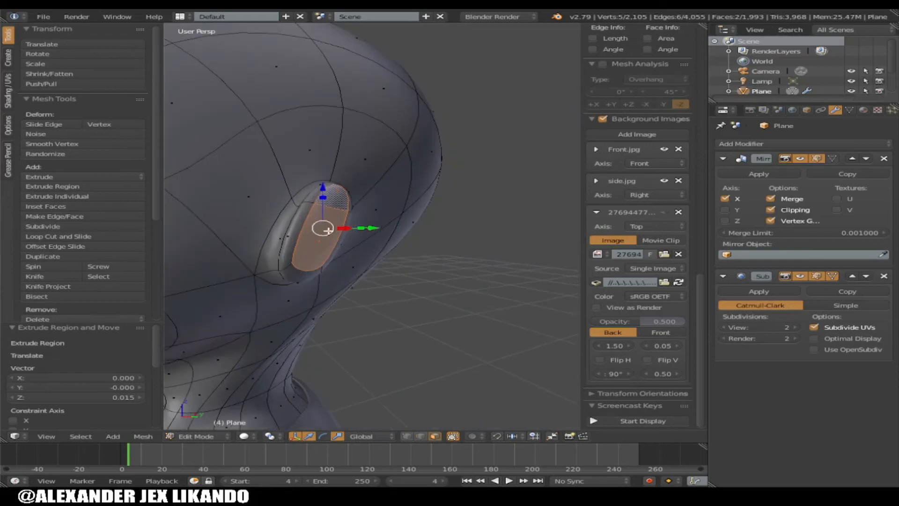
middle_click_drag(307, 224, 321, 265)
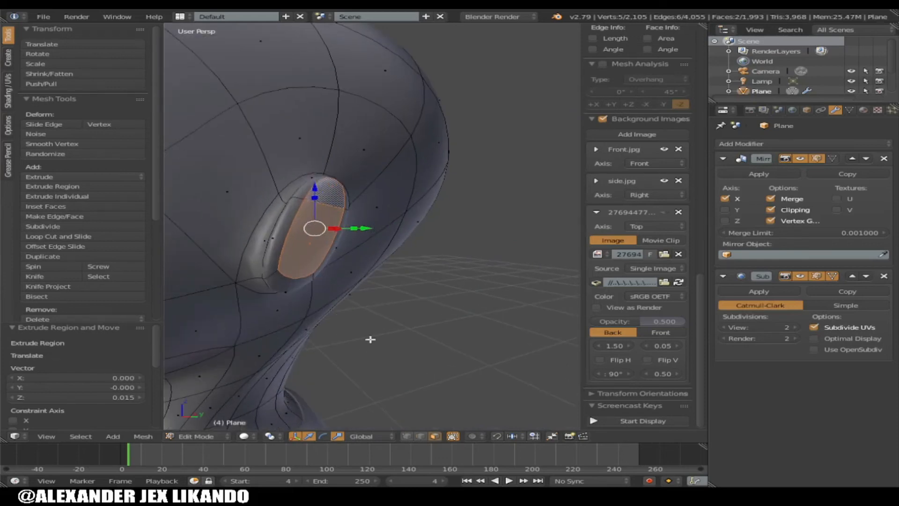
key("s")
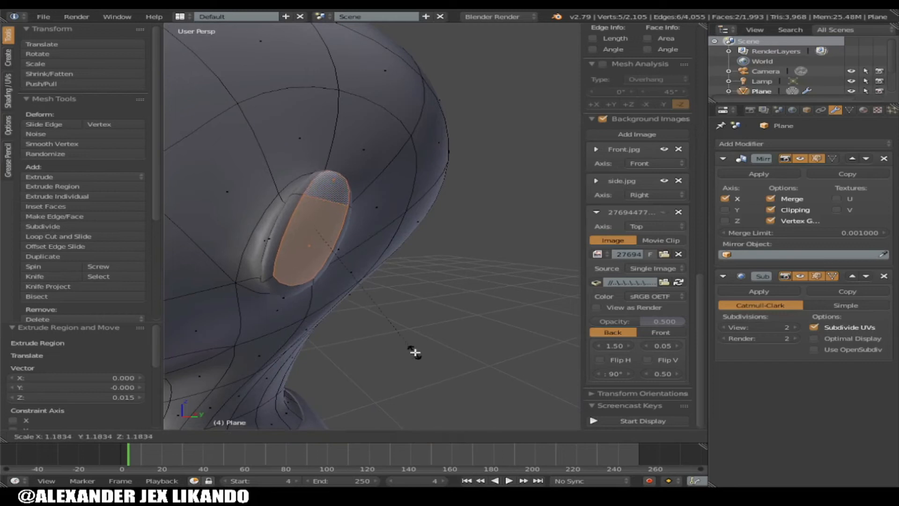
left_click(405, 324)
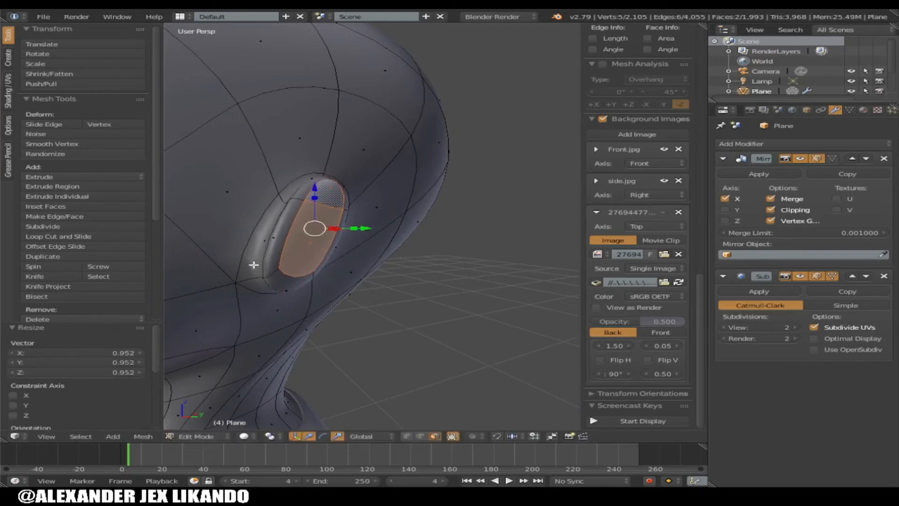
Step: Select the loop of five side faces around the ear and scale it to 1.263
key("ctrl+KP_Add")
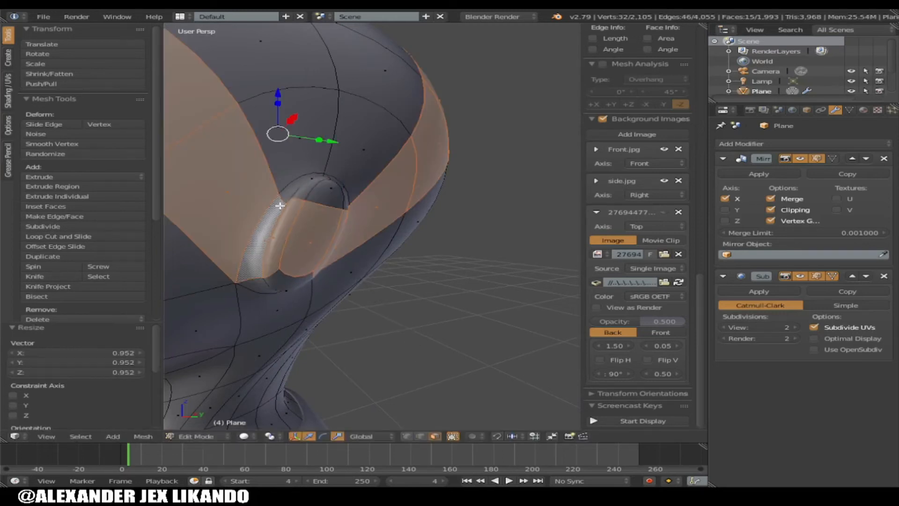
key("ctrl+KP_Subtract")
key("s")
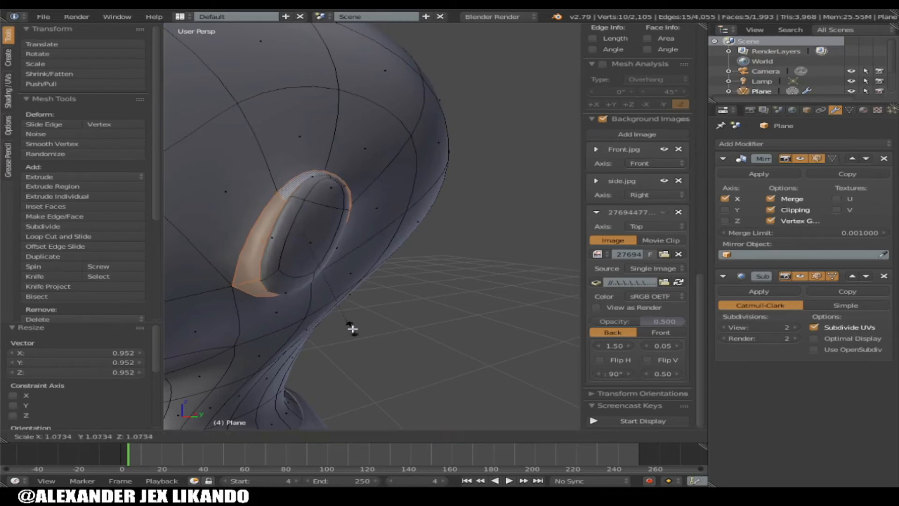
left_click(373, 335)
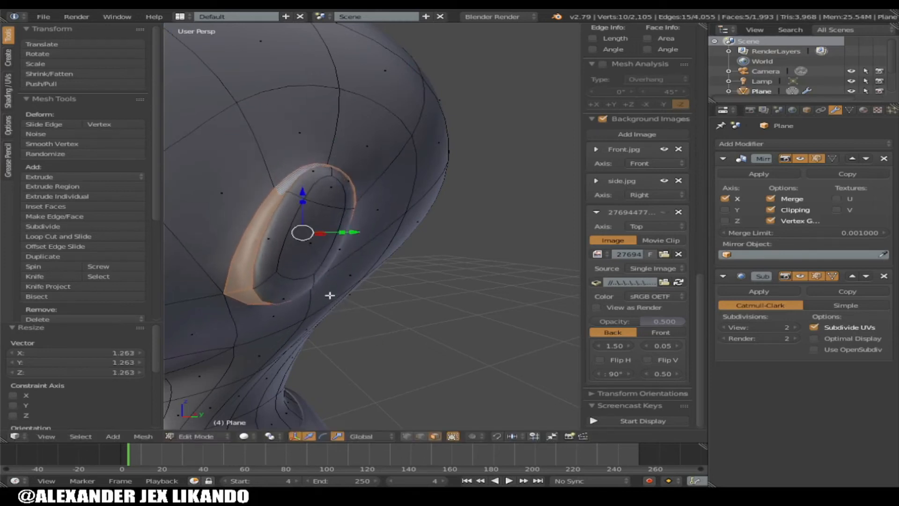
Step: Select the three rim faces along the back of the ear and move them 0.013 outward along X
right_click(324, 210)
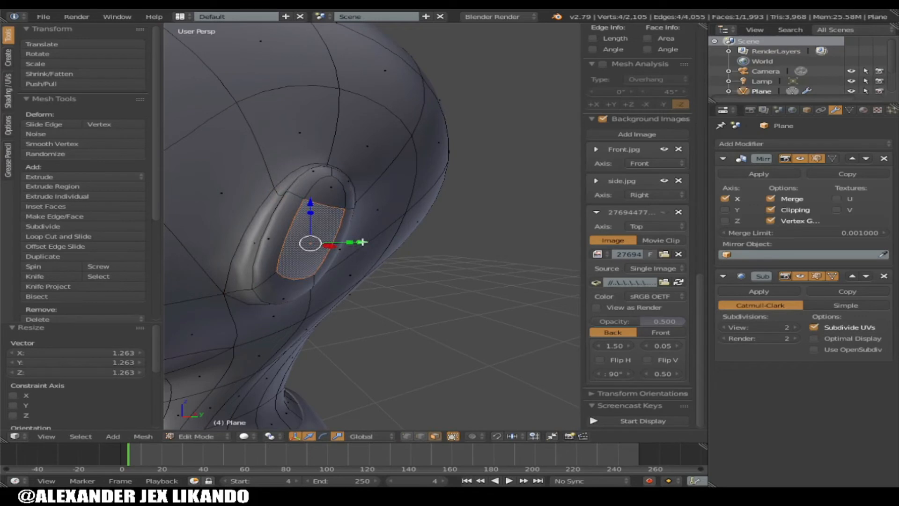
right_click(352, 188)
middle_click_drag(352, 188, 458, 243)
scroll(425, 243, "up", 3)
right_click(465, 291, "shift")
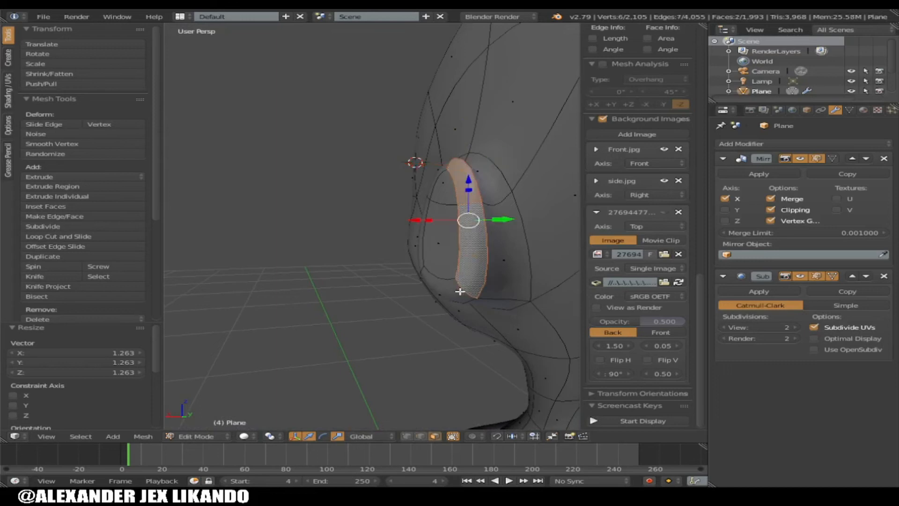
right_click(461, 291, "shift")
middle_click_drag(463, 284, 357, 244)
mouse_move(365, 235)
left_mouse_down()
mouse_move(387, 239)
mouse_move(376, 237)
left_mouse_up()
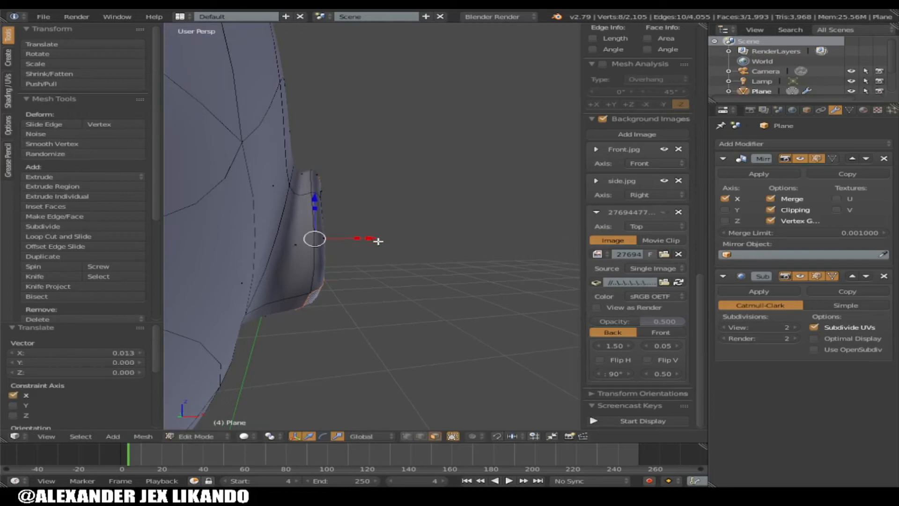
Step: Rotate the selected rim faces in front view so the top of the ear flares outward like the reference
left_click(323, 436)
left_click_drag(361, 242, 313, 261)
right_click(313, 260)
key("KP_1")
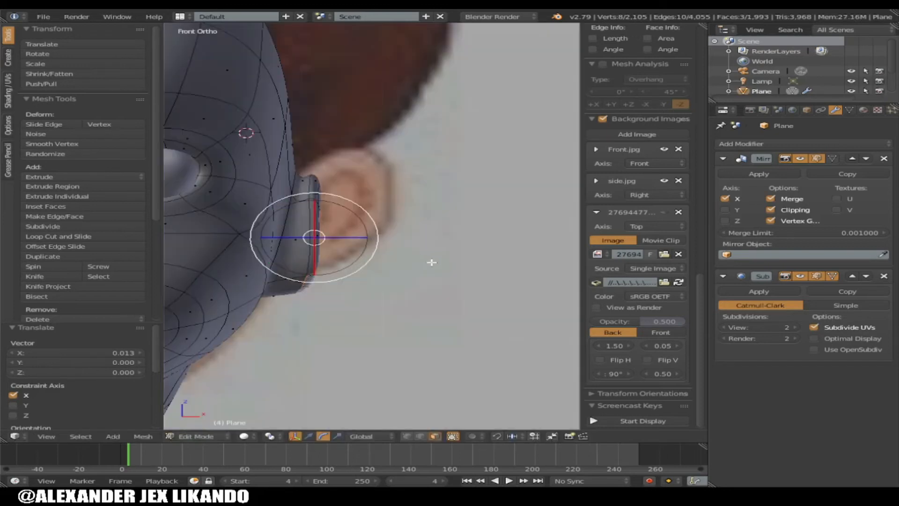
key("r")
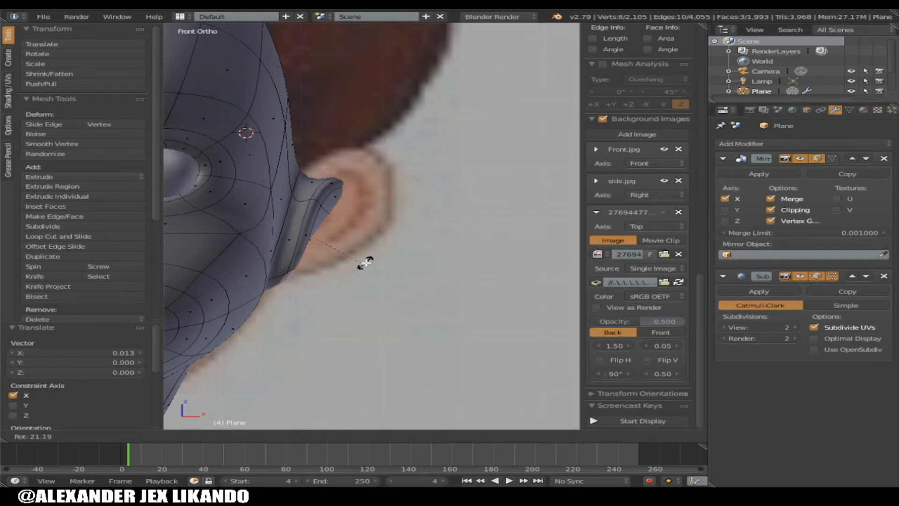
left_click(367, 262)
key("Tab")
key("Tab")
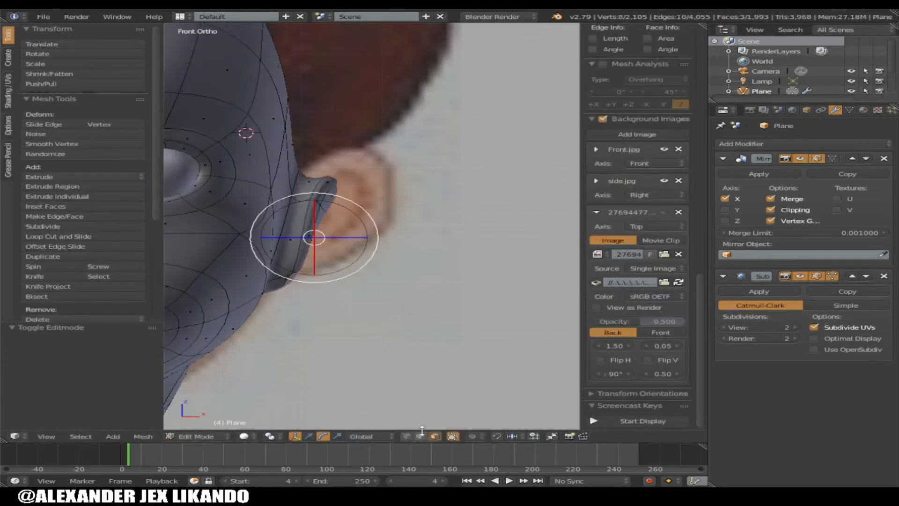
Step: Select the two side-by-side faces along the front of the ear and move them -0.003 along Y
right_click(311, 224)
mouse_move(316, 226)
middle_mouse_down()
mouse_move(374, 222)
mouse_move(318, 229)
middle_mouse_up()
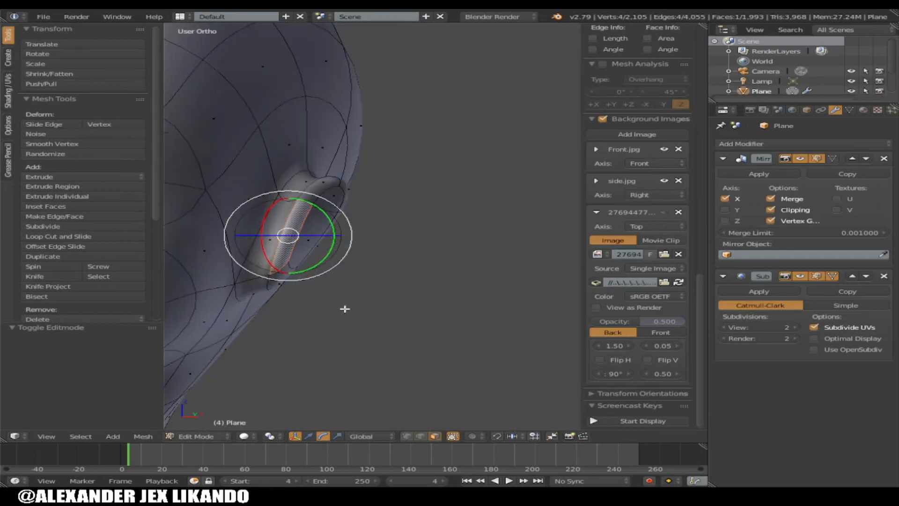
middle_click_drag(345, 309, 335, 296)
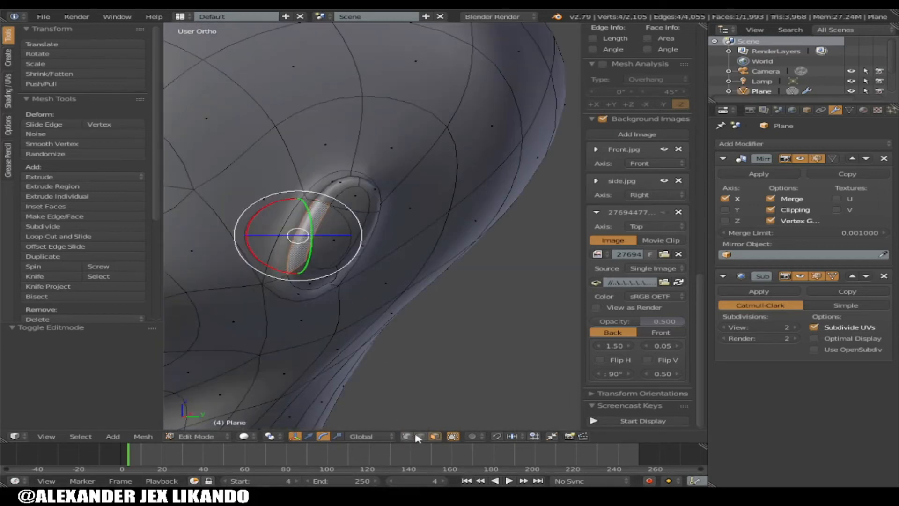
right_click(291, 230, "shift")
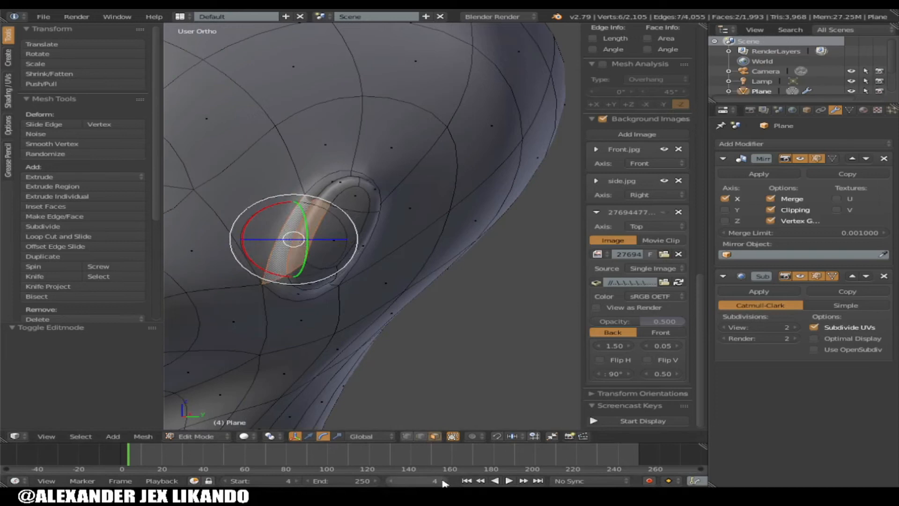
left_click(308, 436)
left_click_drag(349, 242, 311, 251)
scroll(323, 232, "down", 3)
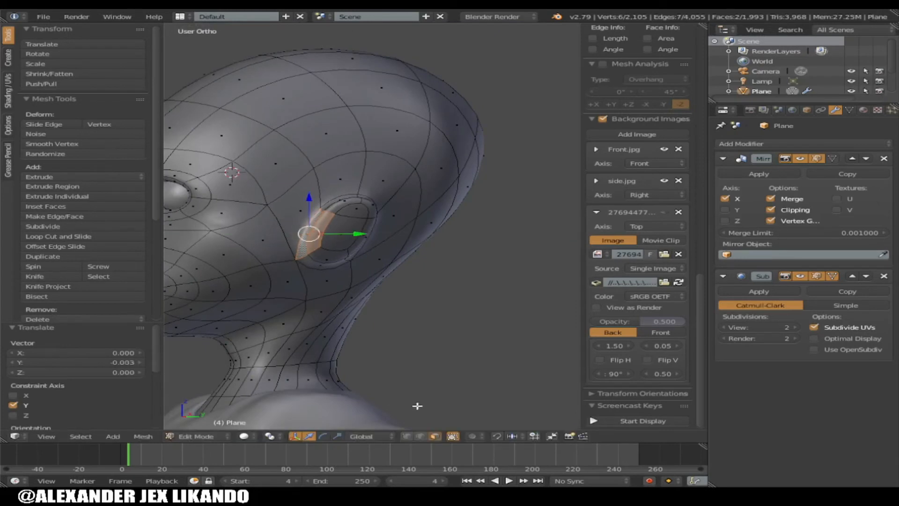
Step: Smooth the vertices of the two front ear faces with a factor of 0.500
scroll(308, 259, "up", 2)
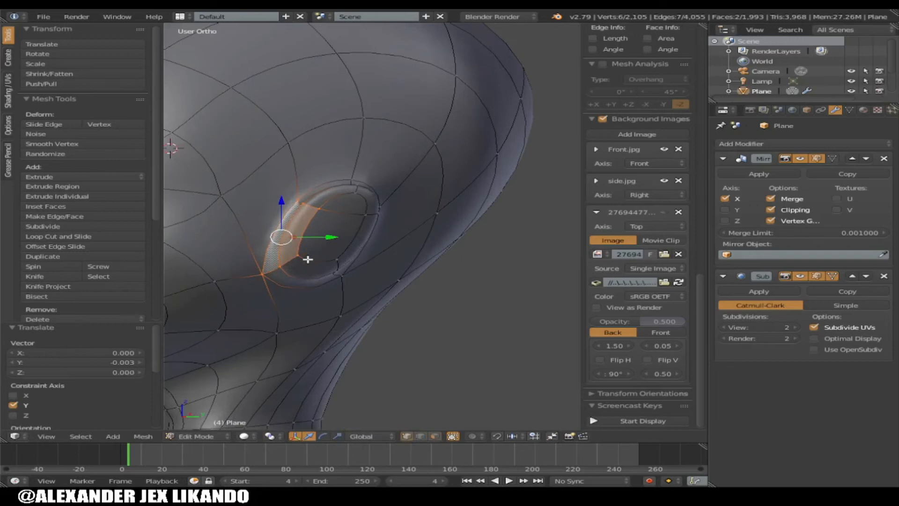
key("w")
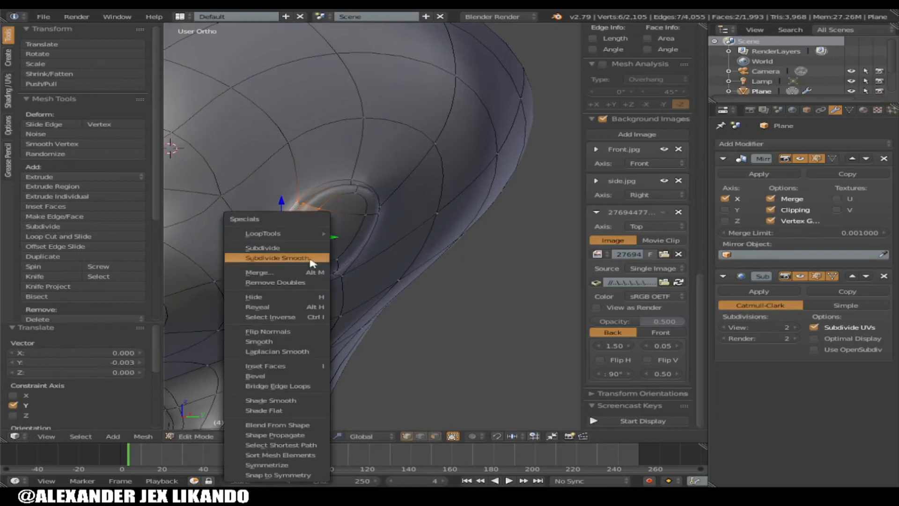
left_click(296, 342)
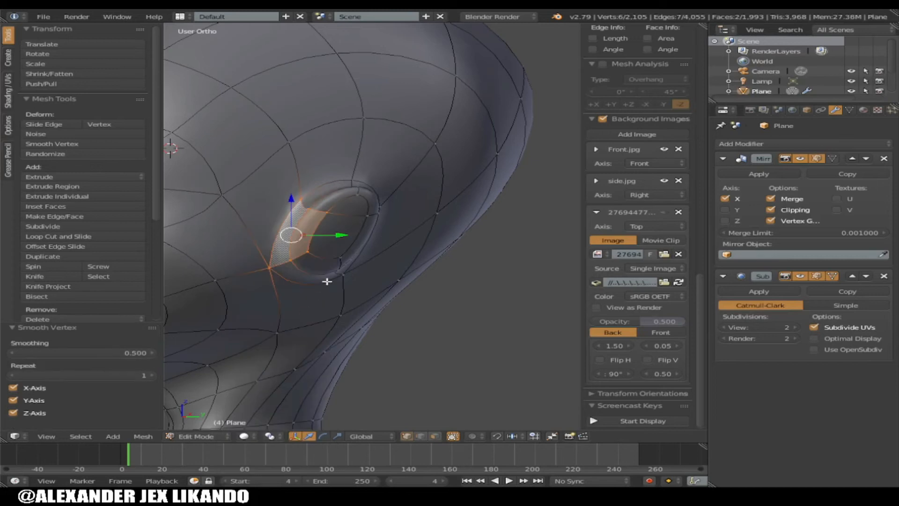
Step: Examine the smoothed ear in object mode from the front and the side of the head
key("Tab")
scroll(360, 283, "down", 8)
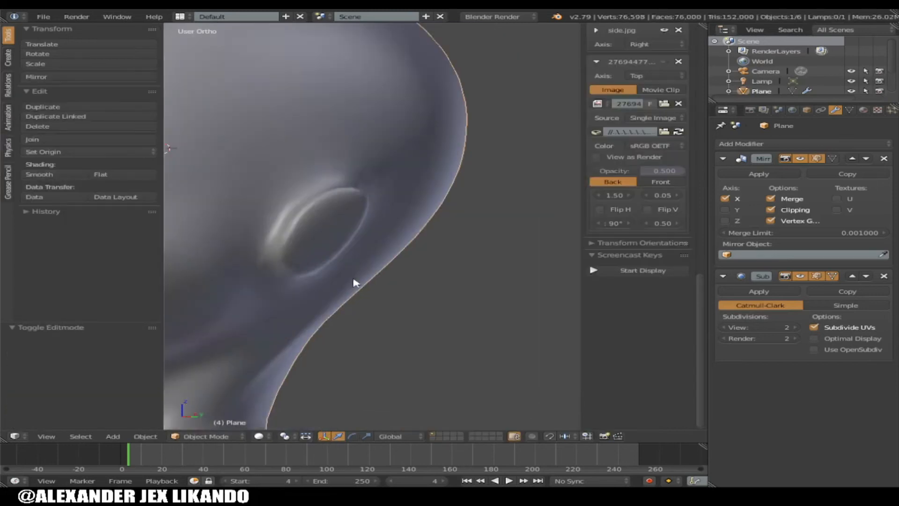
key("KP_4")
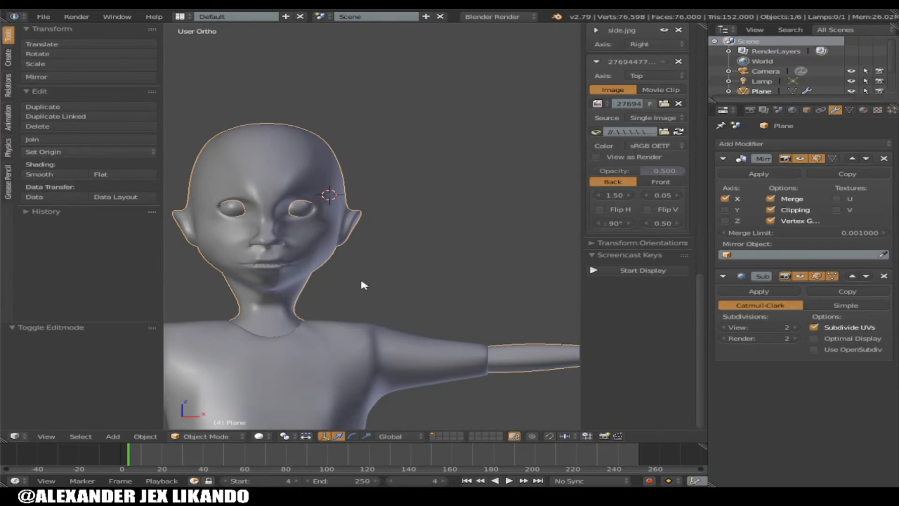
key("KP_6")
key("KP_6")
key("KP_6")
scroll(368, 269, "up", 4)
key("KP_6")
scroll(339, 257, "up", 1)
key("KP_6")
scroll(338, 253, "up", 1)
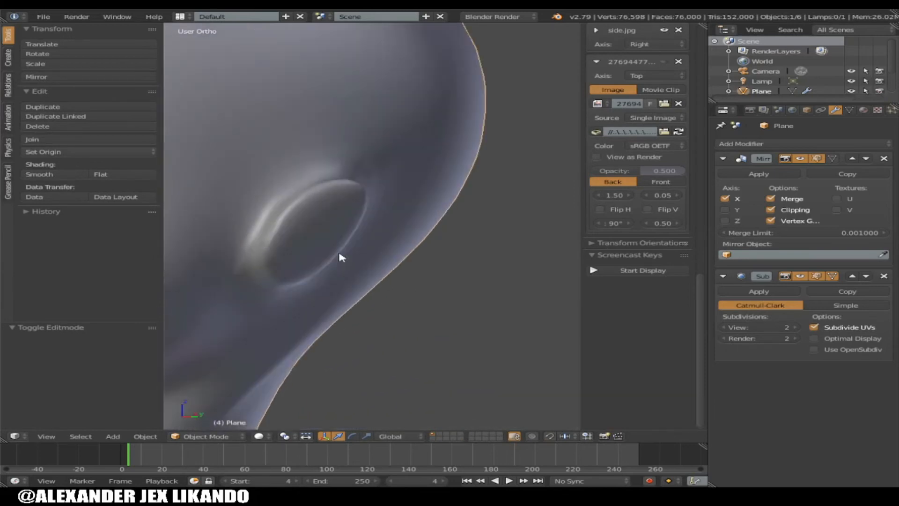
Step: Smooth the front ear vertices again with a factor of 0.510 and check the ear in object mode
key("Tab")
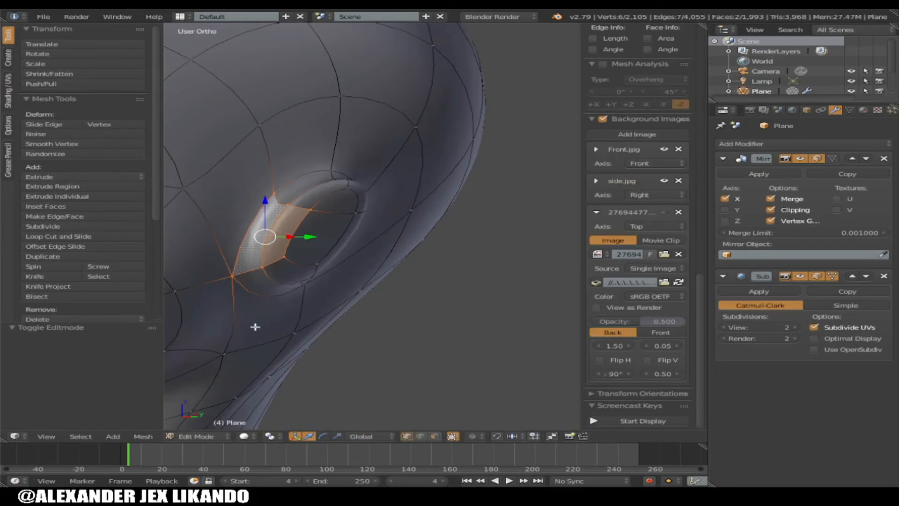
key("w")
left_click(281, 317)
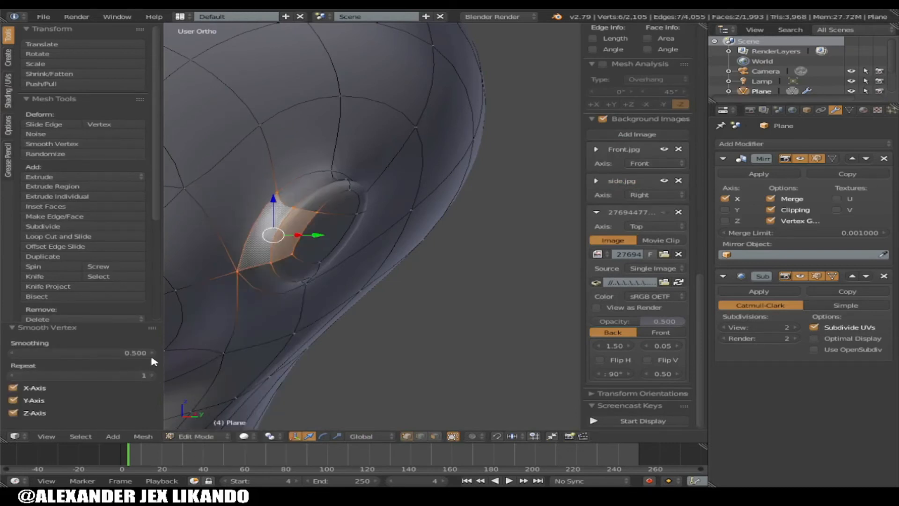
left_click_drag(152, 353, 151, 358)
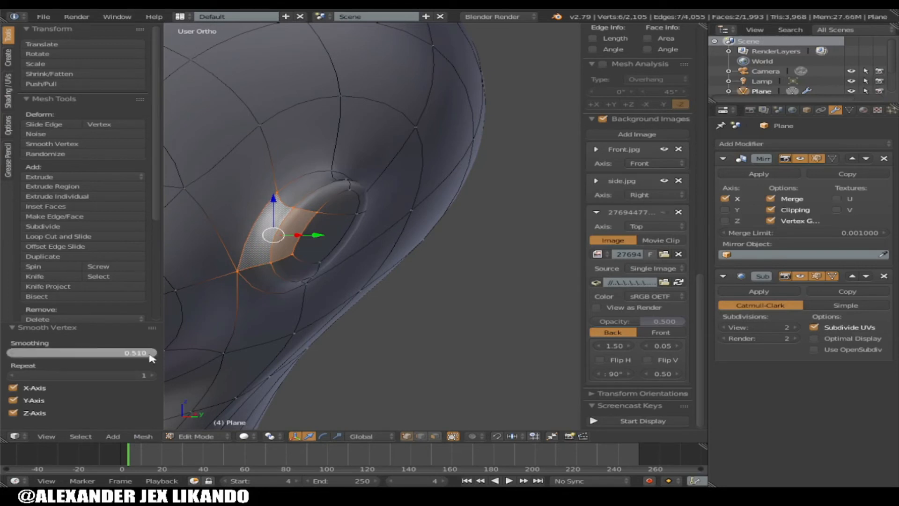
key("Tab")
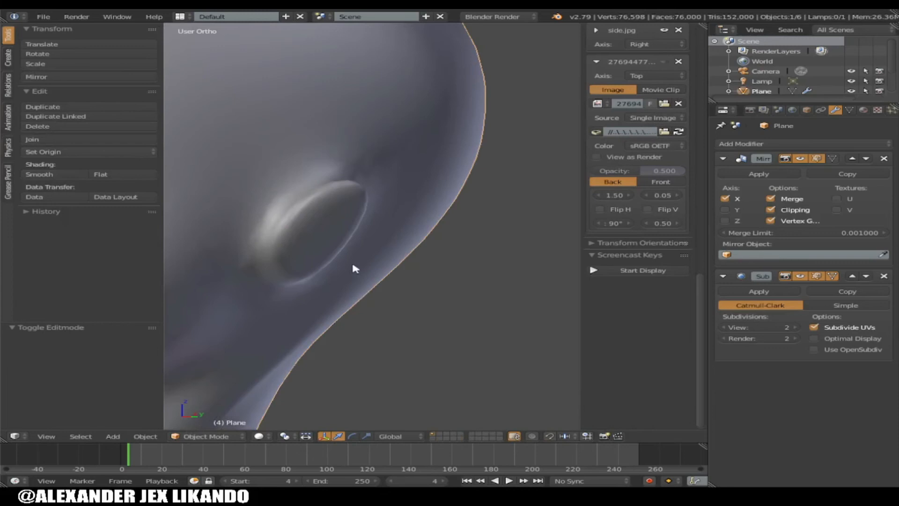
Step: In edit mode, adjust the upper front vertex of the ear and move the lower front one -0.028 along Y
key("Tab")
right_click(273, 198)
left_click_drag(328, 194, 344, 210)
left_click(261, 265)
left_click_drag(301, 265, 294, 264)
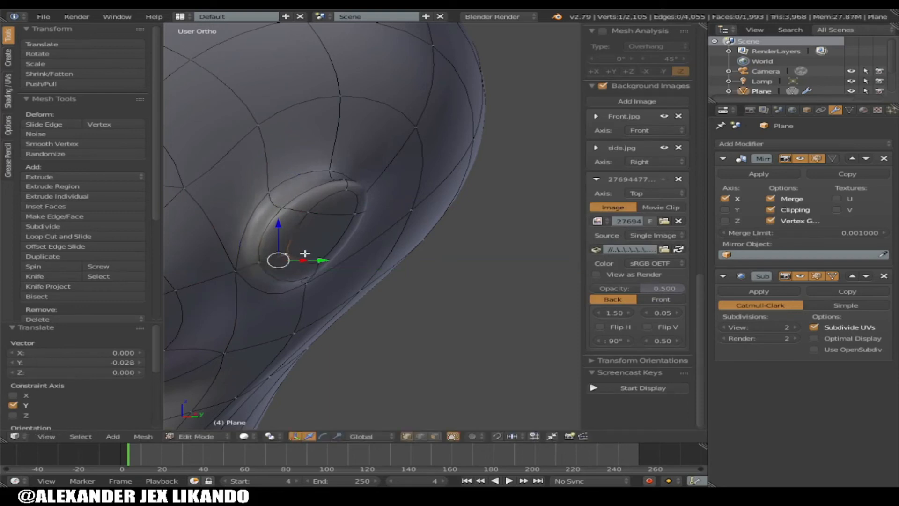
Step: Examine the shape of the ears on the whole character in object mode from several angles
key("Tab")
scroll(372, 272, "down", 6)
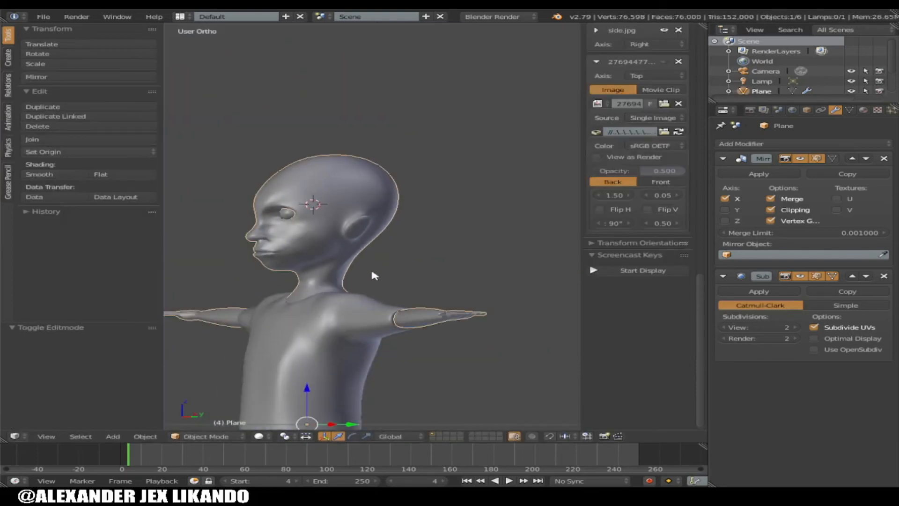
key("KP_4")
key("KP_4")
scroll(386, 266, "down", 2)
key("KP_4")
scroll(386, 266, "up", 1)
key("KP_4")
key("KP_4")
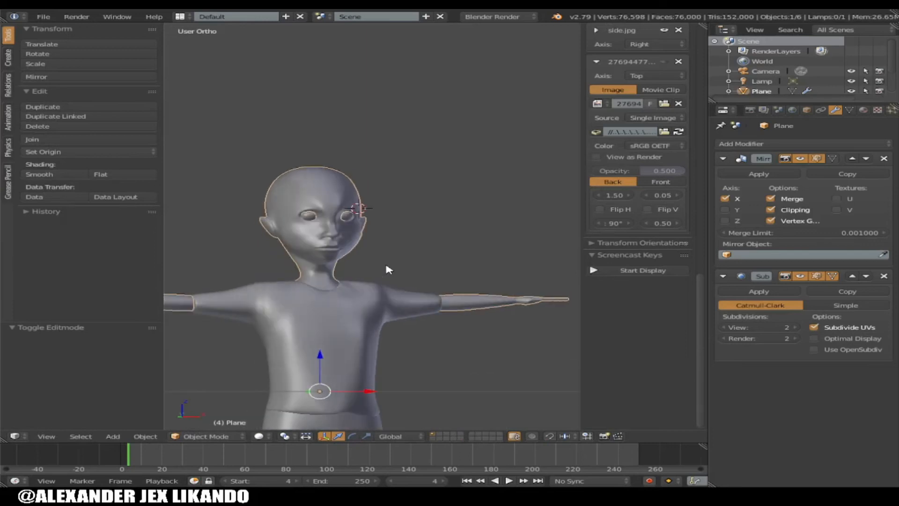
scroll(386, 266, "up", 1)
key("KP_6")
key("KP_6")
scroll(381, 263, "up", 5)
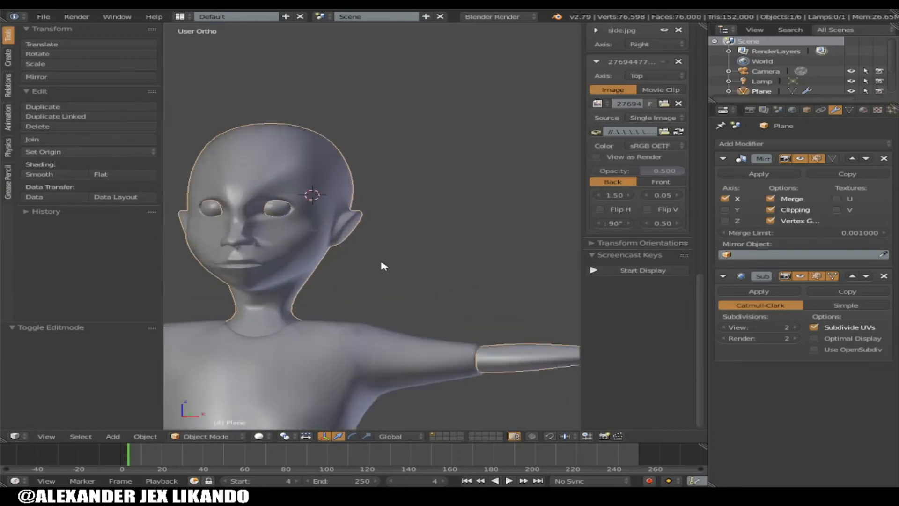
Step: In edit mode, select the face loop around the front of the ear and move it -0.003 along X
scroll(358, 235, "up", 3)
key("Tab")
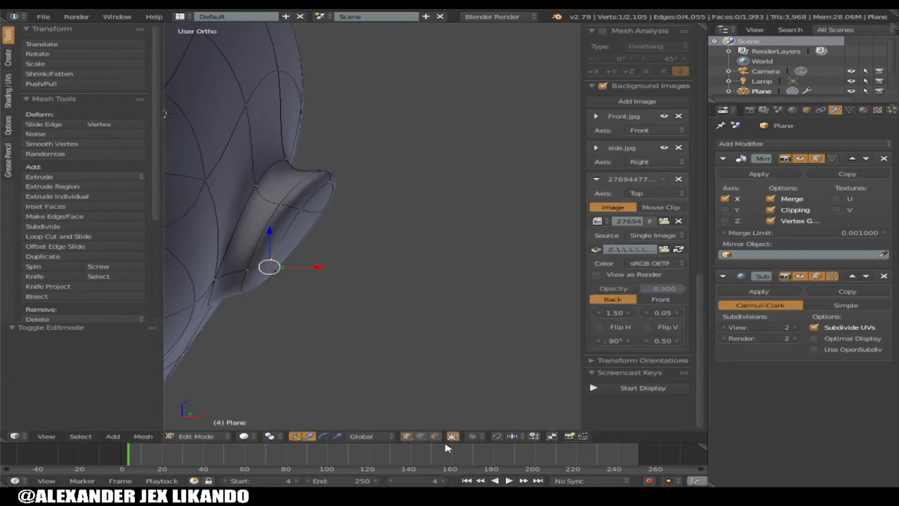
right_click(276, 193, "alt")
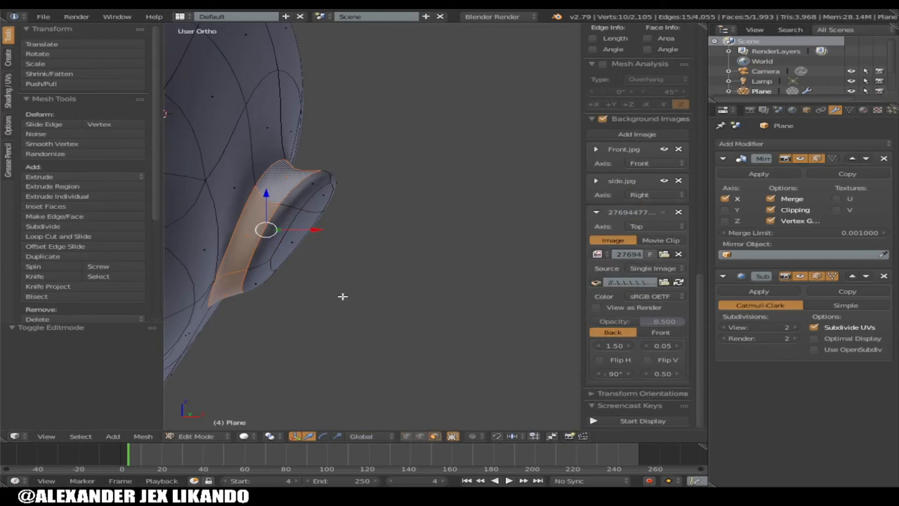
left_click(336, 436, "shift")
mouse_move(312, 228)
left_mouse_down()
mouse_move(295, 223)
mouse_move(326, 227)
mouse_move(322, 222)
left_mouse_up()
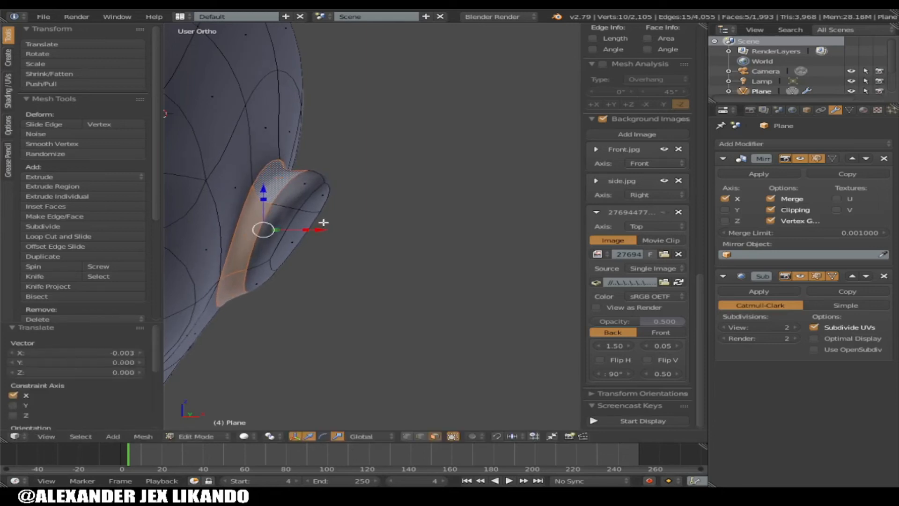
Step: Select all the ear faces in wireframe, rotate them -6.5°, and check the ear in object mode
right_click(310, 191)
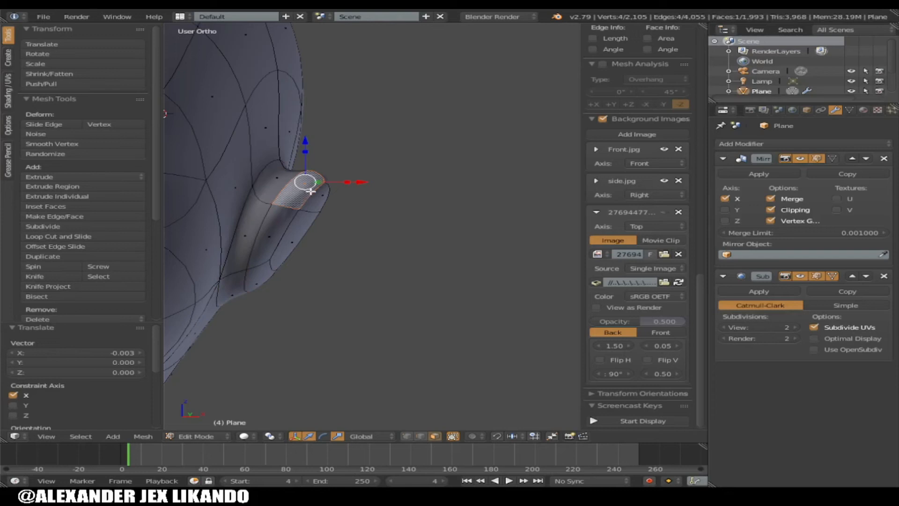
key("z")
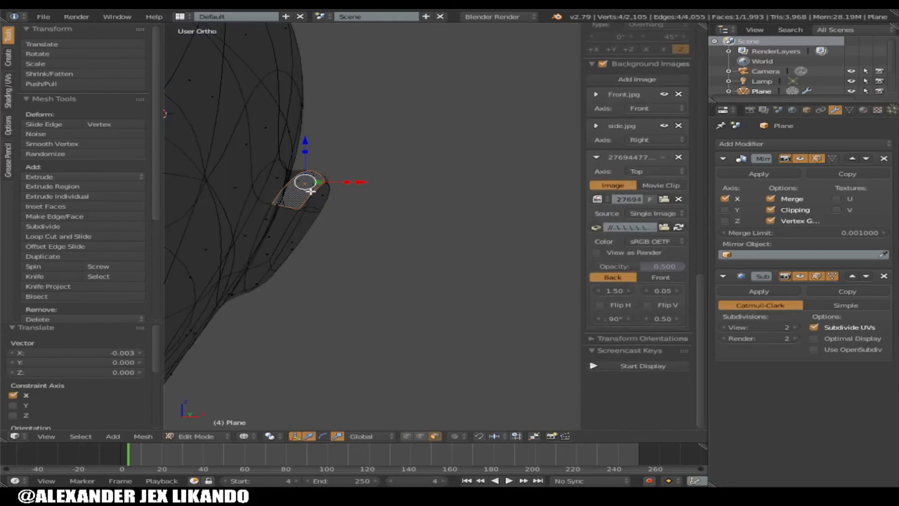
middle_click_drag(314, 189, 317, 190)
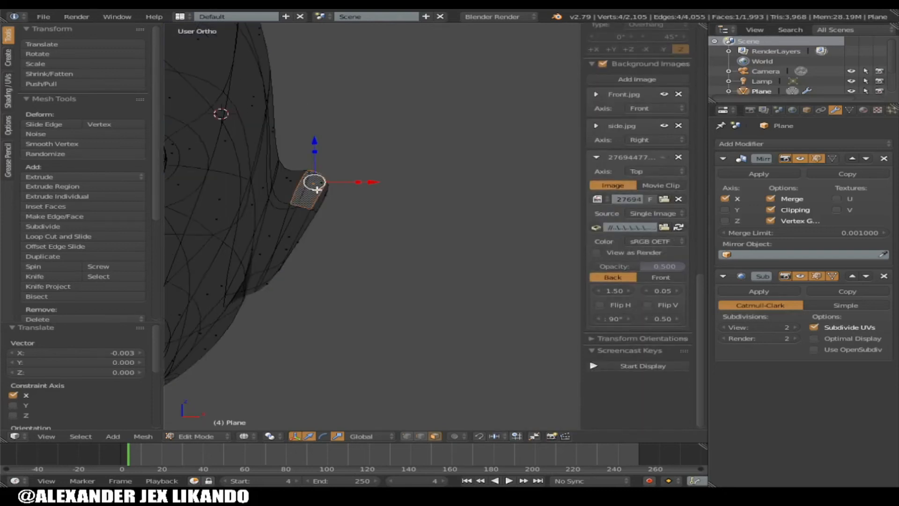
key("c")
mouse_move(319, 178)
left_mouse_down()
mouse_move(299, 244)
mouse_move(311, 181)
mouse_move(290, 284)
mouse_move(295, 185)
mouse_move(296, 244)
mouse_move(293, 216)
mouse_move(288, 258)
mouse_move(280, 252)
mouse_move(272, 286)
left_mouse_up()
right_click(270, 297)
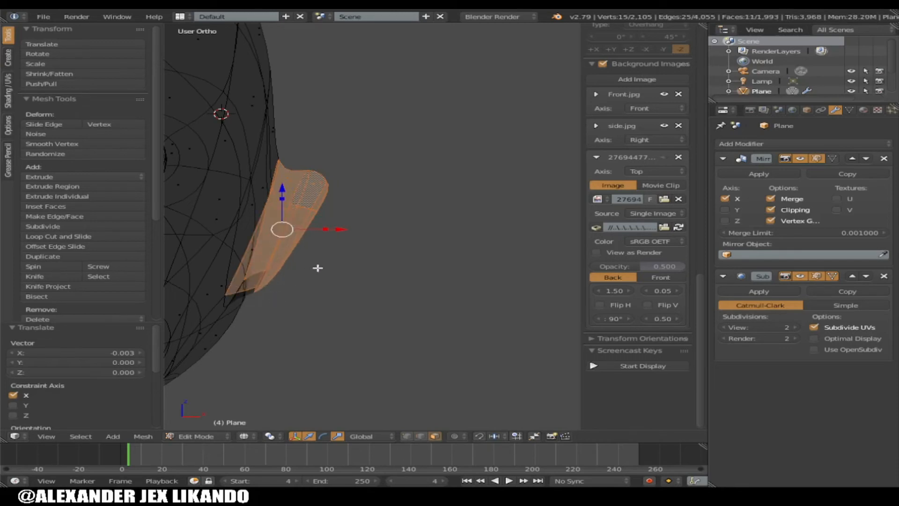
key("r")
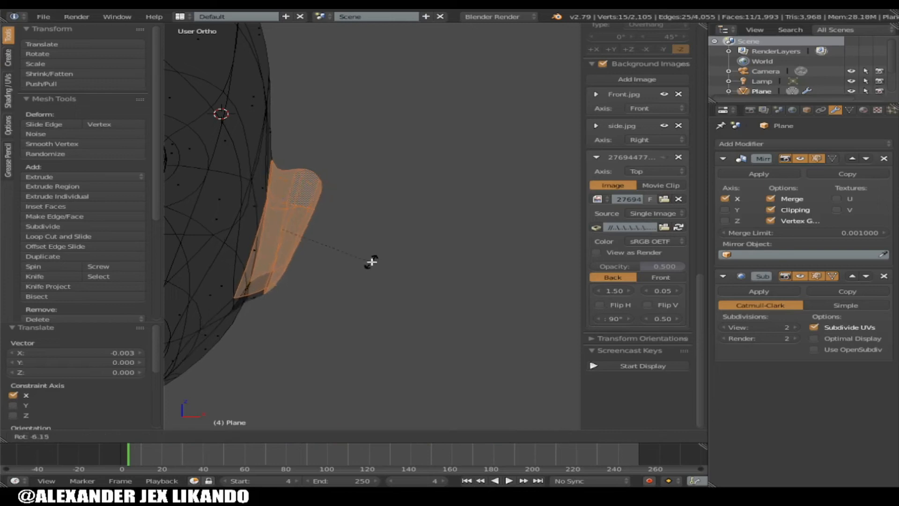
left_click(372, 262)
key("z")
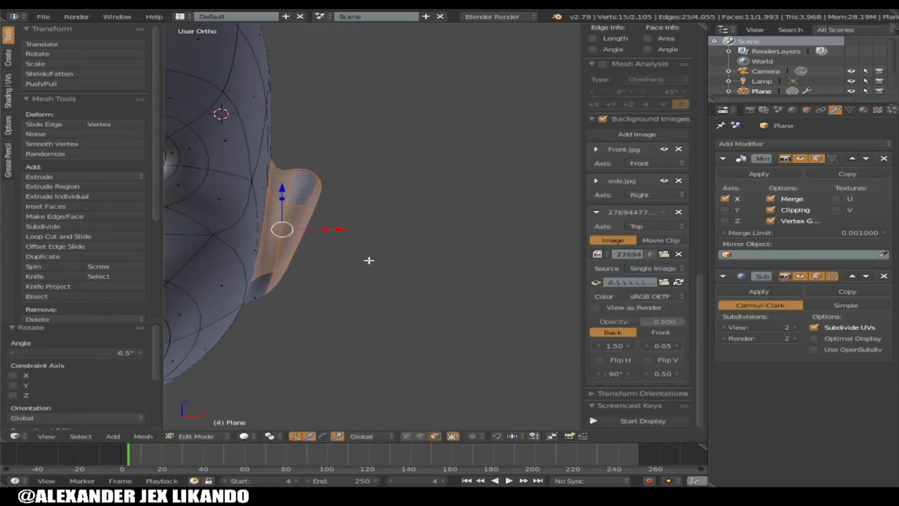
key("Tab")
scroll(358, 244, "down", 5)
scroll(359, 248, "up", 3)
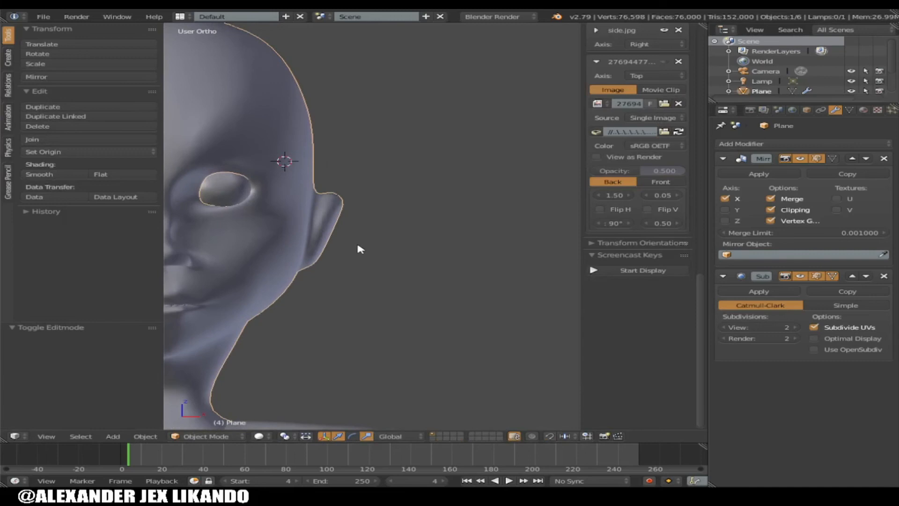
Step: Move the upper inner ear vertex -0.014 along X and shift the neighbouring outer vertex inward along X
key("Tab")
scroll(337, 229, "up", 6)
scroll(328, 247, "down", 1)
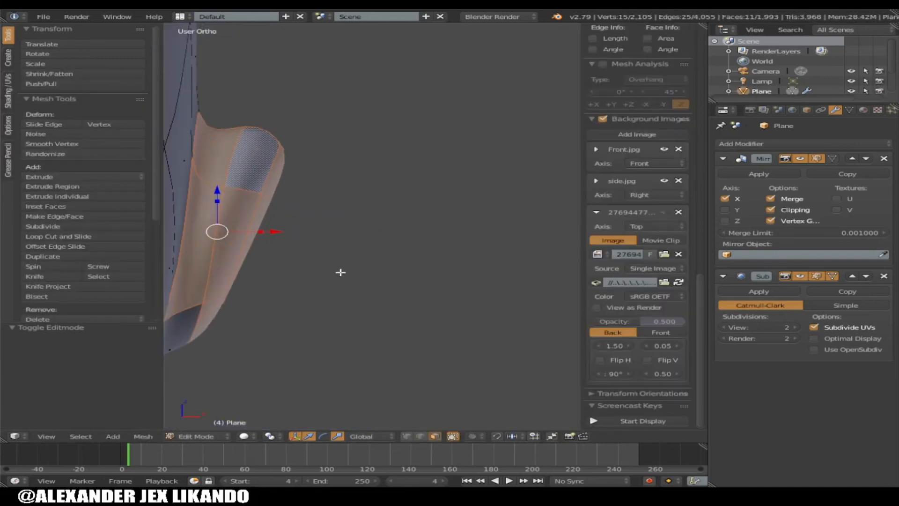
left_click(406, 436)
right_click(224, 187)
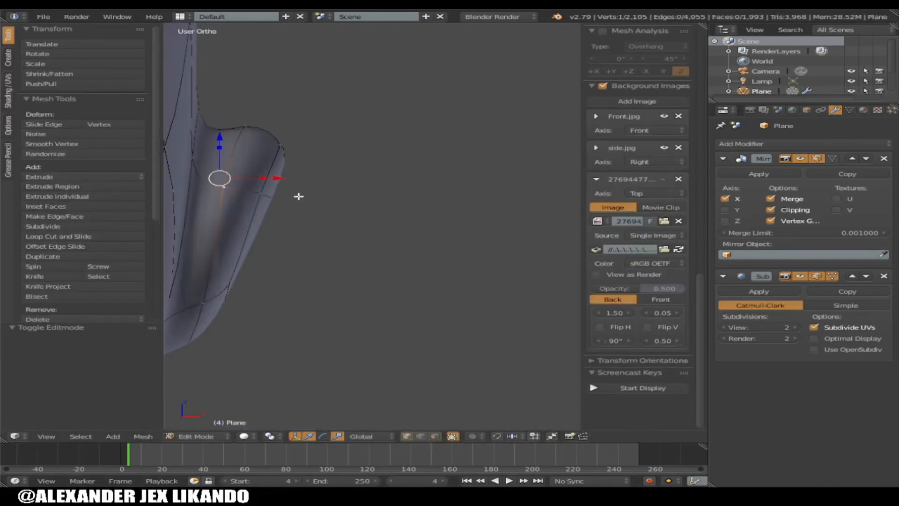
left_click_drag(275, 177, 260, 206)
right_click(261, 195)
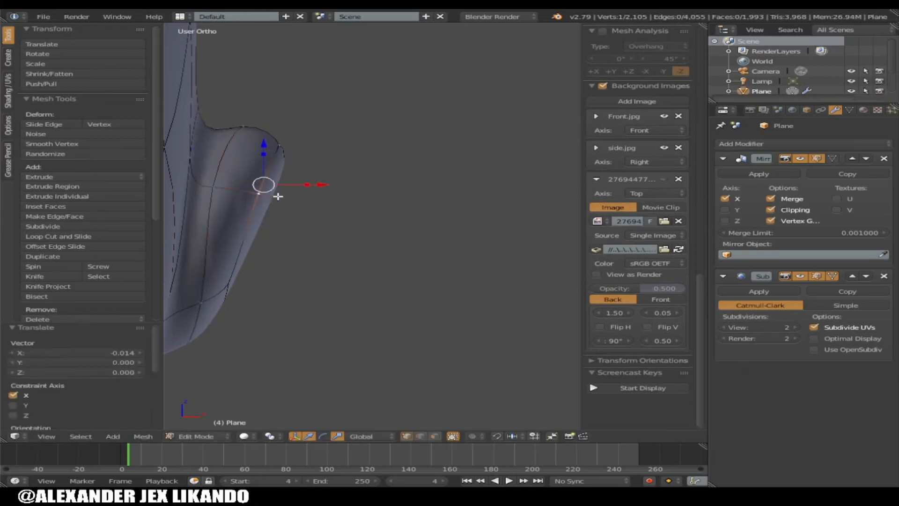
left_click_drag(333, 184, 269, 181)
Step: Move the lower inner ear vertex -0.025 along X and check the ear from the side in object mode
right_click(201, 301)
left_click_drag(257, 315, 231, 311)
middle_click_drag(230, 311, 239, 308)
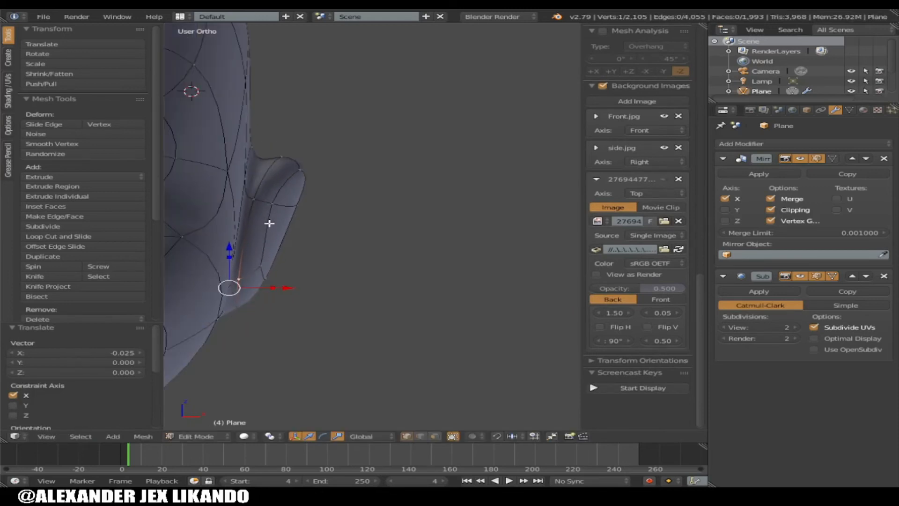
key("Tab")
key("KP_6")
key("KP_6")
key("KP_6")
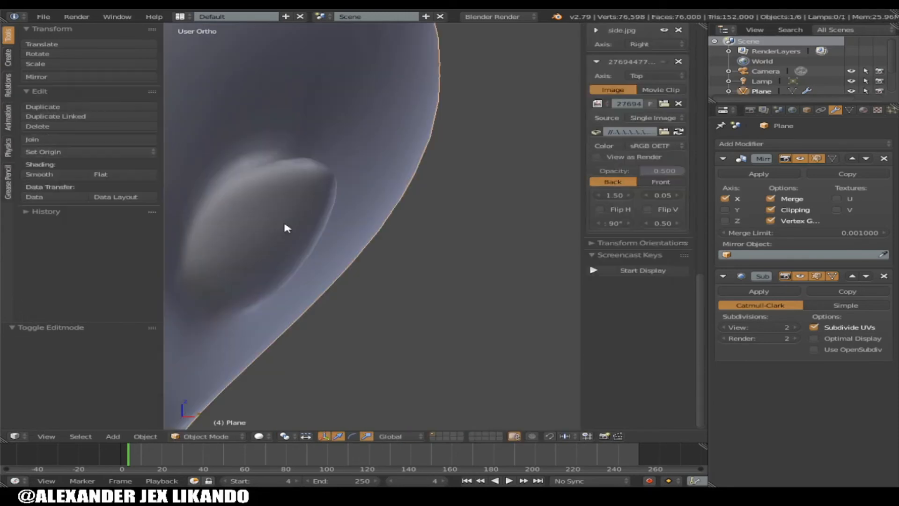
Step: Extrude the face in the middle of the ear in place, push it inward along X, and check it in object mode
key("Tab")
left_click(434, 436)
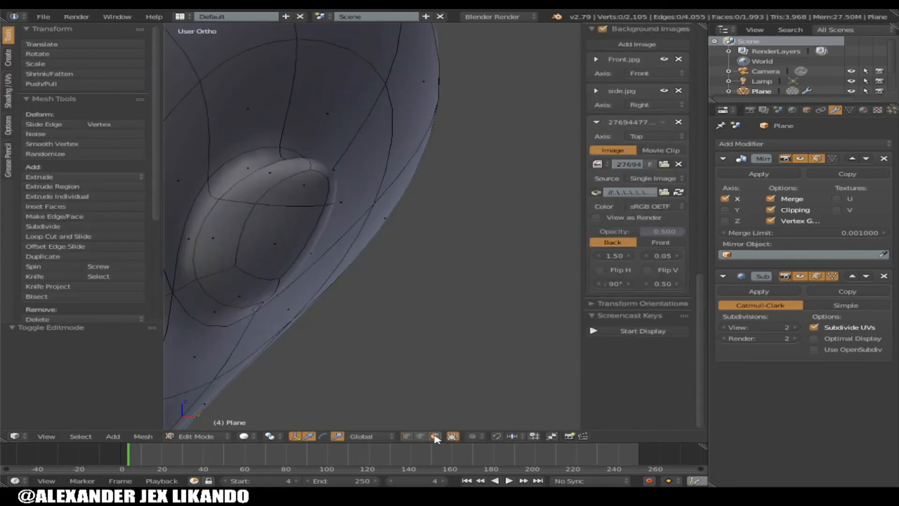
left_click(278, 222)
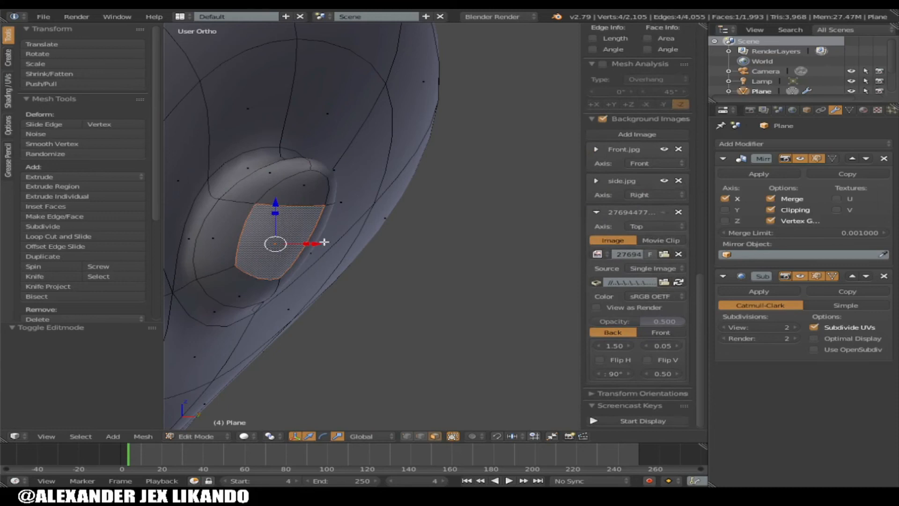
key("e")
right_click(347, 249)
key("g")
key("x")
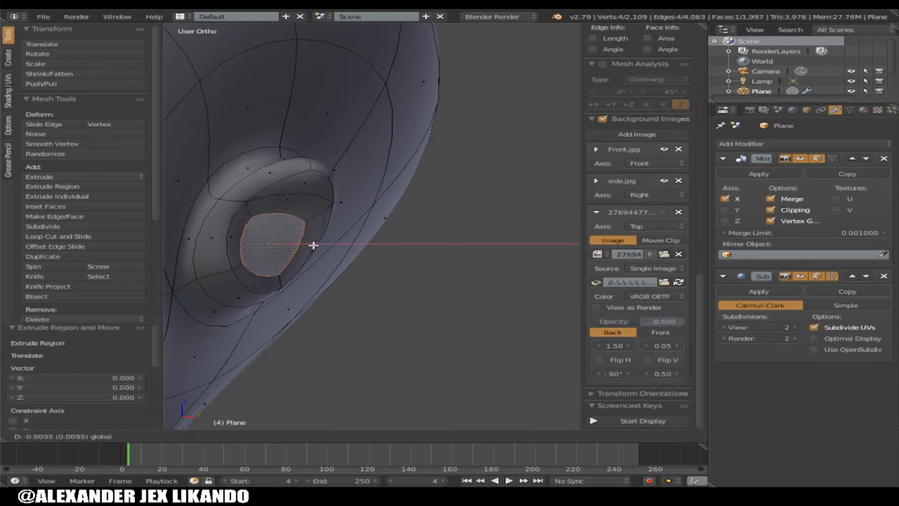
left_click(309, 244)
key("Tab")
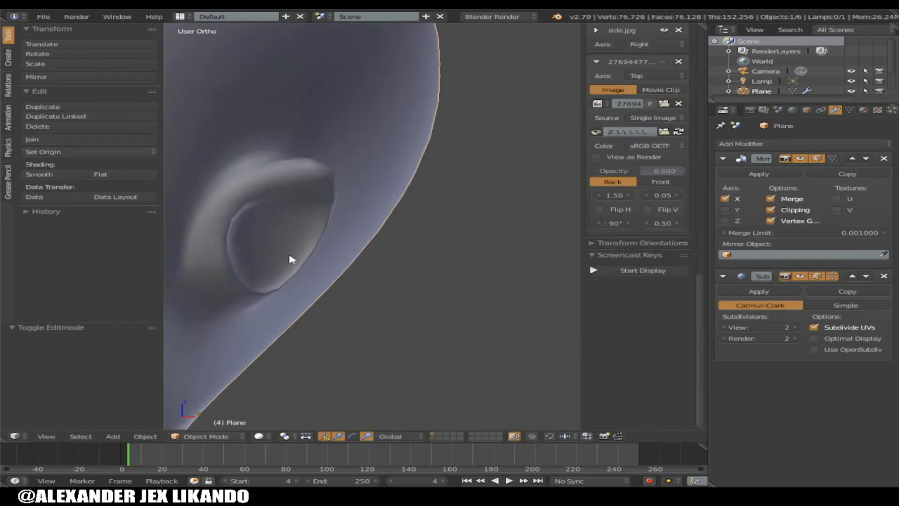
Step: Move the lower front vertex around the ear's hollow -0.0435 along X and check the head in object mode
key("Tab")
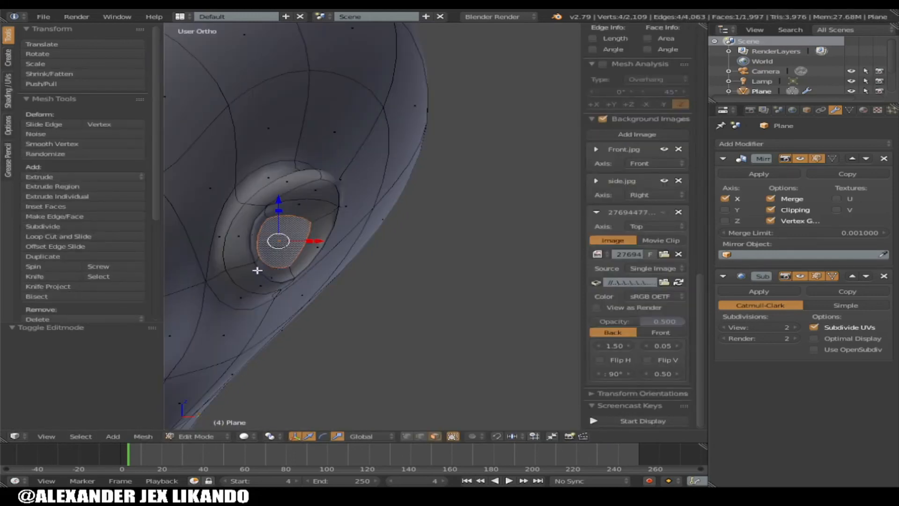
left_click(406, 436)
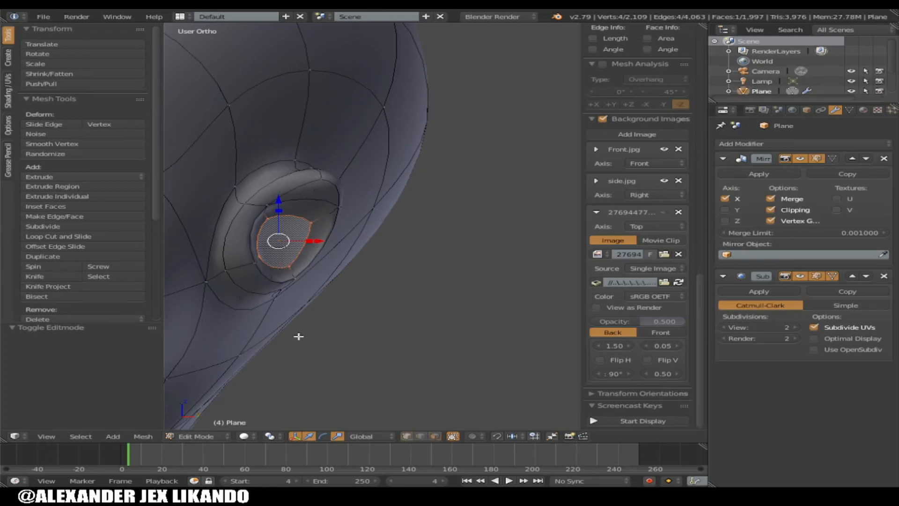
left_click(255, 266)
key("g")
key("x")
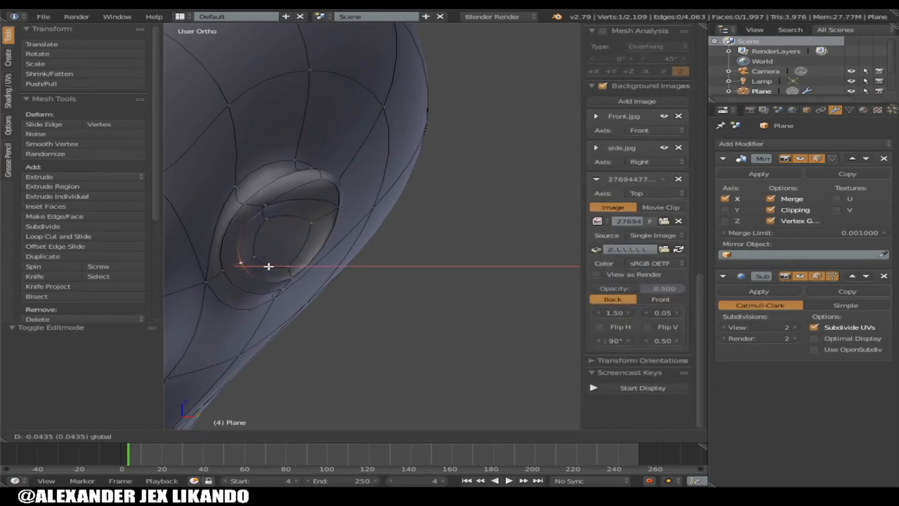
left_click(269, 265)
scroll(257, 249, "down", 4)
scroll(331, 262, "up", 3)
scroll(331, 265, "down", 3)
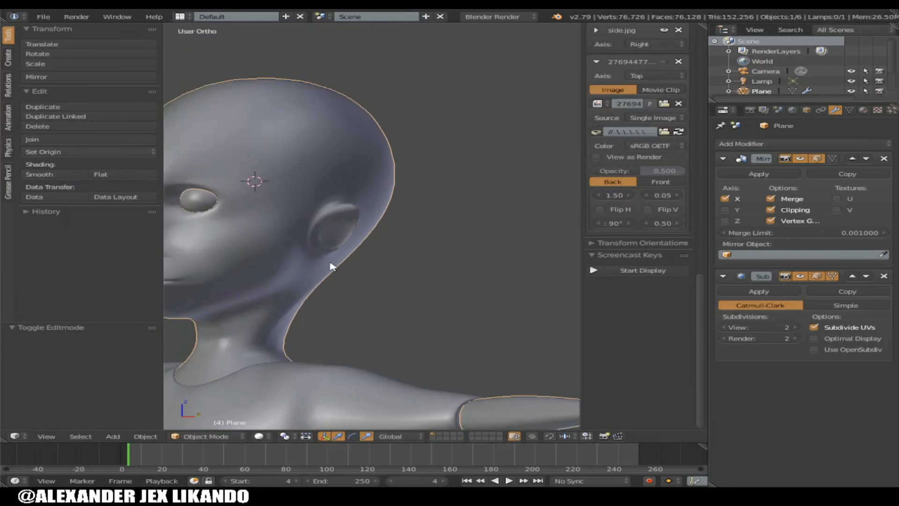
Step: Scale the innermost ear face to 0.810 and move it 0.0018 along X
scroll(331, 261, "up", 2)
middle_click_drag(331, 261, 330, 237)
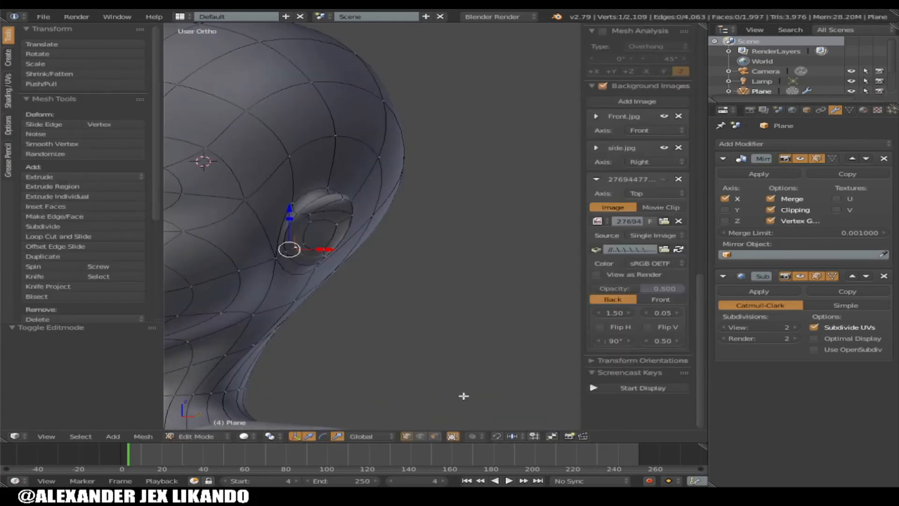
left_click(437, 436)
right_click(318, 237)
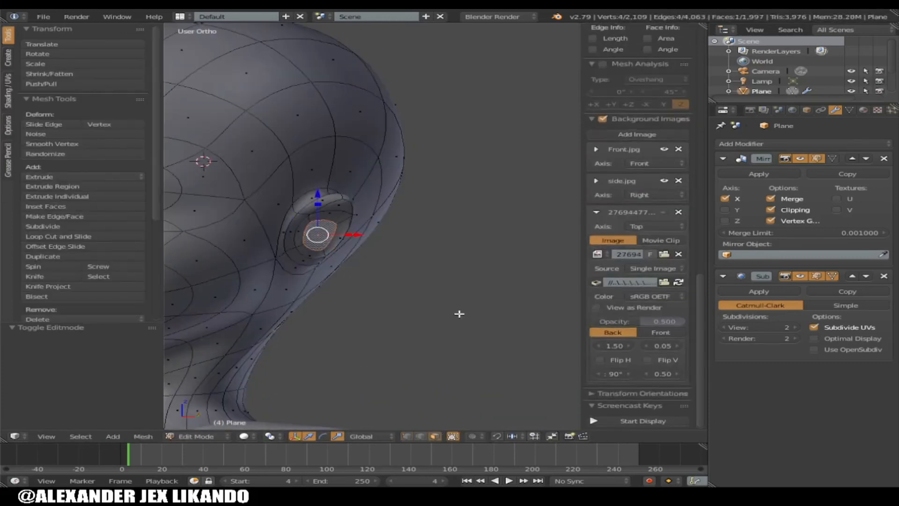
key("s")
left_click(426, 298)
key("g")
key("x")
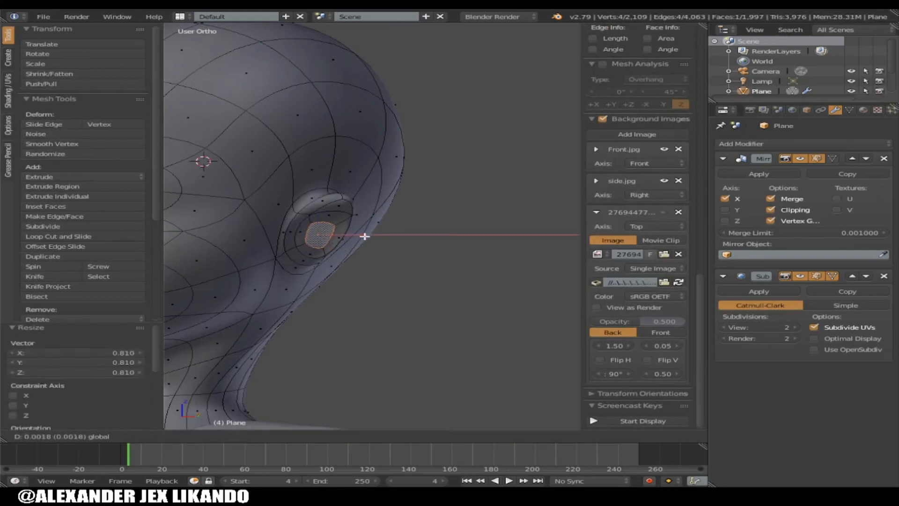
left_click(364, 237)
Step: Examine the ear's shape in object mode from the front and side of the head, including close up
key("Tab")
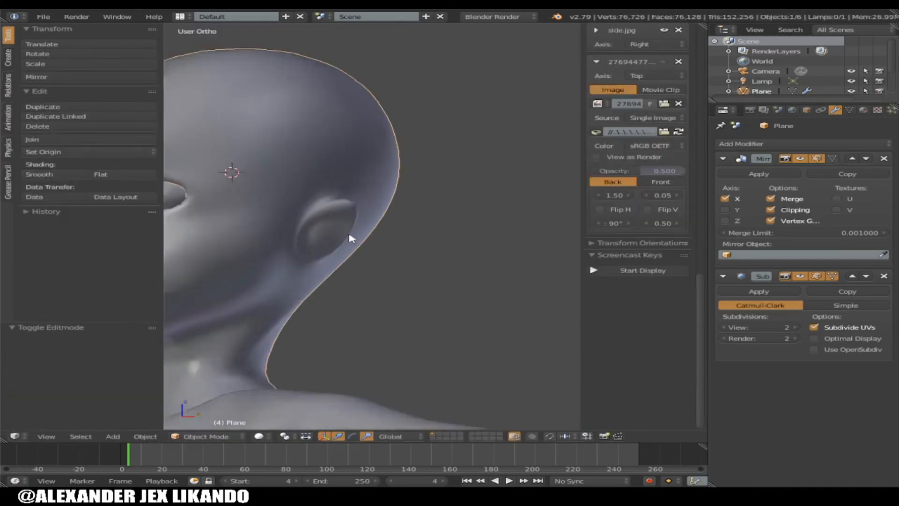
scroll(350, 238, "down", 5)
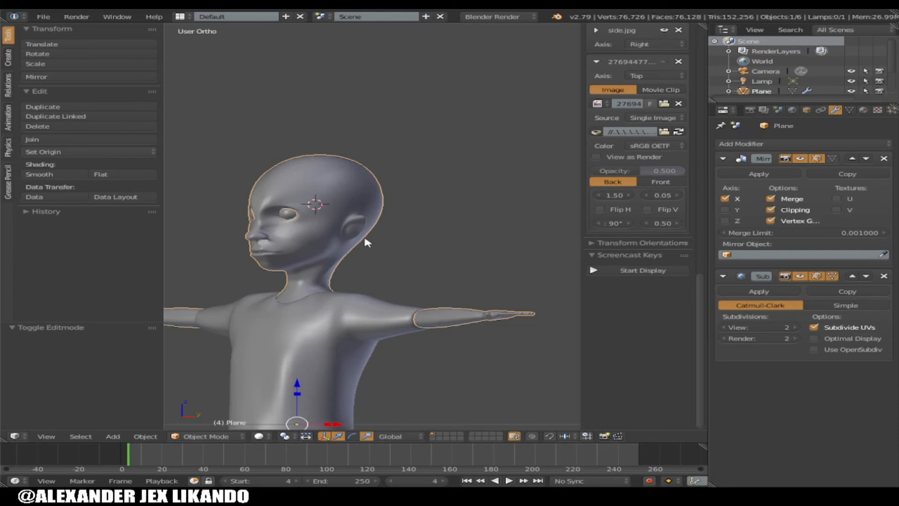
middle_click_drag(367, 242, 381, 245)
scroll(381, 245, "up", 3)
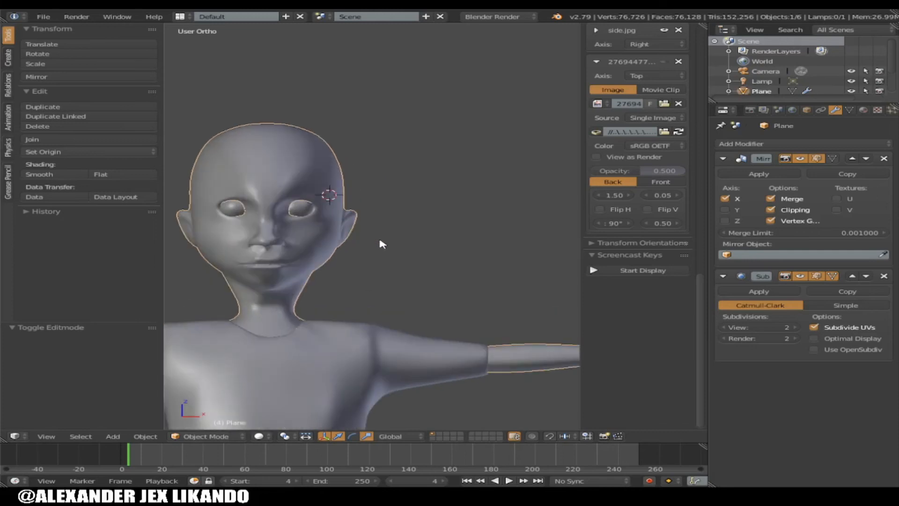
scroll(381, 244, "up", 1)
middle_click_drag(381, 244, 369, 241)
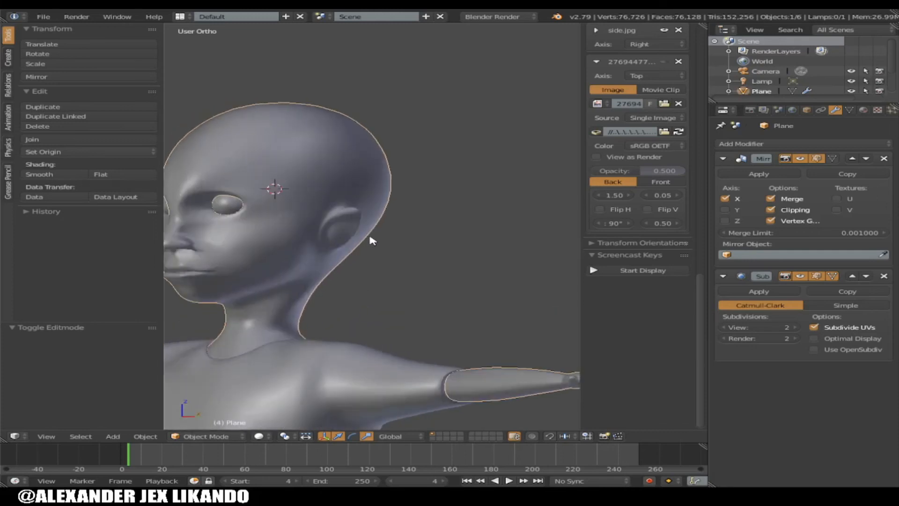
scroll(369, 239, "up", 5)
scroll(335, 243, "up", 3)
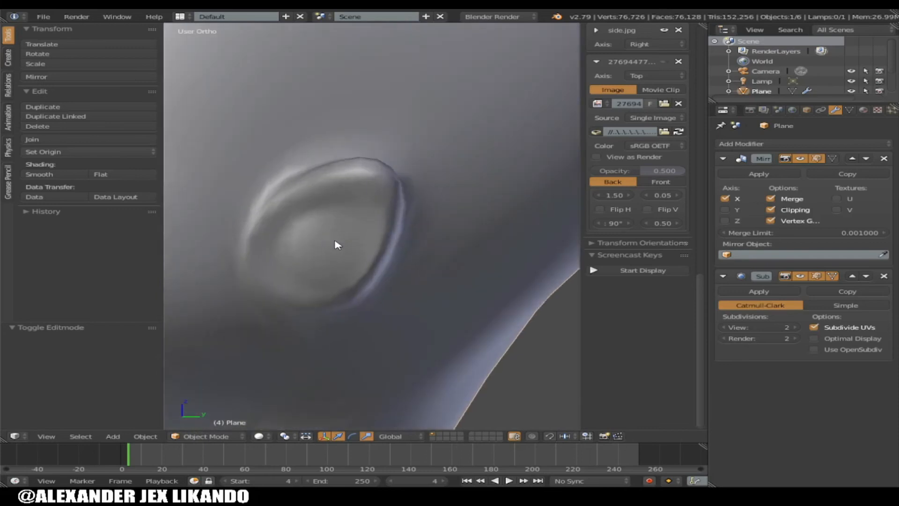
Step: Move the lower front face of the ear 0.008 along X and check the whole character in object mode
key("Tab")
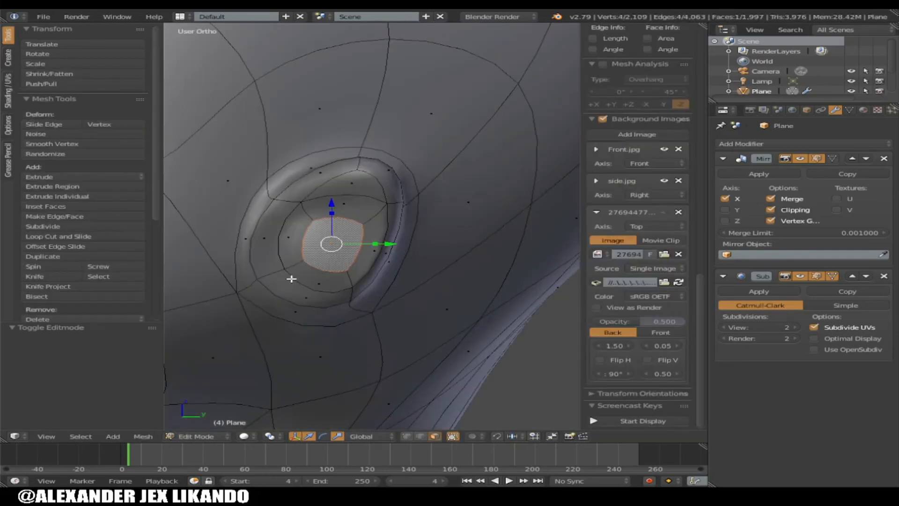
right_click(278, 275)
middle_click_drag(313, 302, 280, 301)
key("g")
key("x")
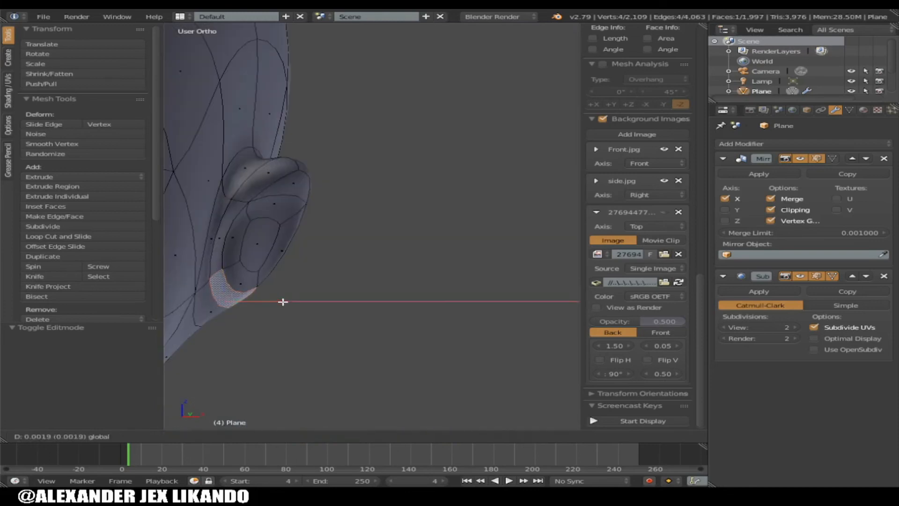
left_click(288, 302)
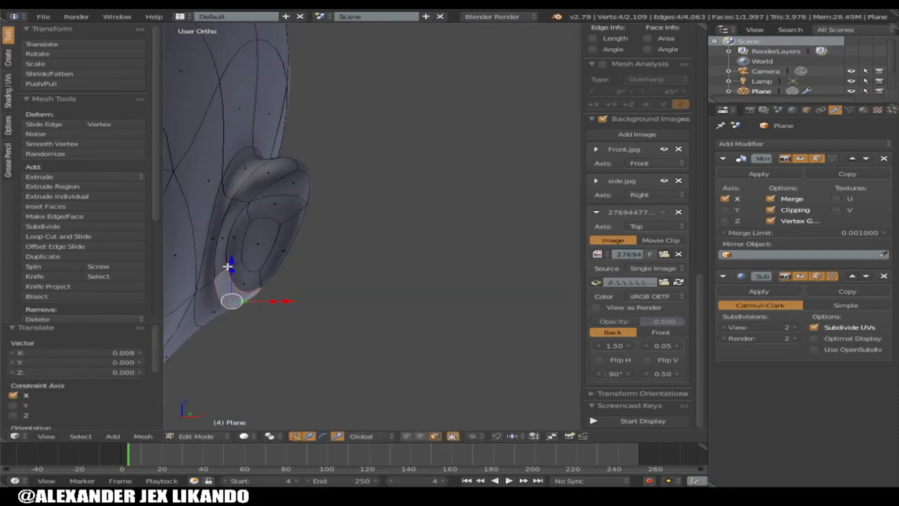
key("Tab")
middle_click_drag(235, 264, 243, 259)
scroll(330, 270, "up", 3)
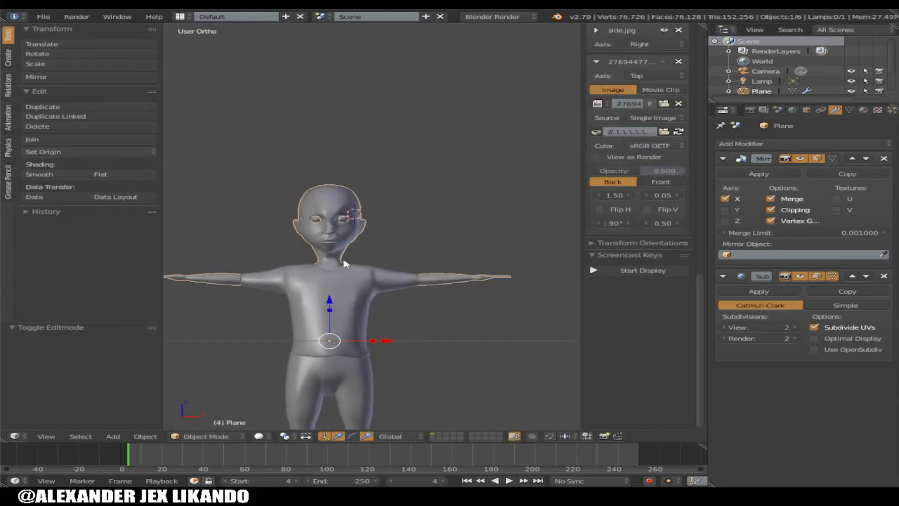
Step: Examine the ear in object mode from the side of the head, including close up
scroll(360, 245, "up", 4)
middle_click_drag(359, 245, 359, 246)
scroll(360, 247, "down", 2)
scroll(360, 246, "up", 2)
middle_click_drag(404, 178, 401, 273)
scroll(399, 239, "up", 2)
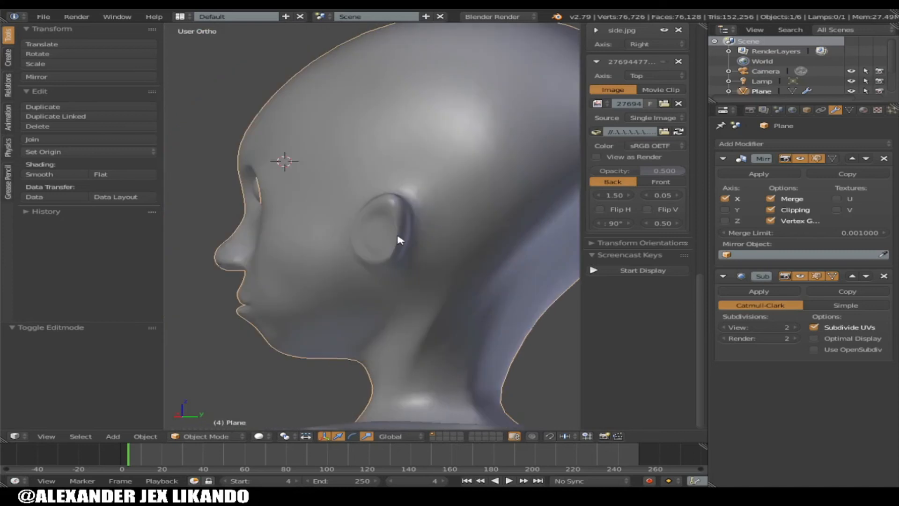
middle_click_drag(399, 240, 407, 240)
scroll(410, 240, "up", 2)
scroll(469, 261, "up", 3)
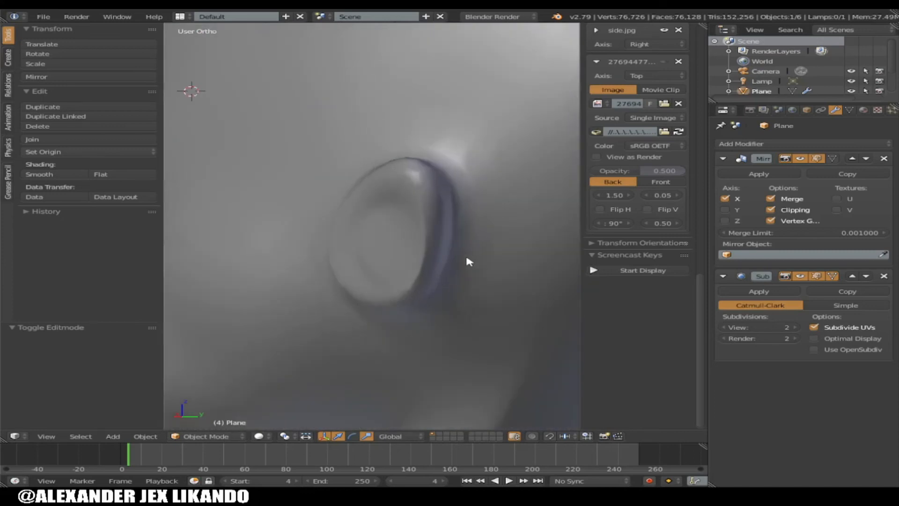
Step: Move the rear inner rim face of the ear backward along Y and check the head in object mode
key("Tab")
right_click(436, 248, "alt")
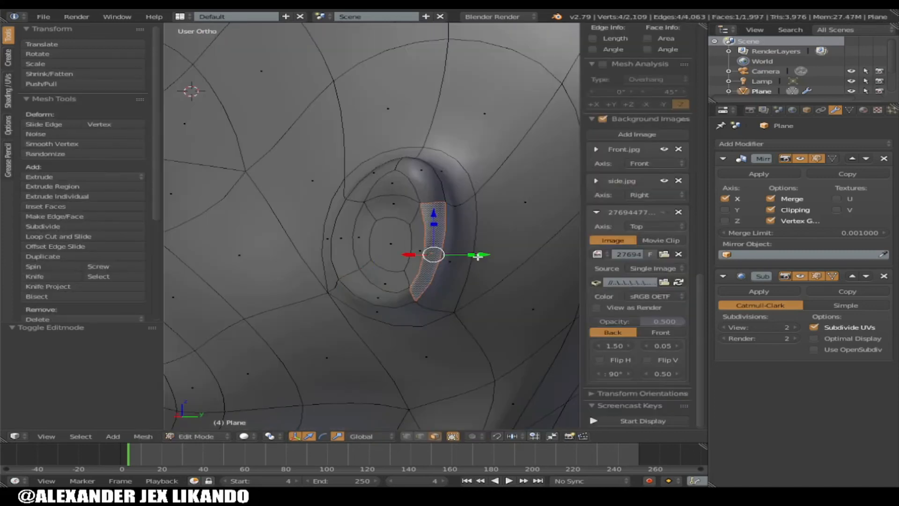
middle_click_drag(444, 276, 450, 272)
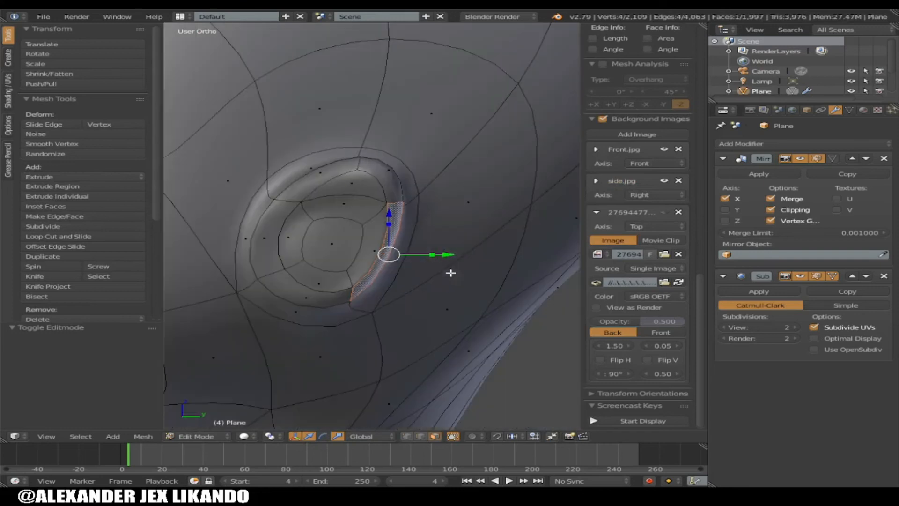
left_click_drag(449, 255, 459, 257)
scroll(459, 257, "down", 6)
key("Tab")
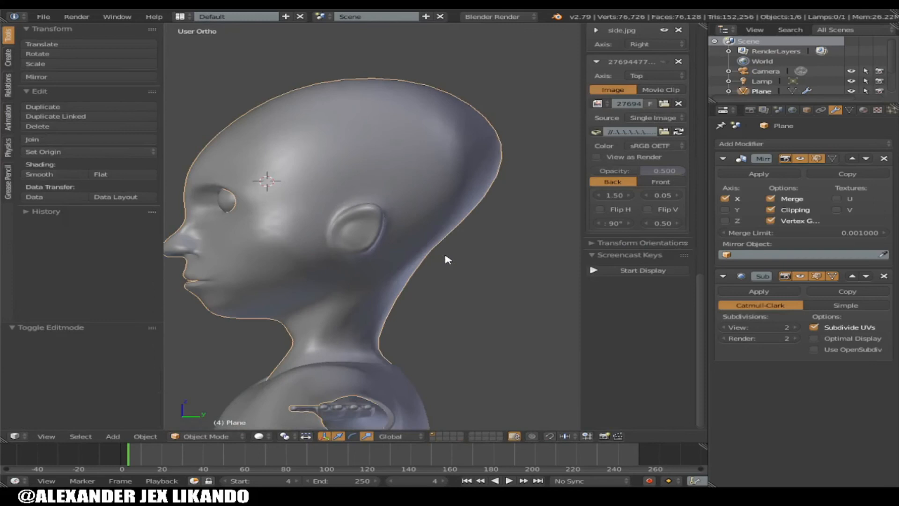
Step: Move the ear's rear inner rim face 0.009 along Y and rotate it 8.92°
key("Tab")
scroll(425, 255, "up", 1)
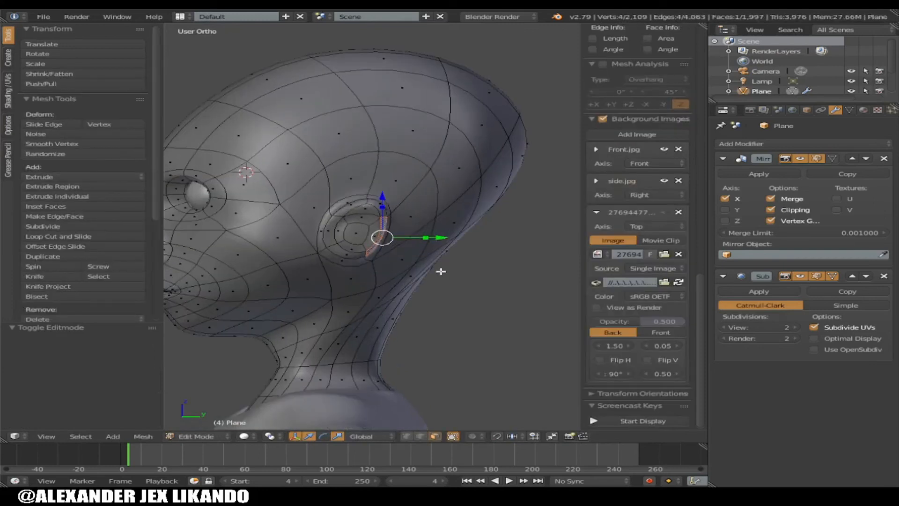
left_click_drag(445, 241, 457, 256)
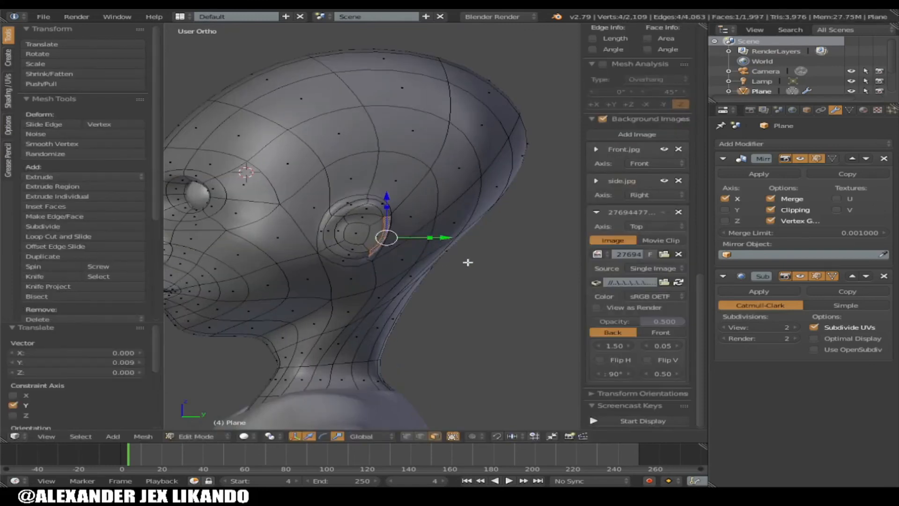
key("r")
left_click(462, 280)
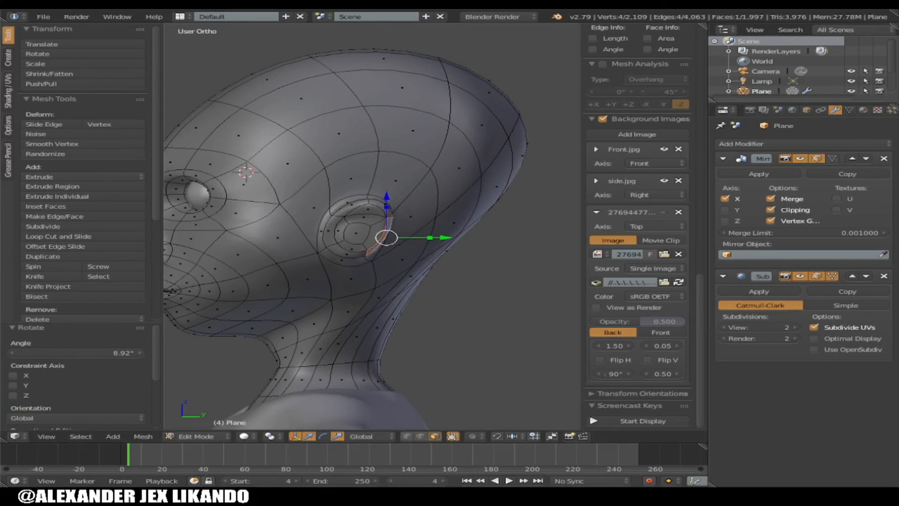
Step: Rotate the ear's rear inner rim face another 5.26° and check the head in object mode
scroll(424, 246, "up", 3)
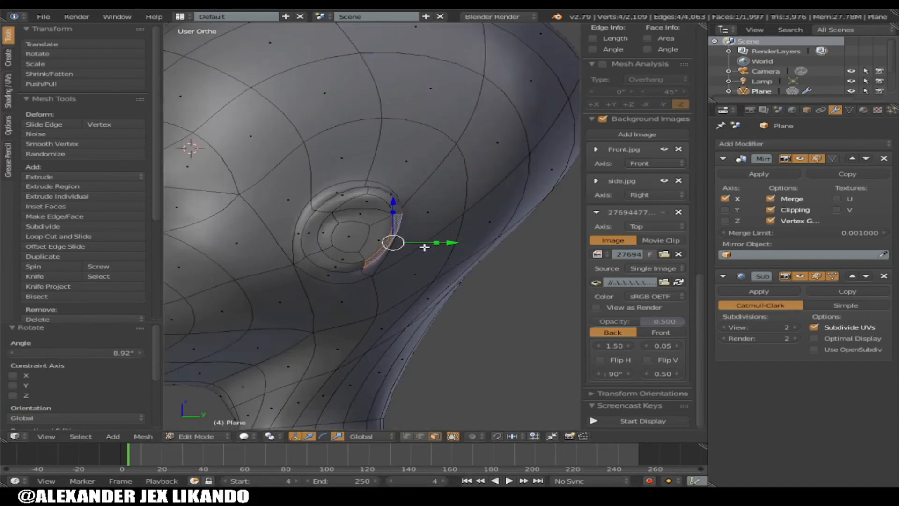
scroll(424, 247, "up", 1)
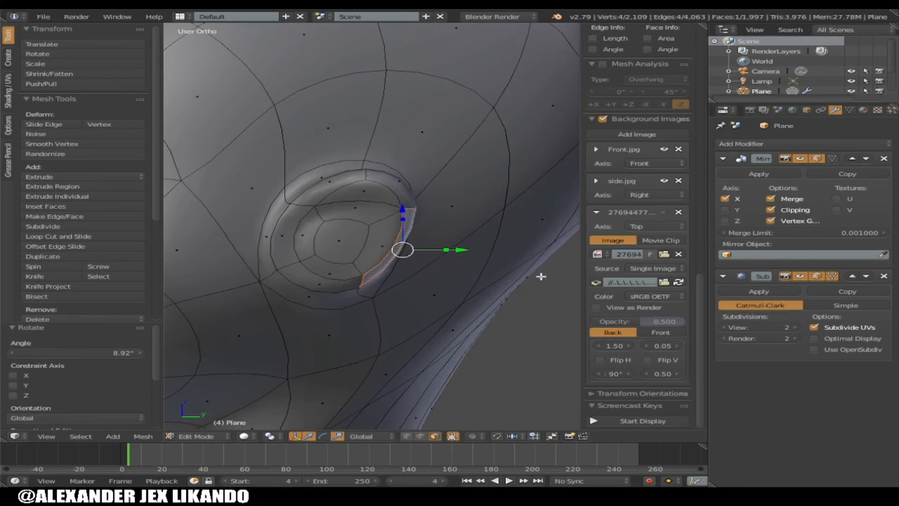
key("r")
left_click(537, 296)
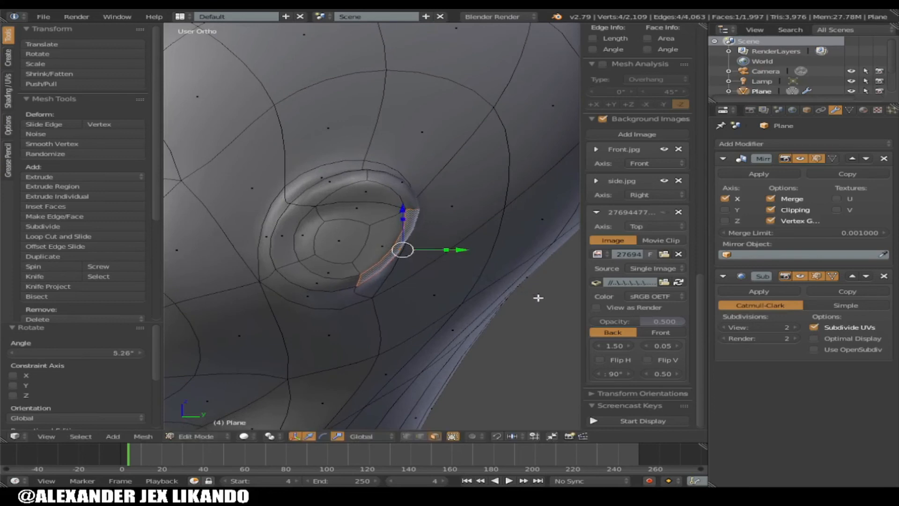
scroll(524, 295, "down", 2)
key("Tab")
scroll(381, 245, "up", 2)
key("Tab")
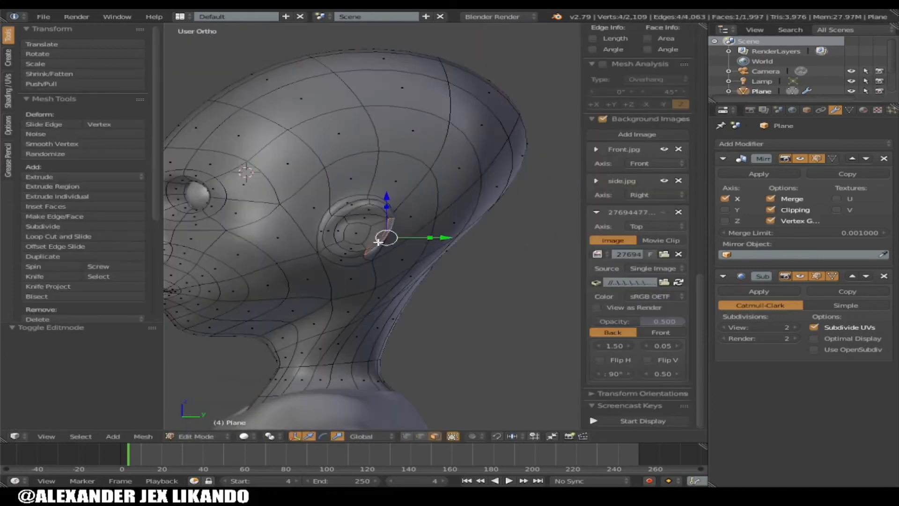
Step: Move the innermost ear face -0.004 along Y, rotate it slightly, and check the ear in object mode
scroll(379, 242, "up", 3)
right_click(380, 243)
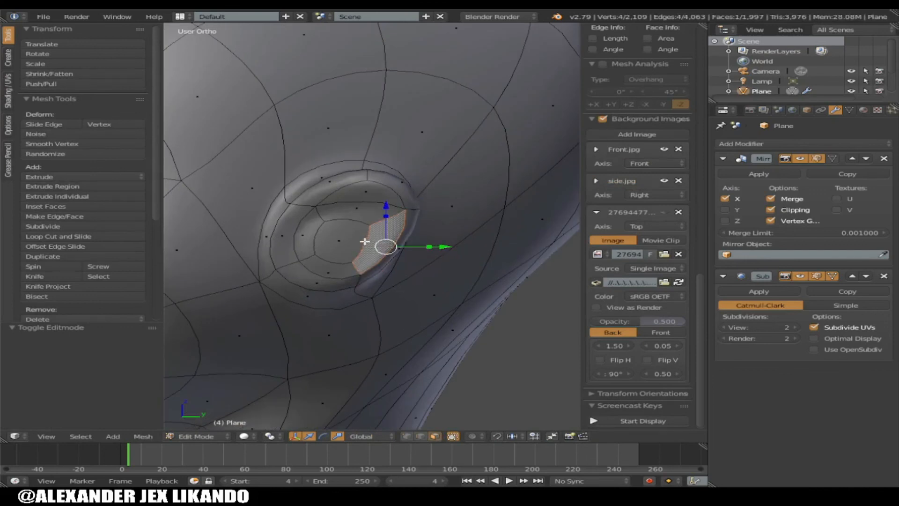
right_click(365, 241)
left_click_drag(403, 249, 396, 243)
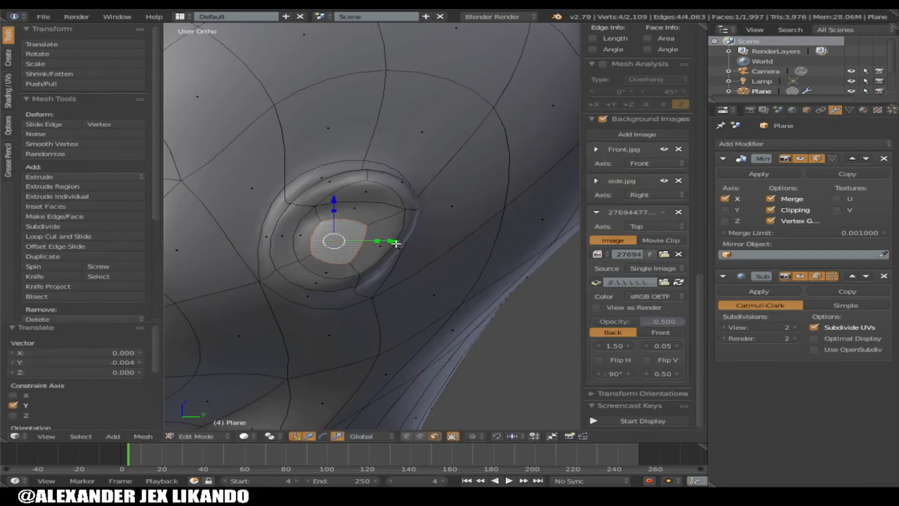
key("r")
left_click(437, 318)
scroll(437, 318, "down", 4)
key("Tab")
key("Tab")
key("Tab")
middle_click_drag(379, 242, 354, 241)
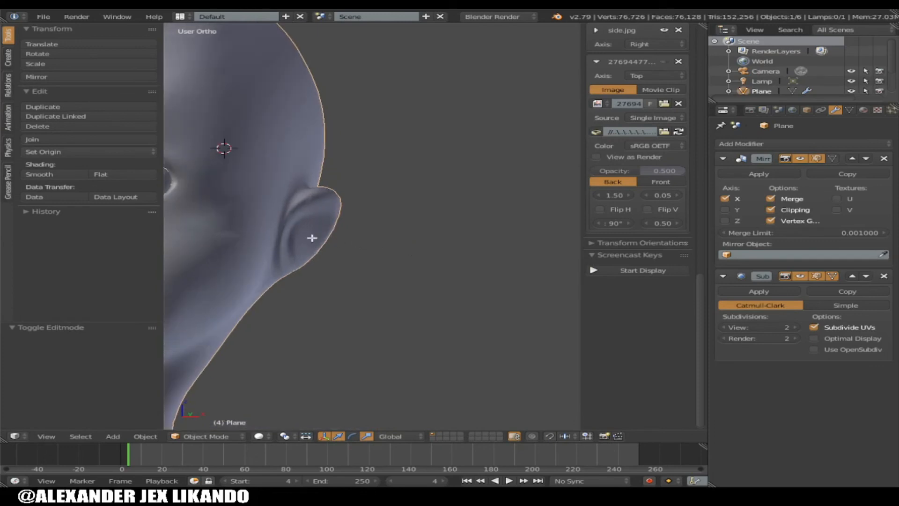
Step: Extrude the innermost ear face, move it inward along X, and check the ear in object mode
key("Tab")
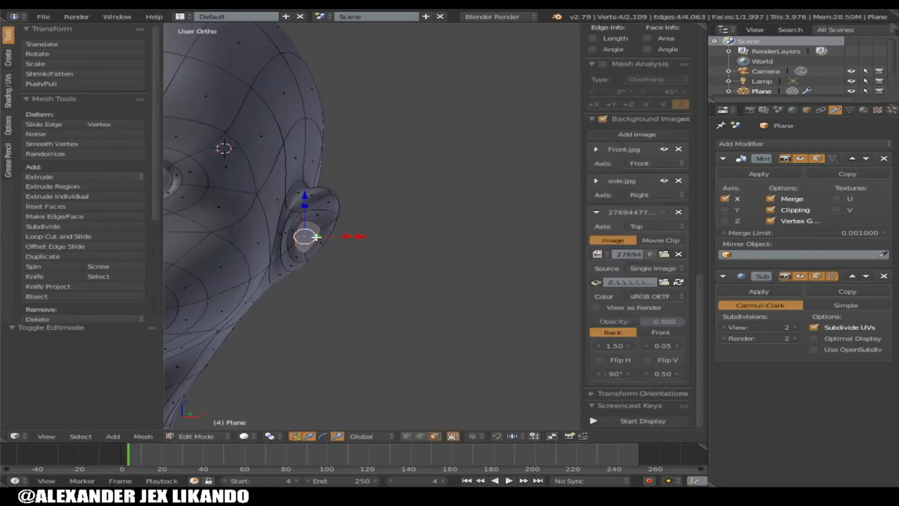
key("e")
right_click(342, 245)
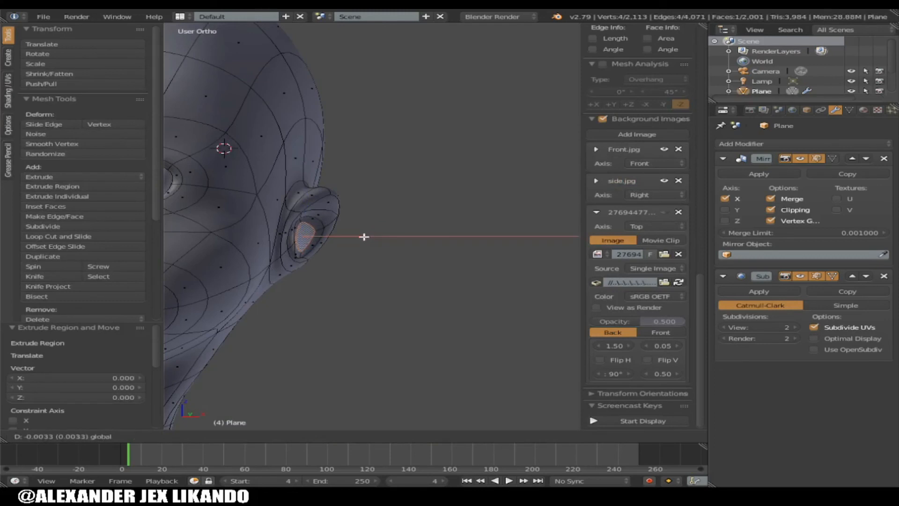
key("Tab")
key("KP_4")
key("KP_4")
key("KP_6")
key("KP_6")
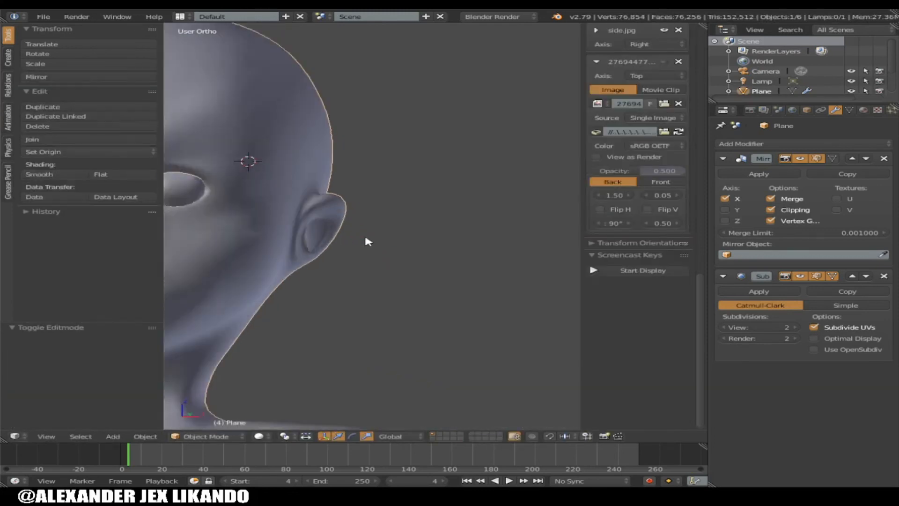
key("Tab")
key("a")
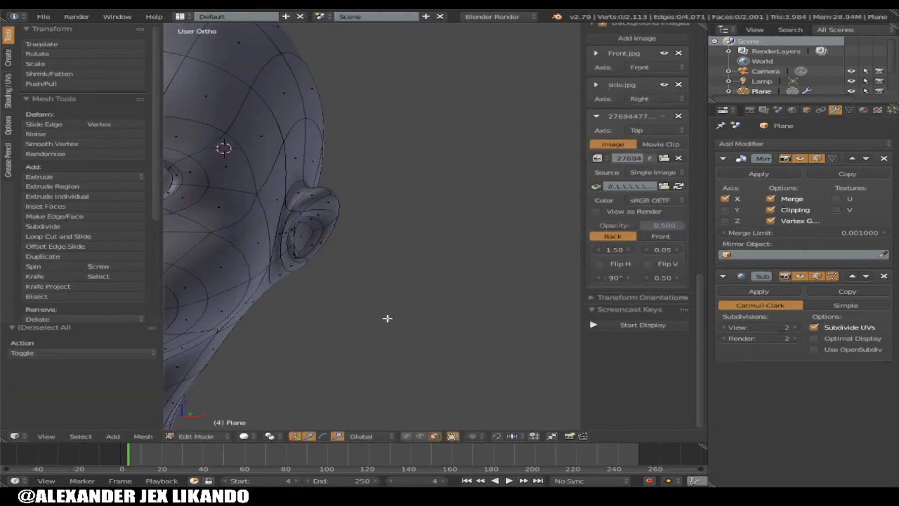
key("z")
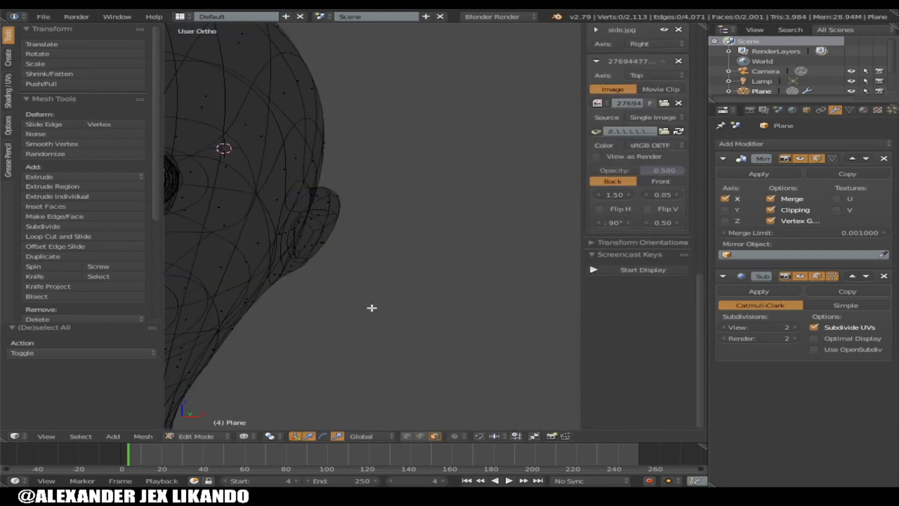
key("ctrl+z")
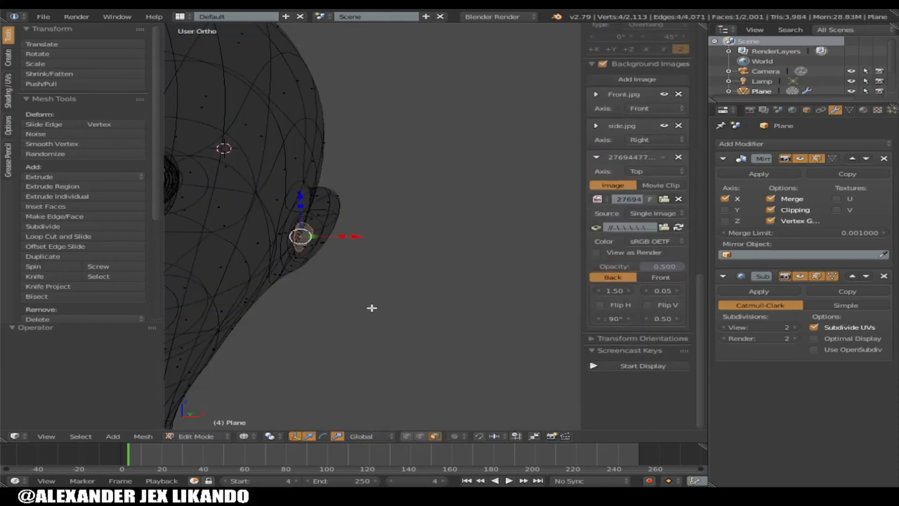
key("z")
Step: Scale down the extruded ear face, move it outward along X, scale it again, and check the ear in object mode
key("s")
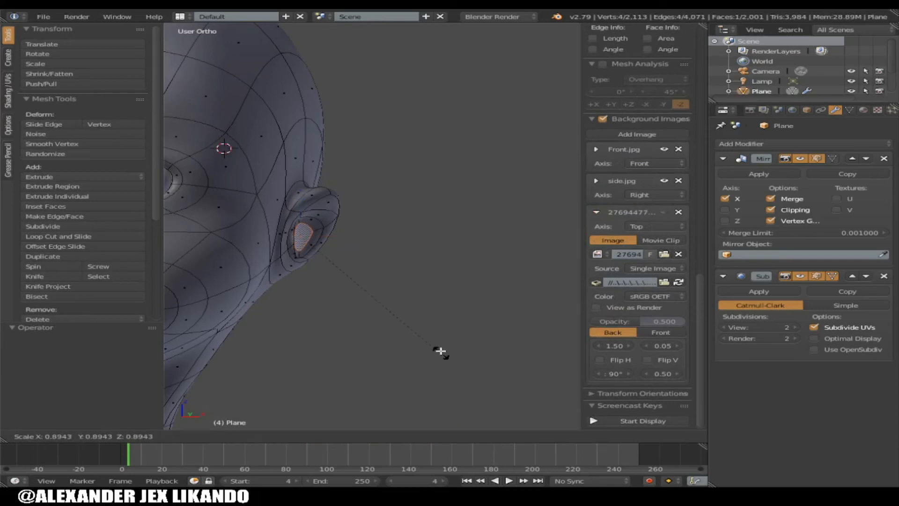
left_click(395, 304)
left_click_drag(353, 239, 363, 237)
key("s")
left_click(364, 267)
key("Tab")
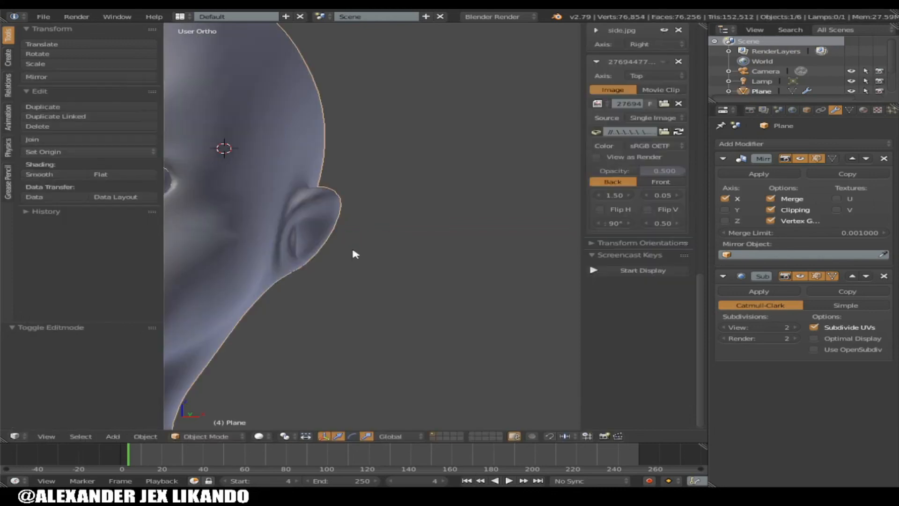
Step: Move the upper face around the ear's innermost face 0.004 along X and rotate it 15.7°
scroll(351, 247, "down", 2)
scroll(354, 257, "up", 6)
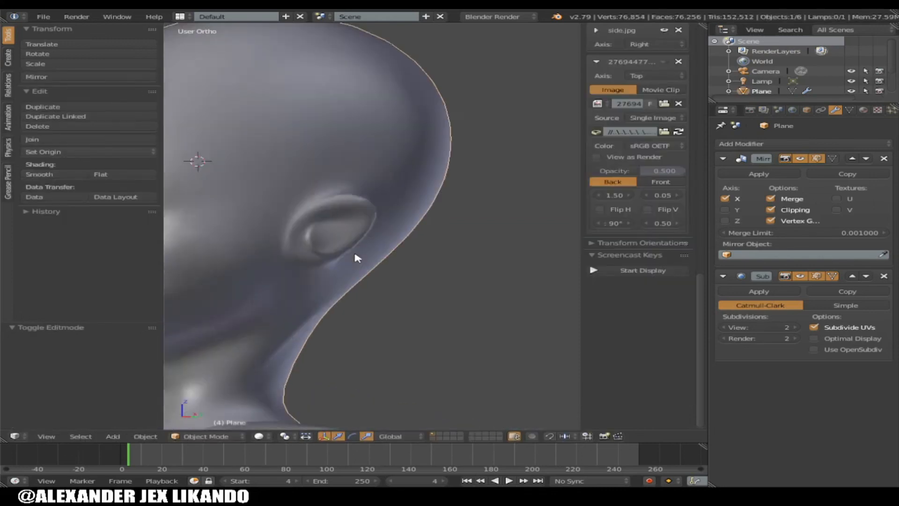
scroll(357, 256, "up", 4)
key("Tab")
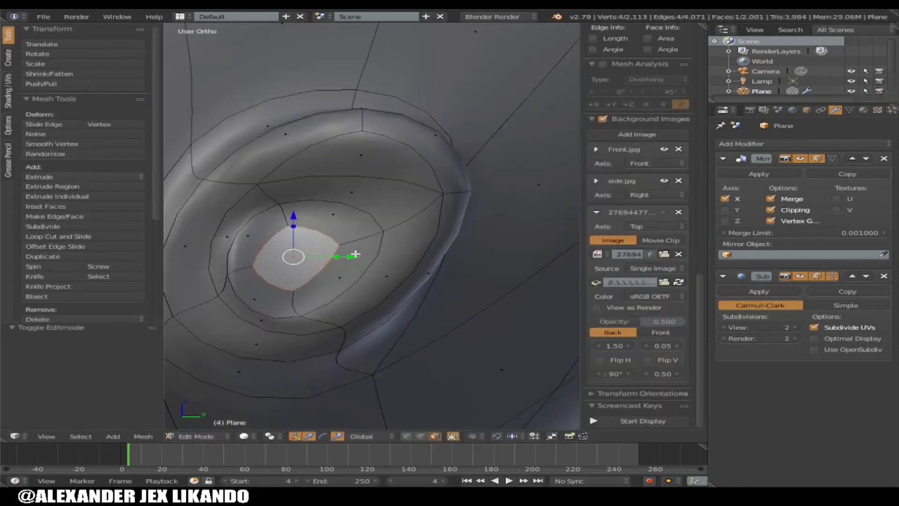
right_click(355, 233)
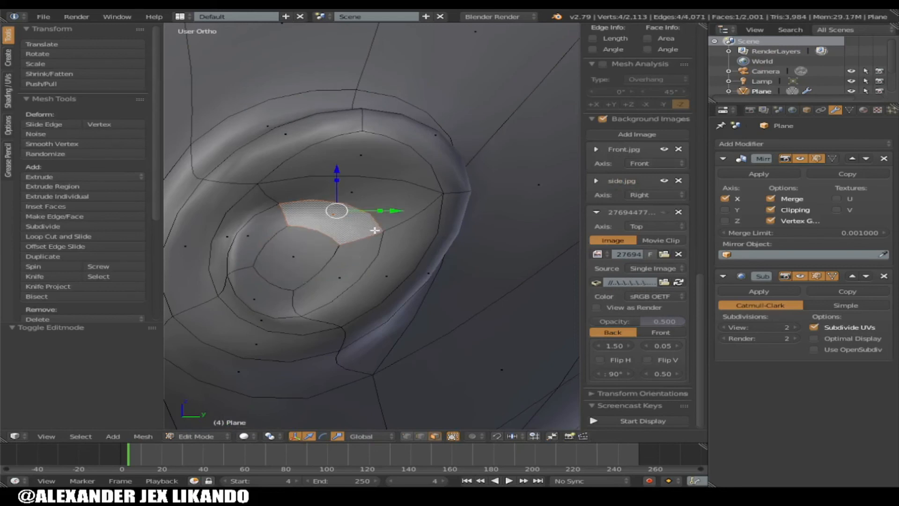
middle_click_drag(387, 216, 281, 212)
left_click_drag(281, 211, 288, 218)
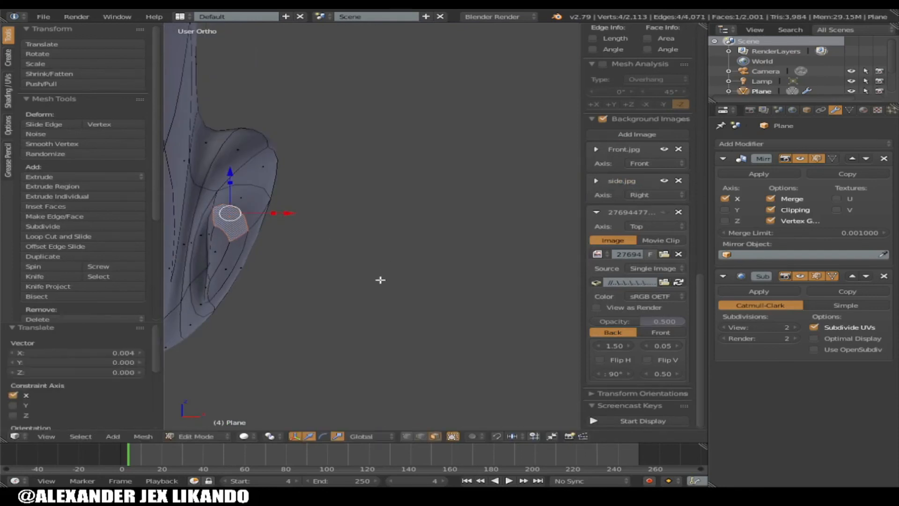
key("r")
left_click(347, 289)
Step: Move the two front side faces inside the ear's hollow -0.002 along X
right_click(210, 260)
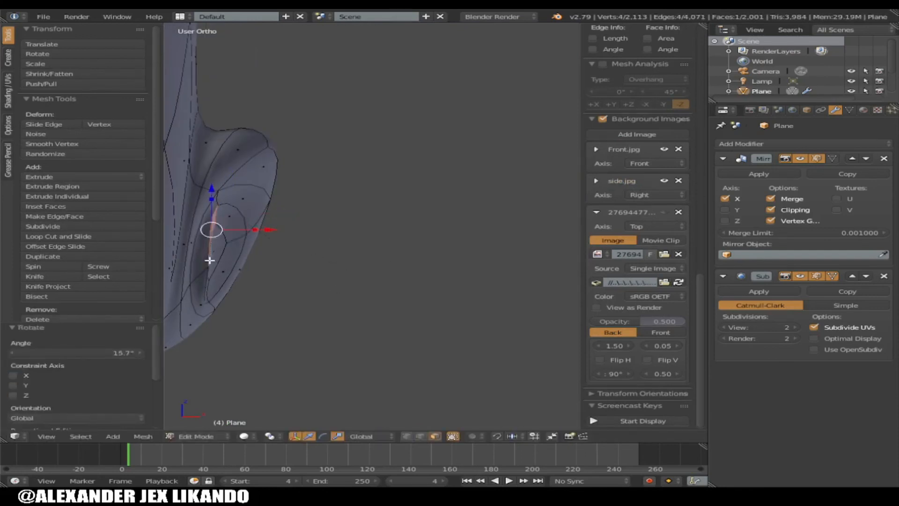
right_click(206, 278, "shift")
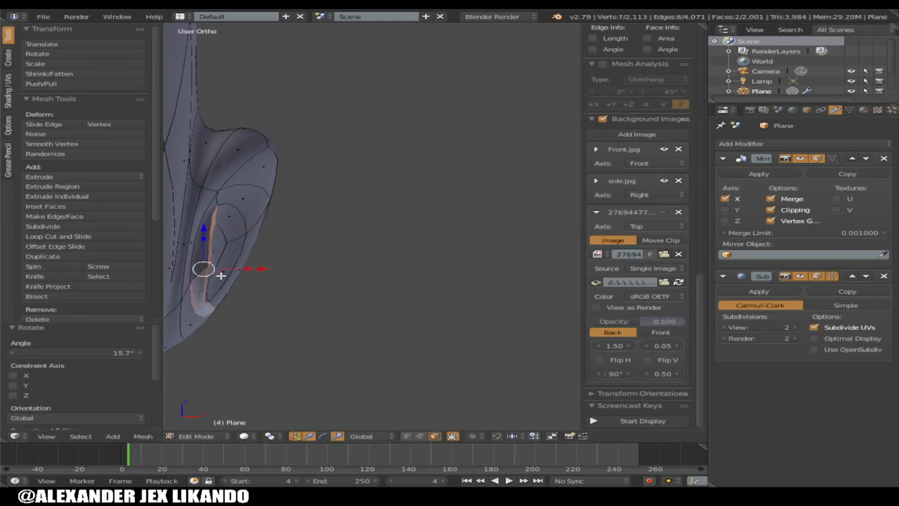
key("KP_6")
key("KP_6")
key("KP_6")
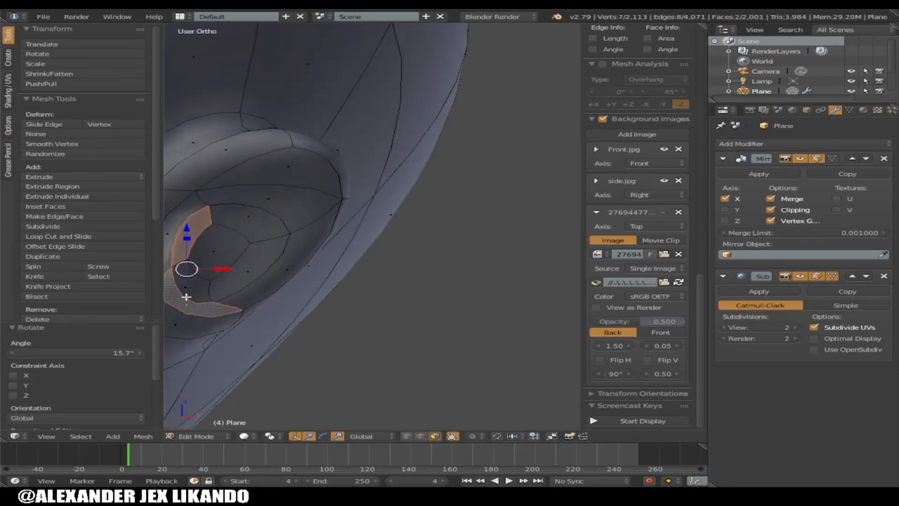
right_click(183, 296, "shift")
right_click(187, 281, "shift")
middle_click_drag(203, 284, 272, 266)
left_click_drag(268, 257, 265, 258)
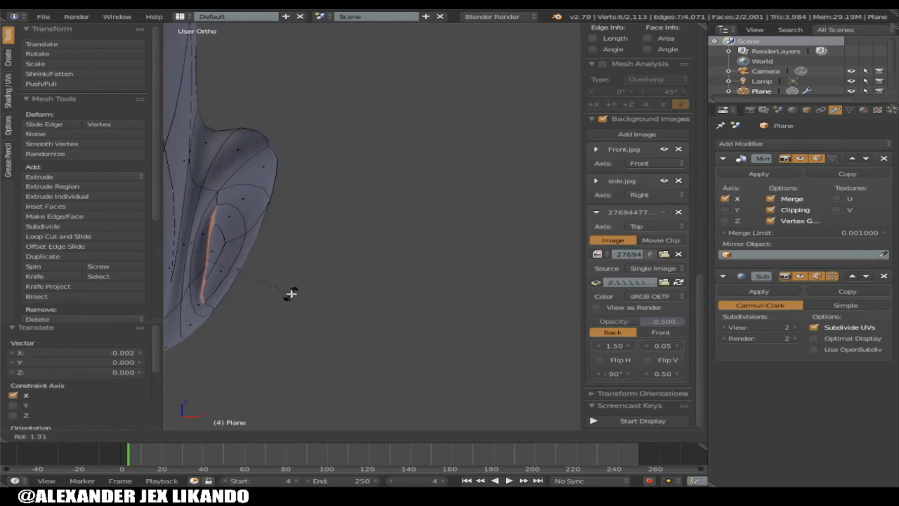
Step: Enable the rotate manipulator, switch to perspective view, rotate the two selected inner ear faces, and check them in object mode
left_click(323, 436, "shift")
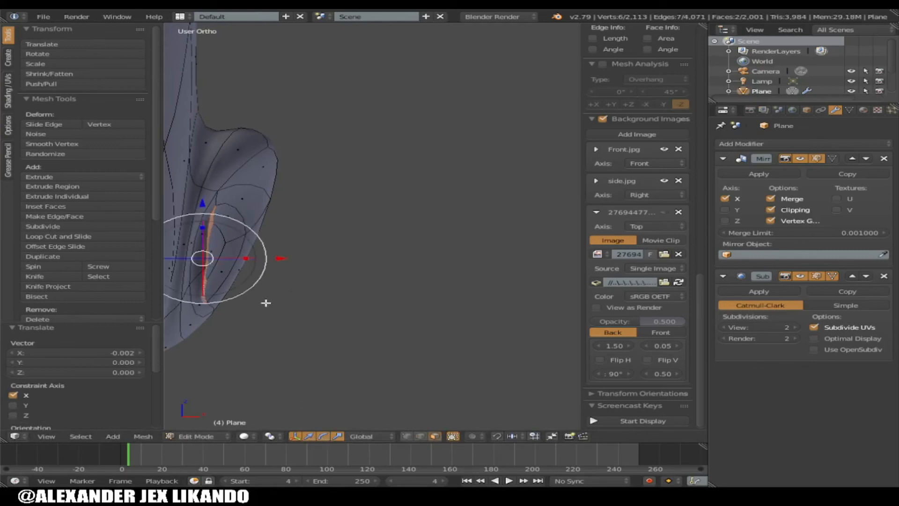
key("KP_5")
scroll(260, 285, "down", 1)
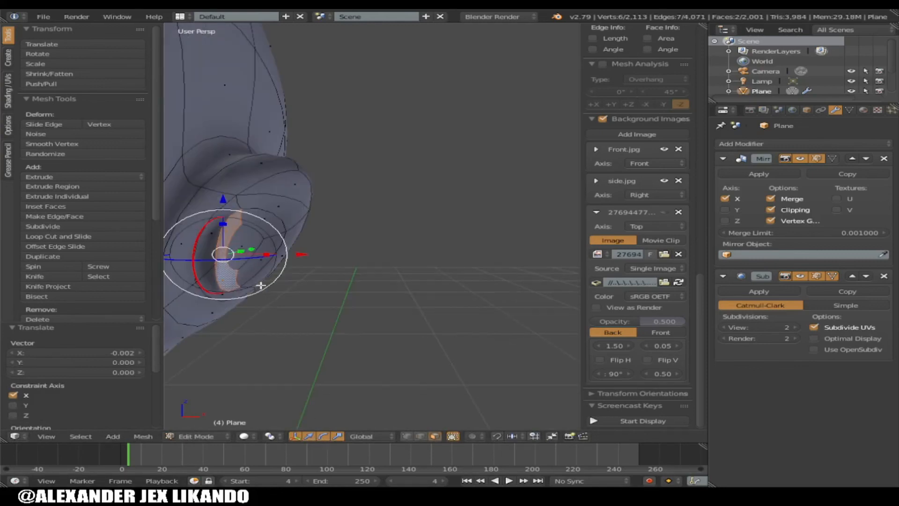
left_click_drag(256, 257, 315, 268)
key("Tab")
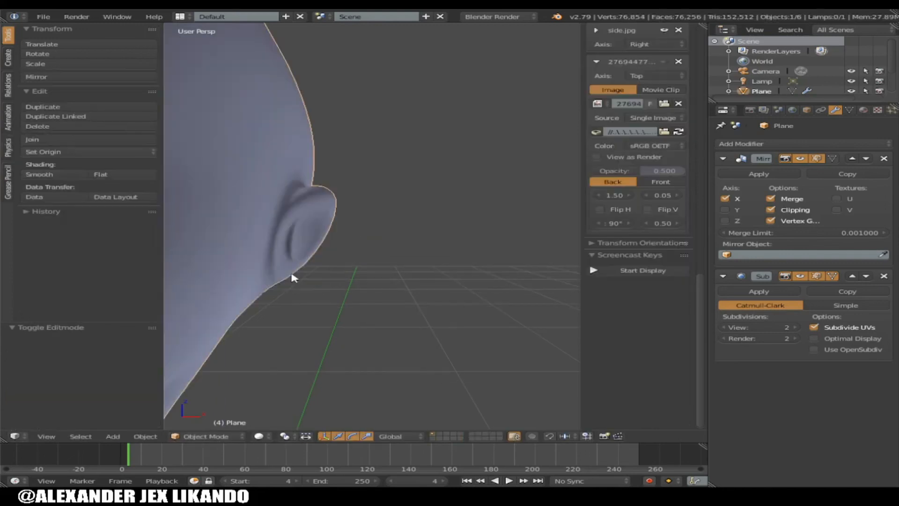
key("Tab")
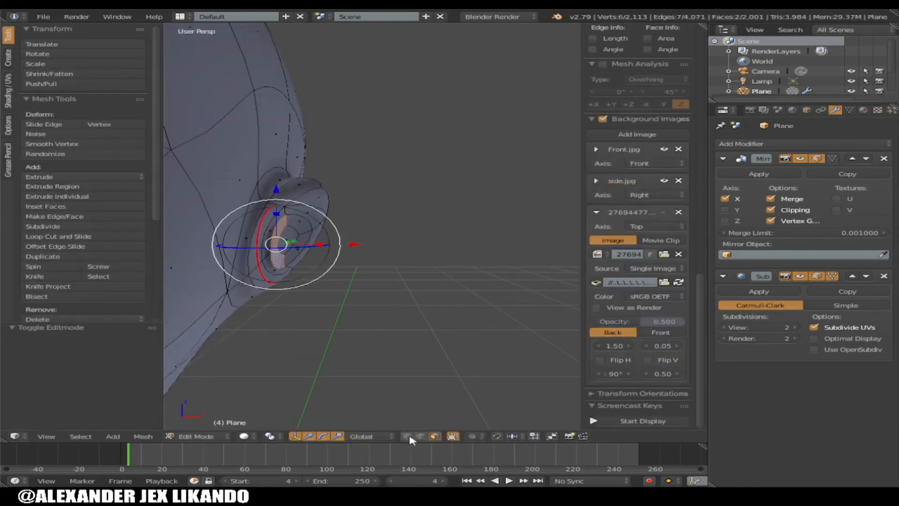
Step: Select the six faces along the front of the ear, from its hollow to the cheek, and apply Smooth to them
right_click(271, 238)
right_click(269, 256, "shift")
right_click(259, 257, "shift")
left_click(435, 436)
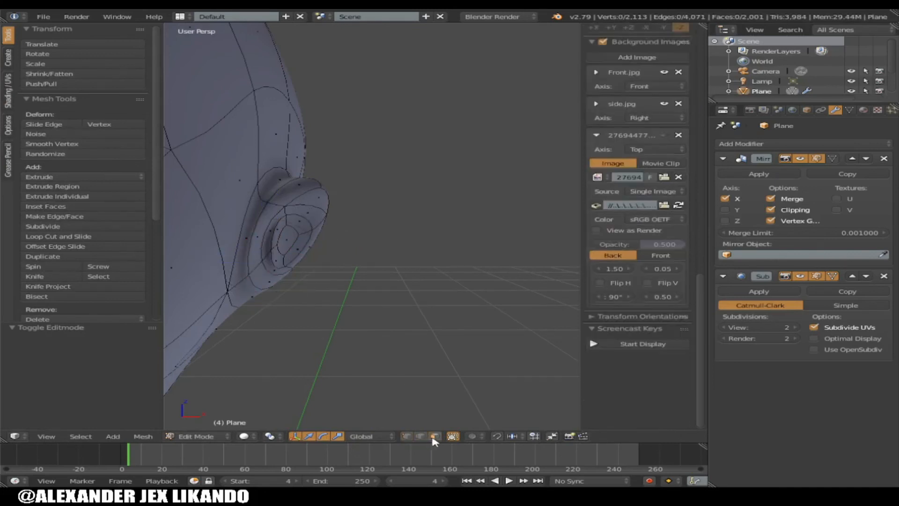
right_click(274, 254)
right_click(269, 257)
right_click(267, 244, "shift")
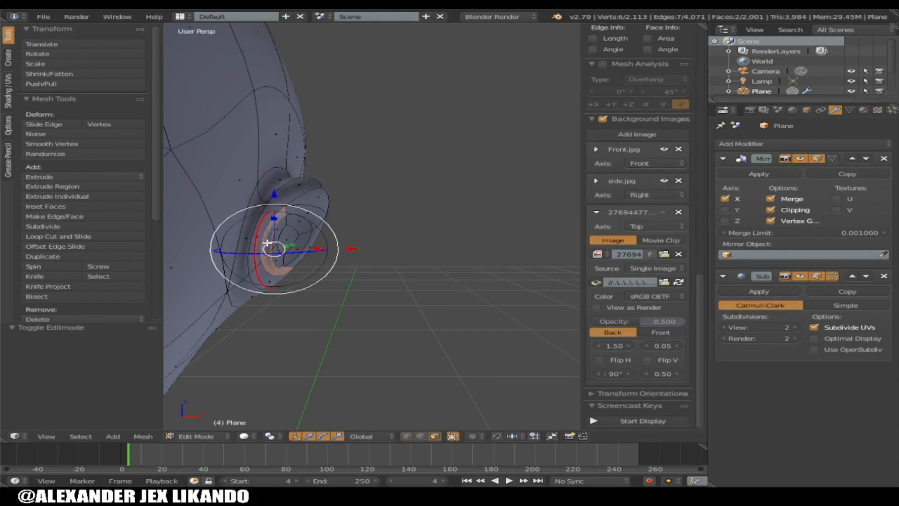
right_click(252, 256, "shift")
right_click(253, 265, "shift")
right_click(245, 265, "shift")
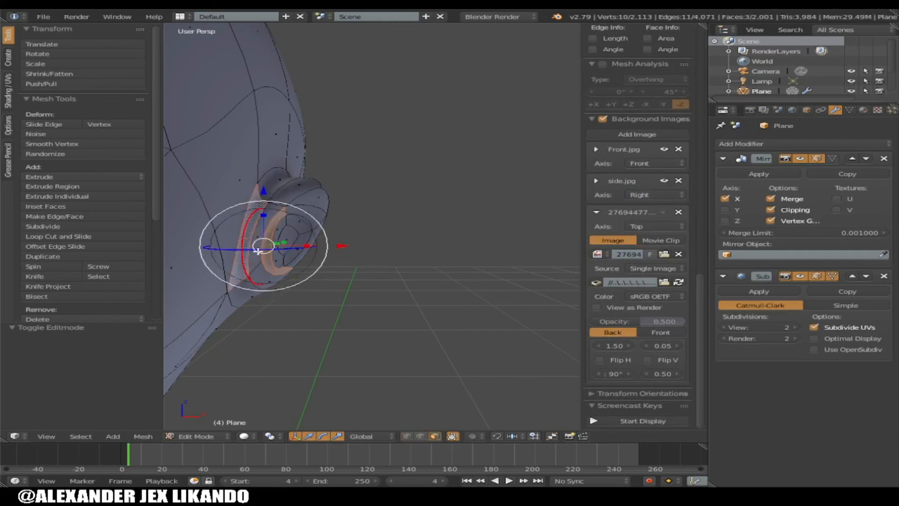
right_click(253, 256, "shift")
right_click(249, 280, "shift")
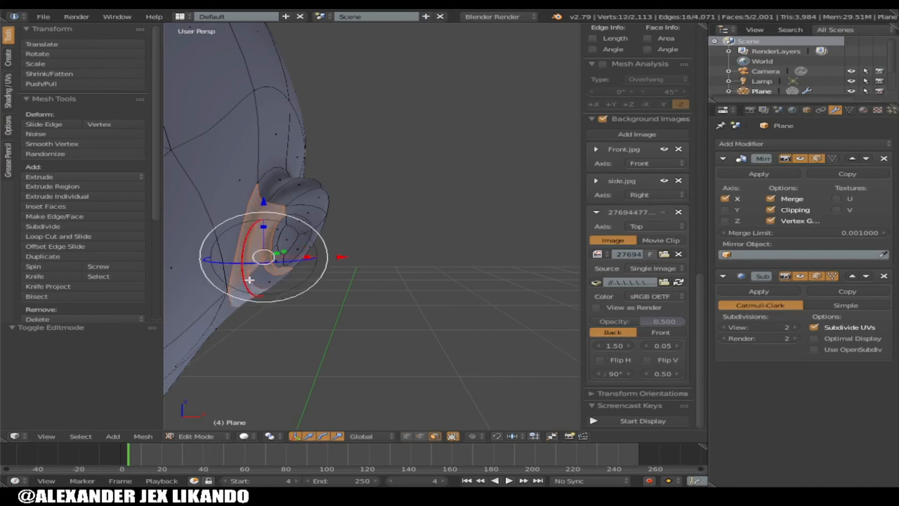
right_click(252, 276, "shift")
key("w")
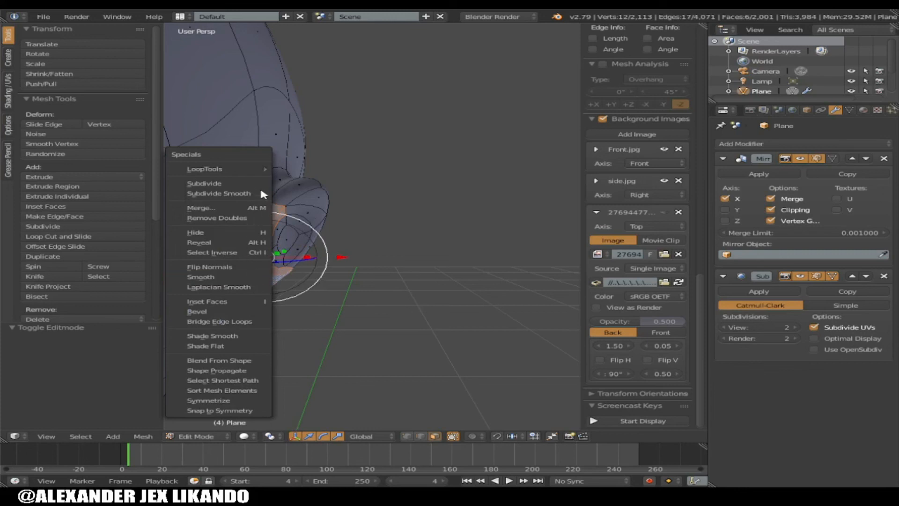
left_click(218, 274)
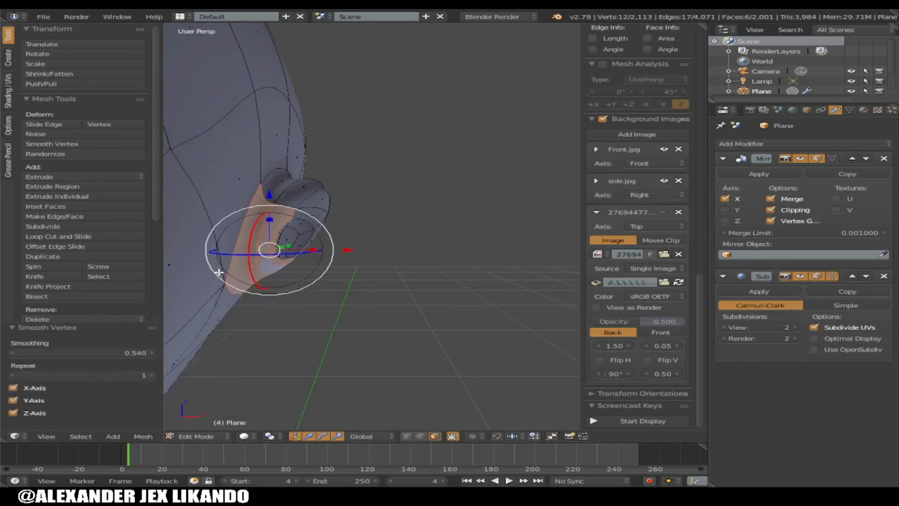
Step: Examine the smoothed ear on the whole head in object mode from the front and the side
key("Tab")
scroll(313, 272, "down", 6)
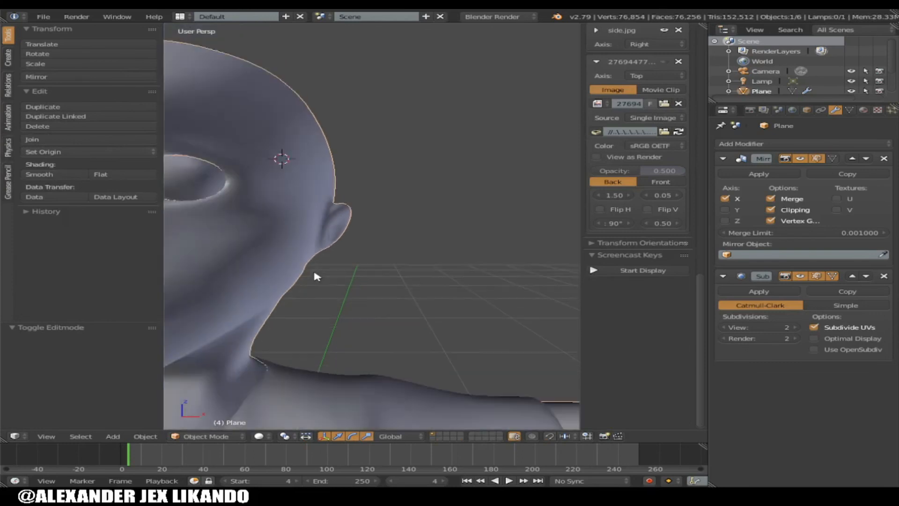
key("KP_4")
key("KP_4")
key("KP_4")
key("KP_4")
key("KP_4")
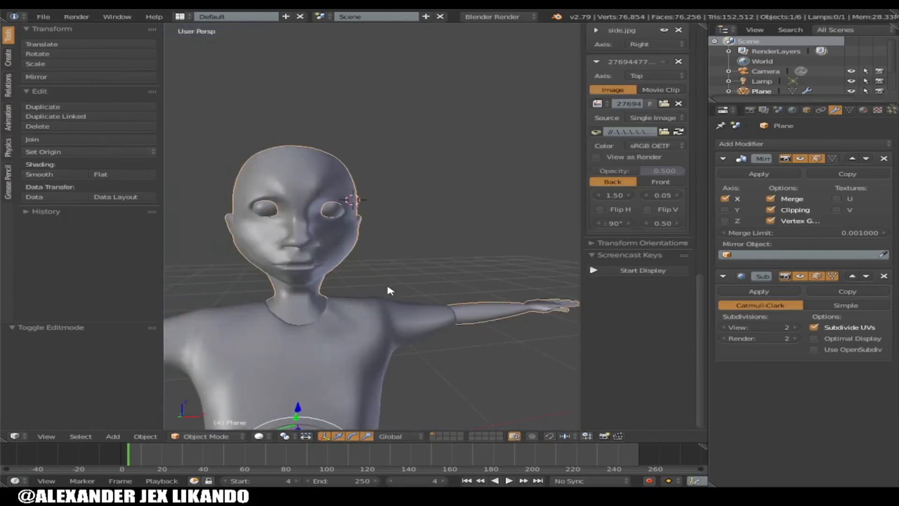
key("KP_6")
key("KP_6")
key("KP_6")
key("KP_6")
key("KP_6")
key("KP_6")
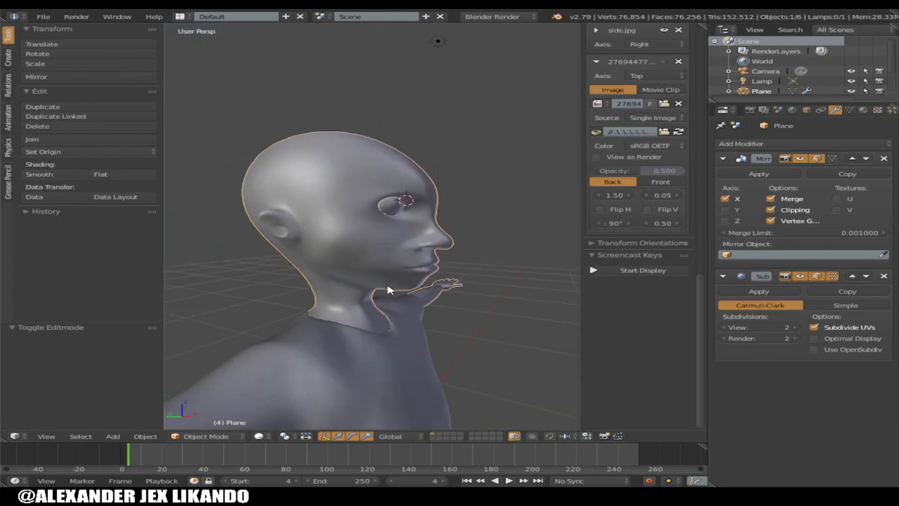
scroll(388, 291, "up", 4)
scroll(388, 289, "up", 1)
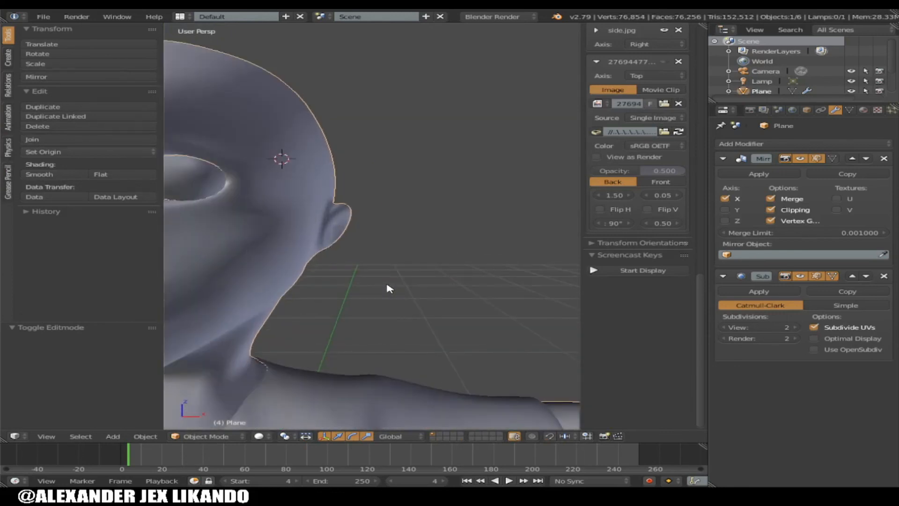
Step: Undo the smoothing of the six ear faces and return to editing the ear up close
key("Tab")
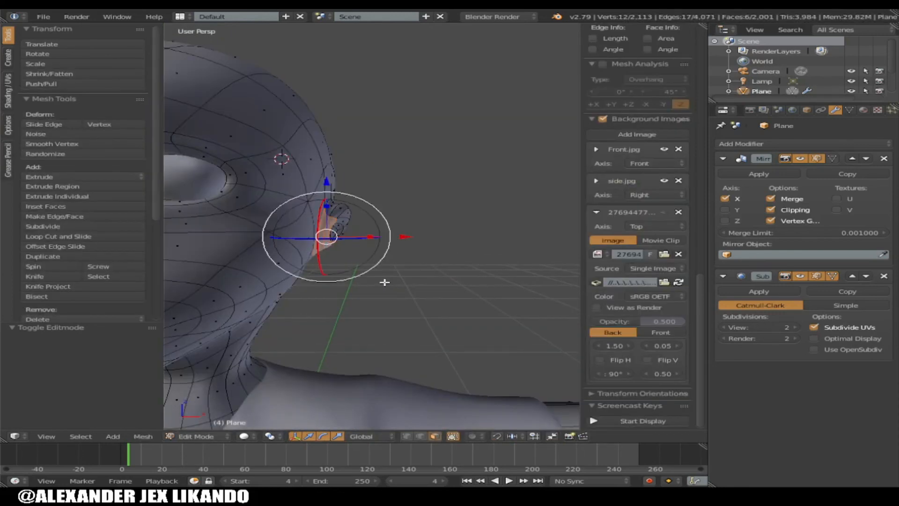
key("ctrl+z")
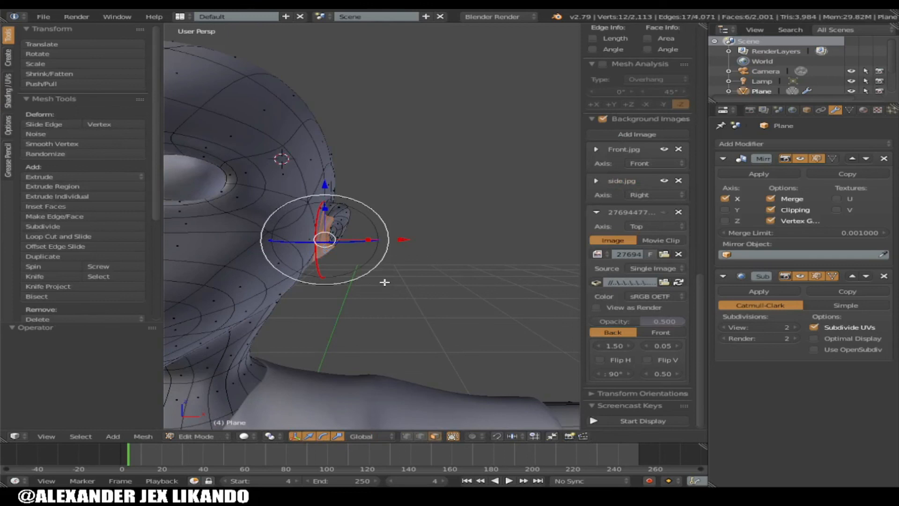
key("Tab")
scroll(373, 248, "up", 7)
key("Tab")
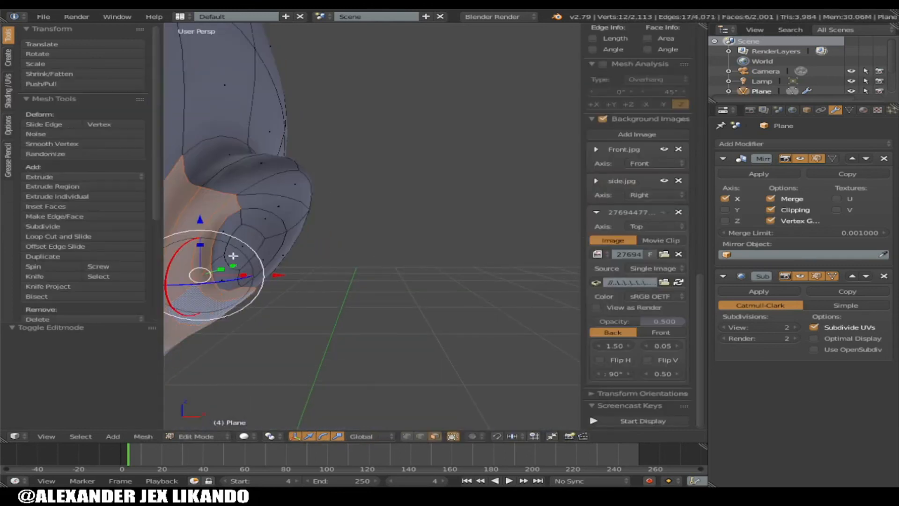
Step: Select the four front and lower faces inside the ear's hollow and apply Smooth to them
right_click(213, 240)
right_click(210, 270)
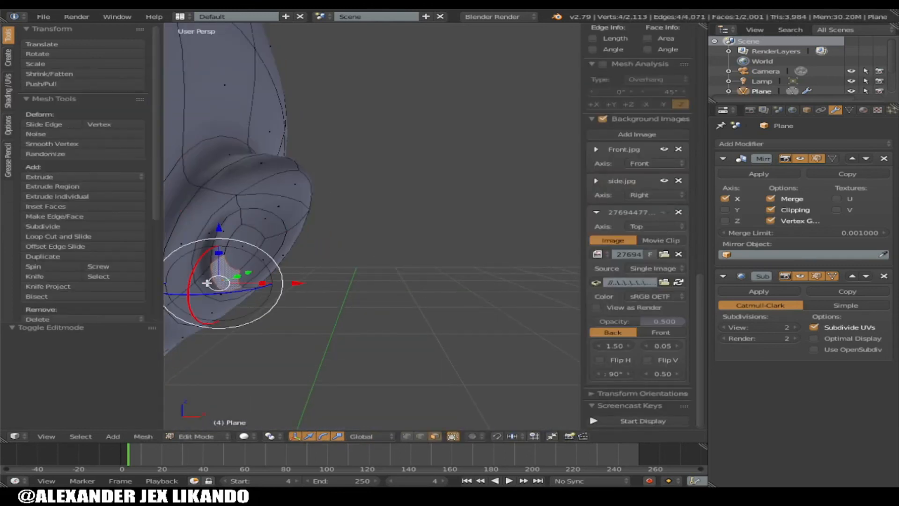
right_click(208, 283, "shift")
right_click(206, 247, "shift")
right_click(217, 244)
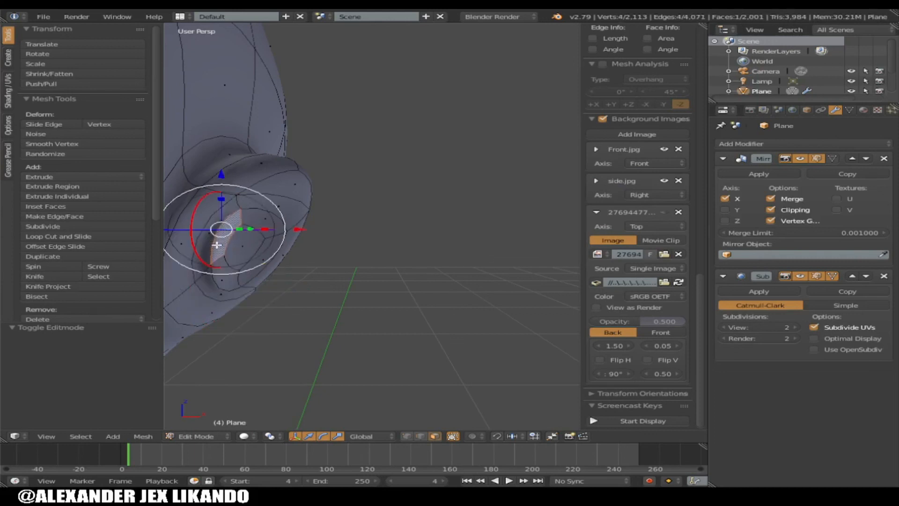
right_click(215, 270, "shift")
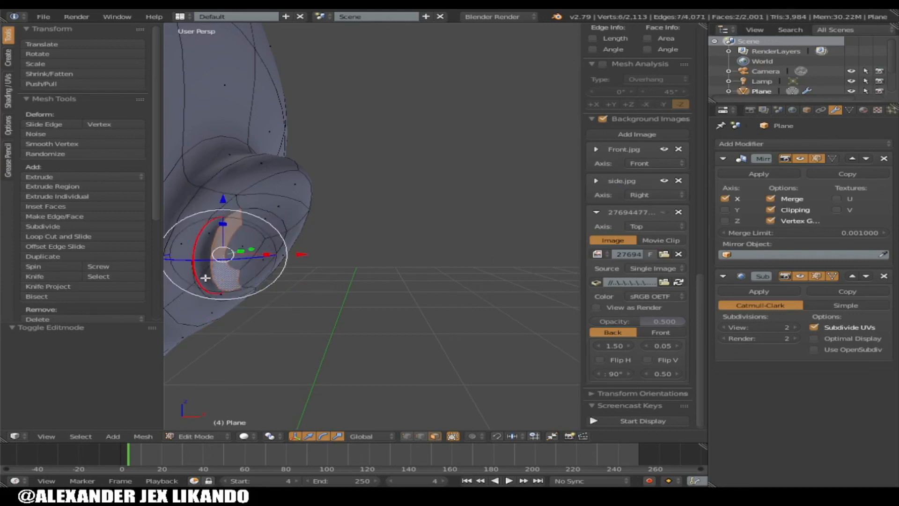
right_click(205, 277, "shift")
right_click(211, 258, "shift")
key("w")
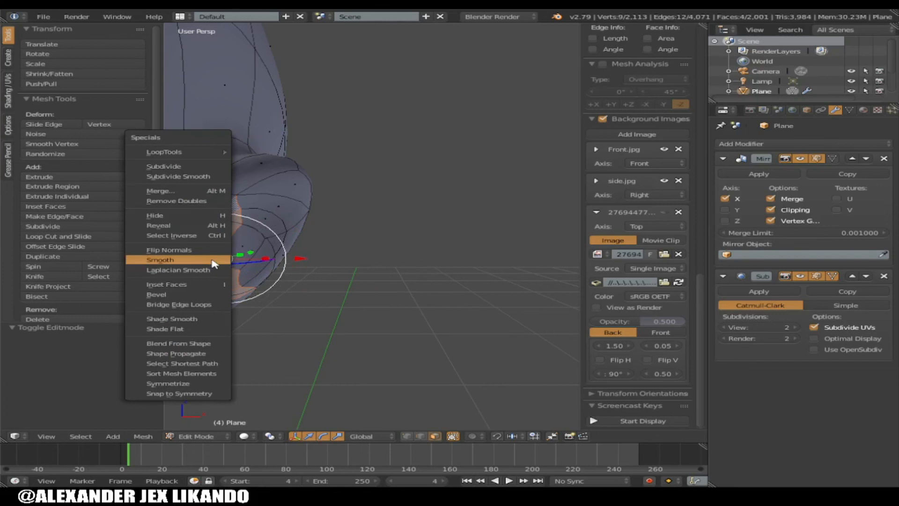
left_click(211, 257)
scroll(279, 273, "down", 1)
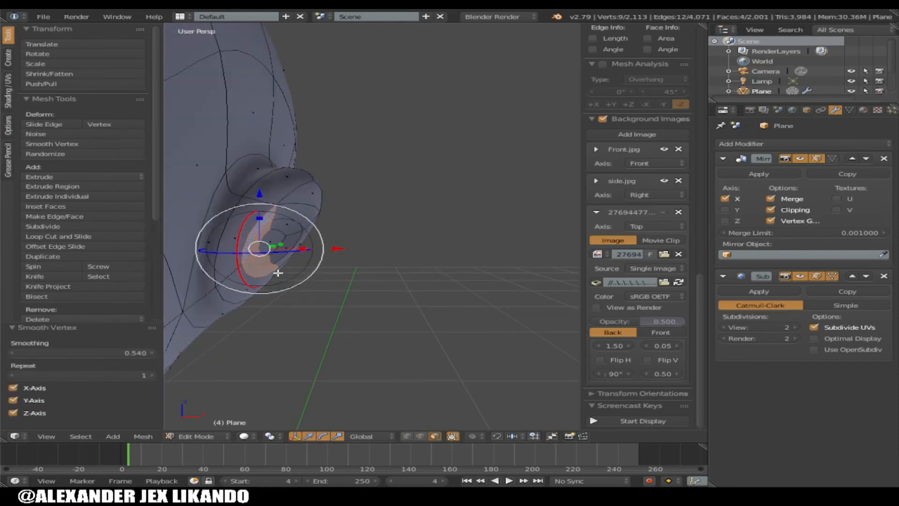
Step: Examine the smoothed ear in object mode from all around the head and close up
key("Tab")
scroll(280, 276, "down", 8)
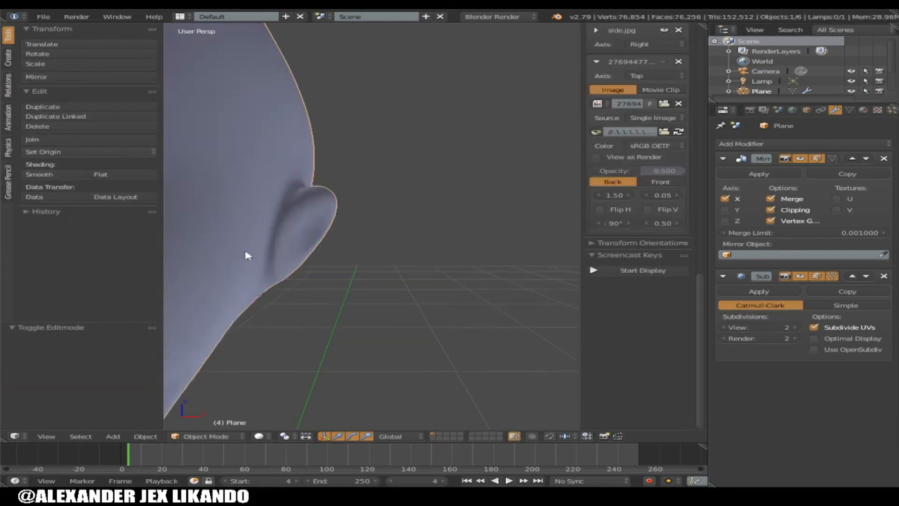
key("KP_4")
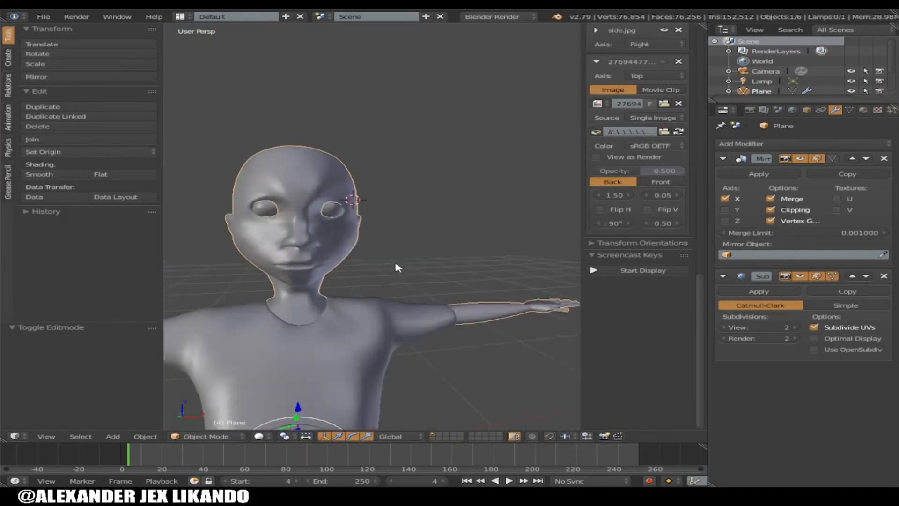
scroll(397, 267, "up", 3)
key("KP_4")
key("KP_4")
key("KP_4")
key("KP_4")
key("KP_4")
key("KP_4")
key("KP_4")
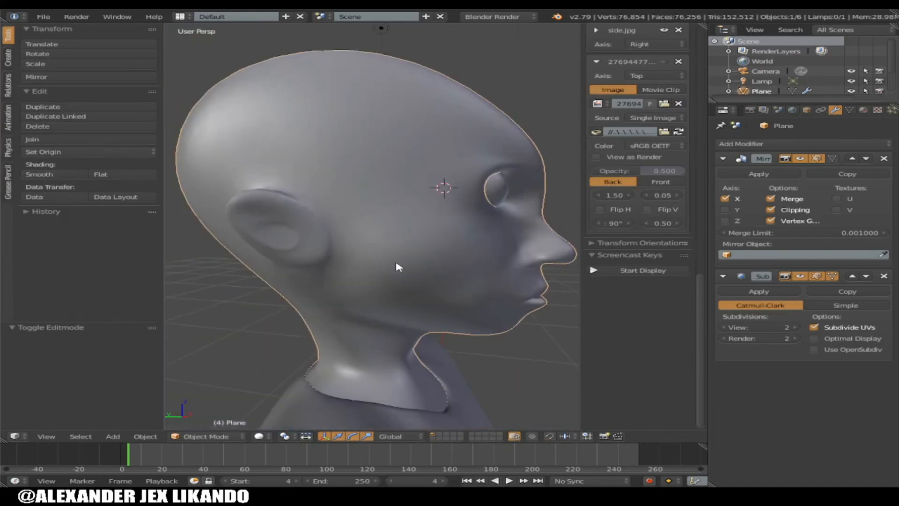
key("KP_4")
scroll(527, 251, "down", 5)
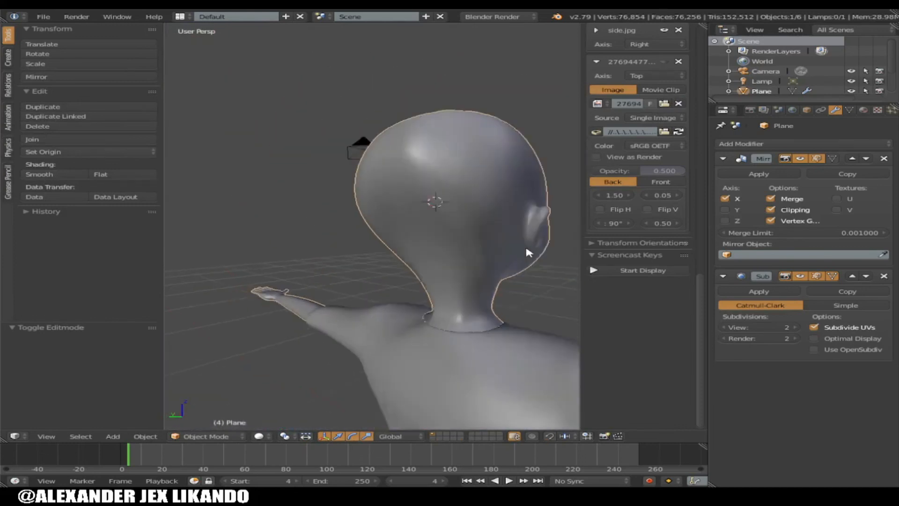
key("KP_4")
key("KP_4")
scroll(490, 249, "up", 2)
key("KP_4")
key("KP_4")
key("KP_4")
key("KP_4")
key("KP_4")
key("KP_4")
scroll(468, 246, "up", 2)
key("KP_4")
key("KP_4")
key("KP_4")
key("KP_4")
key("KP_4")
scroll(396, 231, "up", 4)
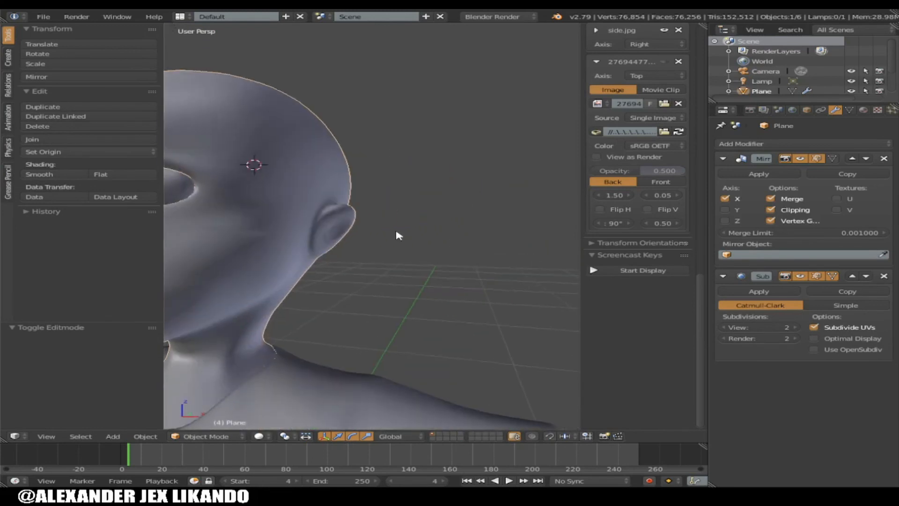
scroll(396, 231, "up", 3)
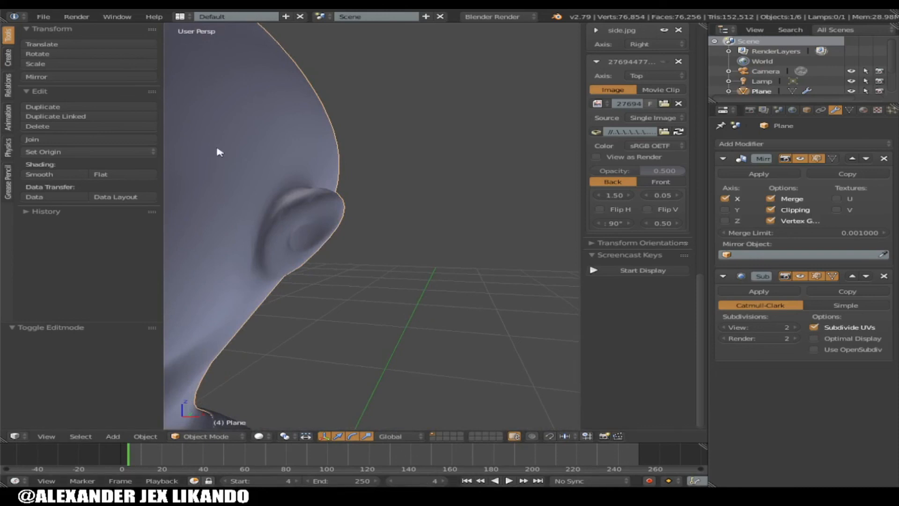
scroll(328, 229, "up", 2)
scroll(328, 229, "down", 2)
scroll(328, 229, "up", 2)
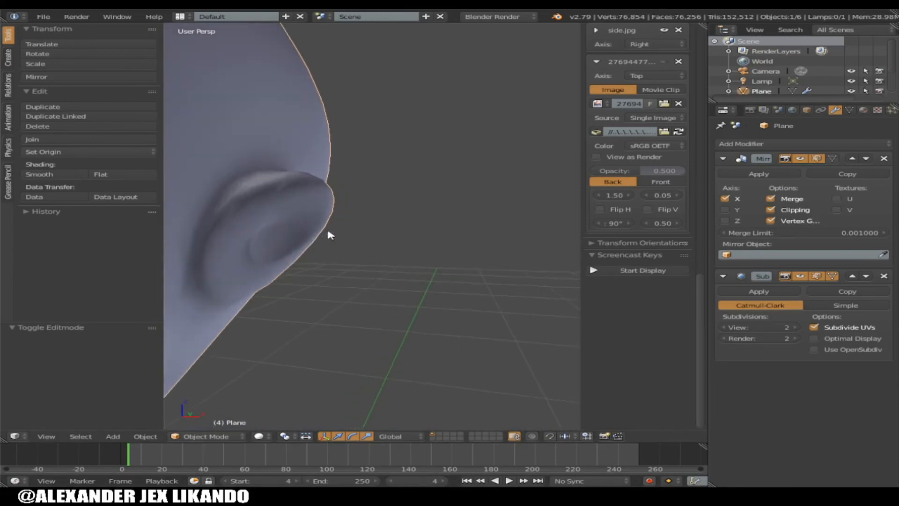
Step: Switch to Sculpt Mode and smooth the inside of the ear with the Smooth brush, undoing the first stroke
scroll(328, 231, "down", 3)
key("Tab")
scroll(318, 231, "up", 2)
scroll(305, 226, "down", 2)
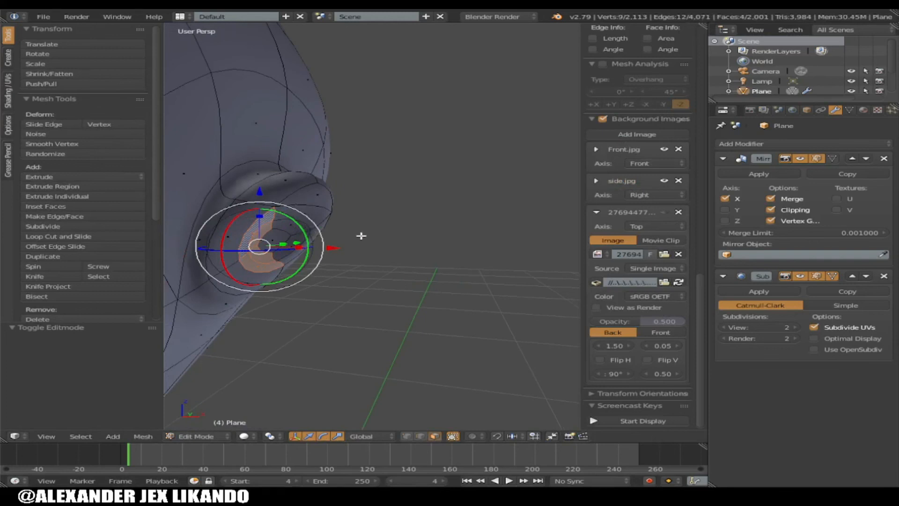
scroll(630, 394, "up", 1)
scroll(361, 307, "up", 1)
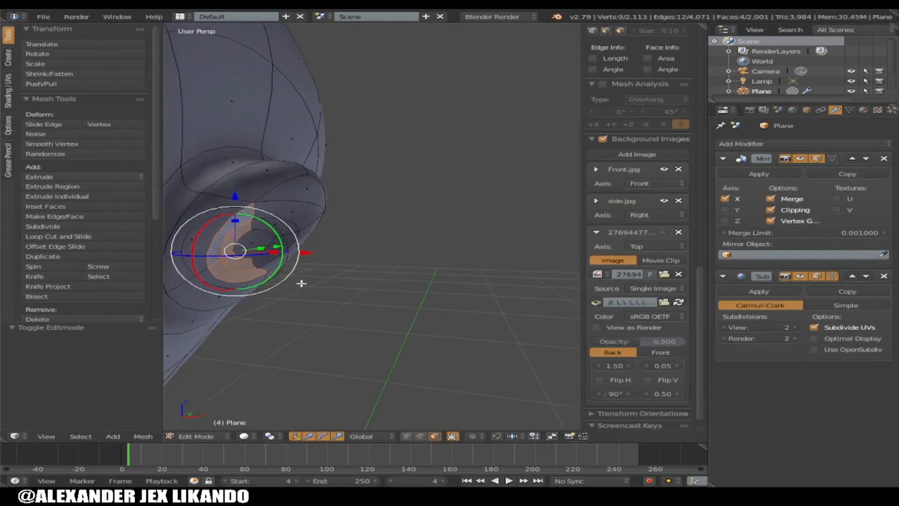
scroll(294, 318, "down", 2)
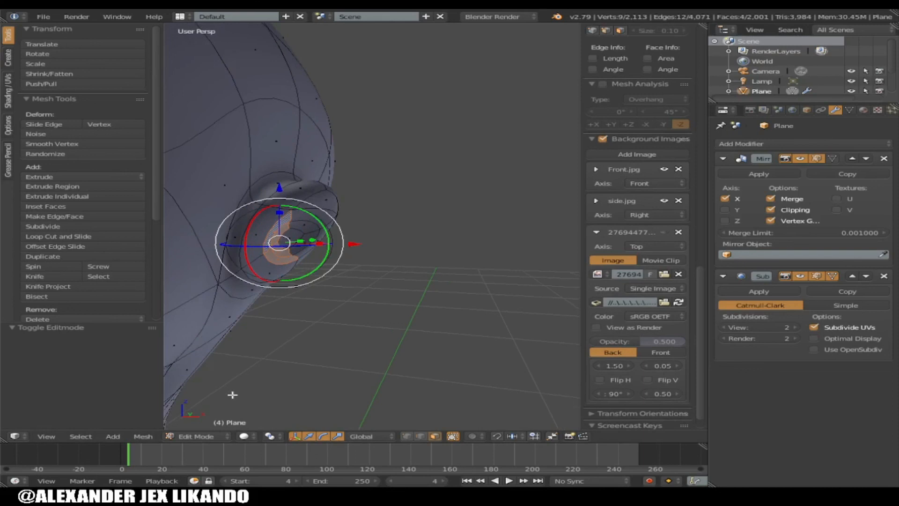
left_click(196, 437)
left_click(212, 407)
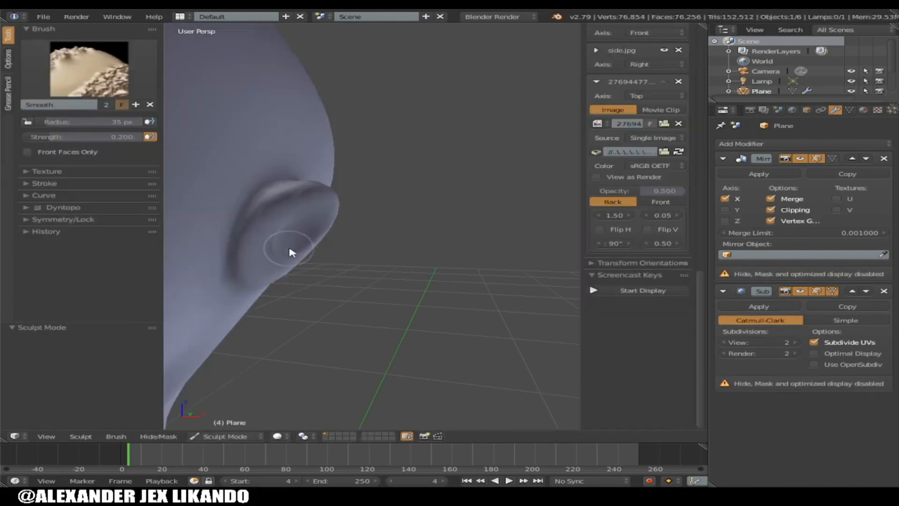
left_click_drag(276, 252, 270, 245)
key("ctrl+z")
key("KP_6")
key("KP_6")
key("KP_6")
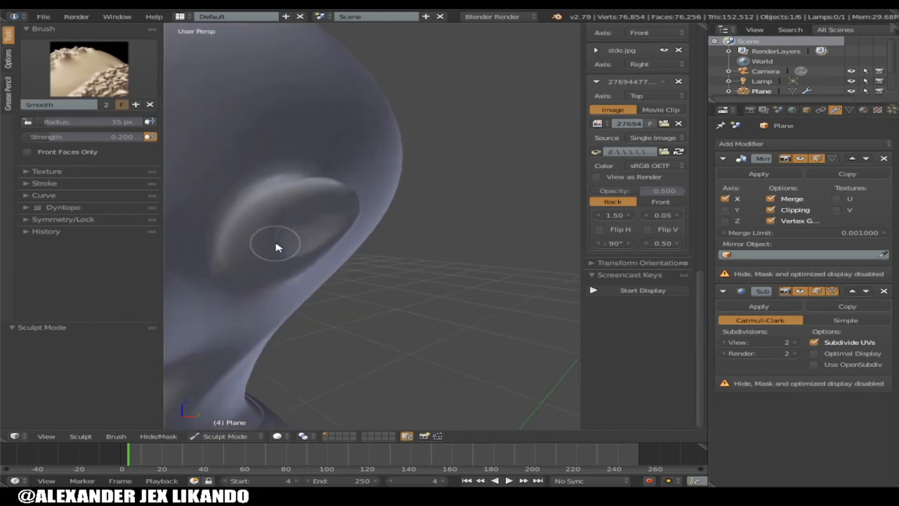
left_click_drag(288, 245, 281, 257)
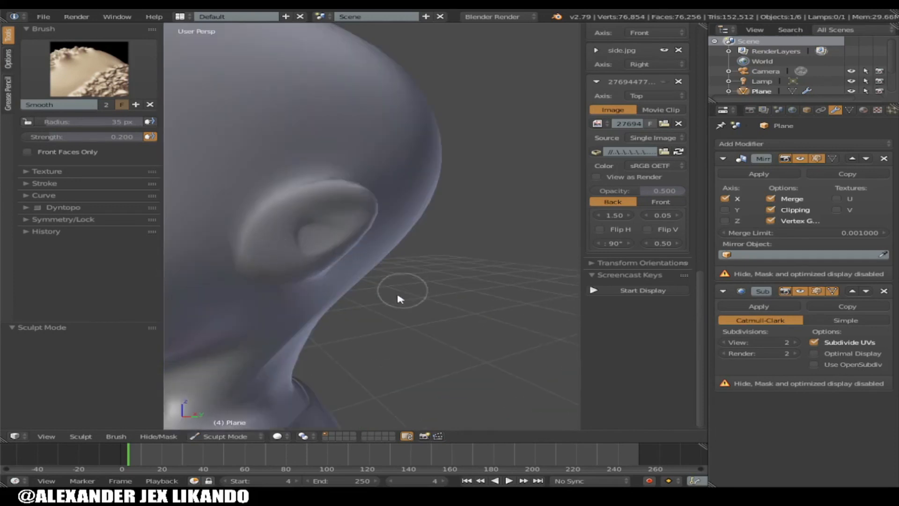
Step: Return to editing the mesh, move the face above the ear's innermost face -0.003 along X, and check the ear's shape
key("Tab")
mouse_move(364, 240)
left_mouse_down()
mouse_move(349, 241)
mouse_move(357, 246)
left_mouse_up()
key("Tab")
key("Tab")
mouse_move(344, 237)
middle_mouse_down()
mouse_move(337, 225)
mouse_move(327, 251)
mouse_move(347, 241)
middle_mouse_up()
right_click(299, 237)
key("g")
key("x")
left_click(347, 241)
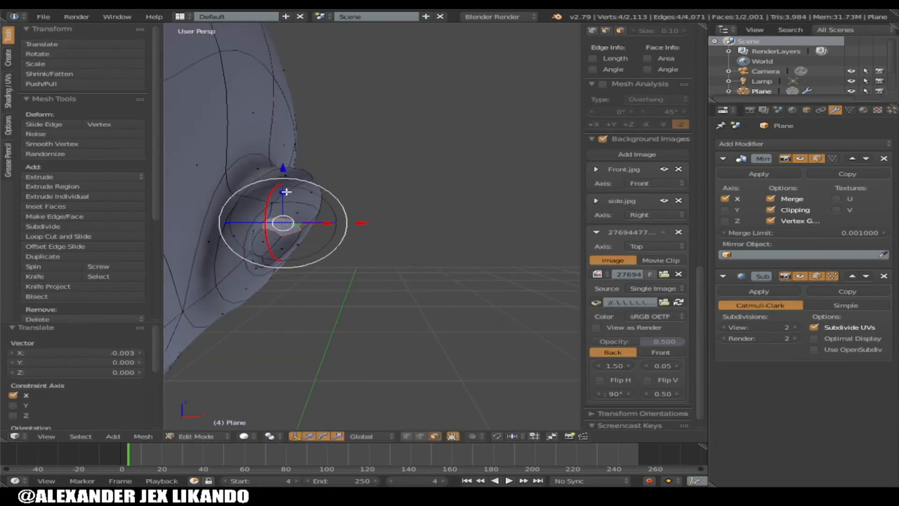
middle_click_drag(285, 191, 280, 157)
key("Tab")
key("Tab")
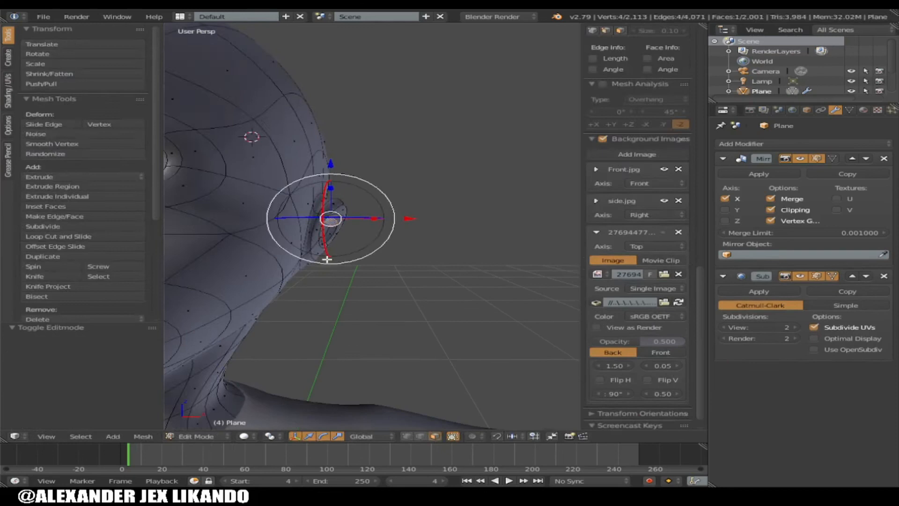
Step: Examine the ear in Sculpt Mode from a distance and close up from behind the head
key("Tab")
scroll(350, 253, "down", 6)
scroll(353, 250, "up", 3)
scroll(369, 257, "down", 2)
mouse_move(381, 258)
middle_mouse_down()
mouse_move(402, 261)
mouse_move(375, 283)
mouse_move(369, 273)
mouse_move(415, 307)
mouse_move(359, 313)
mouse_move(544, 335)
middle_mouse_up()
scroll(402, 261, "up", 6)
scroll(383, 269, "up", 3)
scroll(374, 311, "down", 4)
scroll(454, 312, "up", 4)
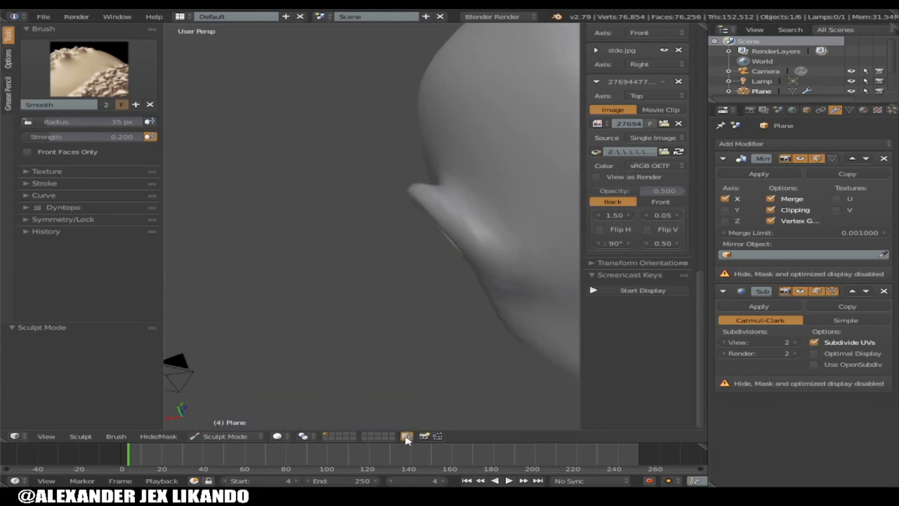
Step: Select a face on the back of the ear in edit mode and move it 0.006 along X
key("Tab")
right_click(488, 268)
left_click_drag(407, 286, 401, 283)
scroll(493, 278, "down", 1)
scroll(494, 278, "down", 2)
middle_click_drag(493, 278, 490, 233)
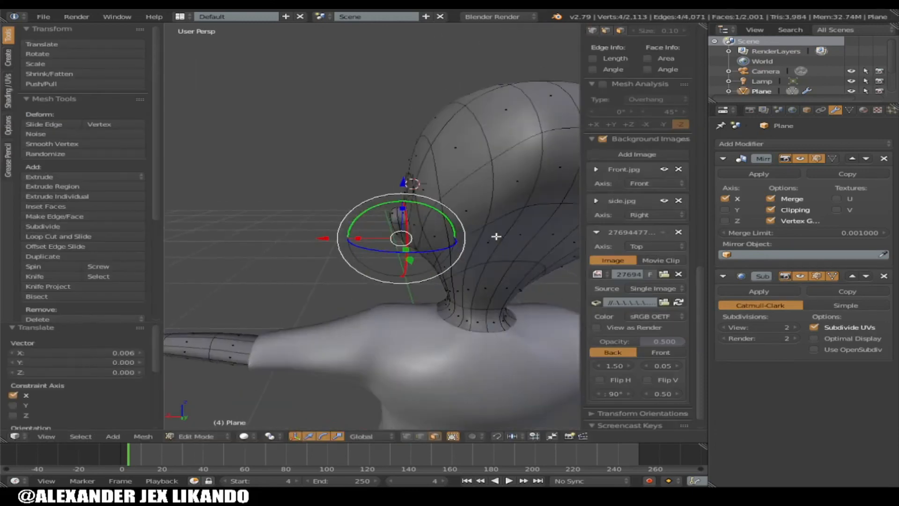
Step: Examine the ear from the side of the head, alternating between Sculpt Mode and the edit mesh
scroll(490, 232, "up", 3)
mouse_move(320, 279)
left_mouse_down()
mouse_move(305, 279)
mouse_move(342, 255)
mouse_move(359, 272)
mouse_move(402, 239)
left_mouse_up()
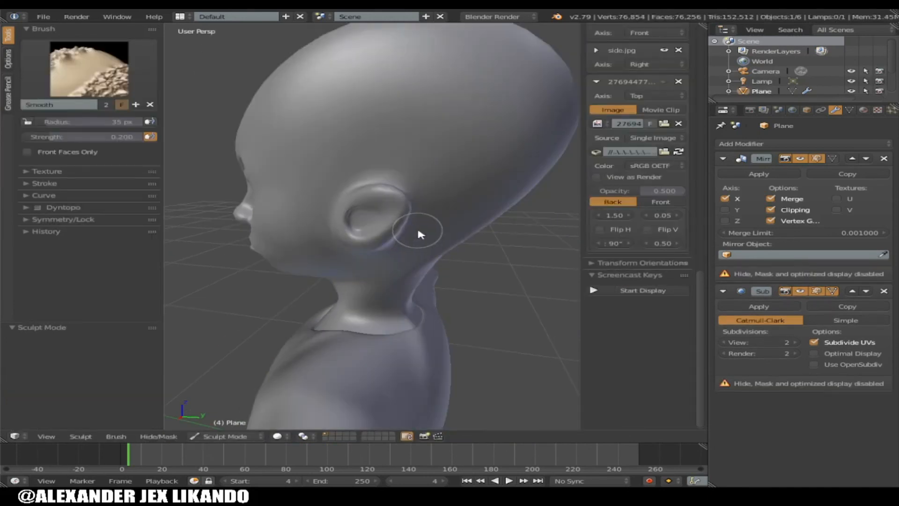
key("Tab")
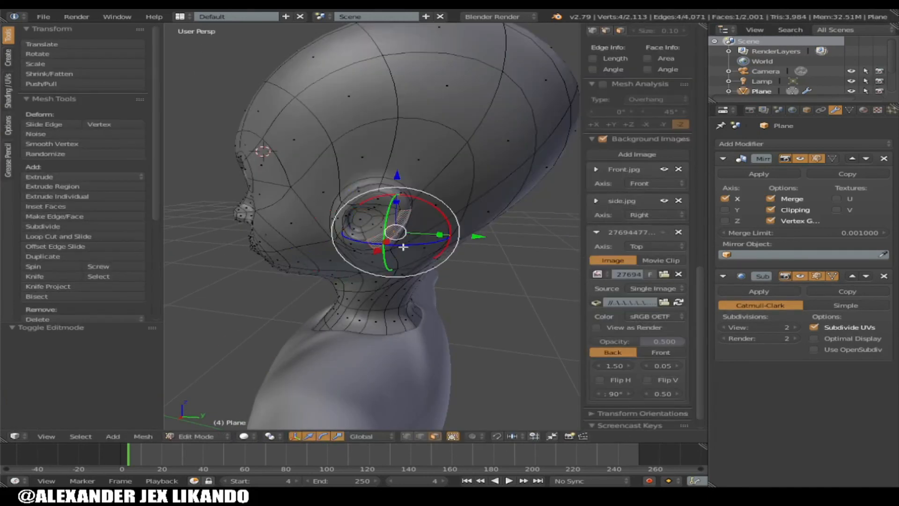
left_click_drag(402, 248, 422, 243)
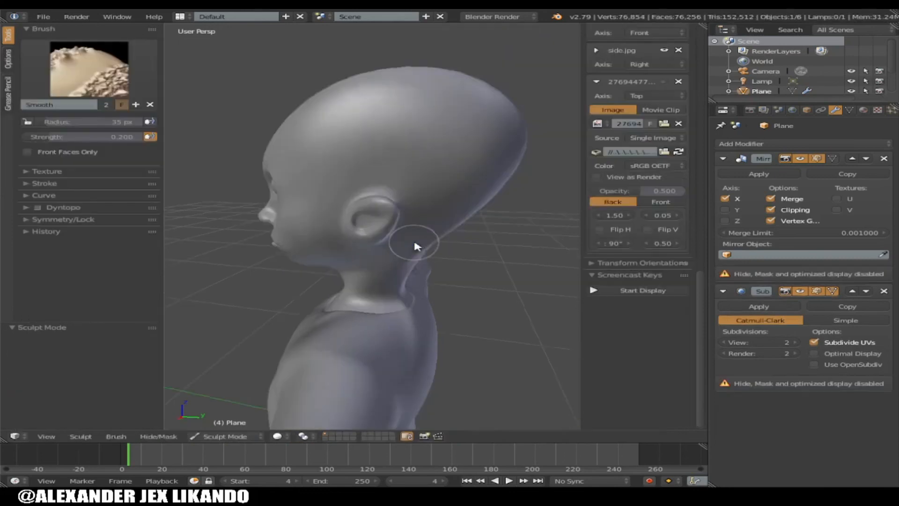
middle_click_drag(417, 245, 426, 232)
scroll(448, 277, "up", 5)
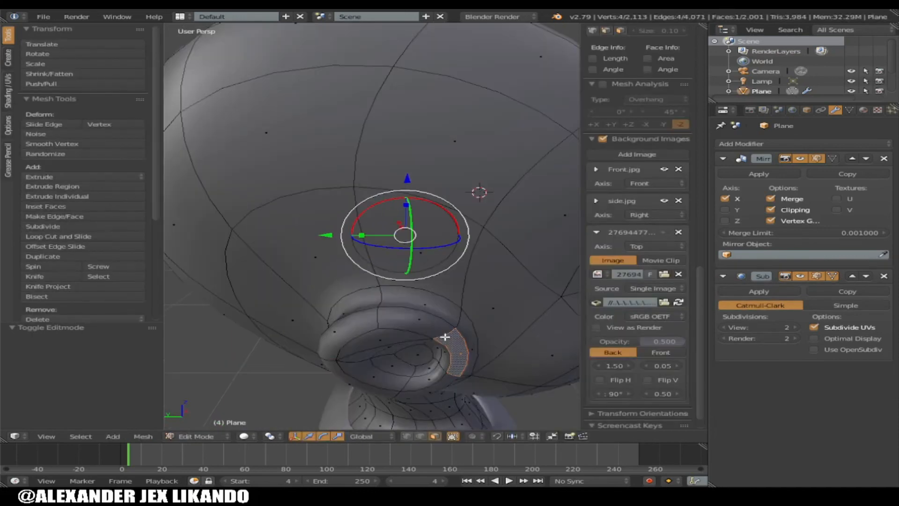
Step: Move the selected face at the front edge of the ear's hollow -0.005 along X
scroll(444, 336, "down", 4)
middle_click_drag(448, 331, 388, 263)
scroll(336, 256, "up", 6)
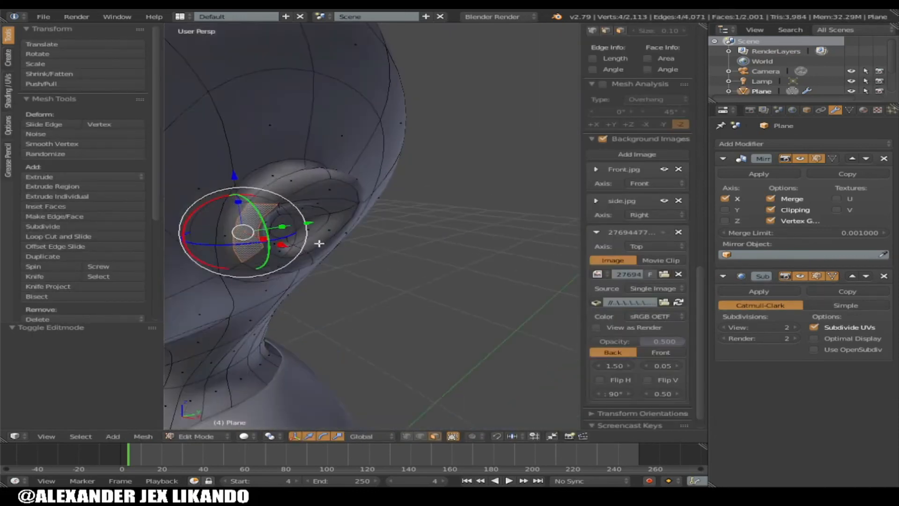
key("g")
key("x")
left_click(299, 254)
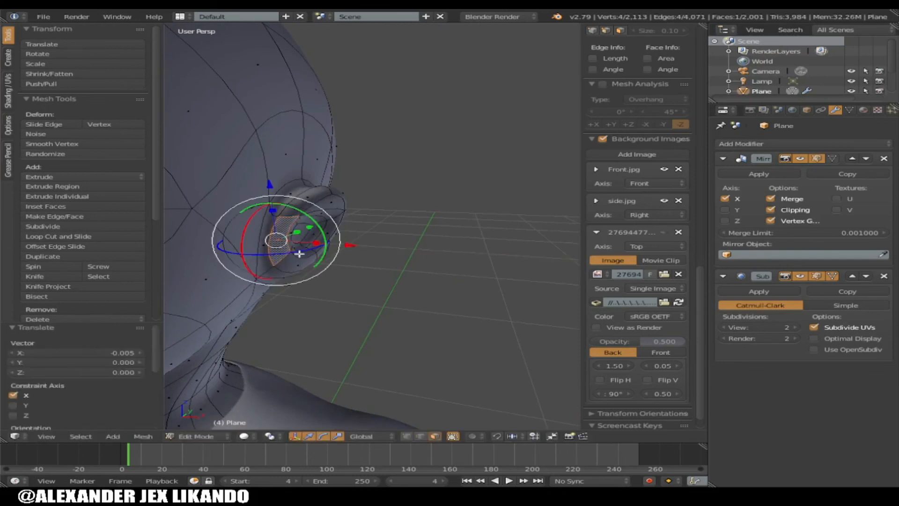
Step: Adjust an ear face along X and raise the face on the ear's upper rim 0.014 along Z
key("g")
key("x")
left_click(431, 194)
key("g")
key("z")
left_click(426, 189)
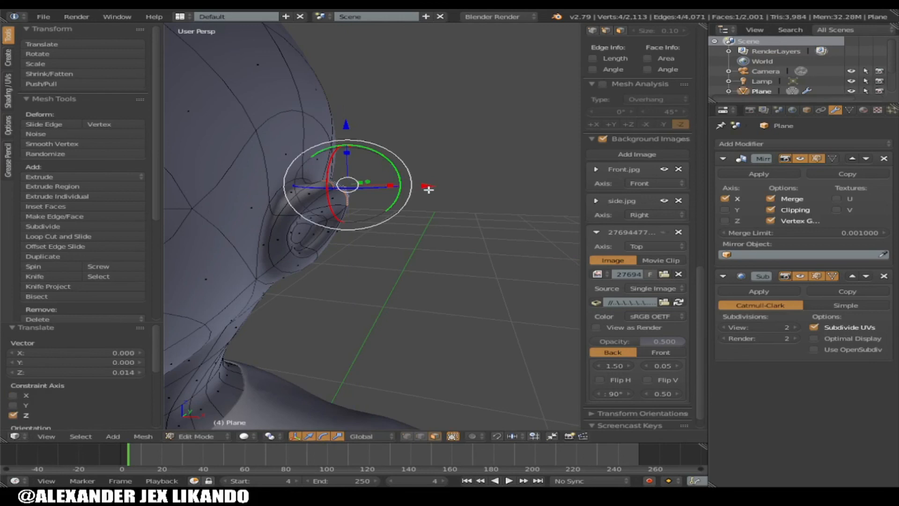
Step: Try shifting the ear's upper rim face along X, check the shape in Sculpt Mode, and undo the last change
key("g")
key("x")
left_click(425, 188)
key("Tab")
scroll(326, 244, "up", 1)
key("Tab")
key("ctrl+z")
Step: Move the face on the ear's lower outer rim about -0.009 along X
key("g")
key("x")
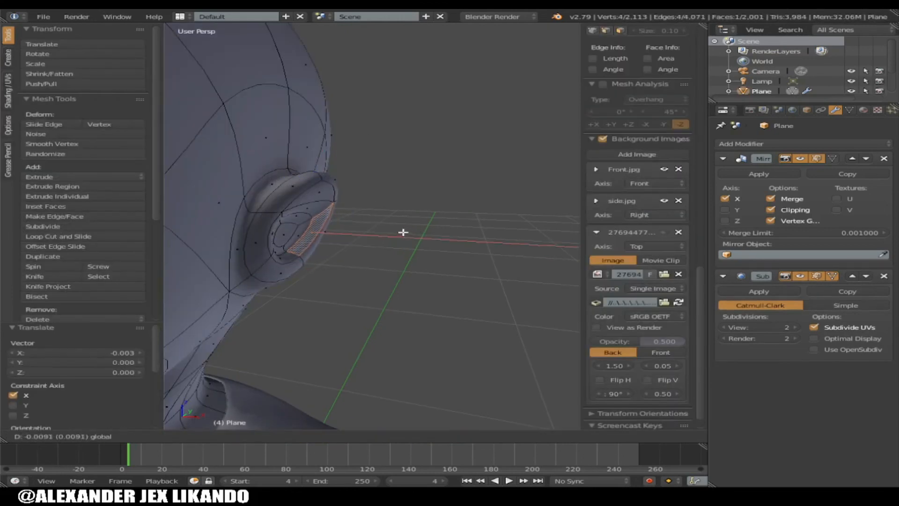
left_click(403, 232)
Step: Examine the reshaped ear in Sculpt Mode, first from a distance and then close up from the side
key("Tab")
scroll(381, 251, "down", 6)
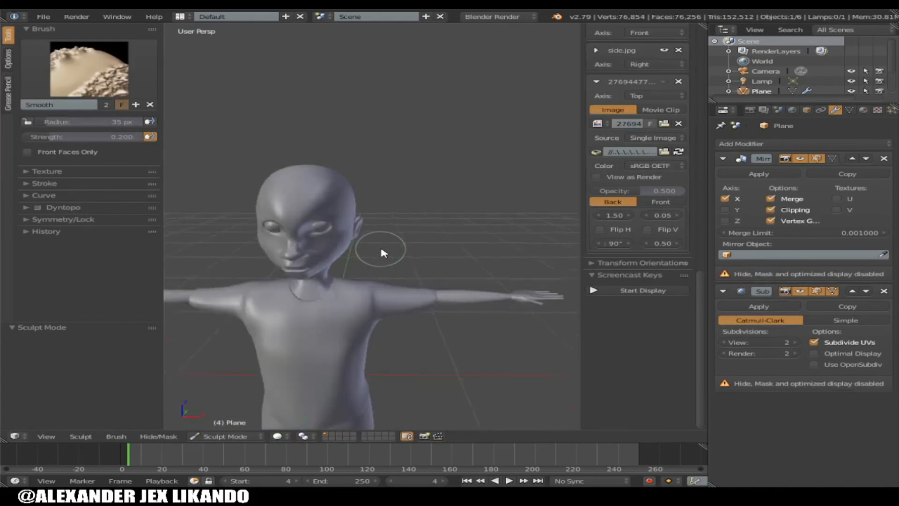
scroll(425, 249, "up", 2)
scroll(427, 245, "down", 3)
mouse_move(427, 245)
middle_mouse_down()
mouse_move(443, 249)
mouse_move(422, 251)
middle_mouse_up()
scroll(440, 250, "up", 3)
scroll(358, 255, "up", 2)
scroll(361, 263, "up", 2)
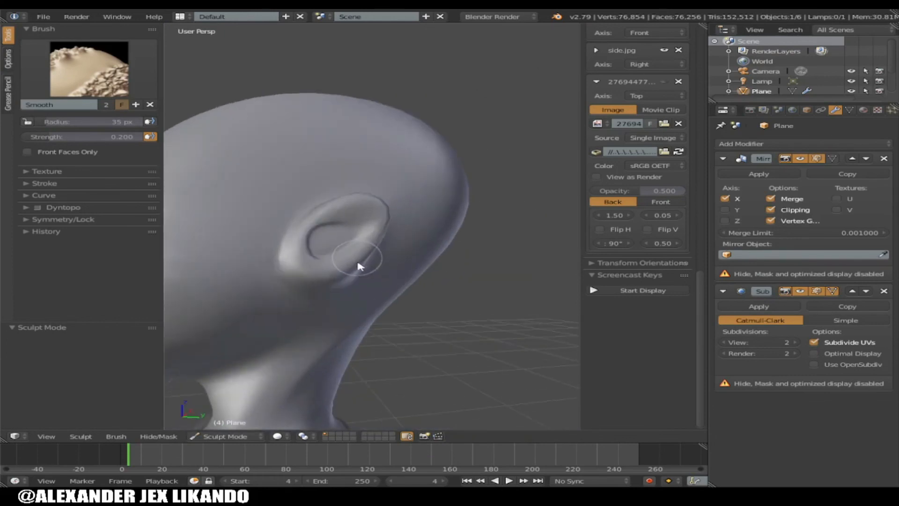
middle_click_drag(361, 263, 375, 260)
scroll(374, 260, "up", 3)
scroll(384, 263, "down", 1)
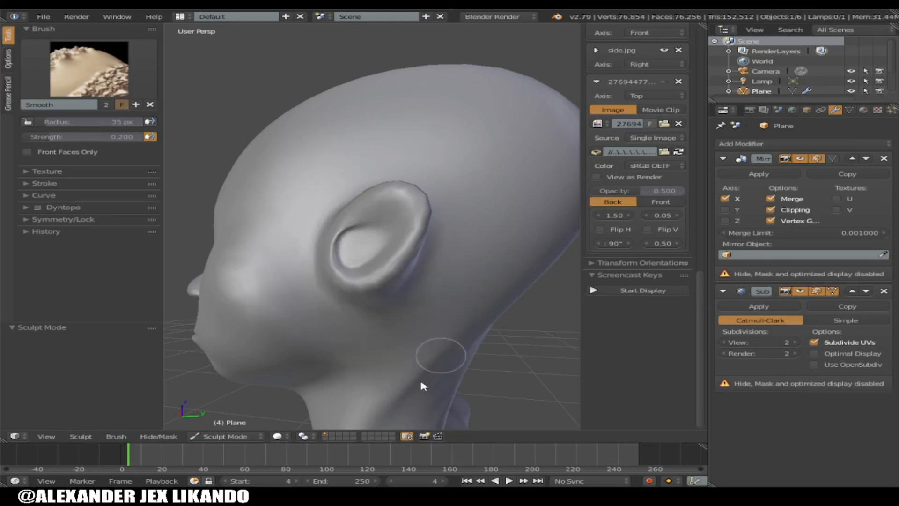
scroll(453, 346, "down", 1)
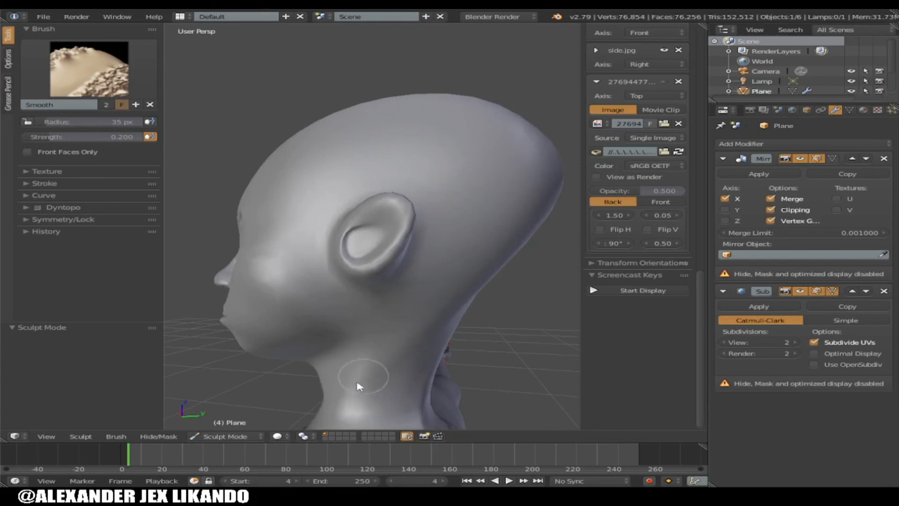
Step: Inspect the face, jaw and neck from the front and both sides
mouse_move(411, 371)
middle_mouse_down()
mouse_move(463, 343)
mouse_move(369, 338)
mouse_move(310, 310)
middle_mouse_up()
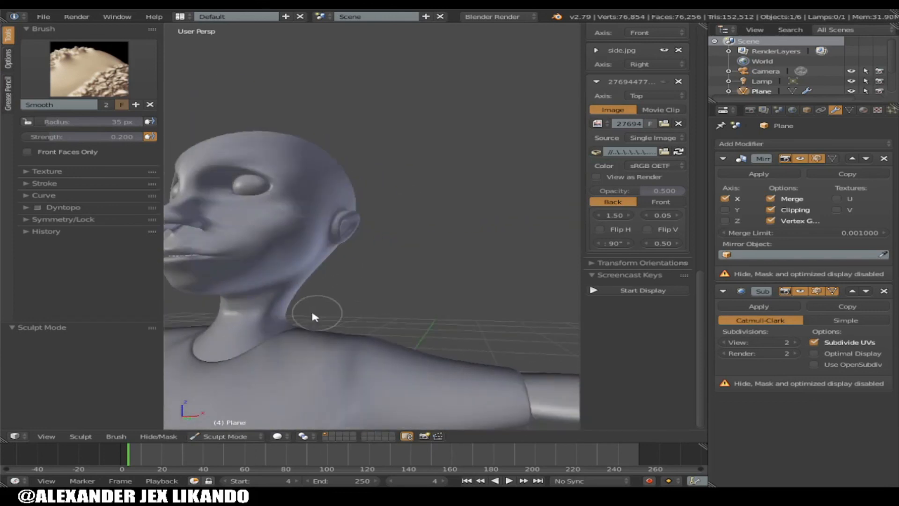
left_click_drag(280, 313, 273, 317)
middle_click_drag(273, 317, 255, 325)
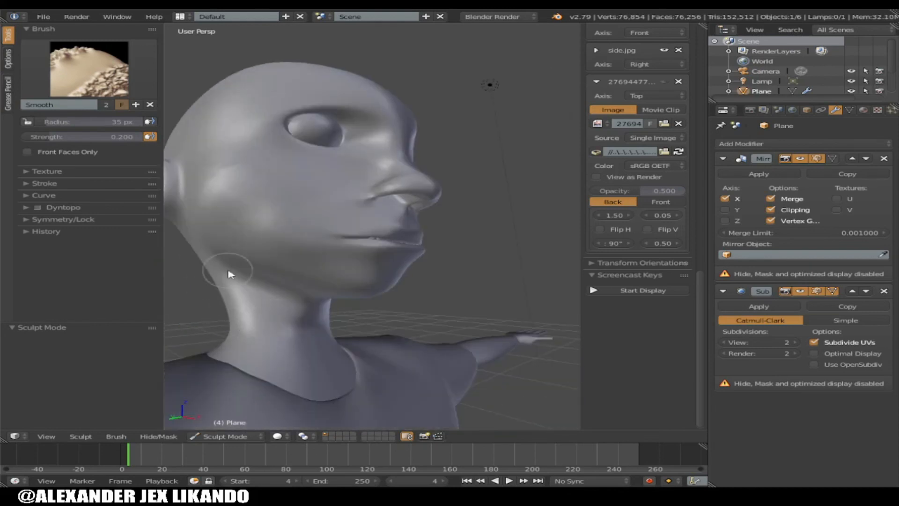
middle_click_drag(191, 249, 443, 267)
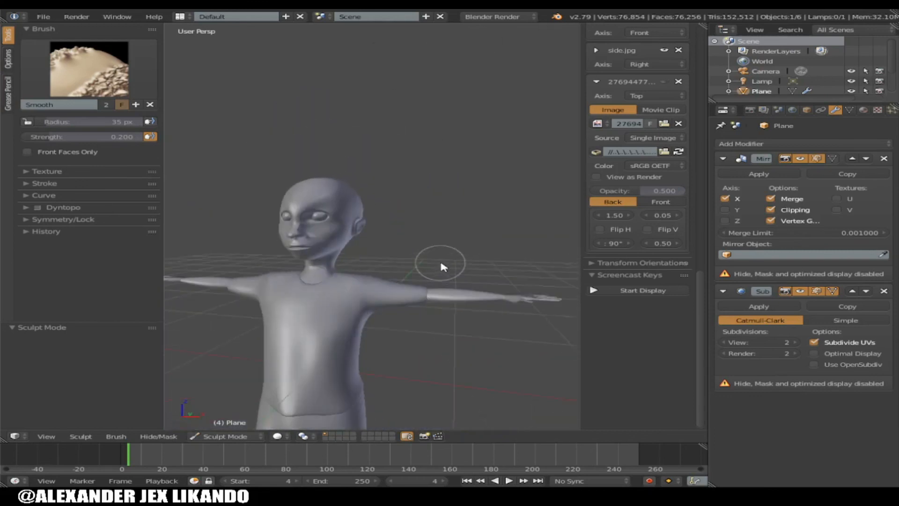
Step: Turn all the way around the full character to check its shape from every side
key("KP_4")
key("KP_4")
key("KP_4")
key("KP_4")
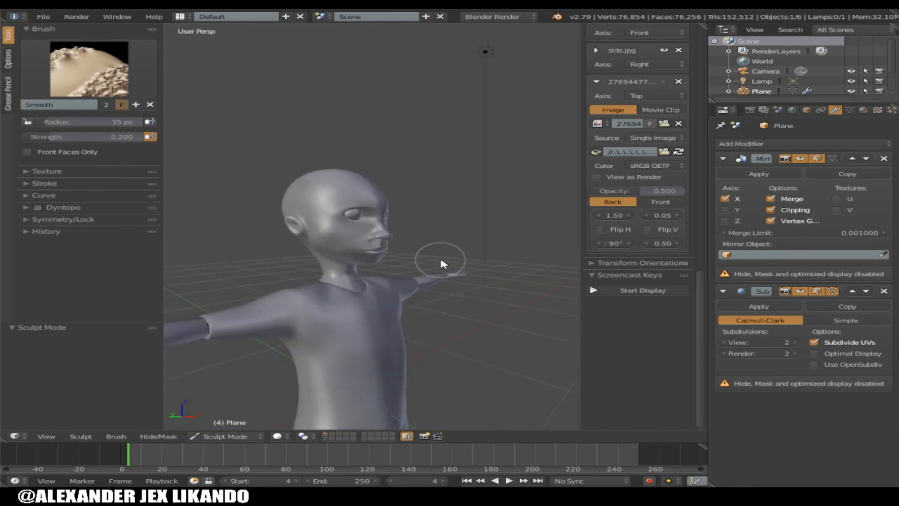
key("KP_4")
key("KP_4")
key("KP_4")
key("KP_4")
key("KP_4")
key("KP_4")
key("KP_4")
key("KP_4")
key("KP_4")
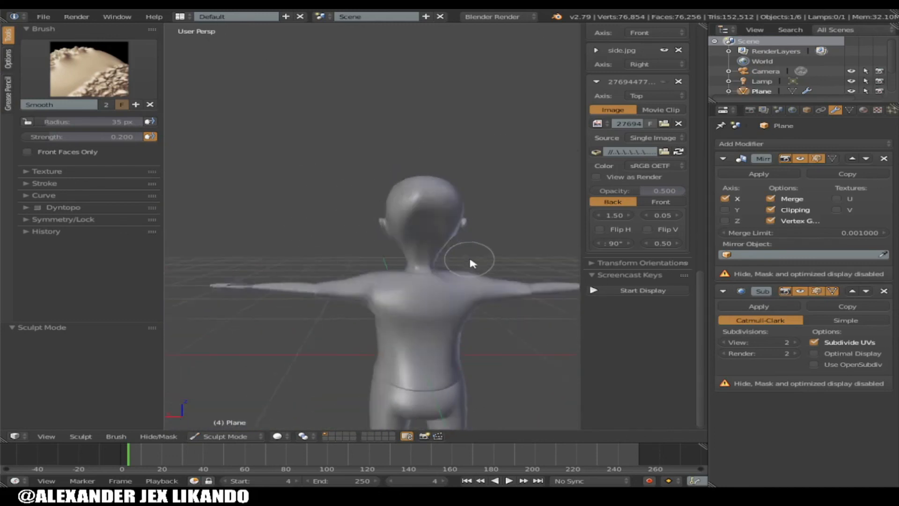
key("KP_4")
key("KP_4")
key("KP_4")
key("KP_4")
key("KP_4")
key("KP_4")
key("KP_4")
key("KP_4")
key("KP_4")
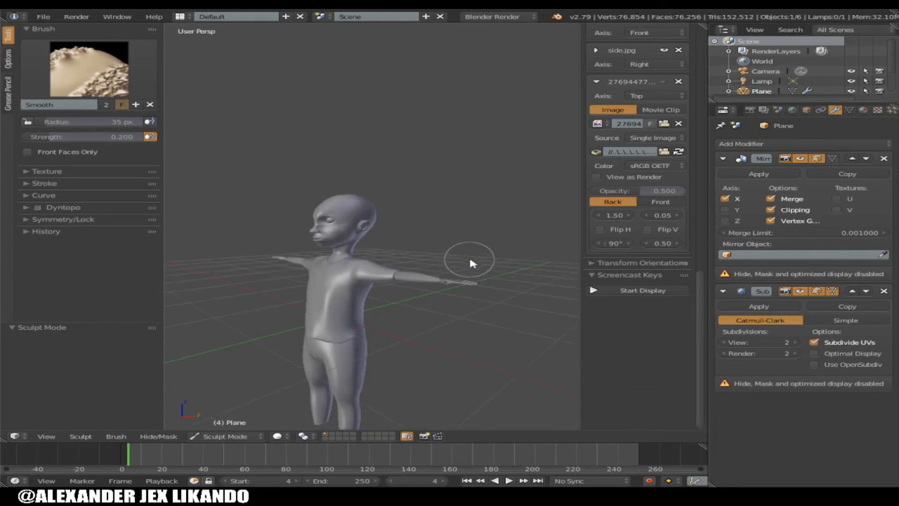
key("KP_4")
key("KP_4")
key("KP_4")
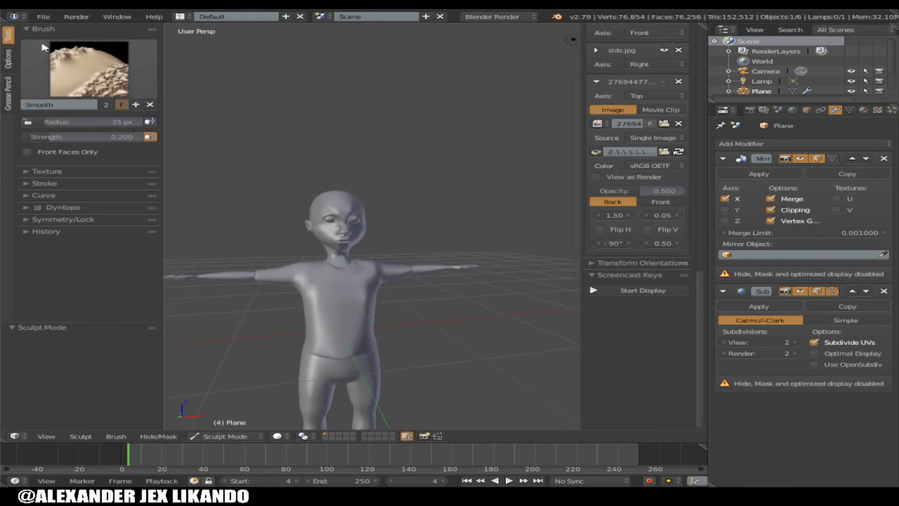
Step: Save the project file
left_click(43, 17)
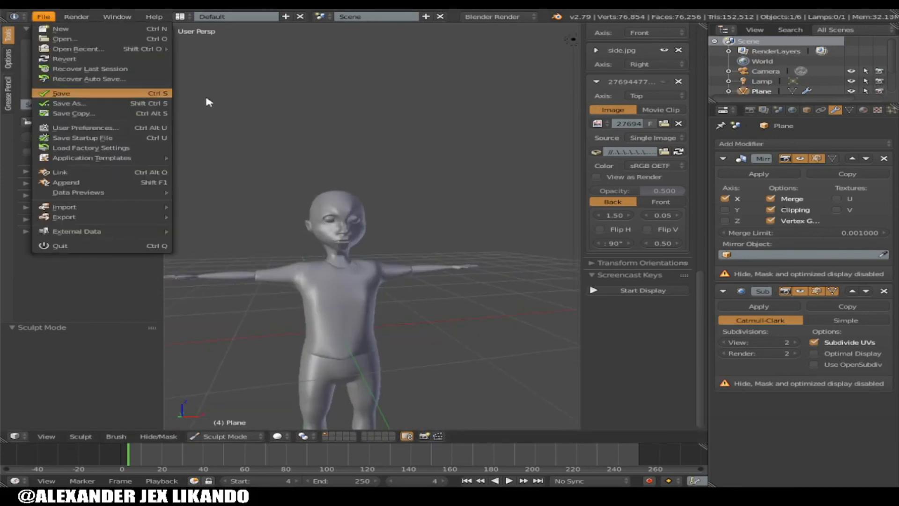